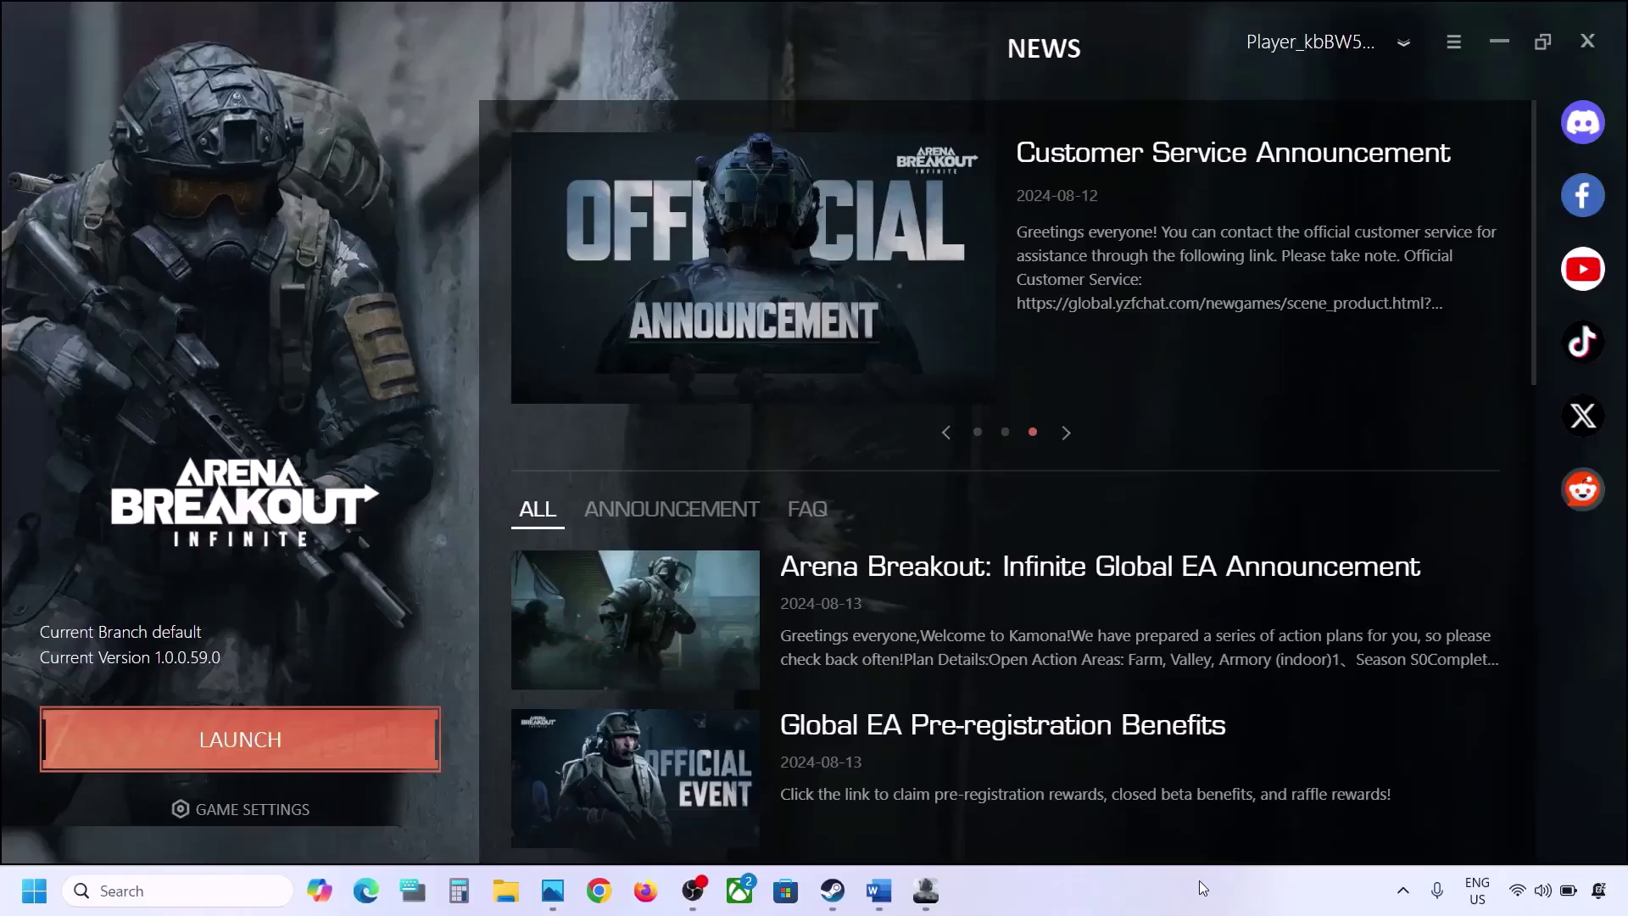
Highlight the graphics card support heading and the Step 1 restart instruction in the Word guide.
left_click(879, 890)
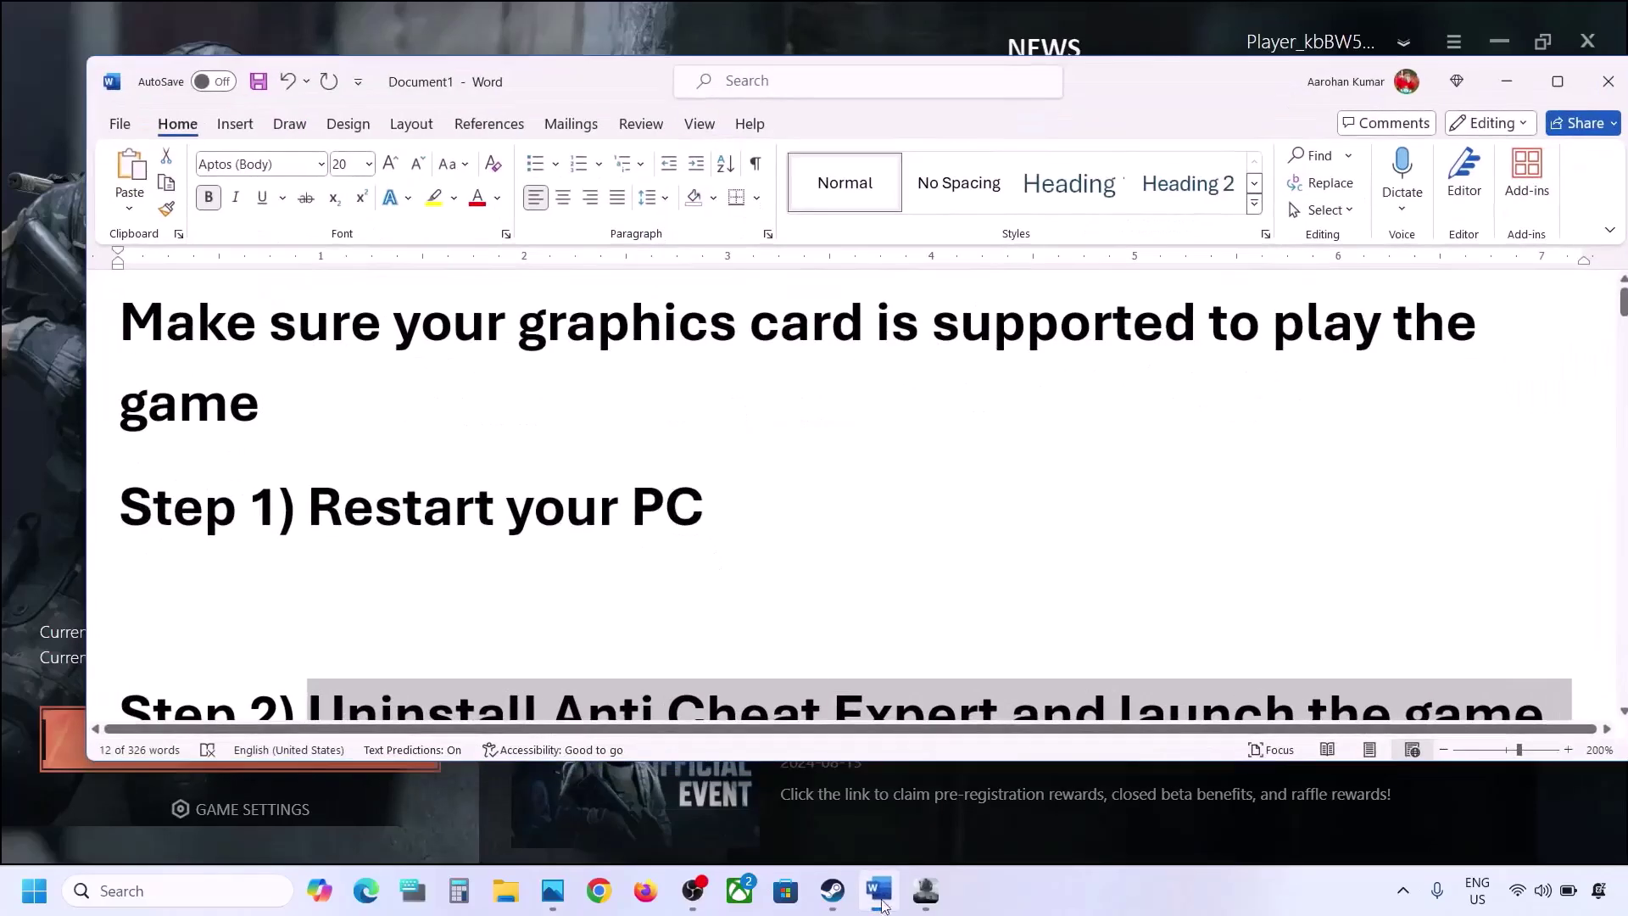
left_click(356, 432)
left_click_drag(345, 410, 180, 329)
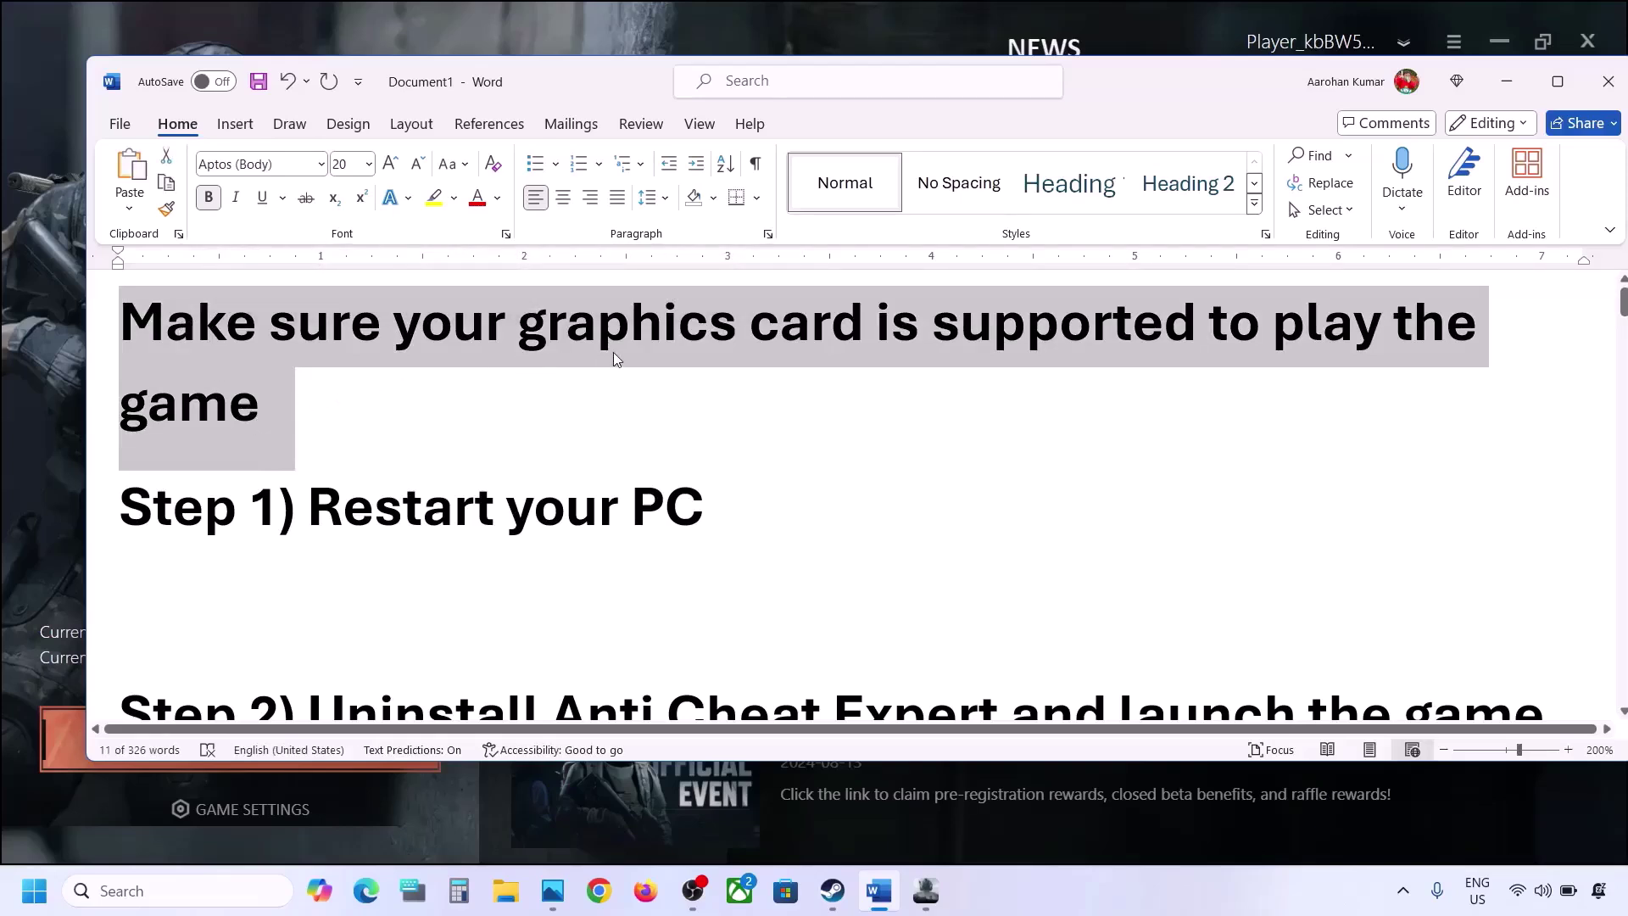
left_click(524, 426)
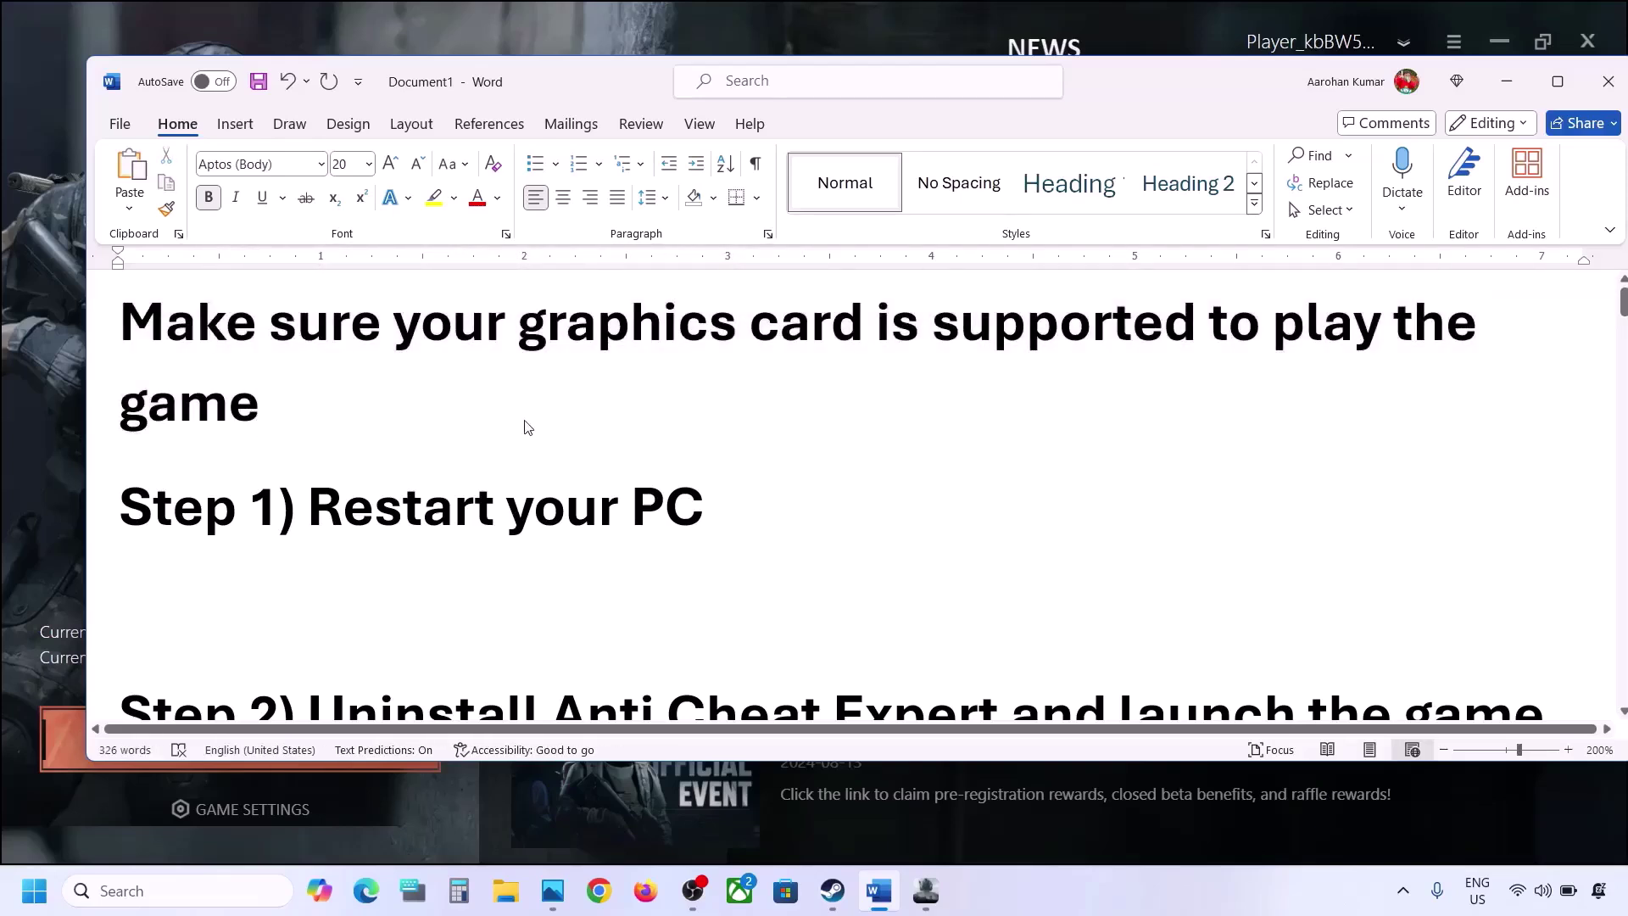
left_click_drag(322, 496, 720, 458)
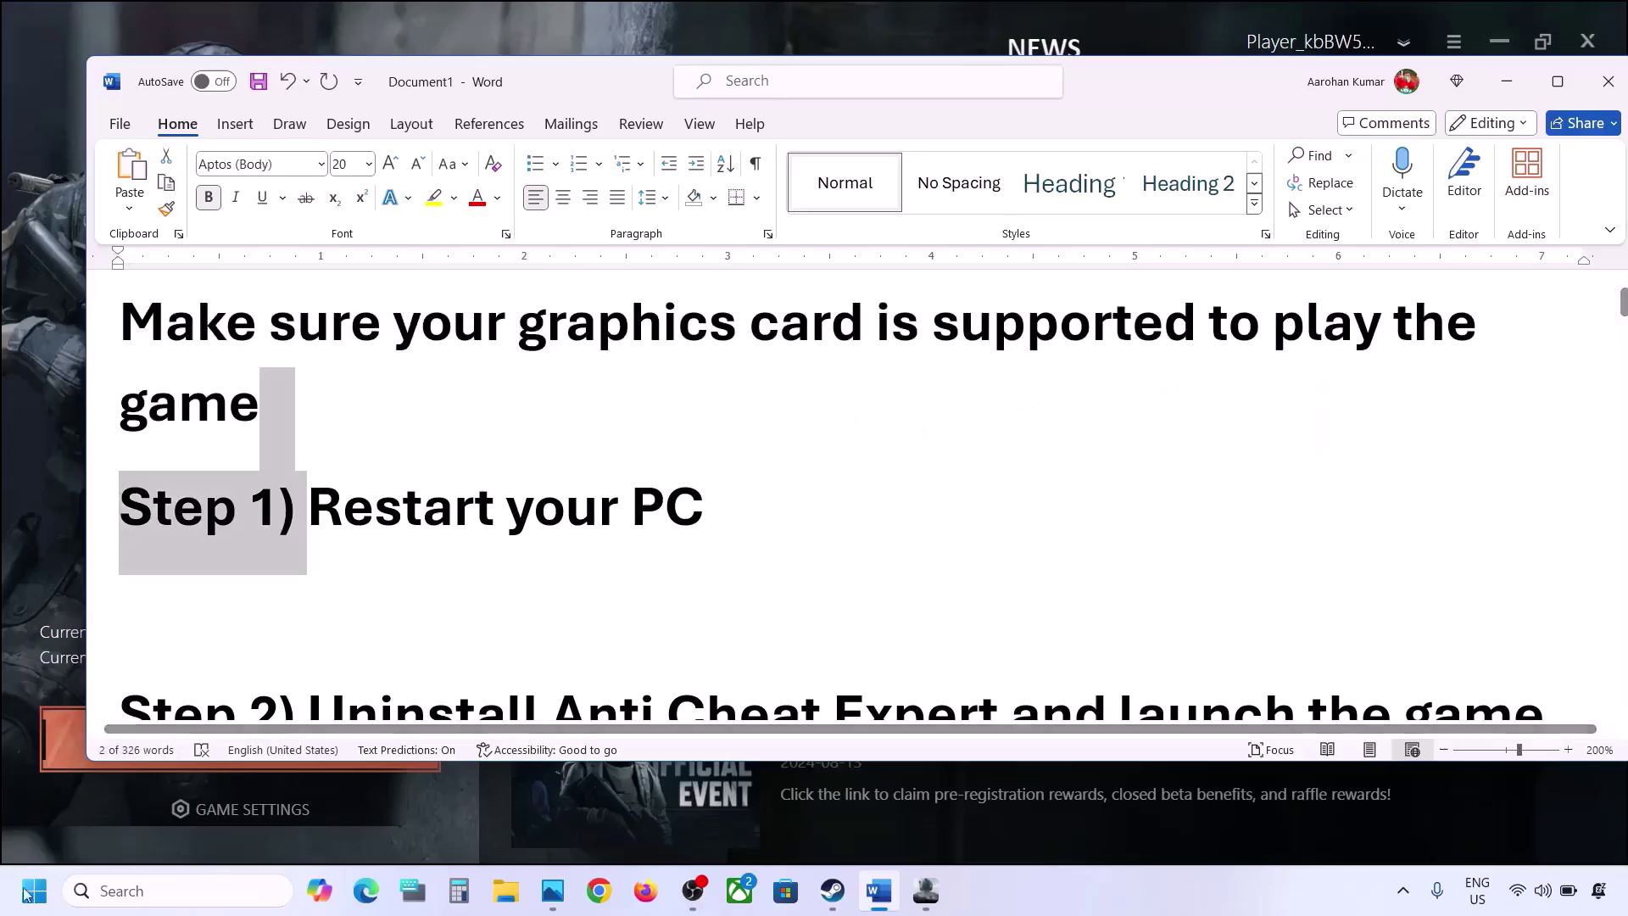
Show the Restart option in the Start power menu, then dismiss it without restarting.
left_click(34, 890)
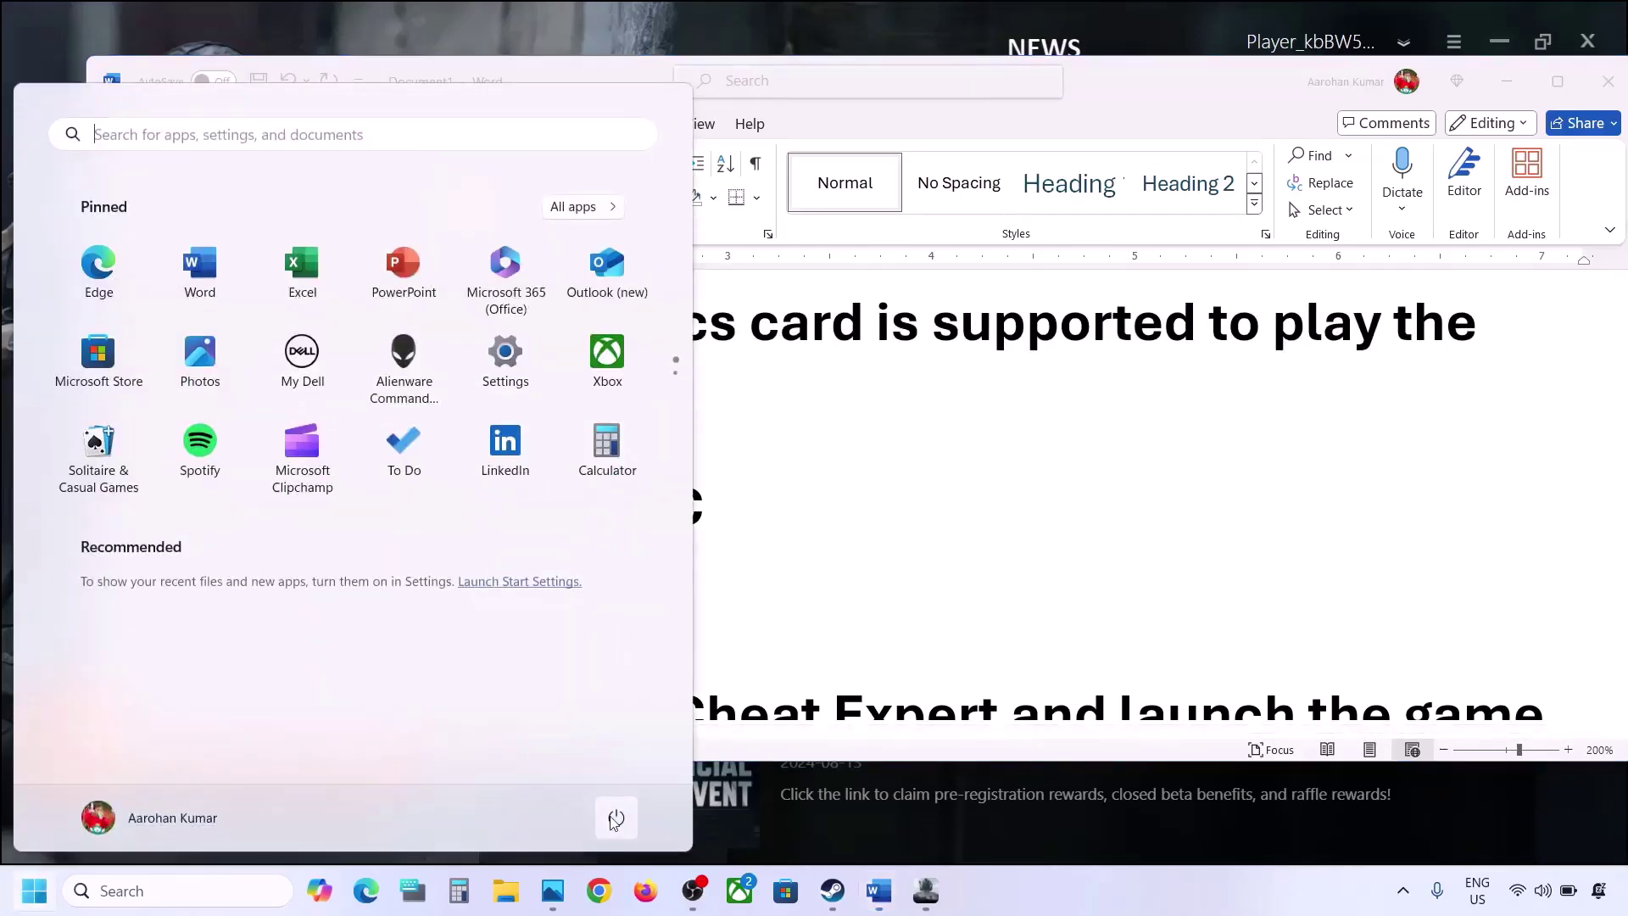
left_click(614, 817)
key("Escape")
key("Escape")
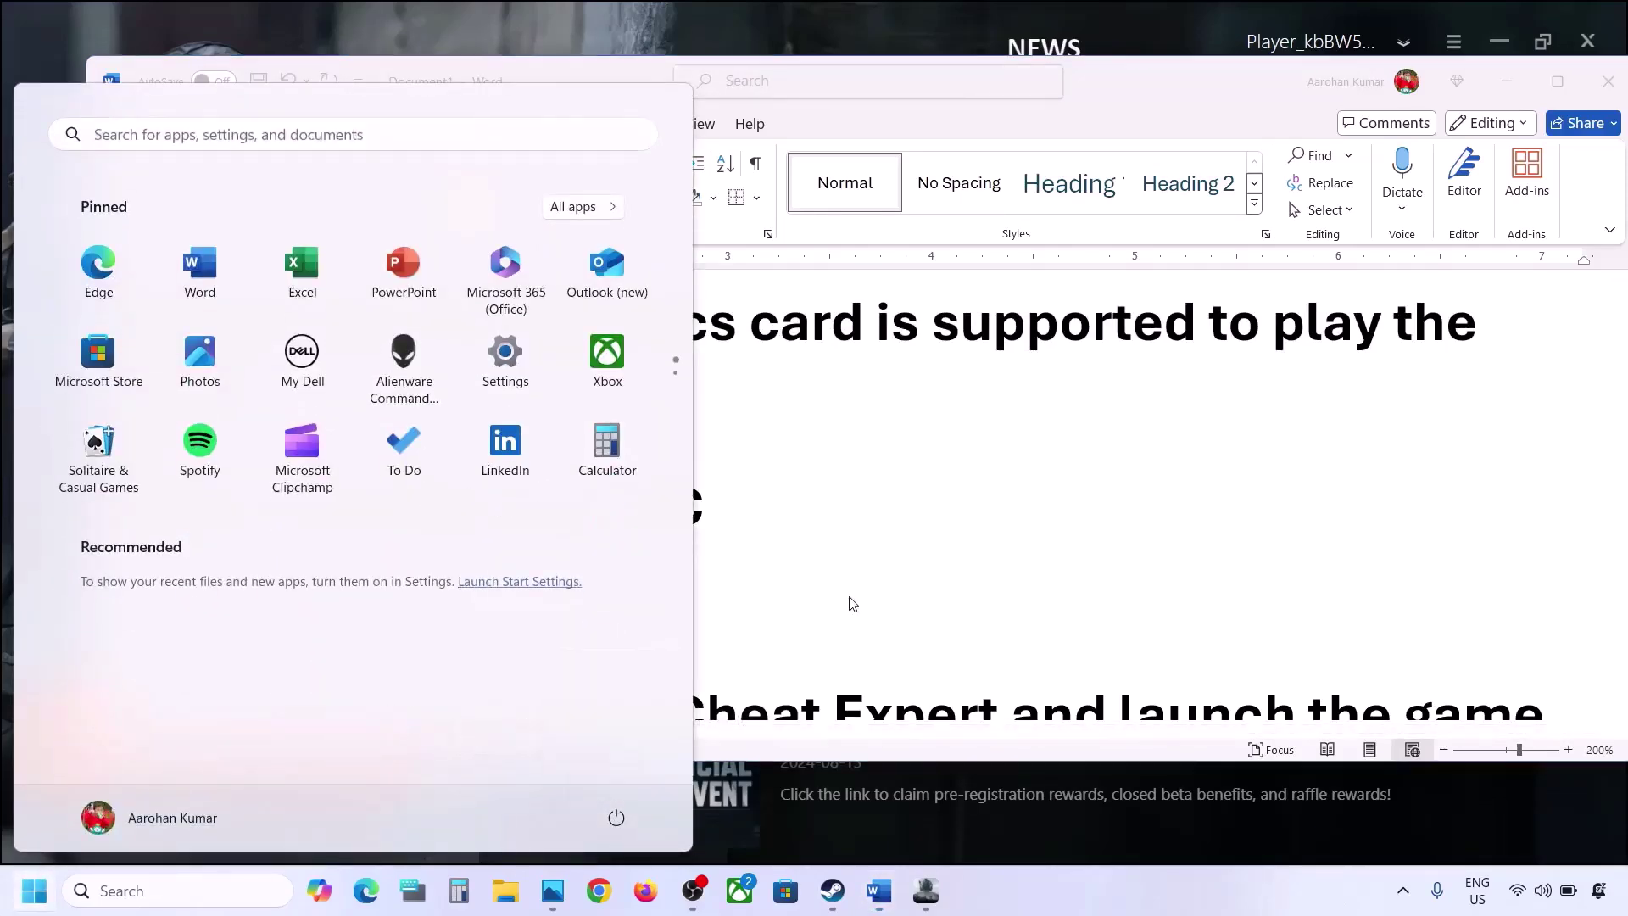
Highlight the Step 2 Anti Cheat Expert uninstall instruction, then minimize the guide.
left_click(716, 581)
scroll(716, 582, "down", 3)
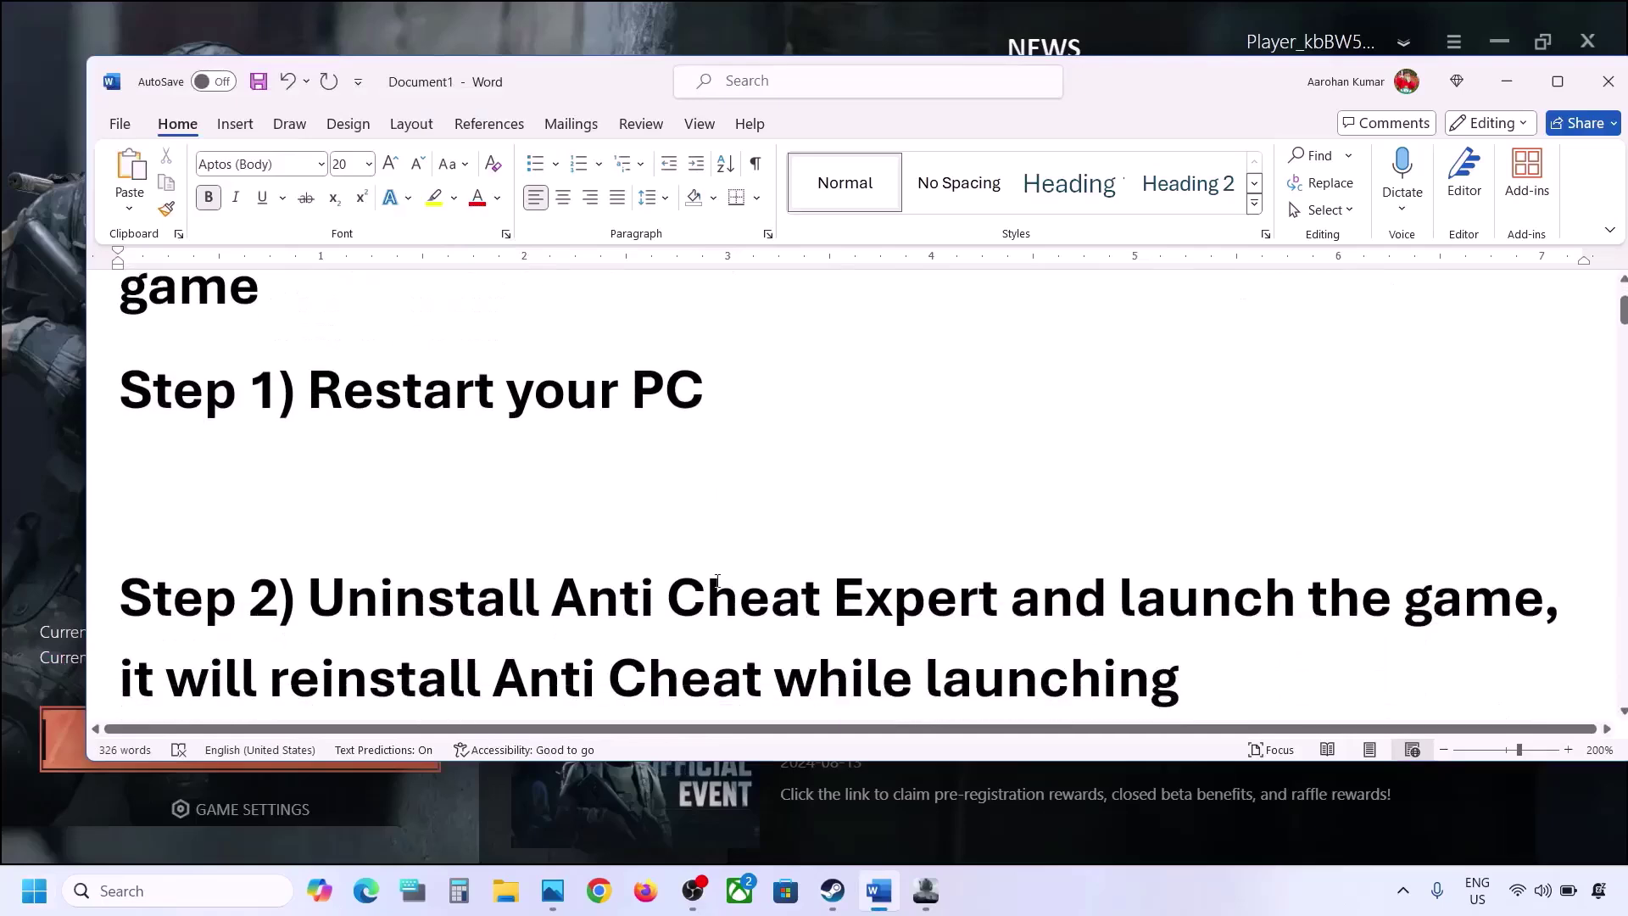
left_click_drag(316, 588, 923, 661)
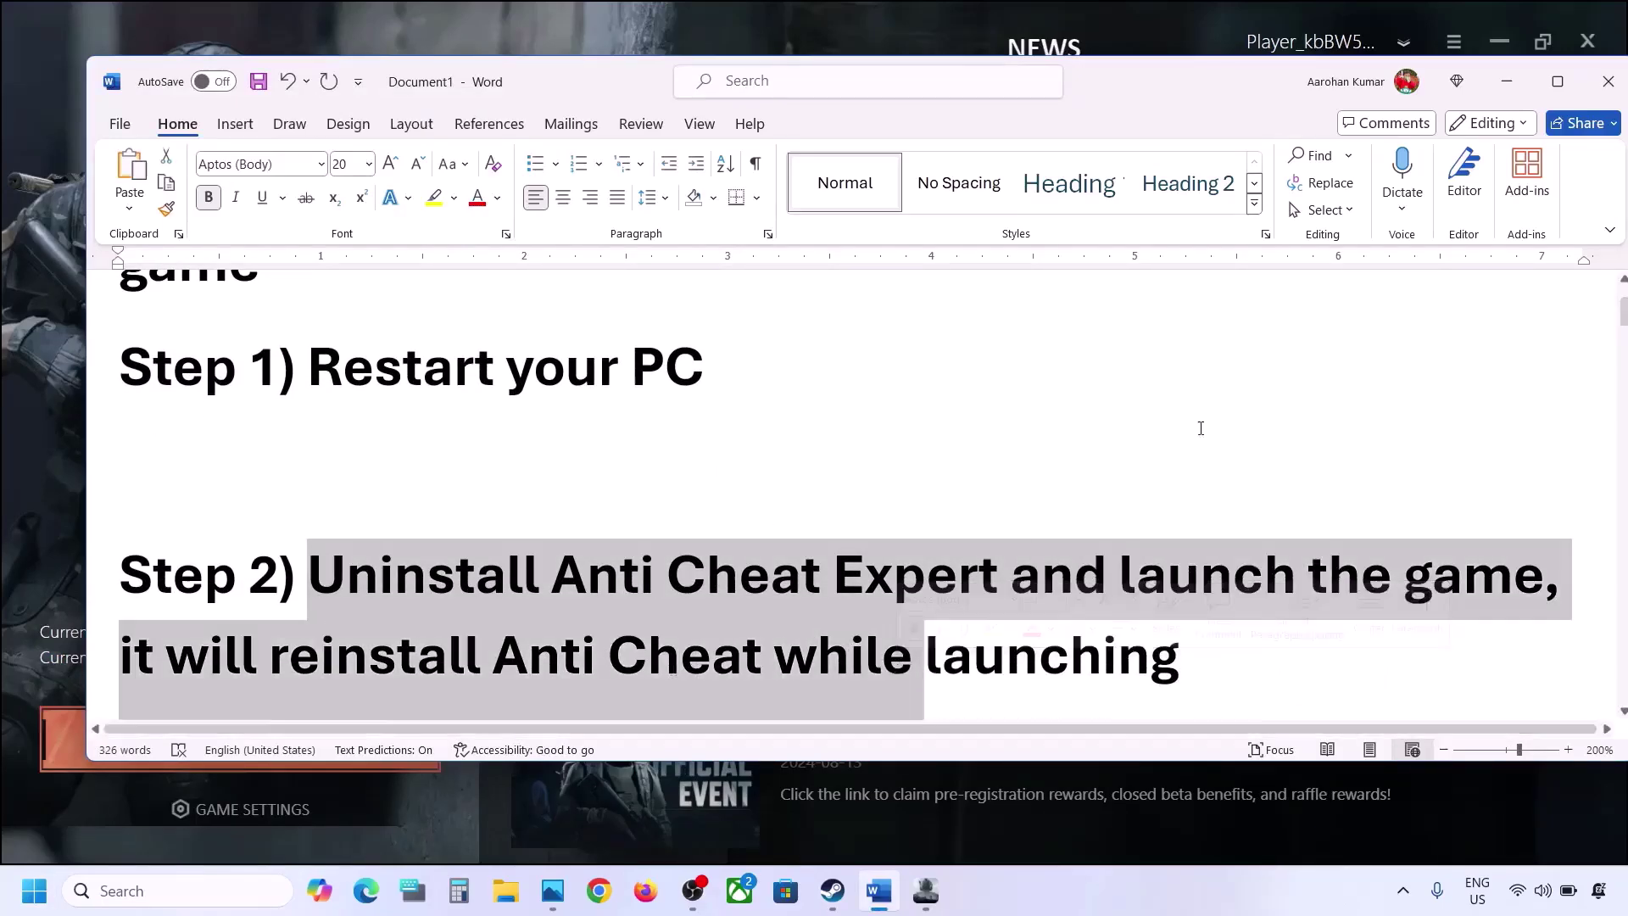
left_click(1510, 83)
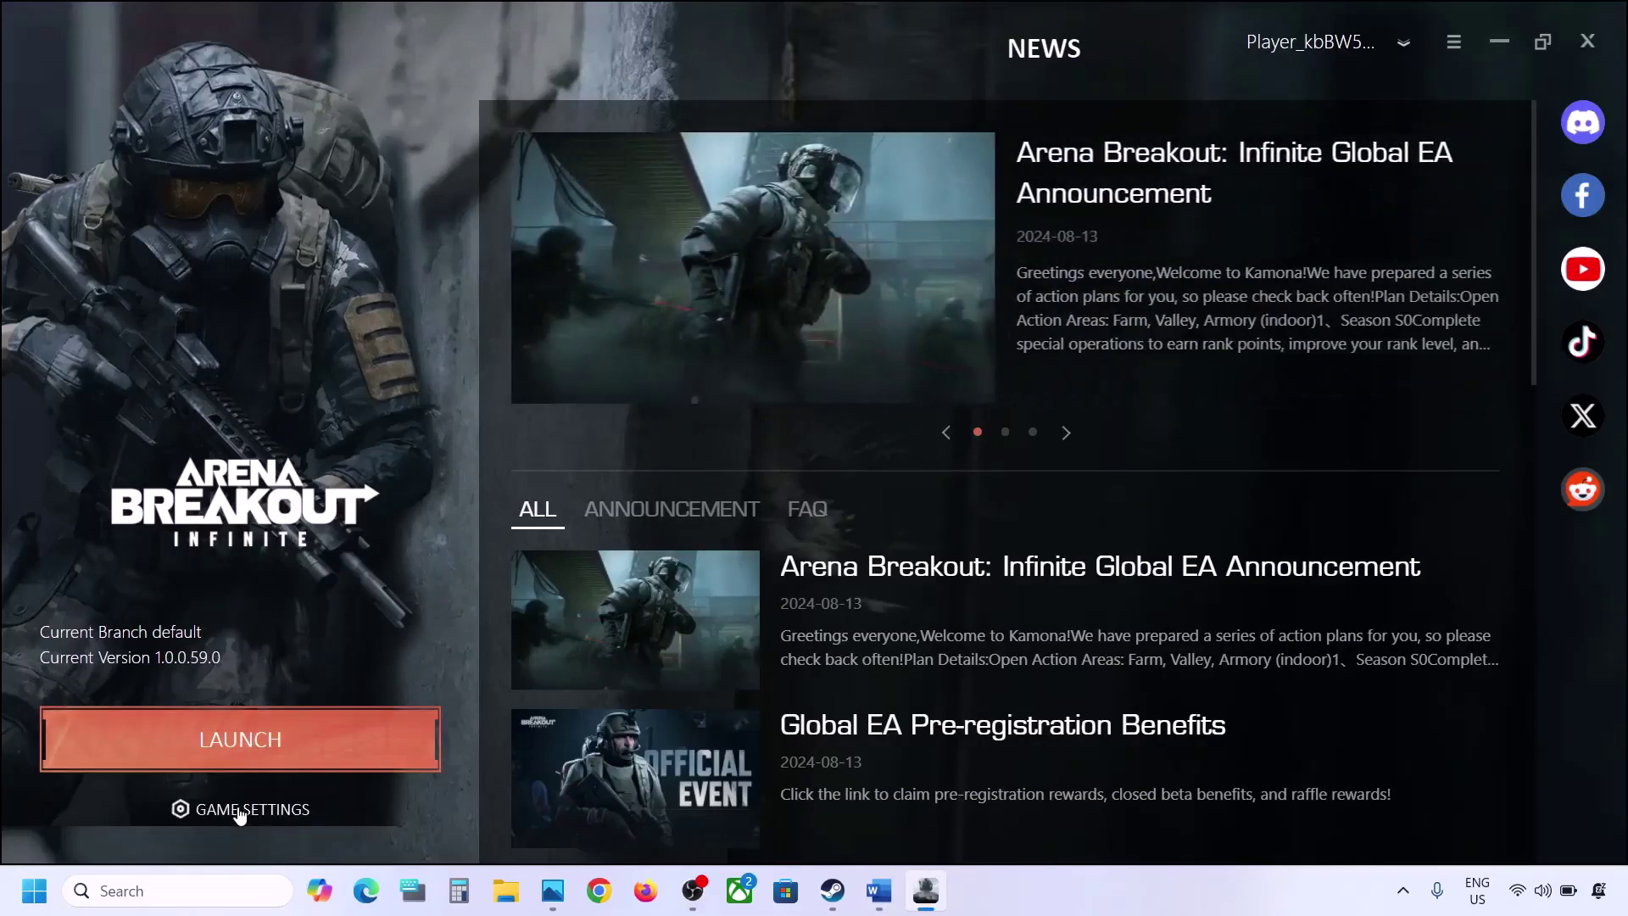
Open the game's installation directory via the launcher's Game Settings > Manage menu.
left_click(240, 812)
mouse_move(264, 776)
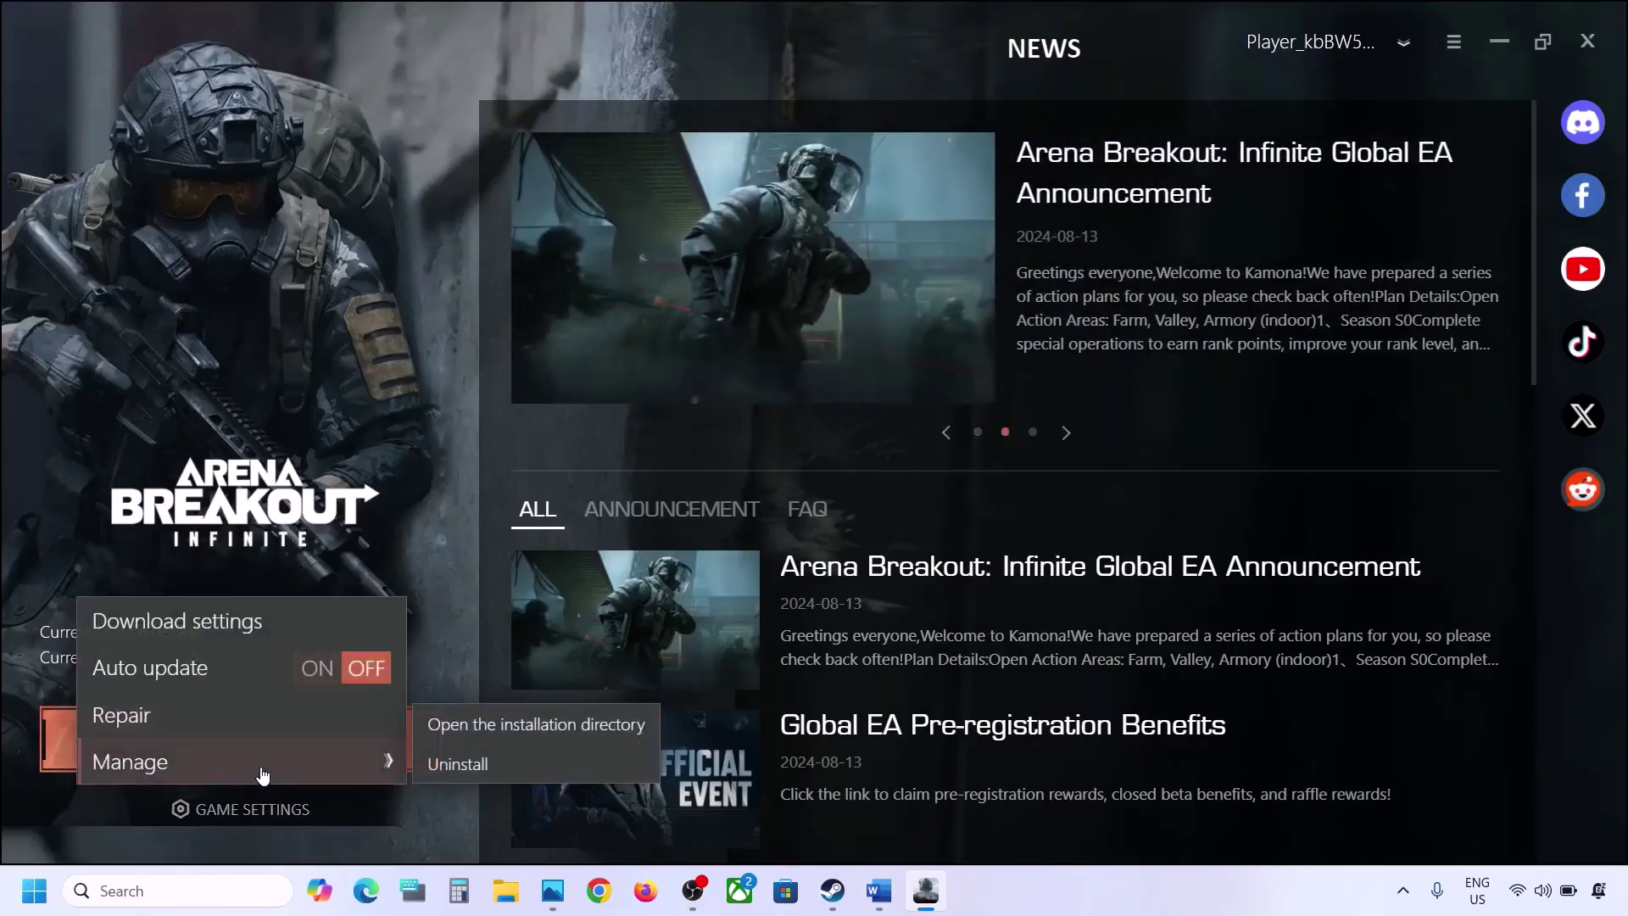
left_click(540, 727)
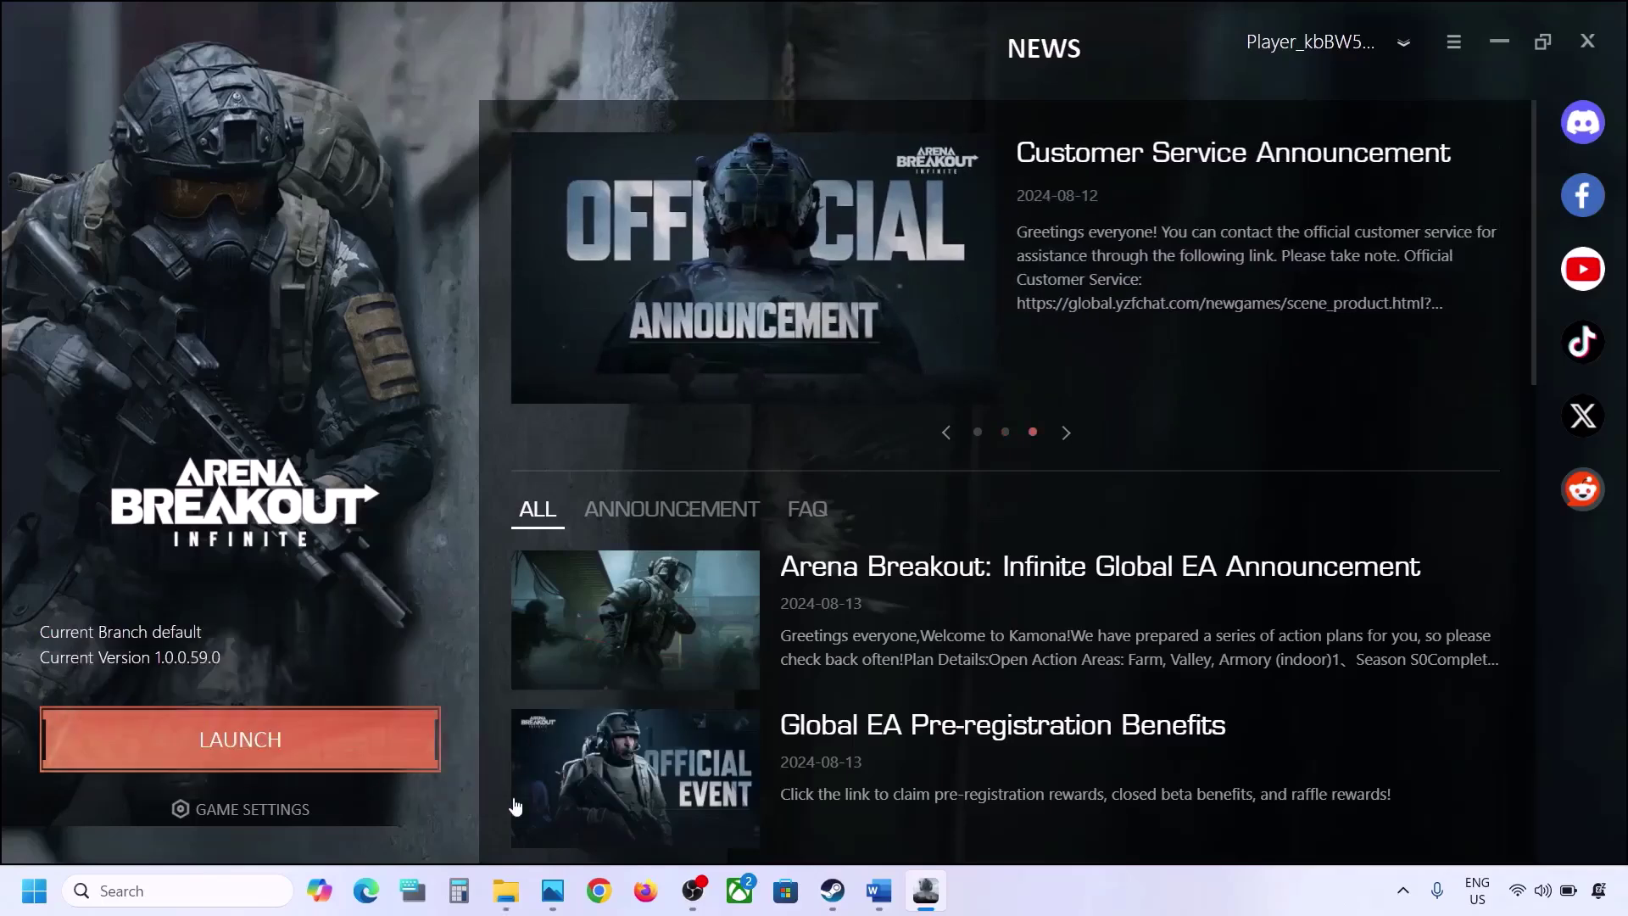
left_click(507, 900)
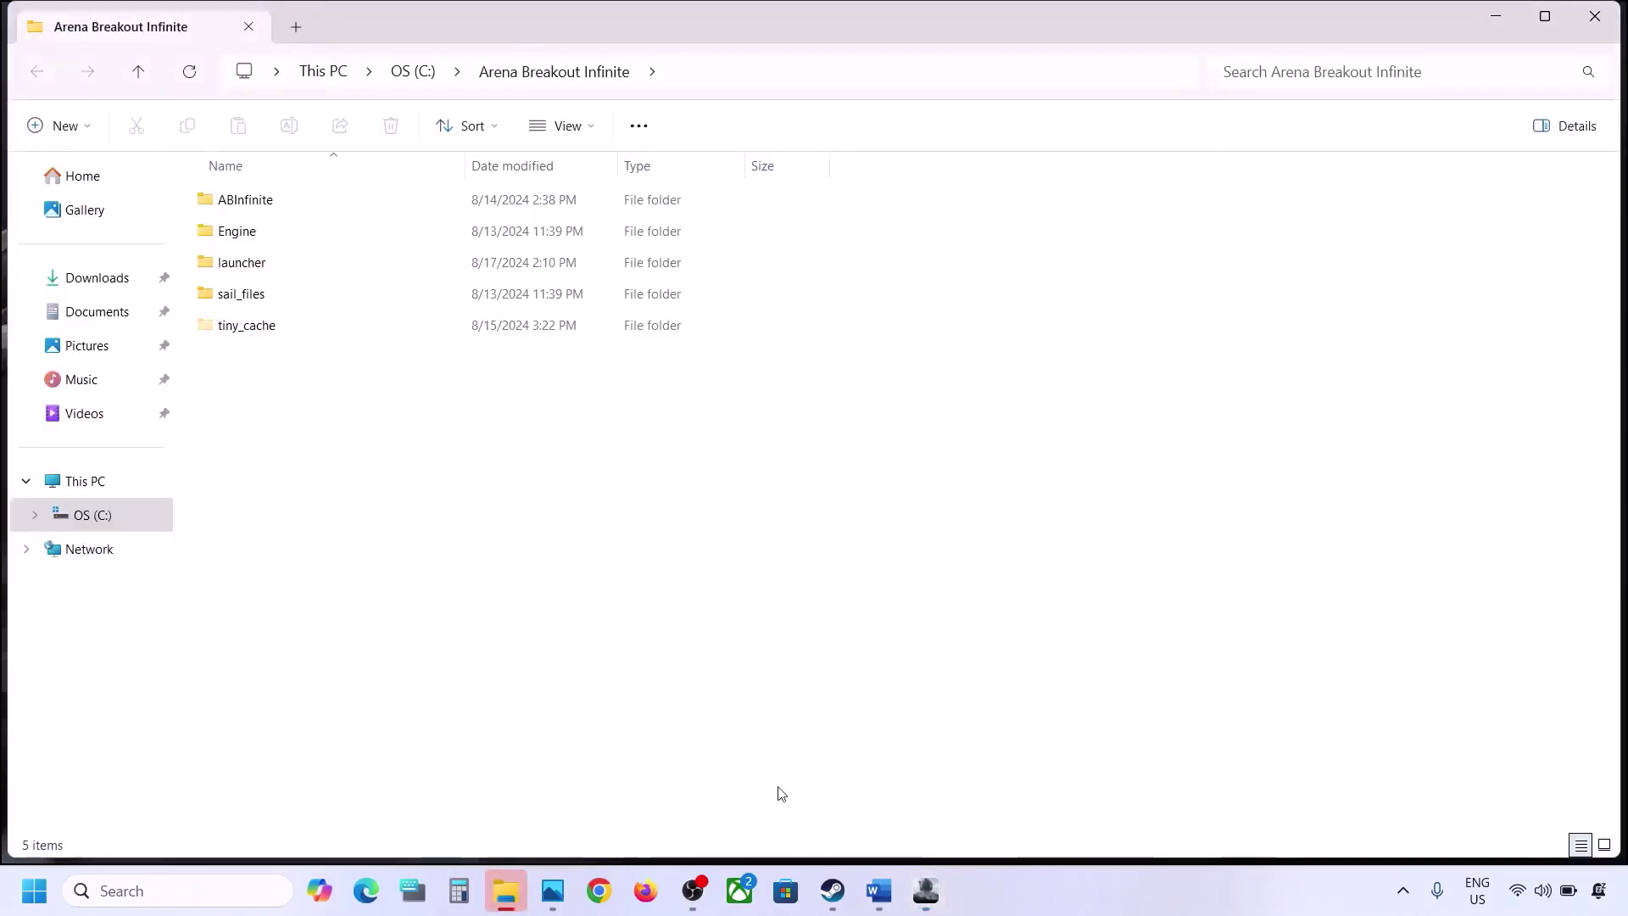
left_click(831, 891)
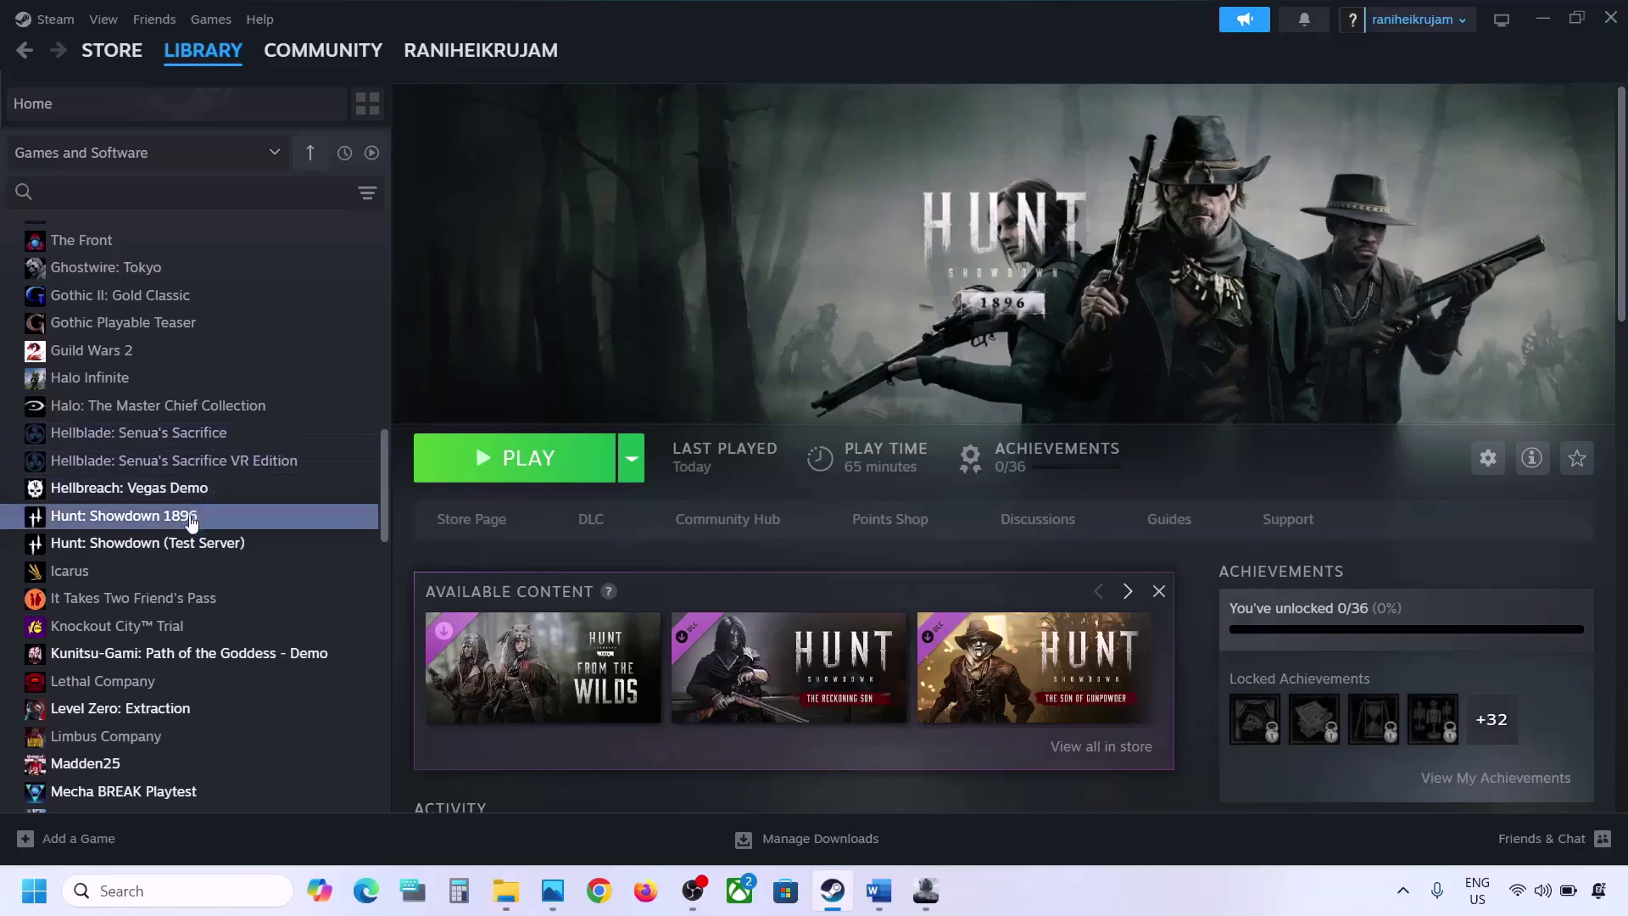
right_click(192, 517)
mouse_move(255, 642)
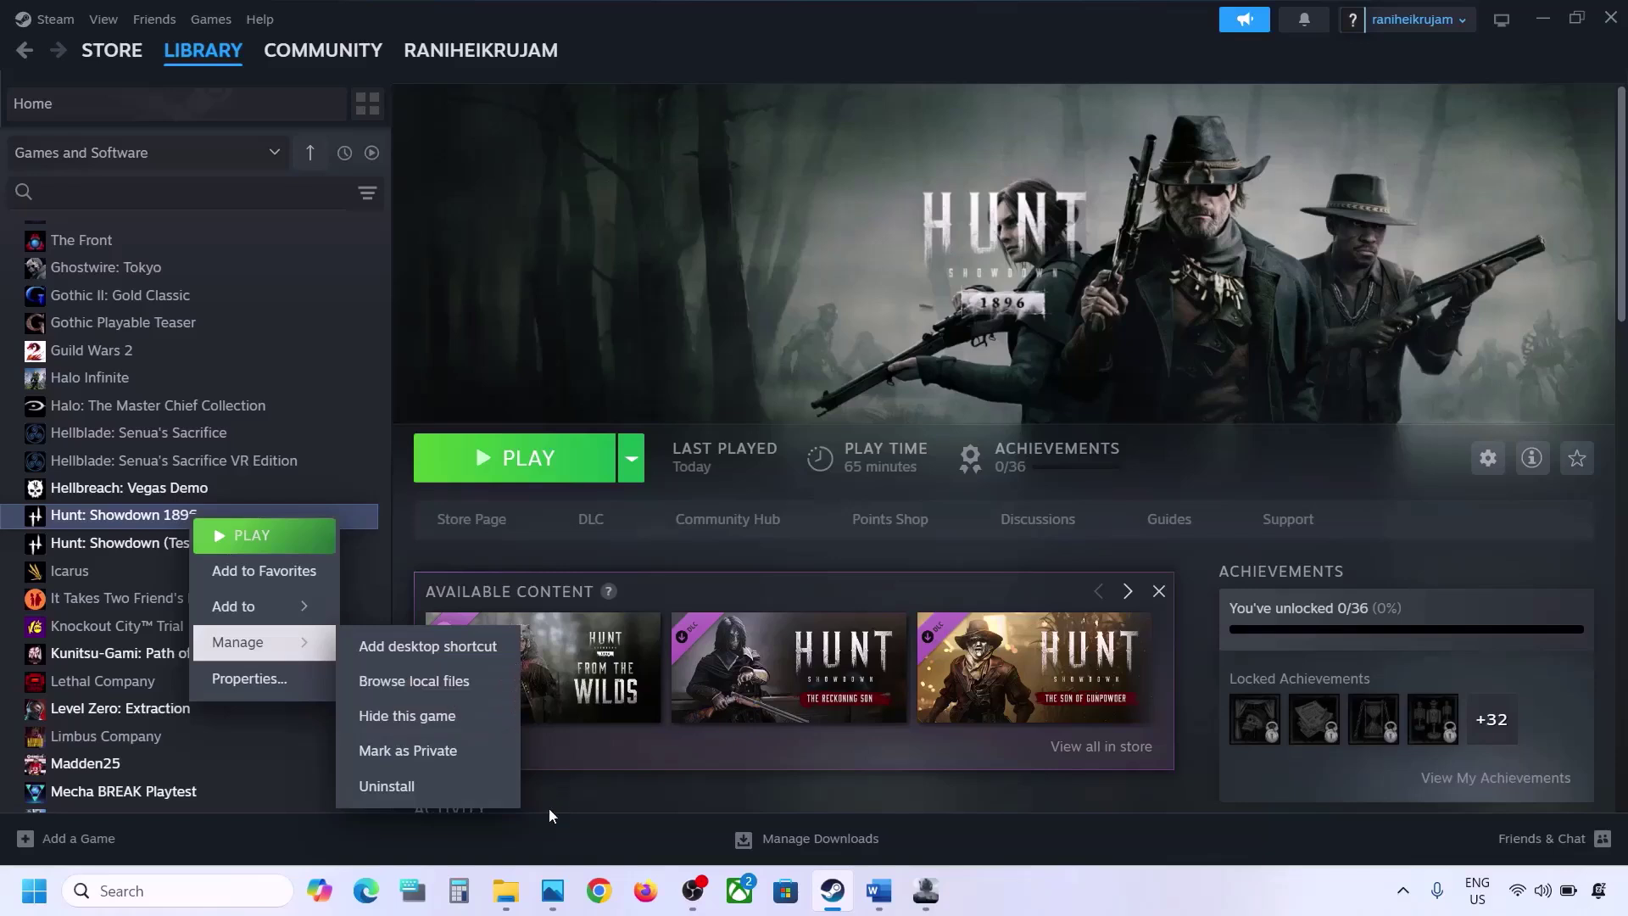
left_click(506, 890)
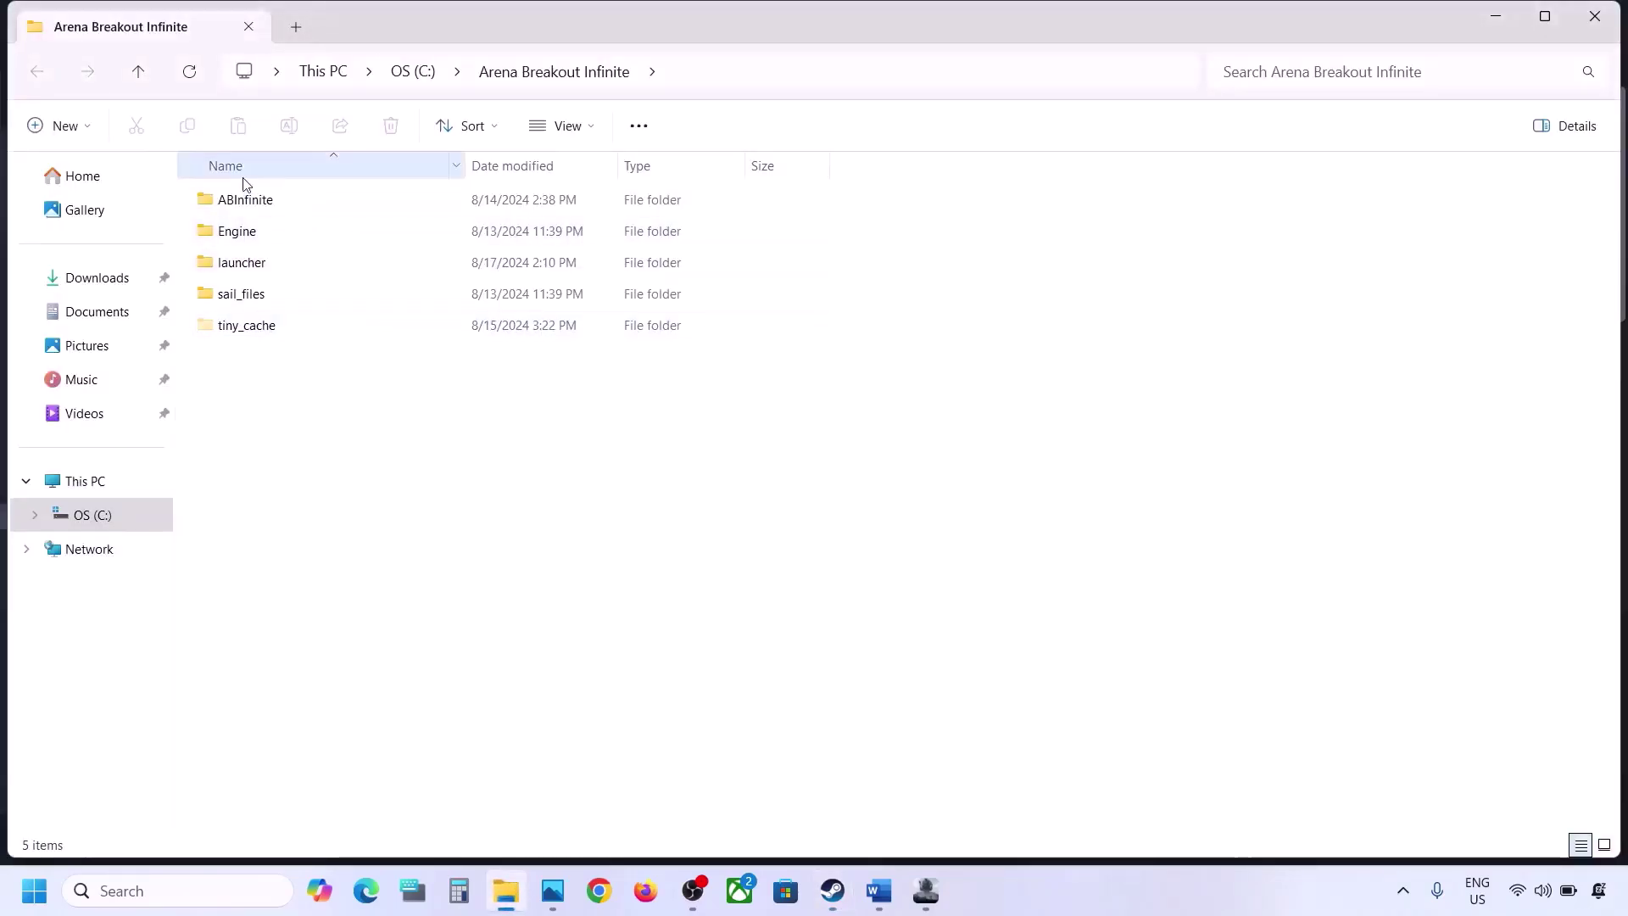
Navigate into ABInfinite\Binaries\Win64\AntiCheatExpert in the game folder.
left_click(245, 201)
double_click(282, 202)
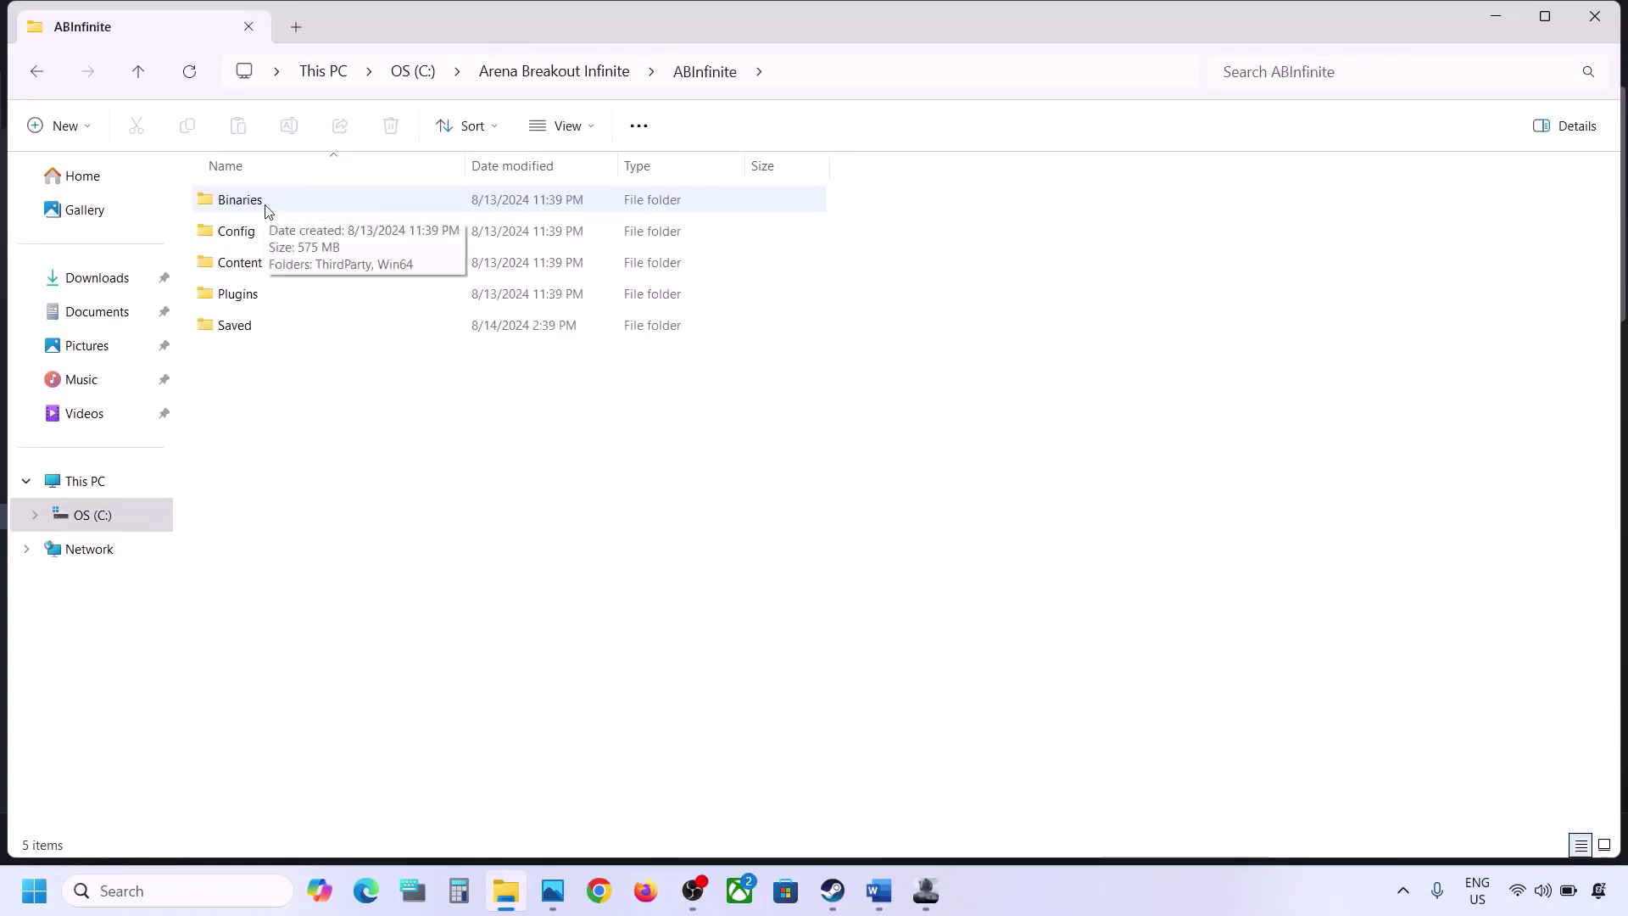
double_click(266, 211)
double_click(292, 232)
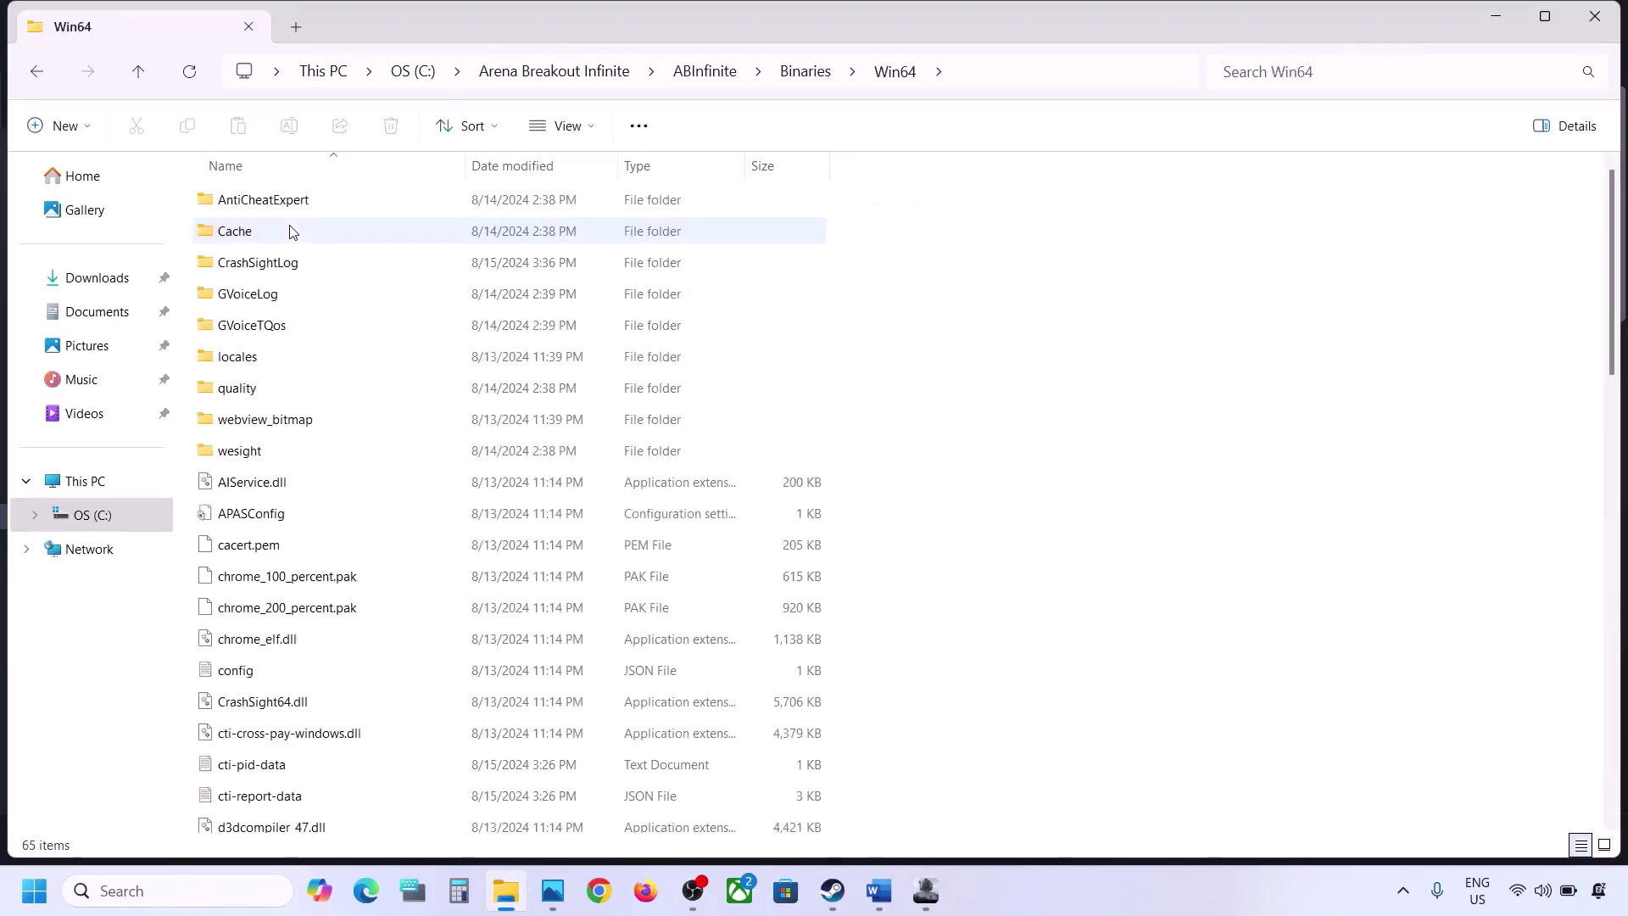
double_click(335, 202)
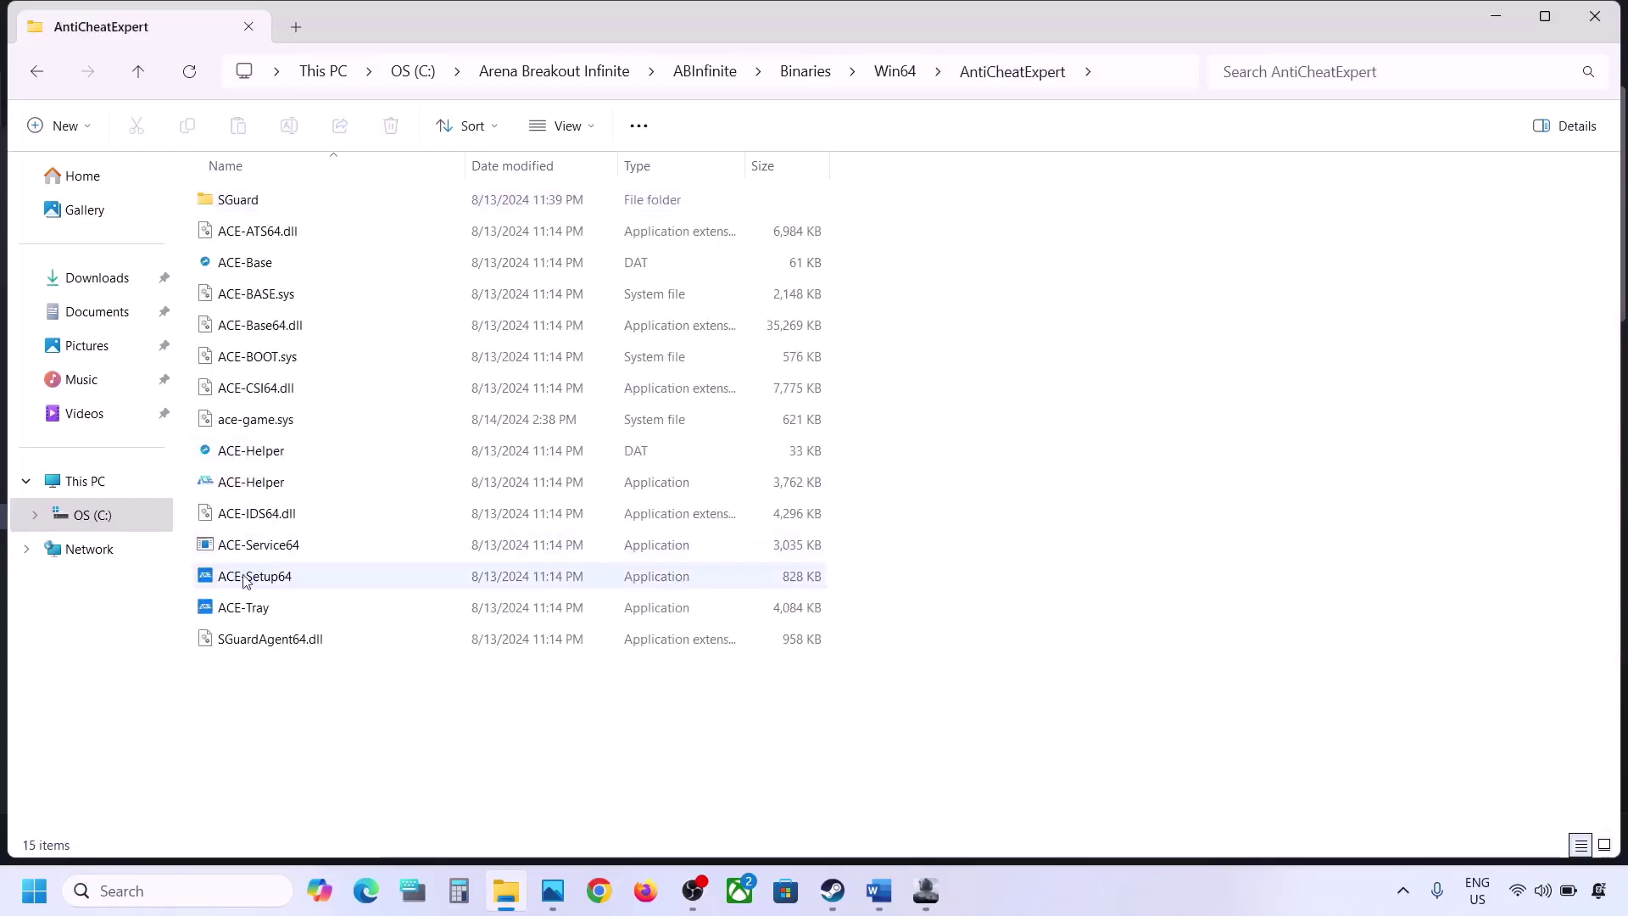
Run ACE-Setup64, confirm uninstalling AntiCheatExpert, and acknowledge the completion message.
left_click(273, 580)
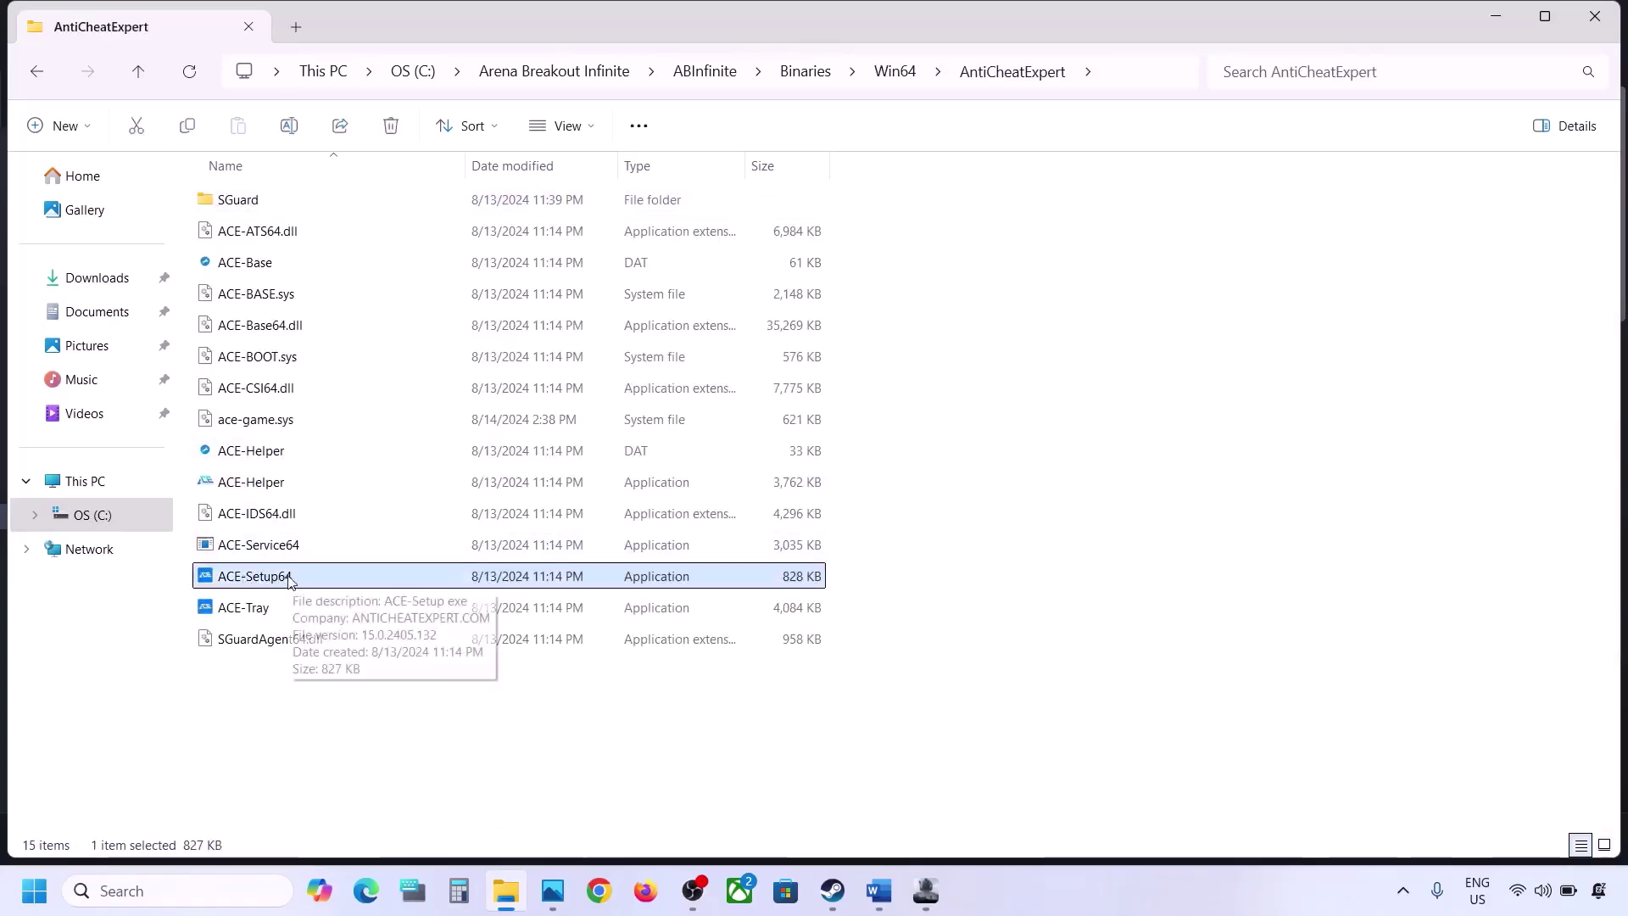
double_click(288, 581)
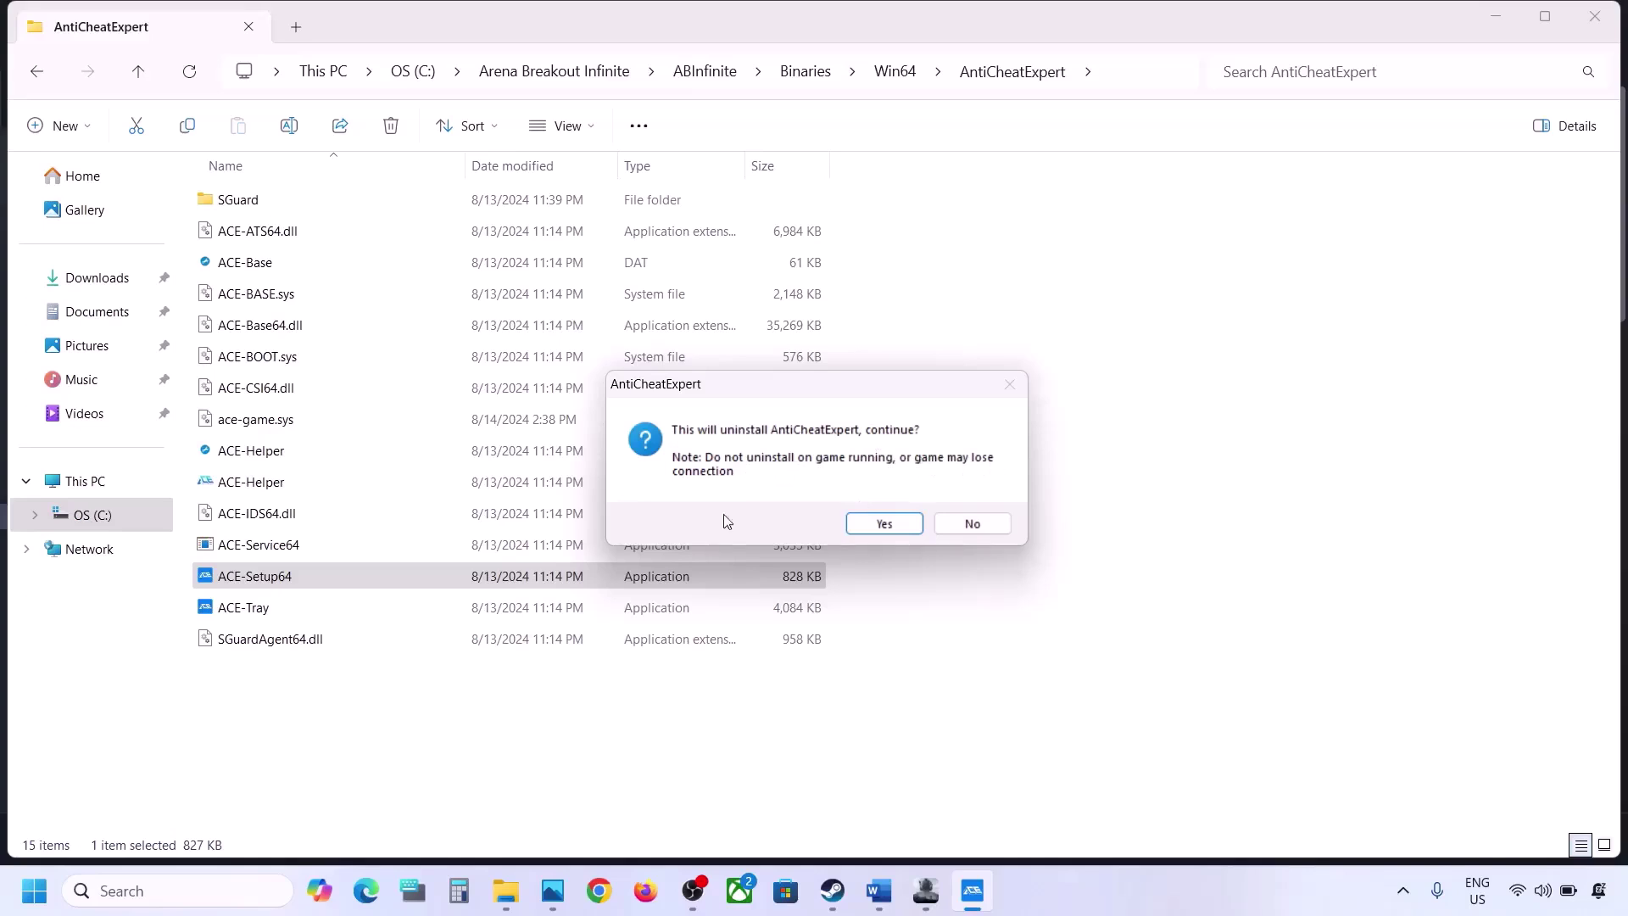
left_click(880, 527)
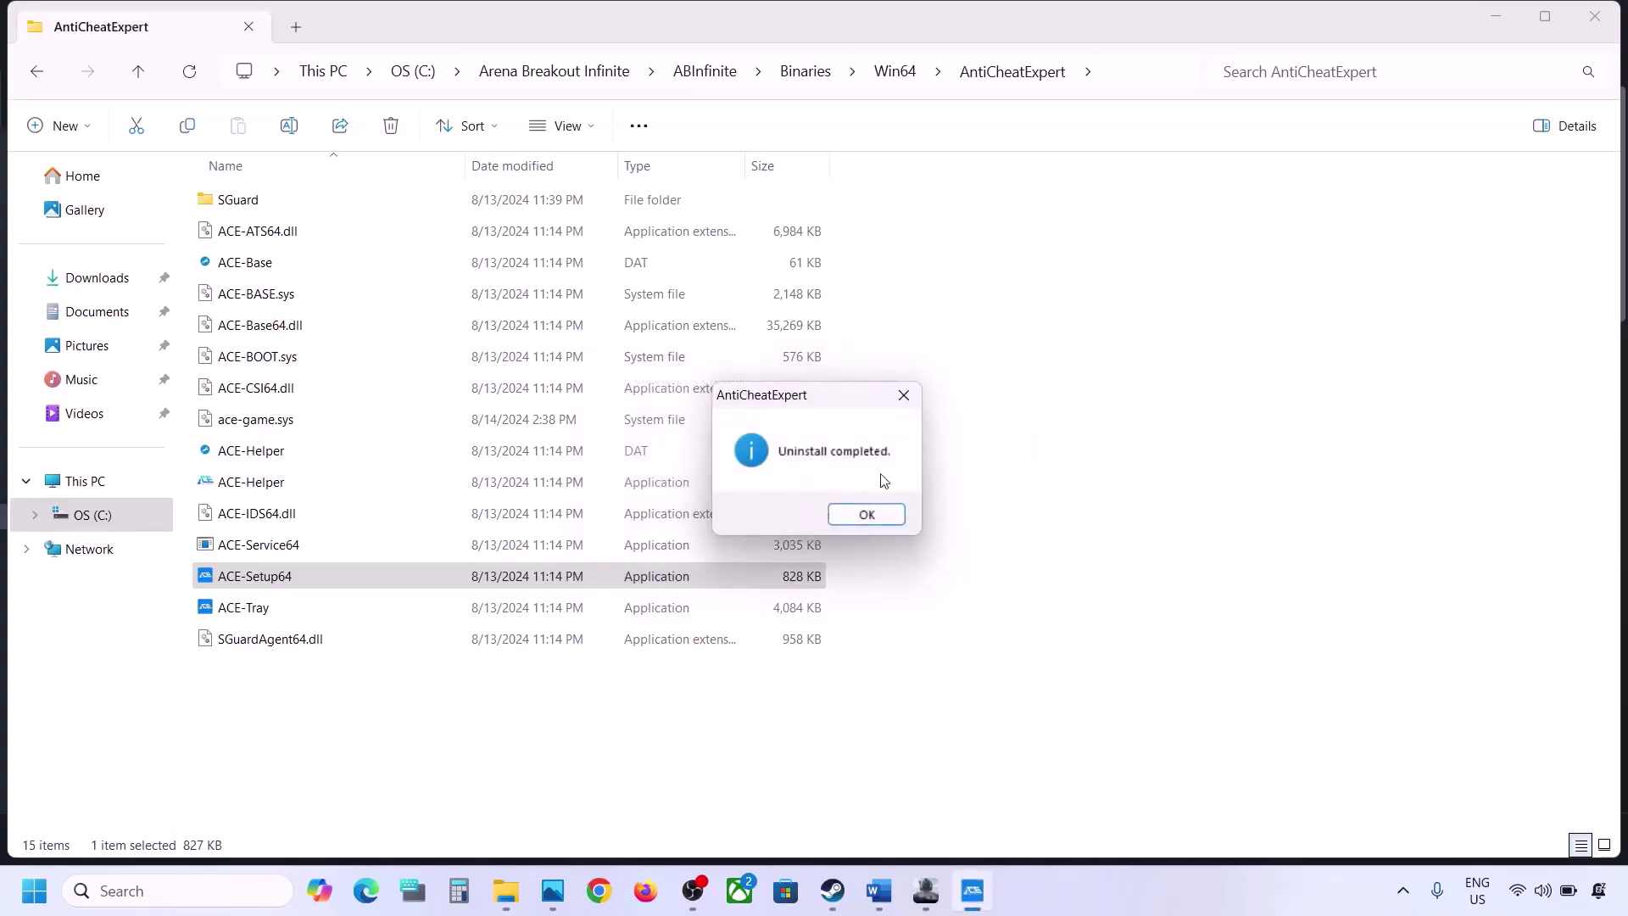
left_click(863, 512)
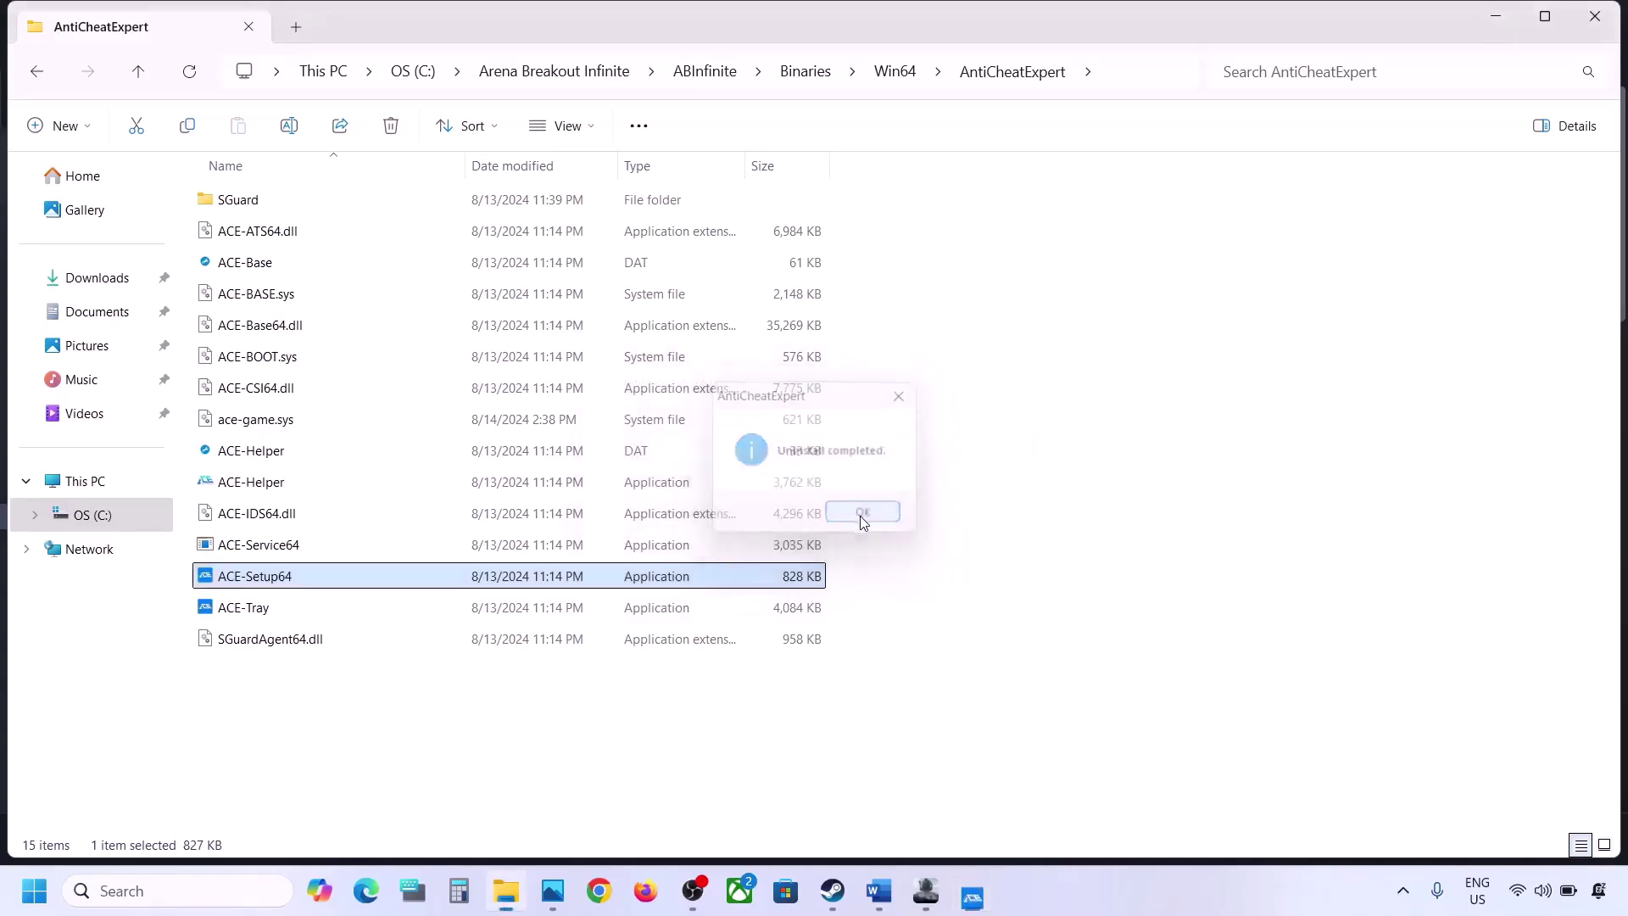
Launch Arena Breakout Infinite from its launcher so Anti Cheat Expert reinstalls.
left_click(921, 893)
left_click(252, 740)
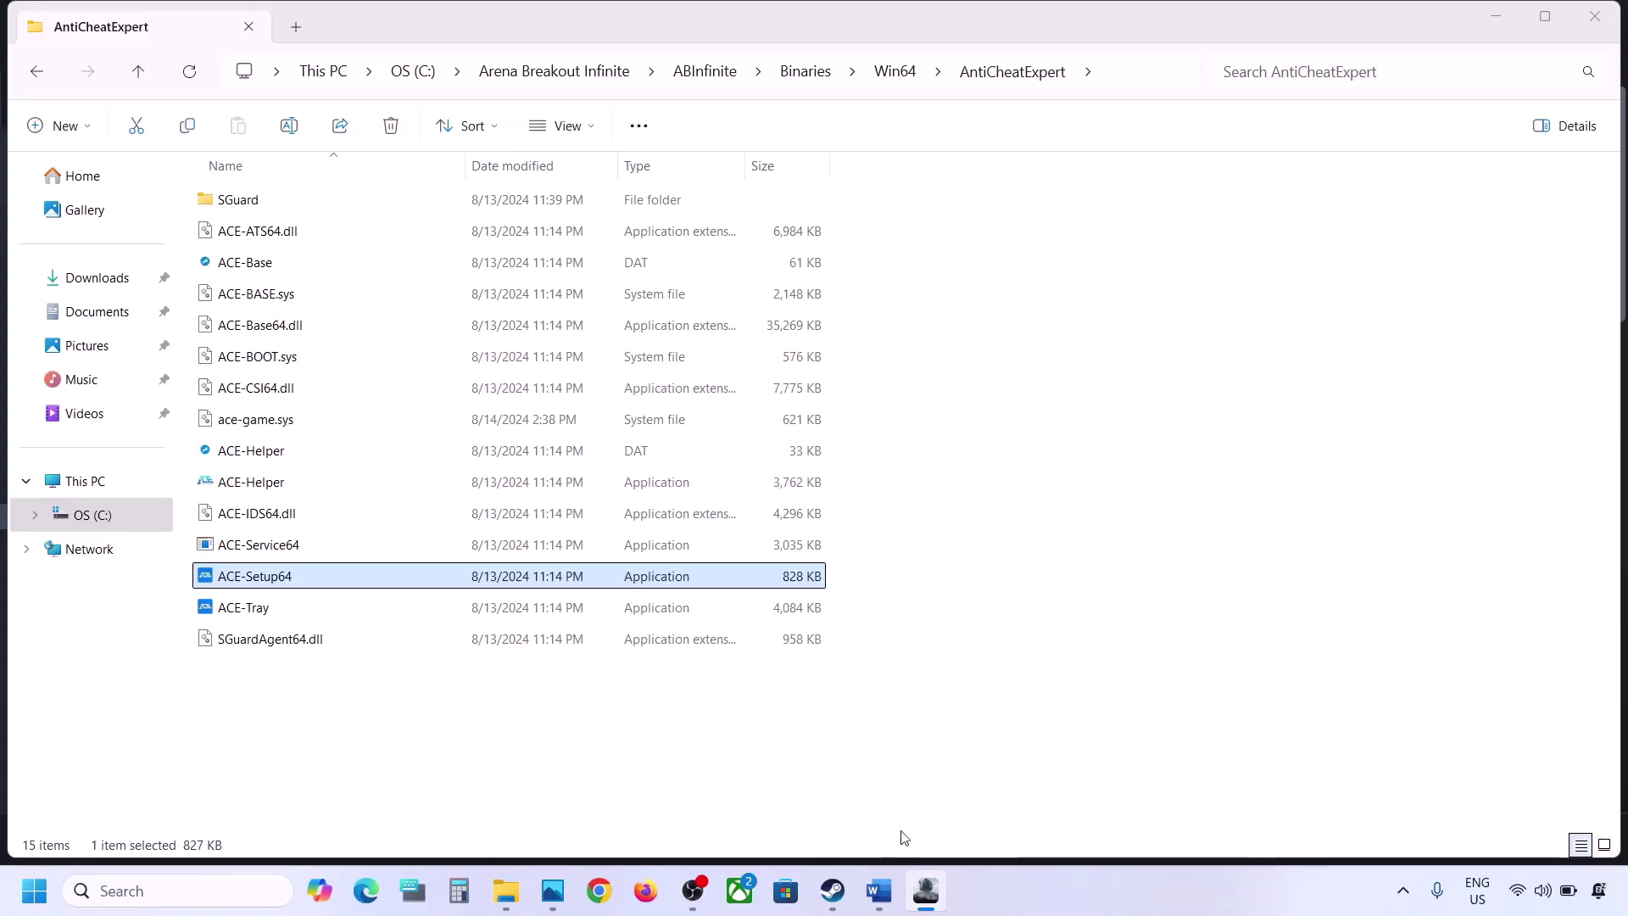
Check in the launcher that the game is running, then return to the Word guide.
left_click(879, 890)
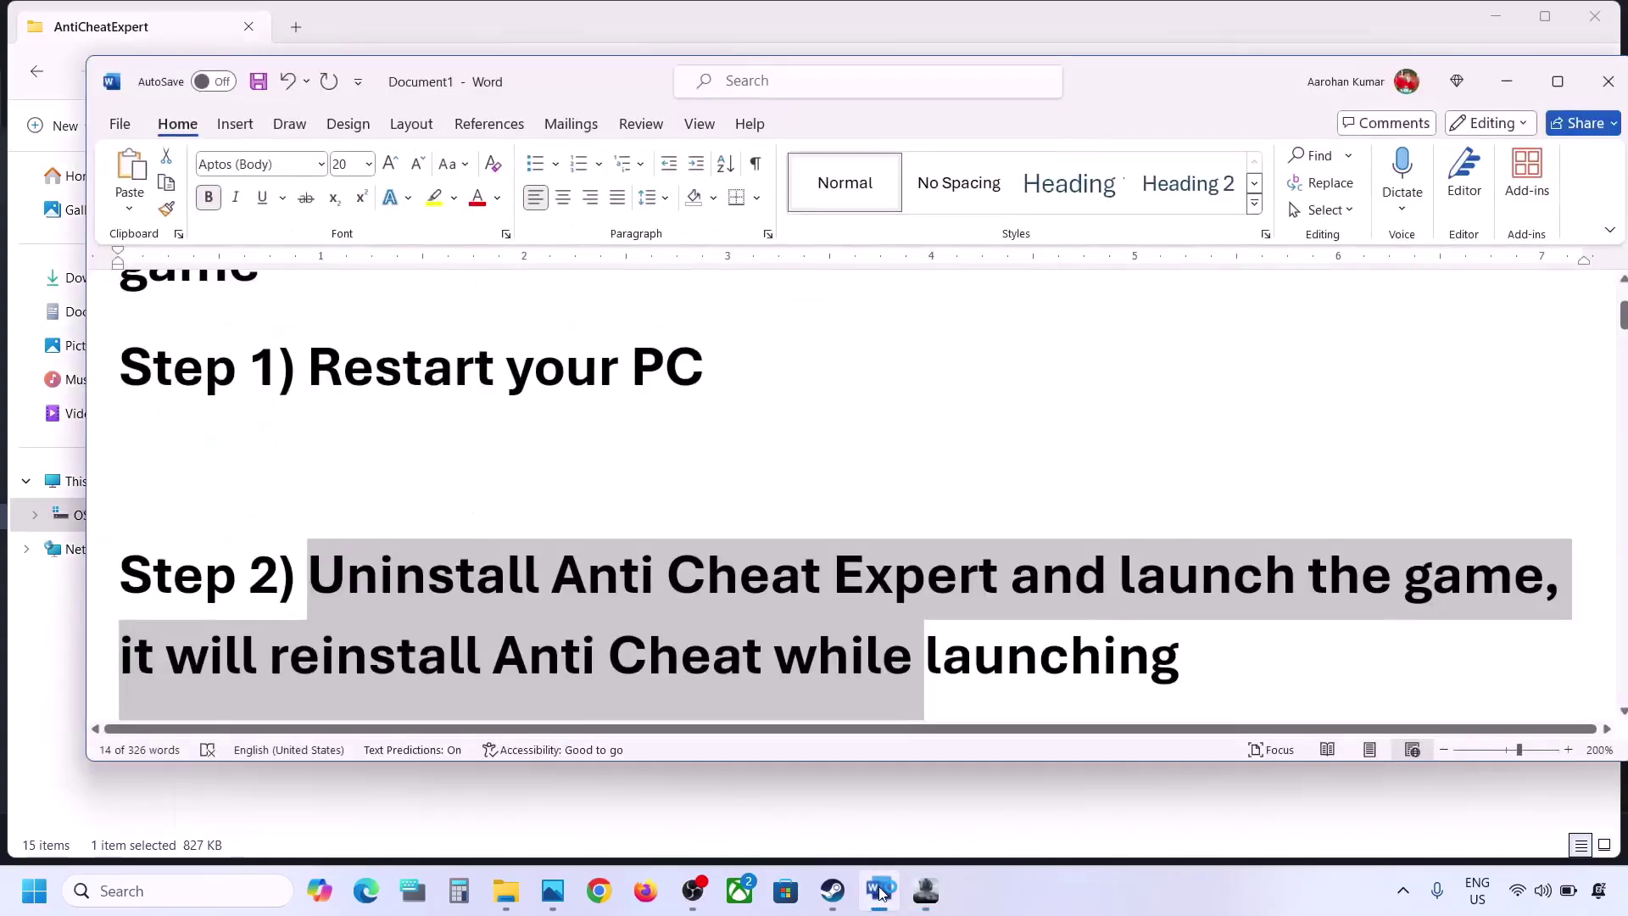
left_click(928, 891)
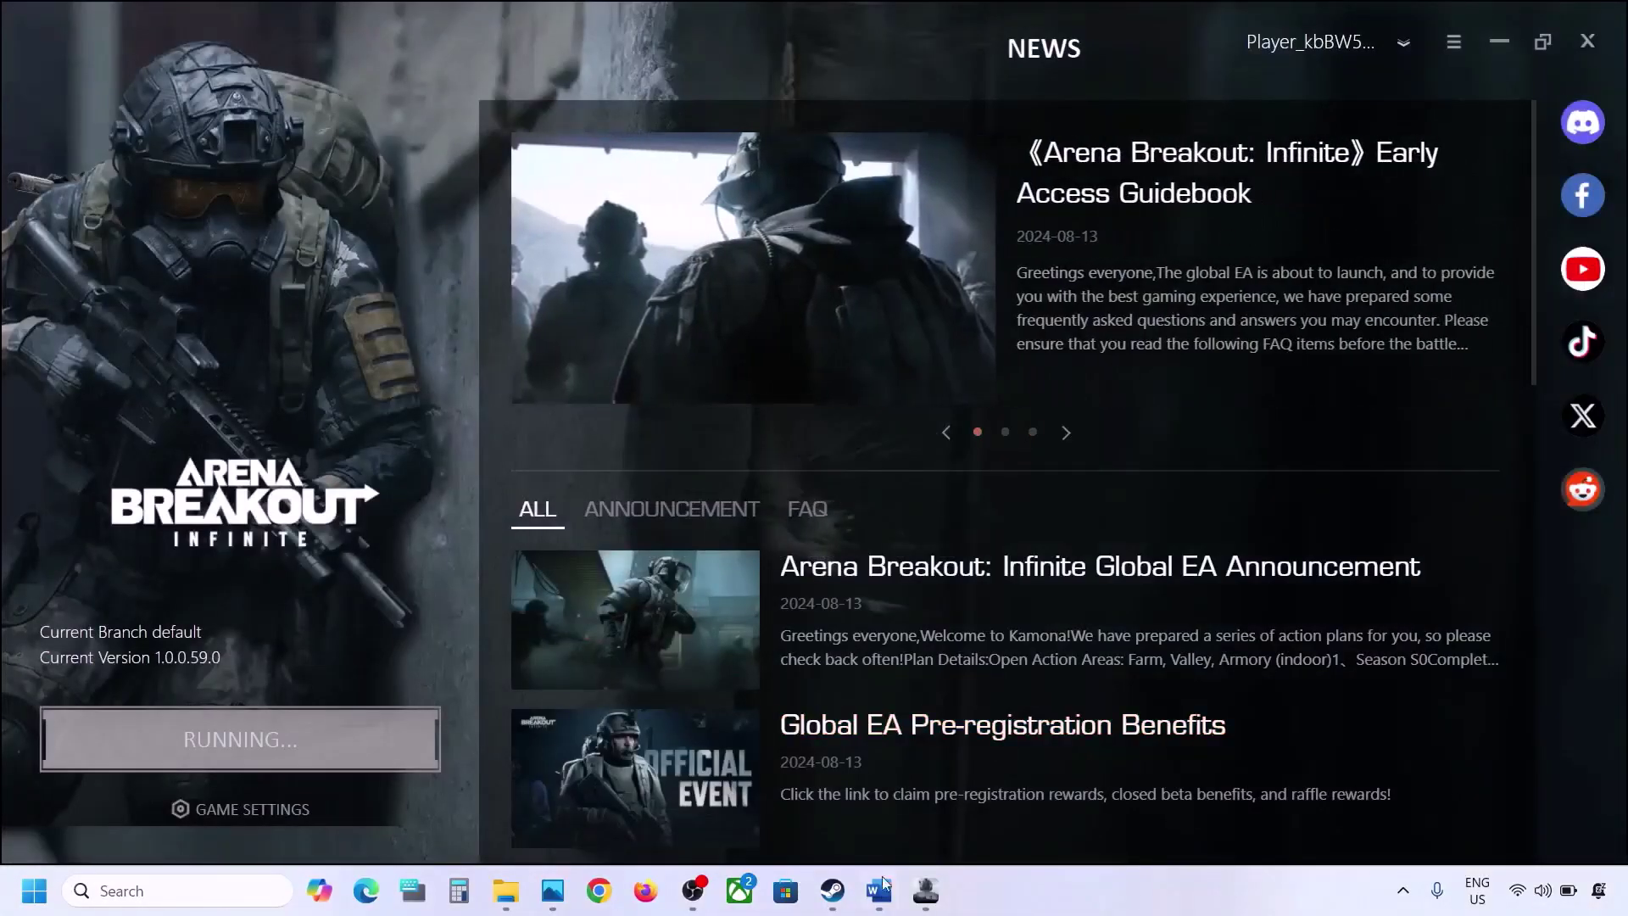
left_click(879, 891)
Highlight the Step 3 movies folder backup instruction, then minimize Word.
scroll(548, 542, "down", 3)
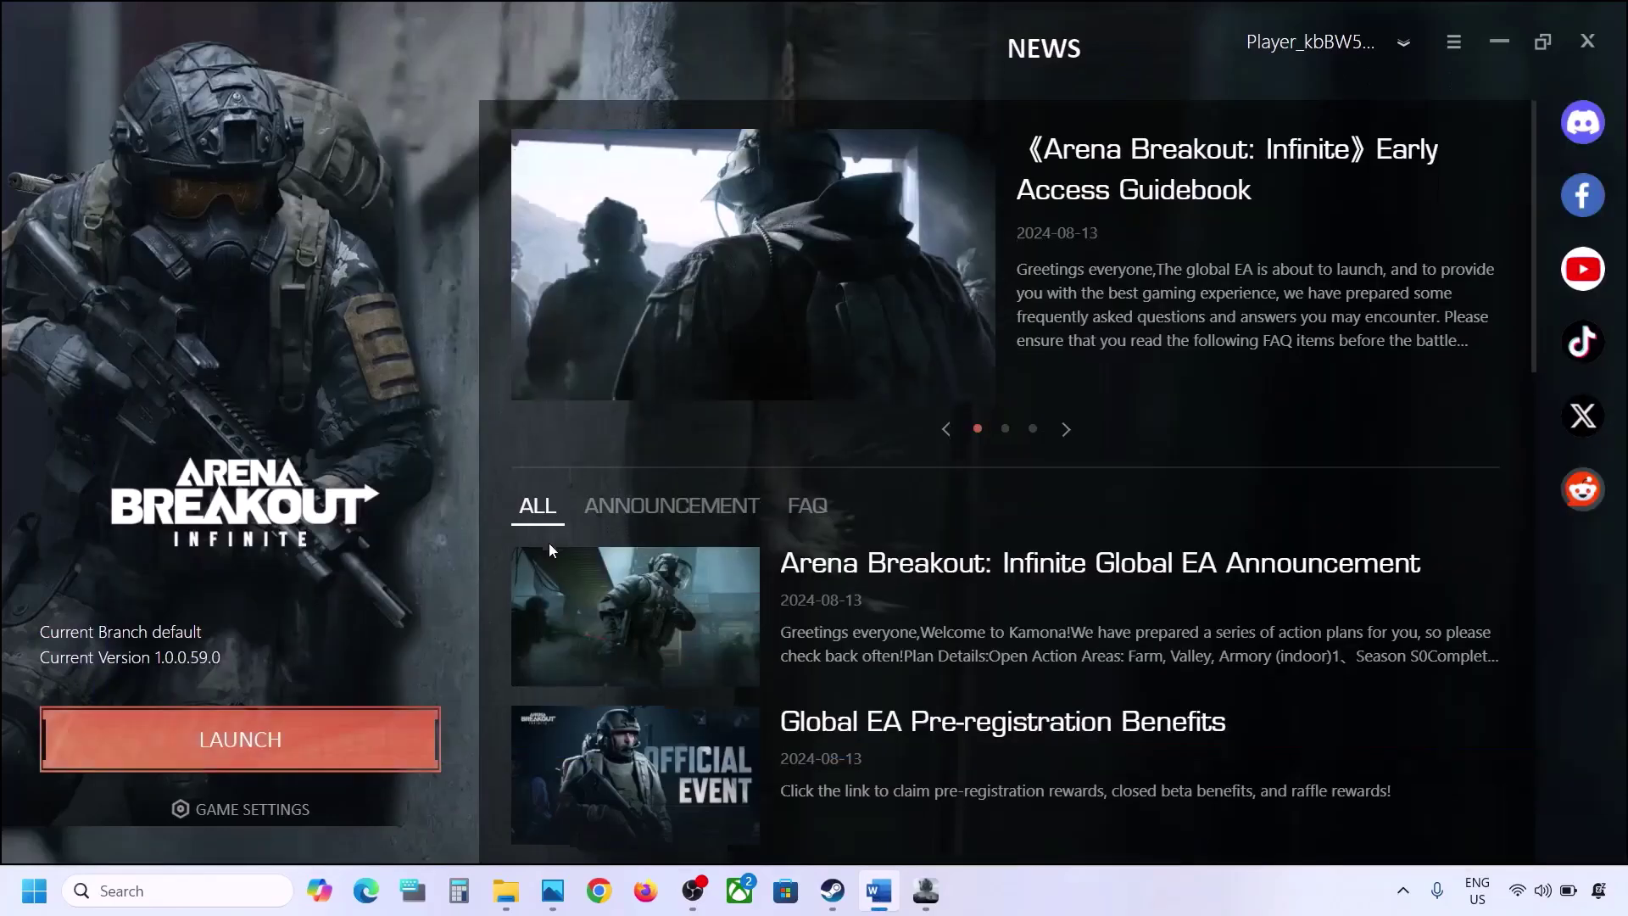
scroll(548, 543, "down", 1)
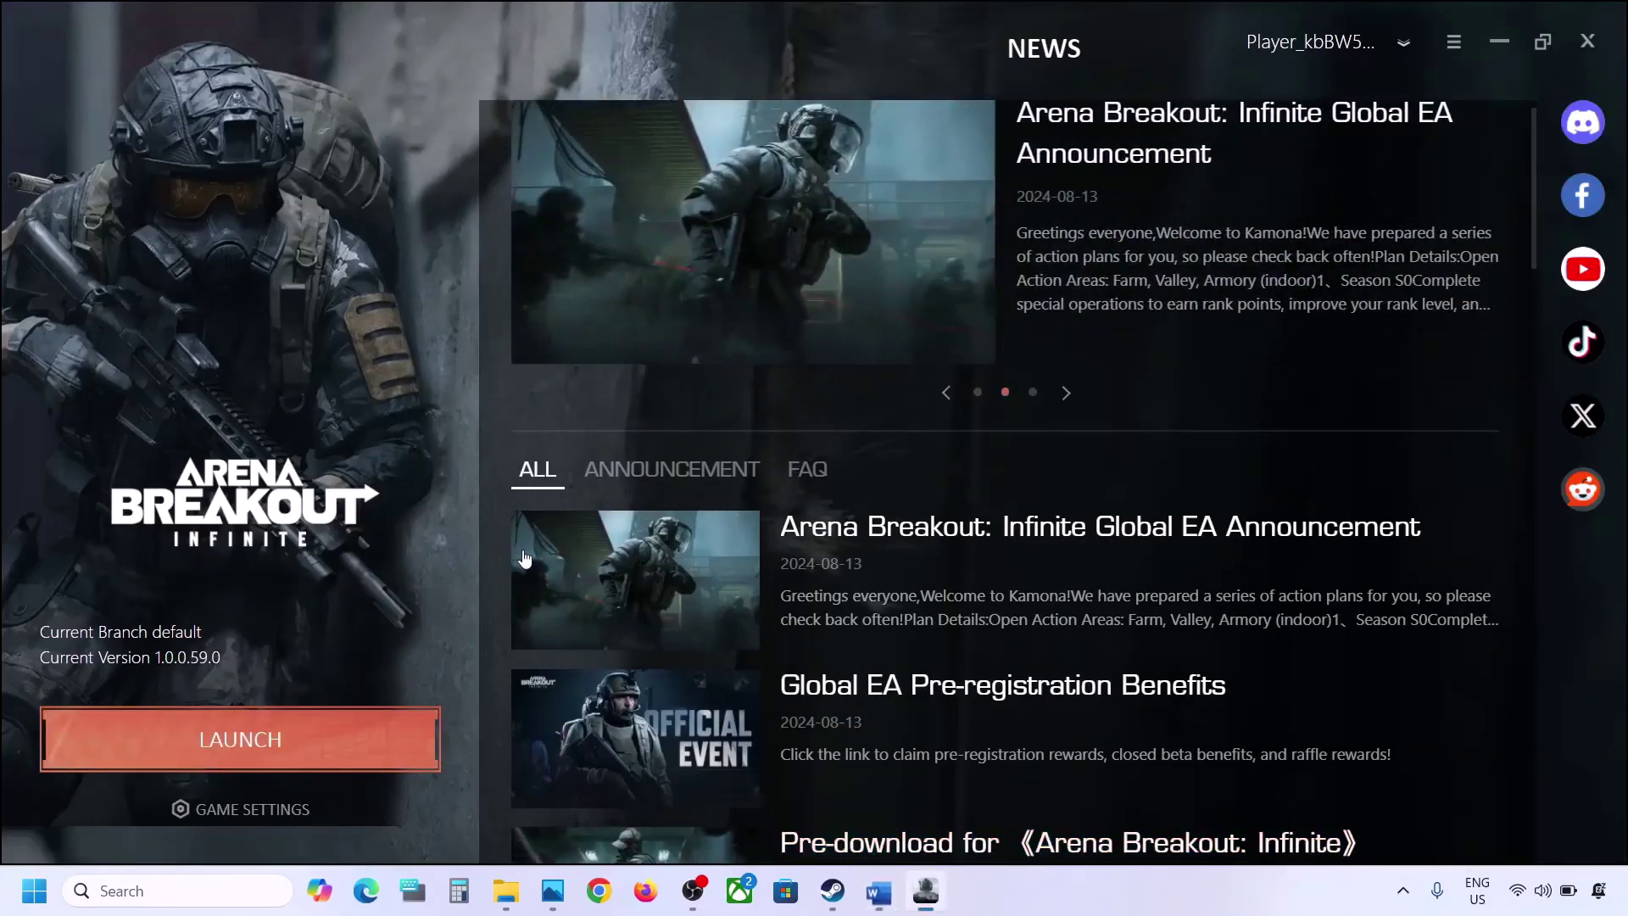
left_click(879, 890)
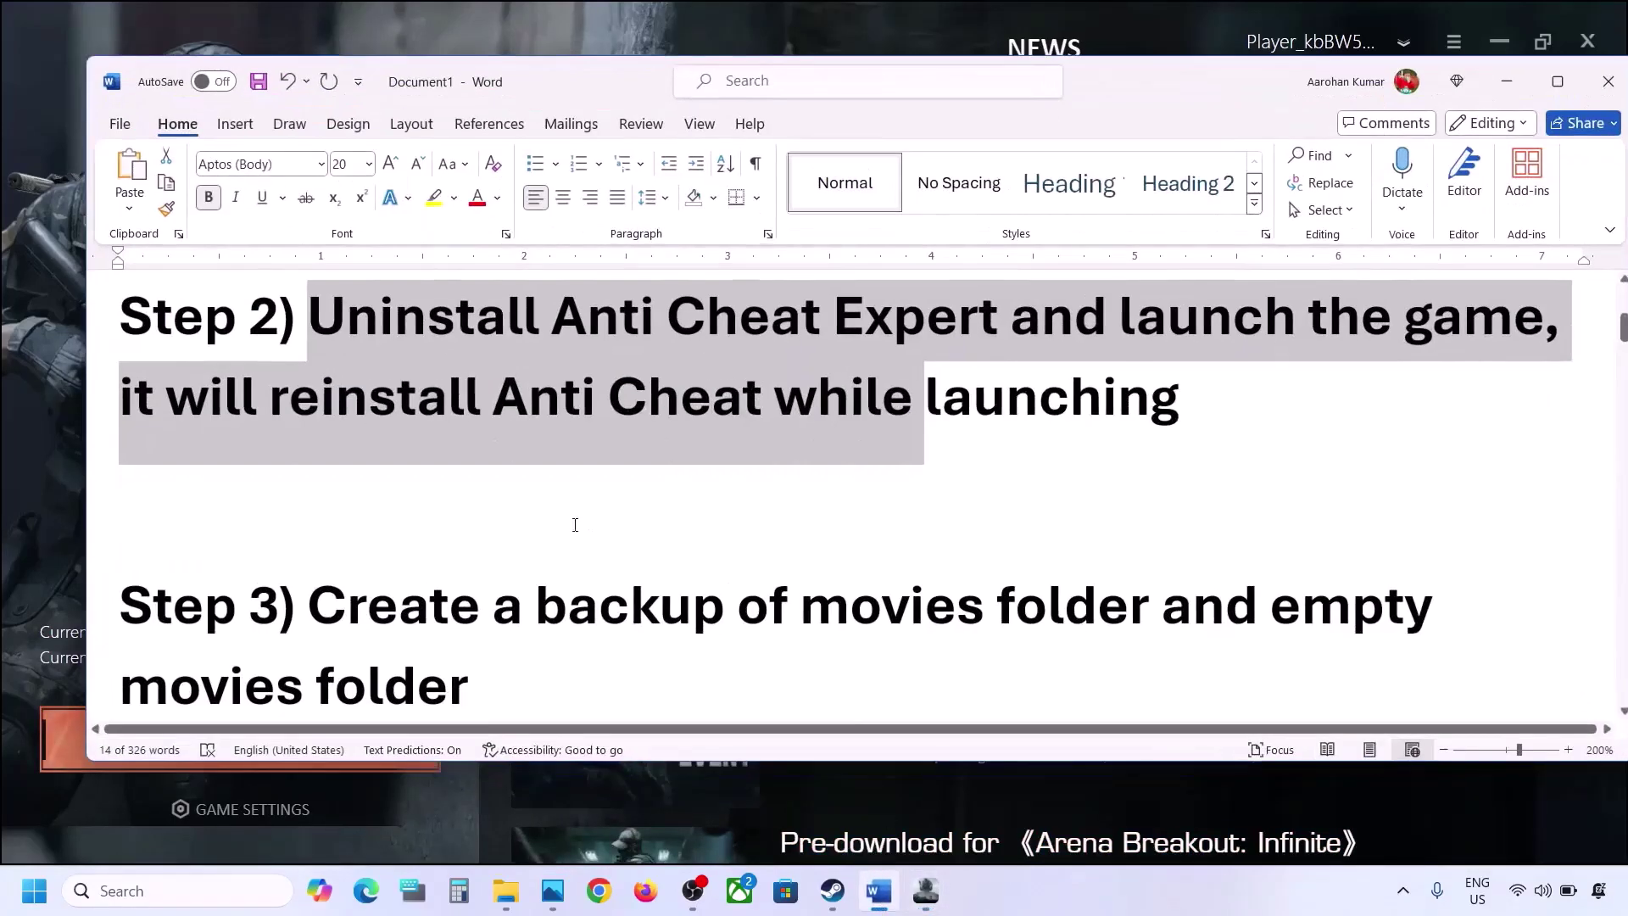
scroll(575, 524, "down", 1)
left_click_drag(307, 479, 447, 563)
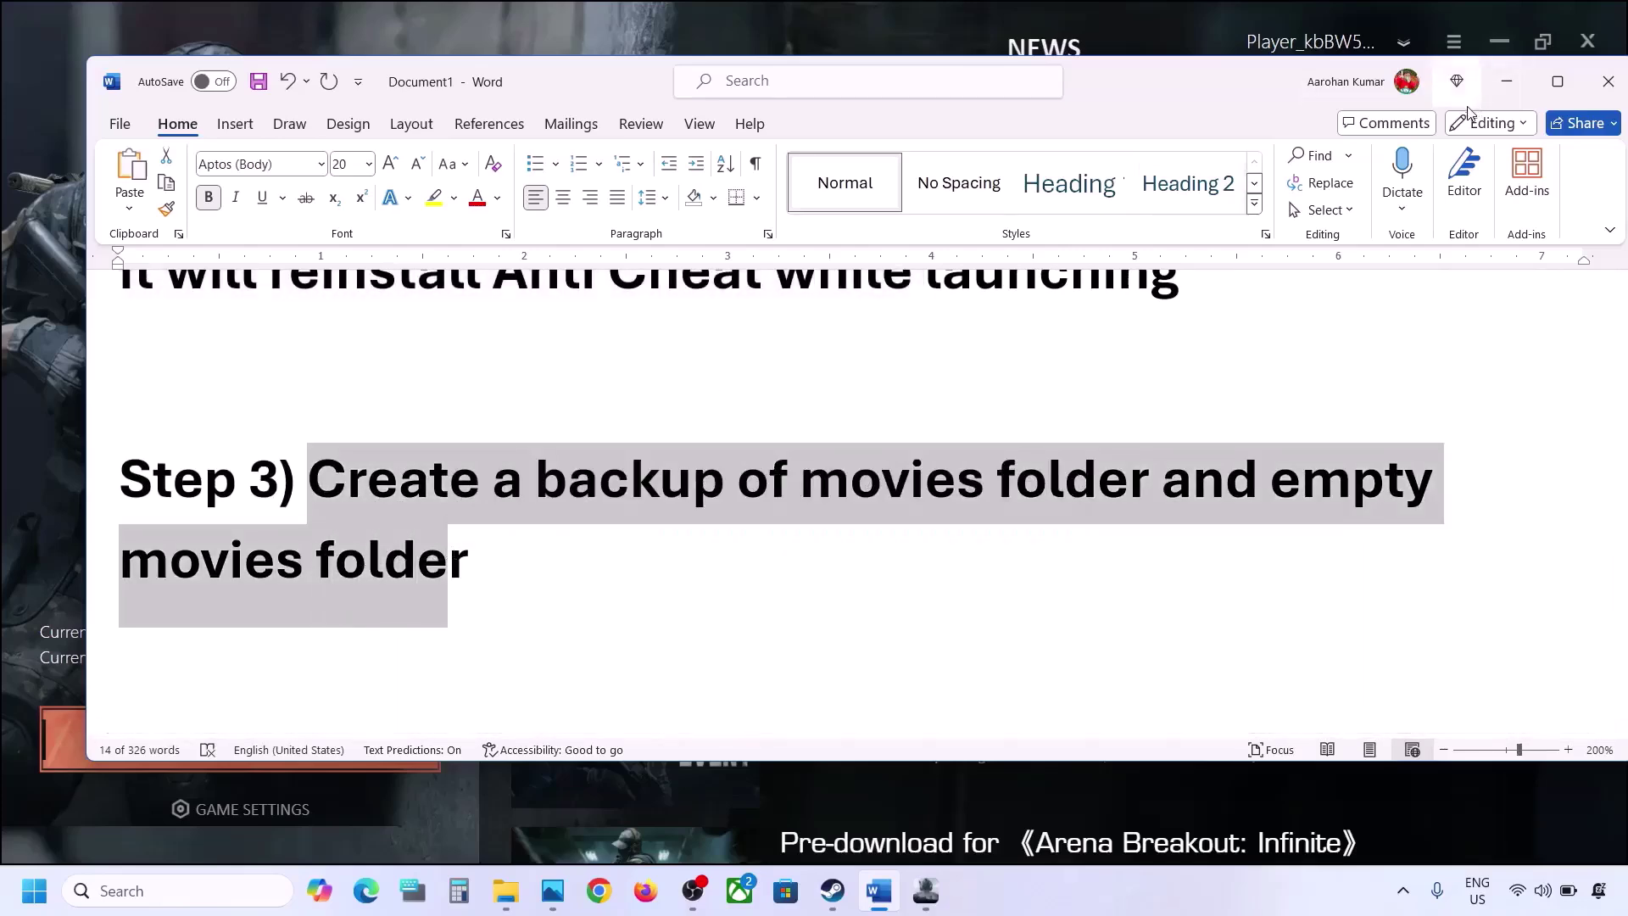
left_click(1506, 82)
Navigate to ABInfinite\Content\Movies and check its videos.
left_click(506, 890)
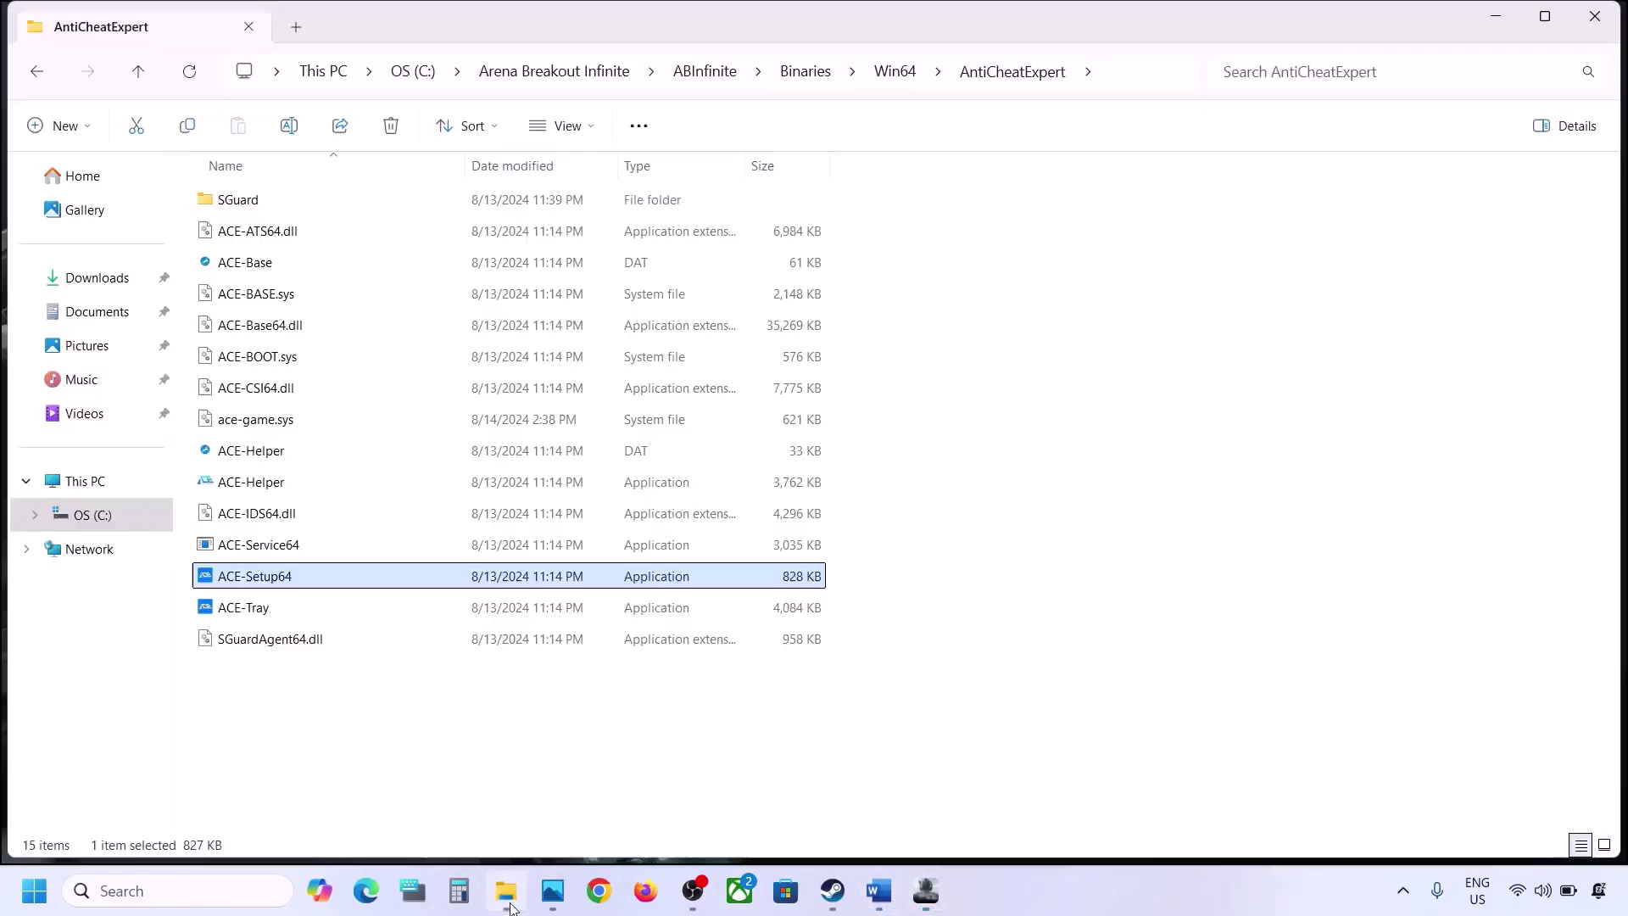
left_click(136, 70)
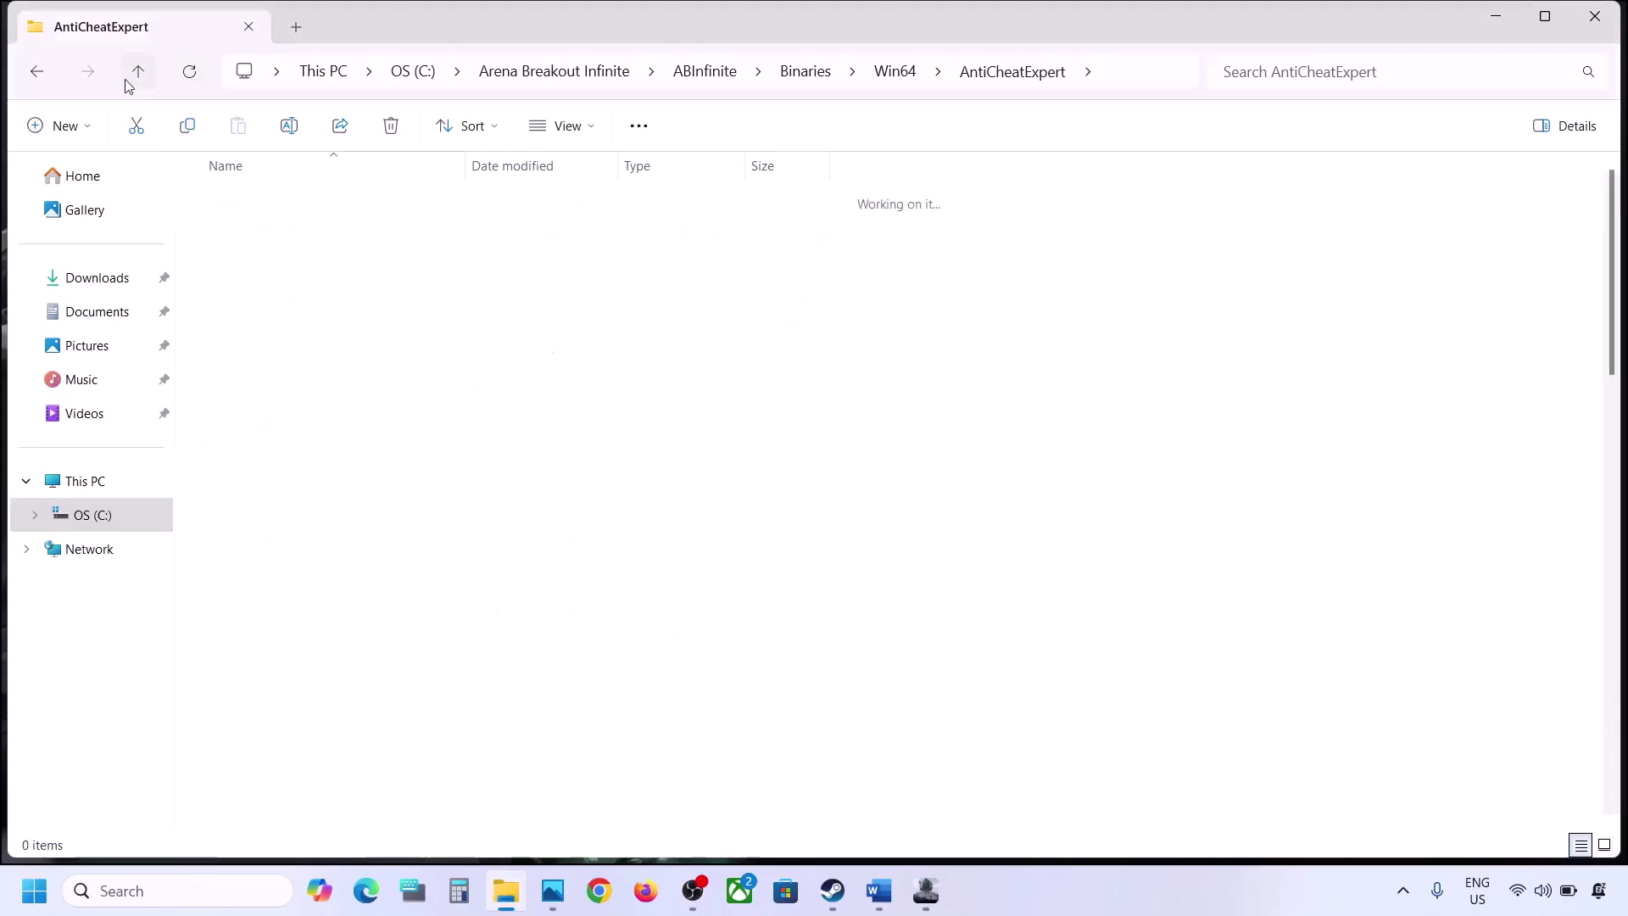
left_click(126, 82)
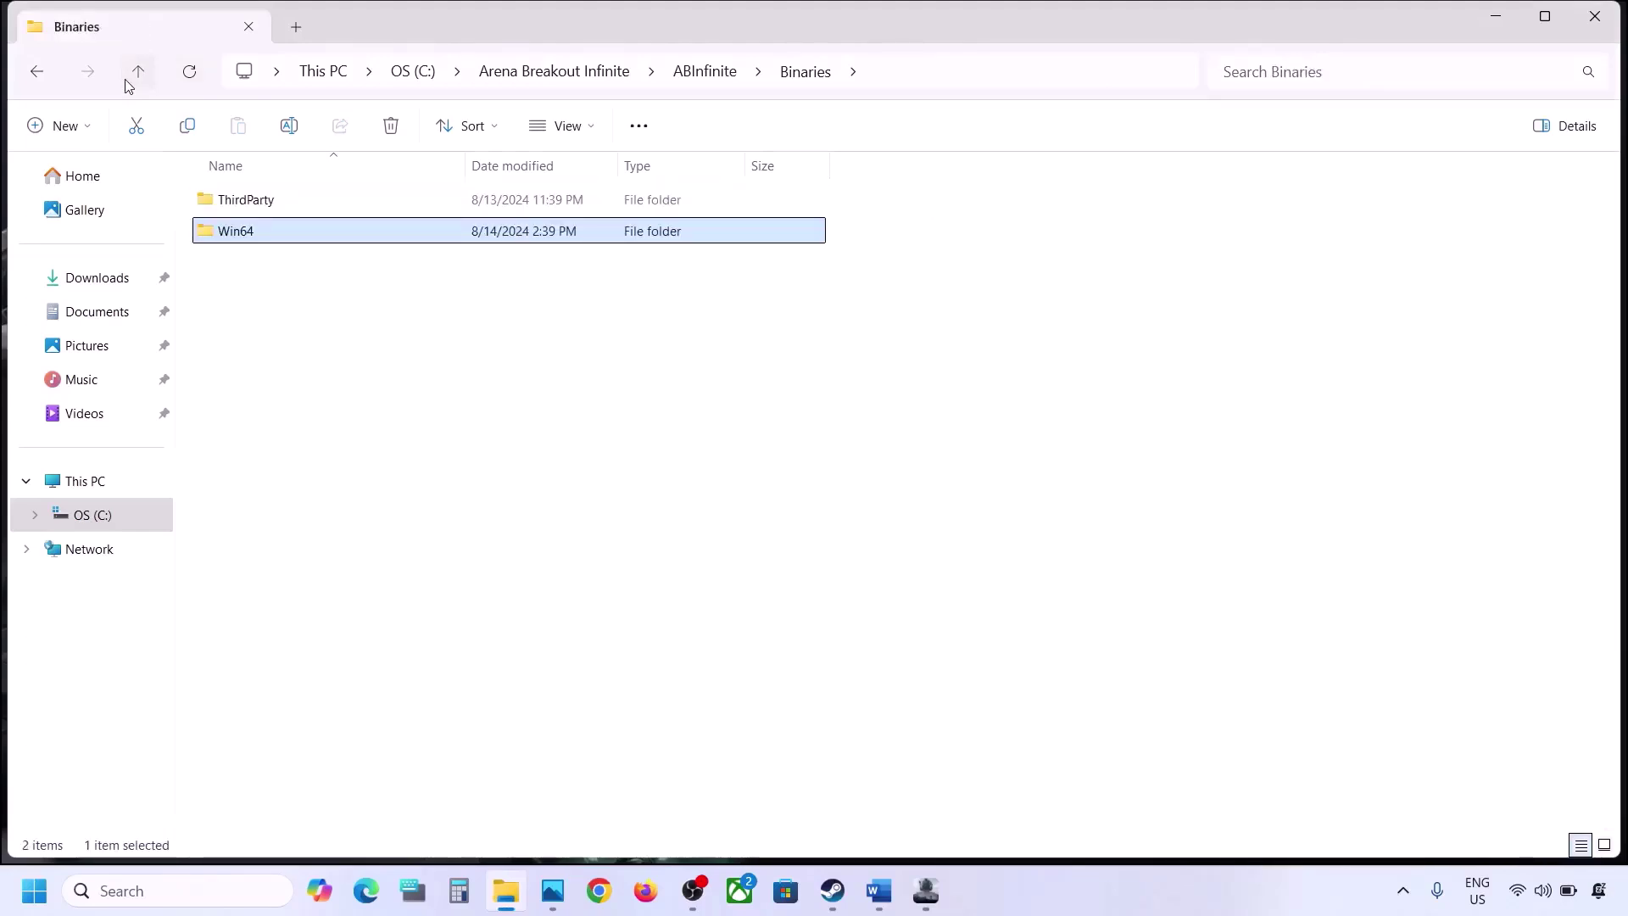
left_click(126, 82)
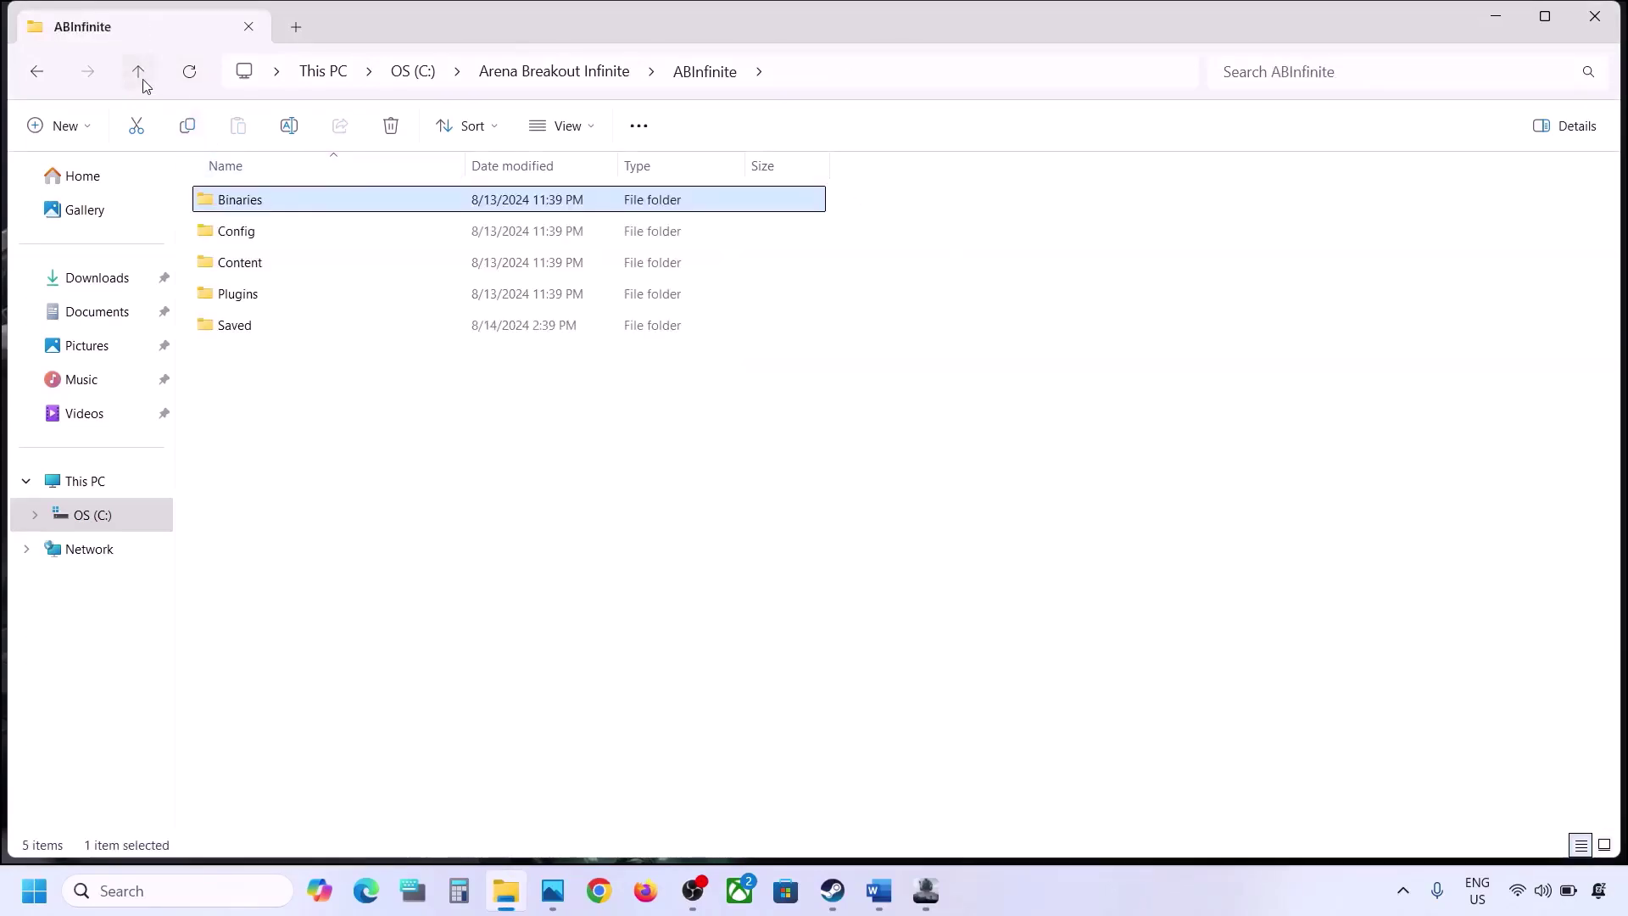
left_click(139, 74)
double_click(244, 205)
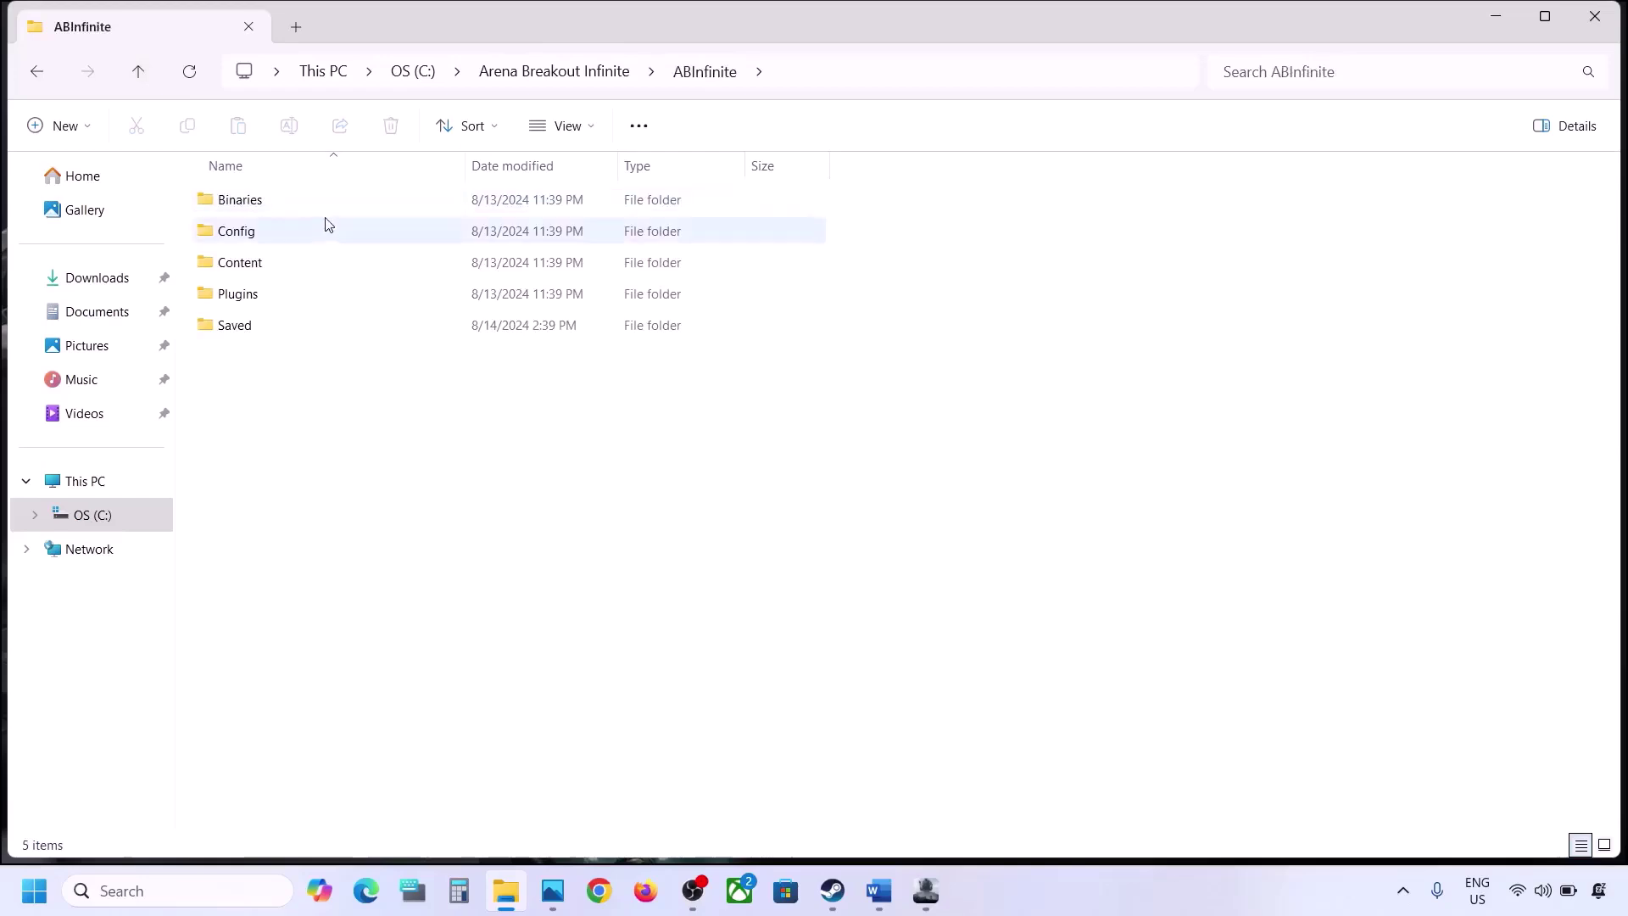
left_click(255, 262)
double_click(289, 262)
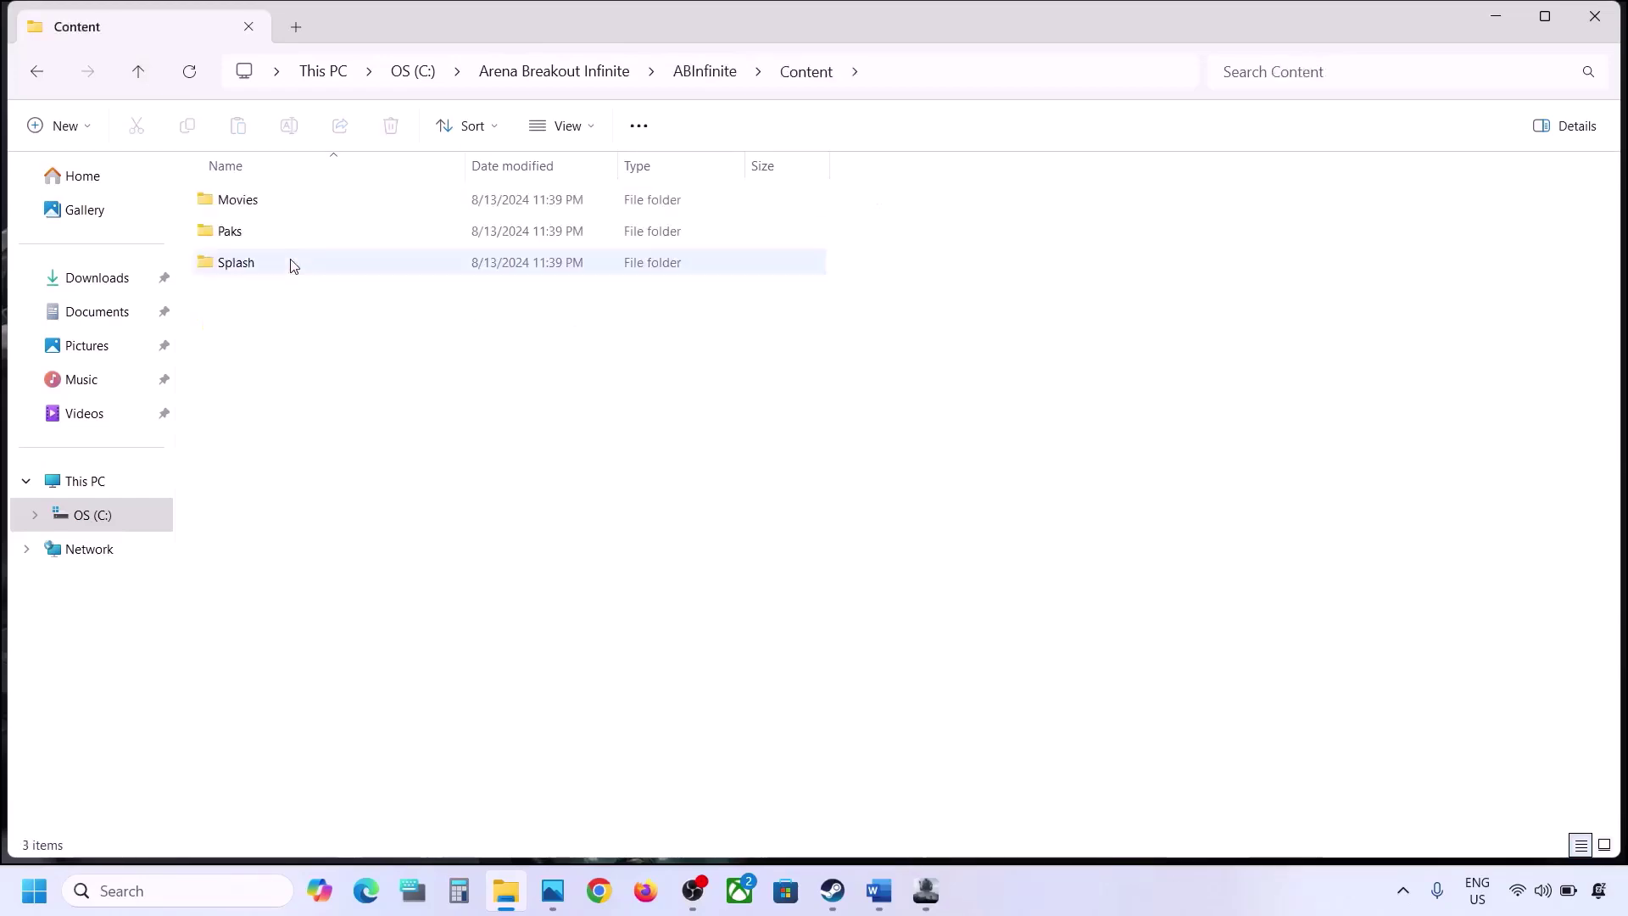
left_click(286, 210)
double_click(286, 209)
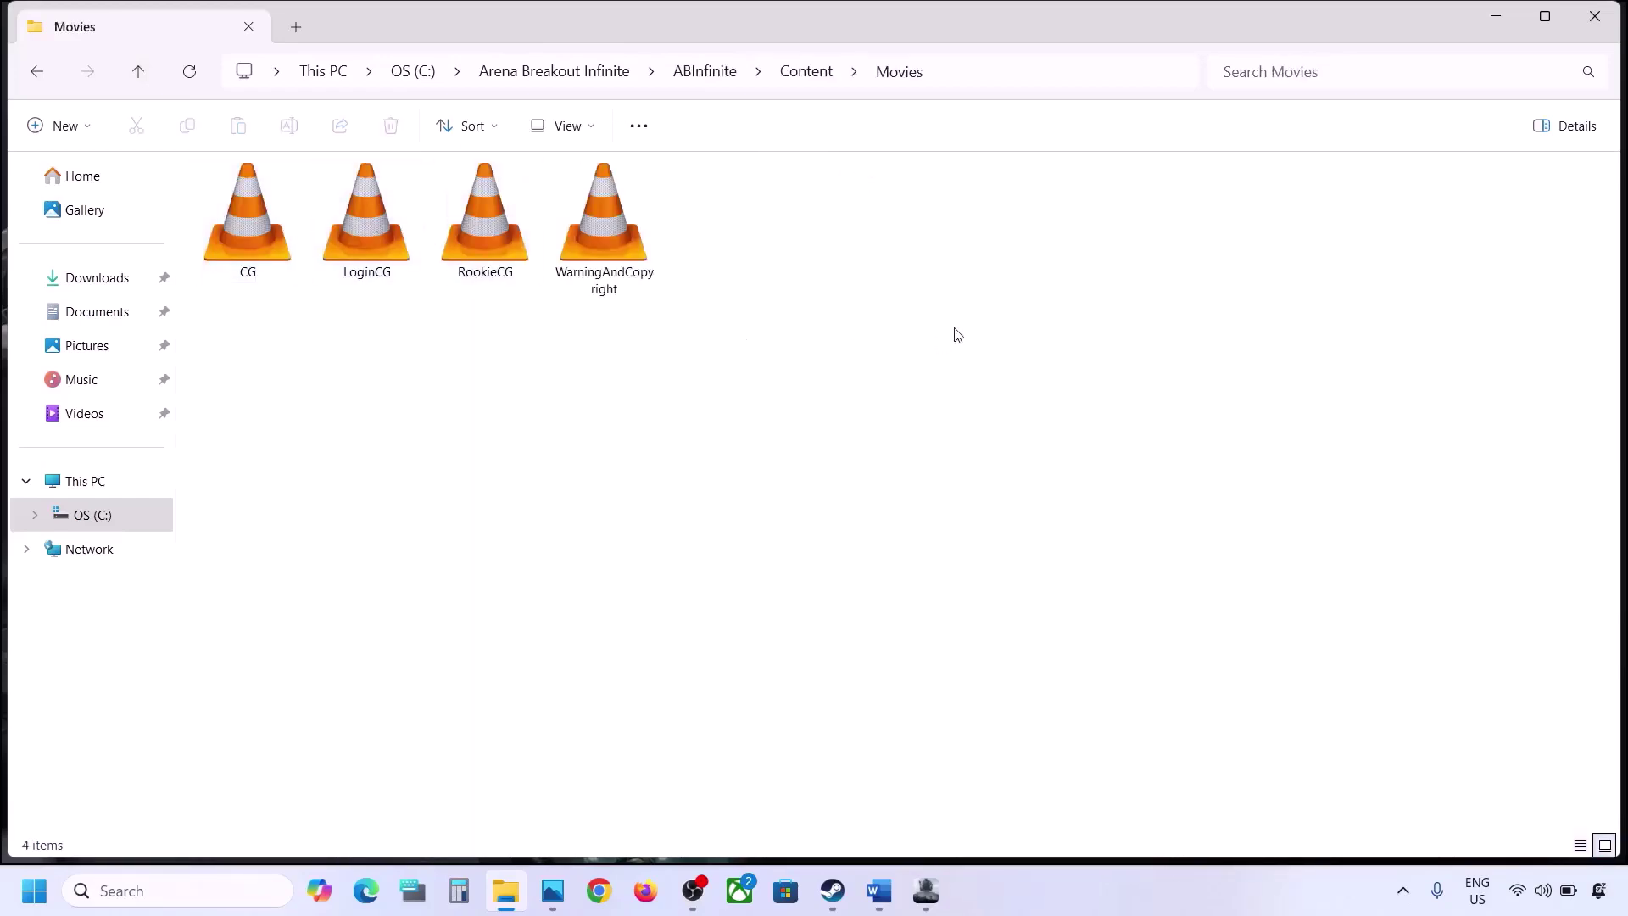
left_click_drag(822, 258, 508, 244)
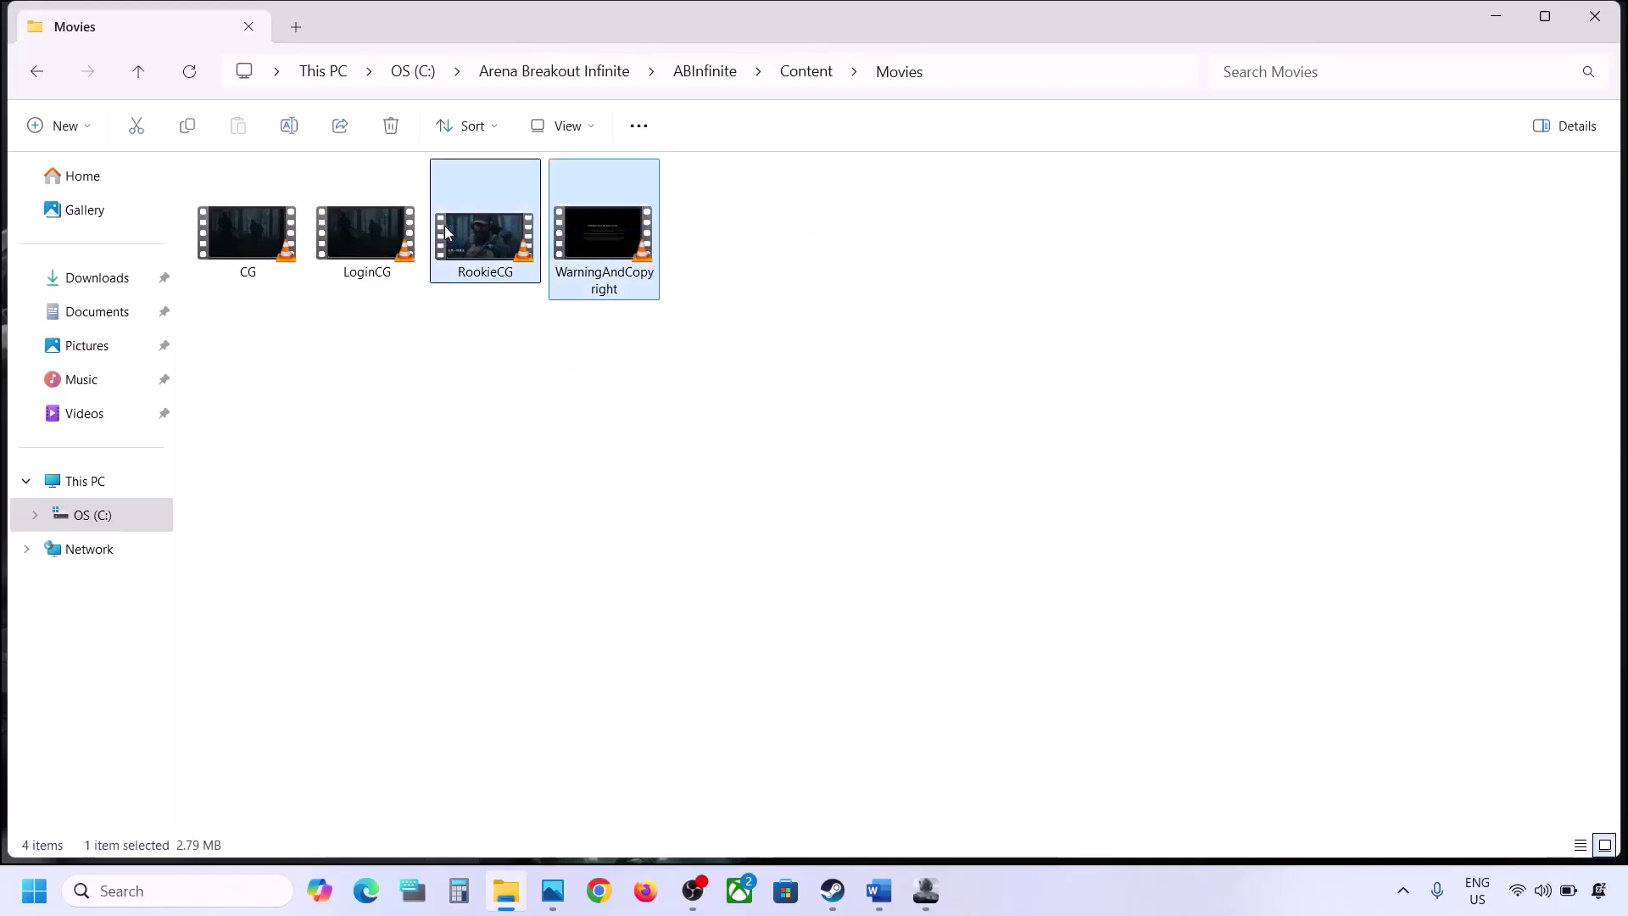
Copy the Movies folder from the Content folder.
left_click(138, 71)
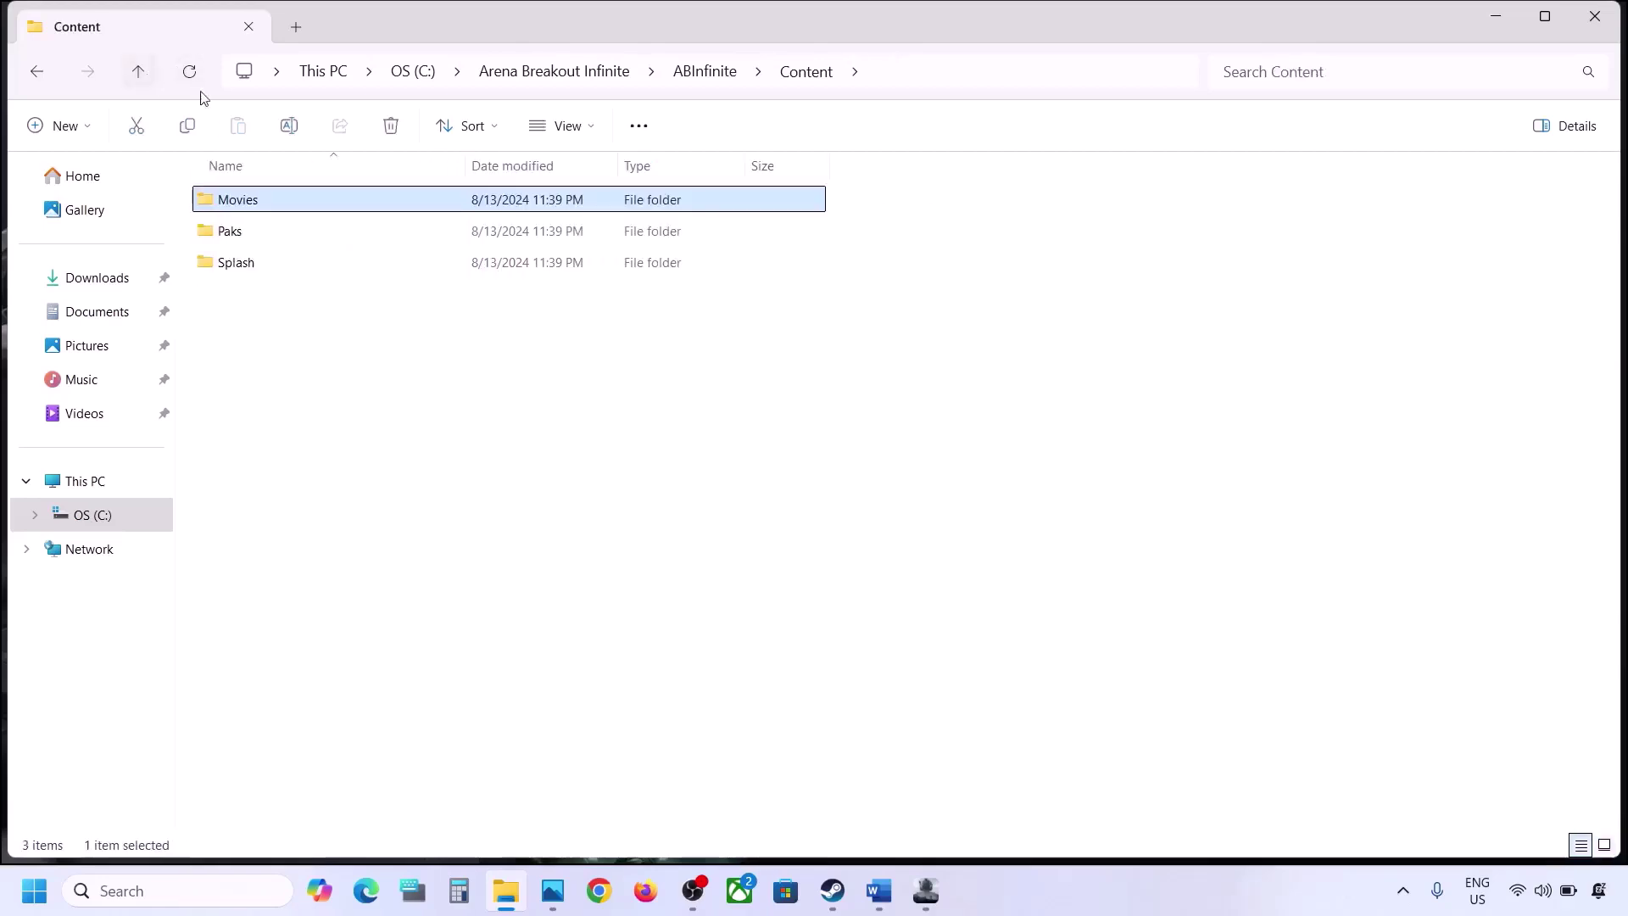
right_click(240, 206)
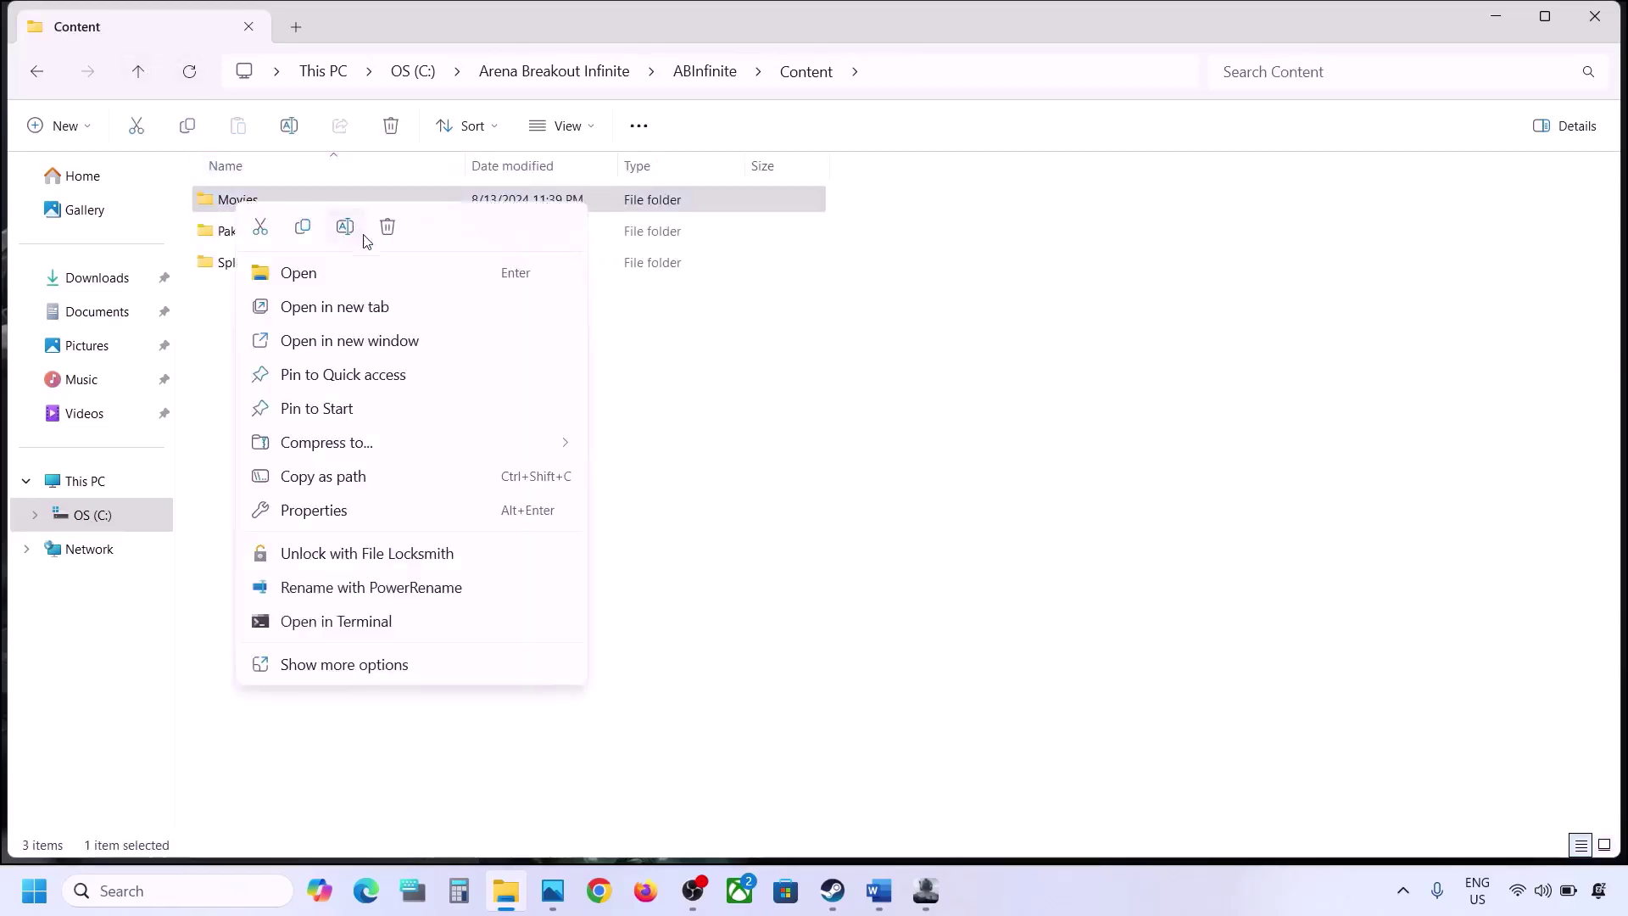
left_click(307, 229)
Paste the Movies folder onto the desktop as a backup.
key("super+d")
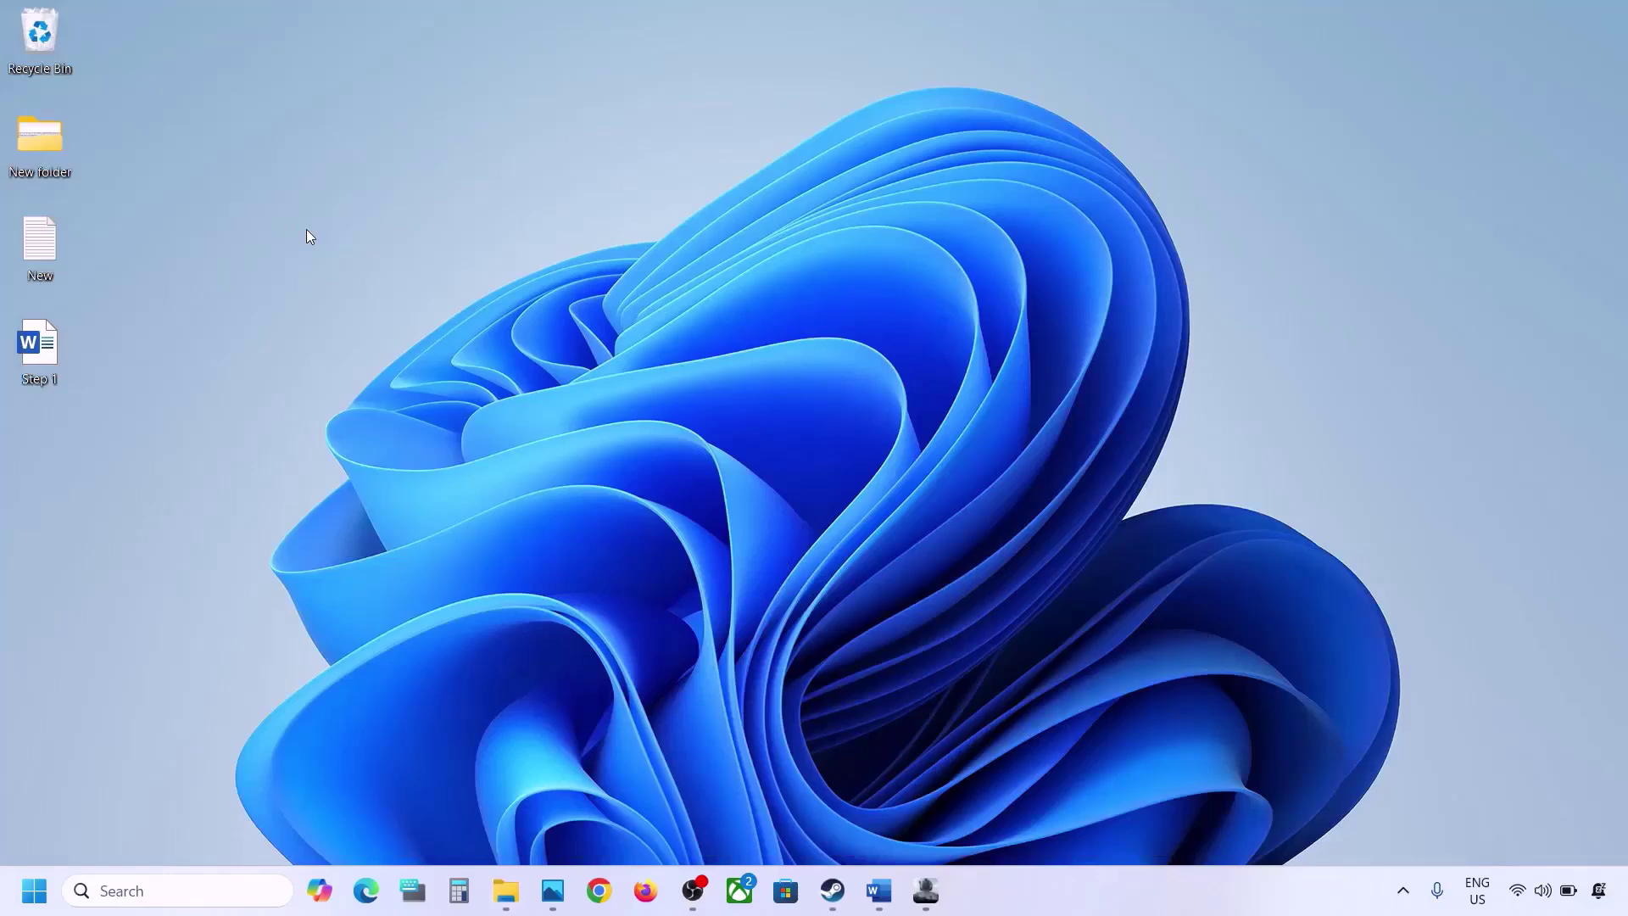
key("ctrl+v")
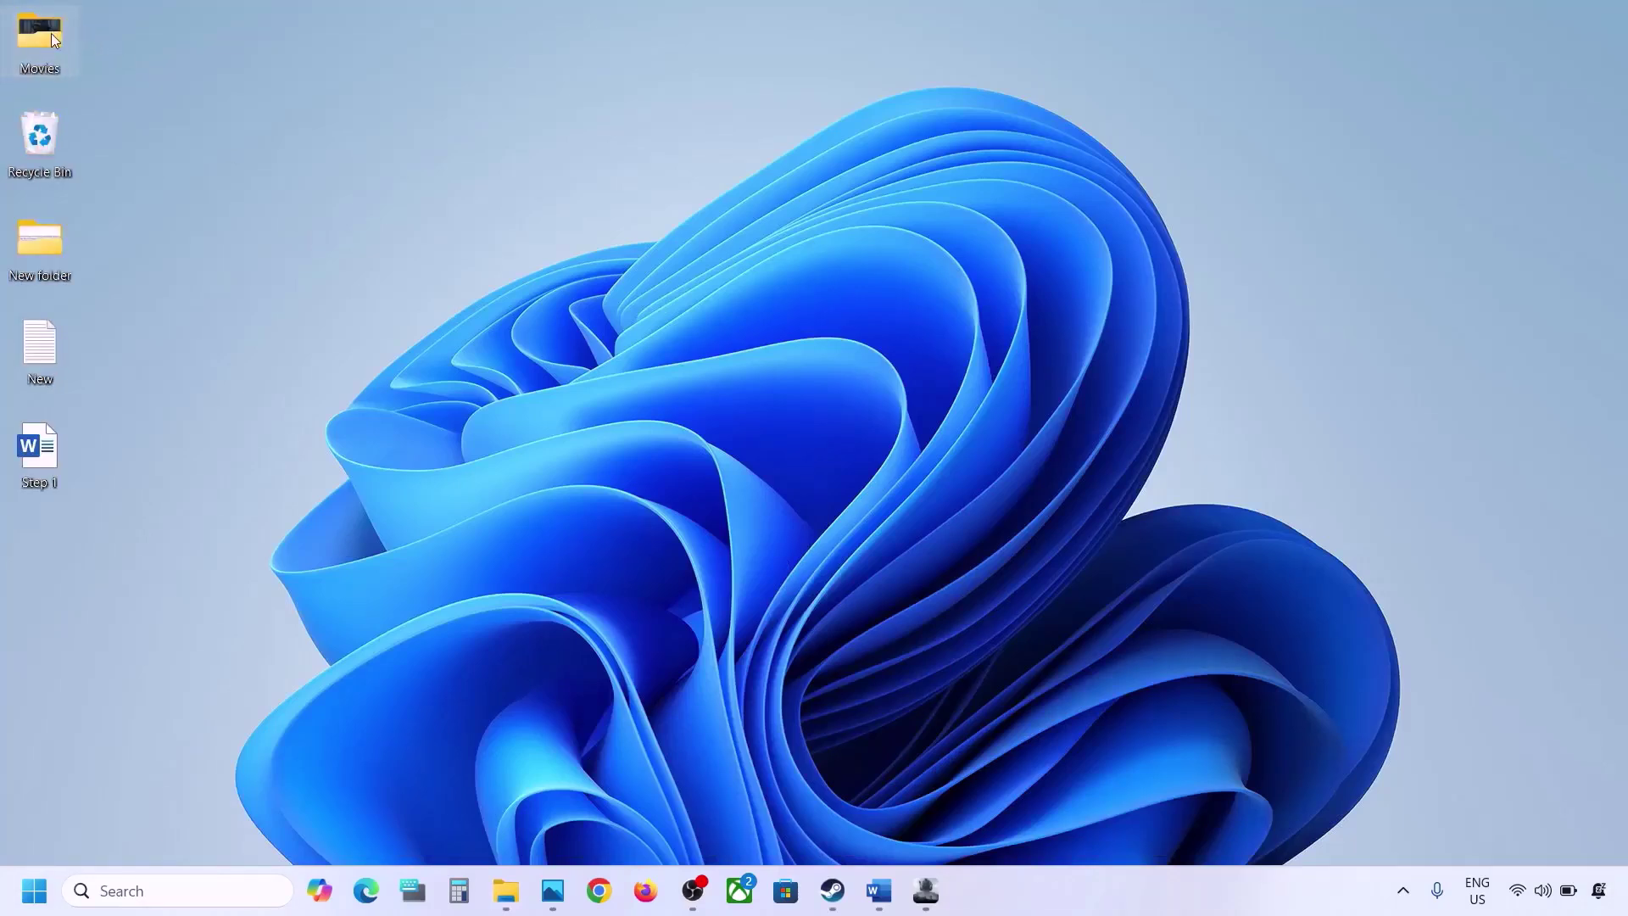
key("super+d")
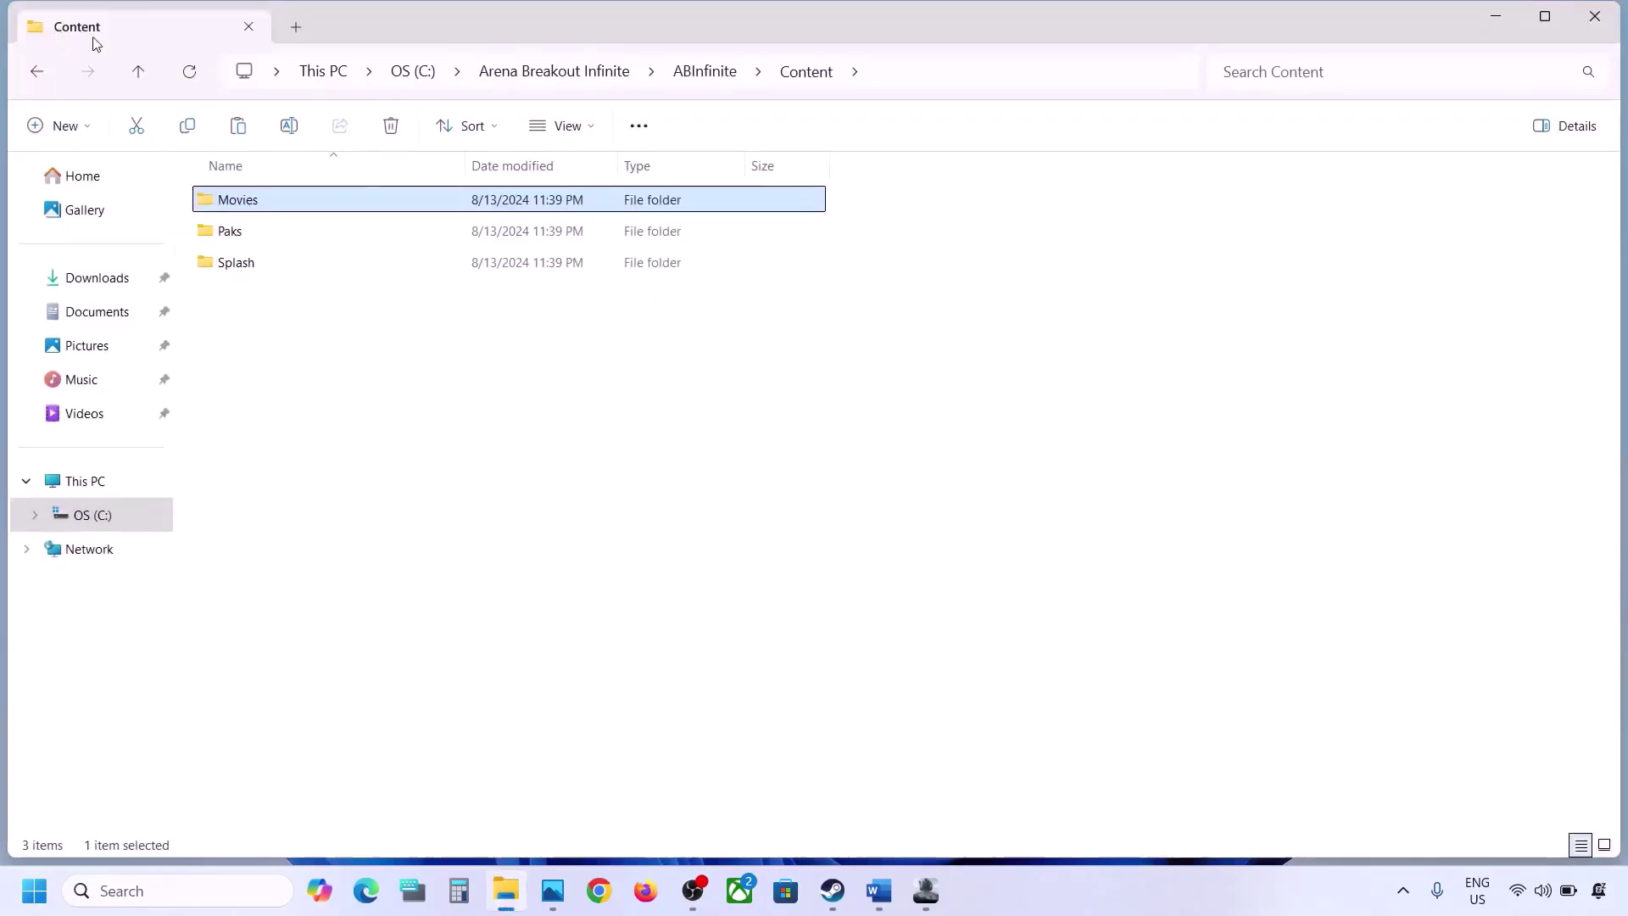
Delete all four videos from the game's Movies folder and close File Explorer.
right_click(255, 202)
left_click(317, 265)
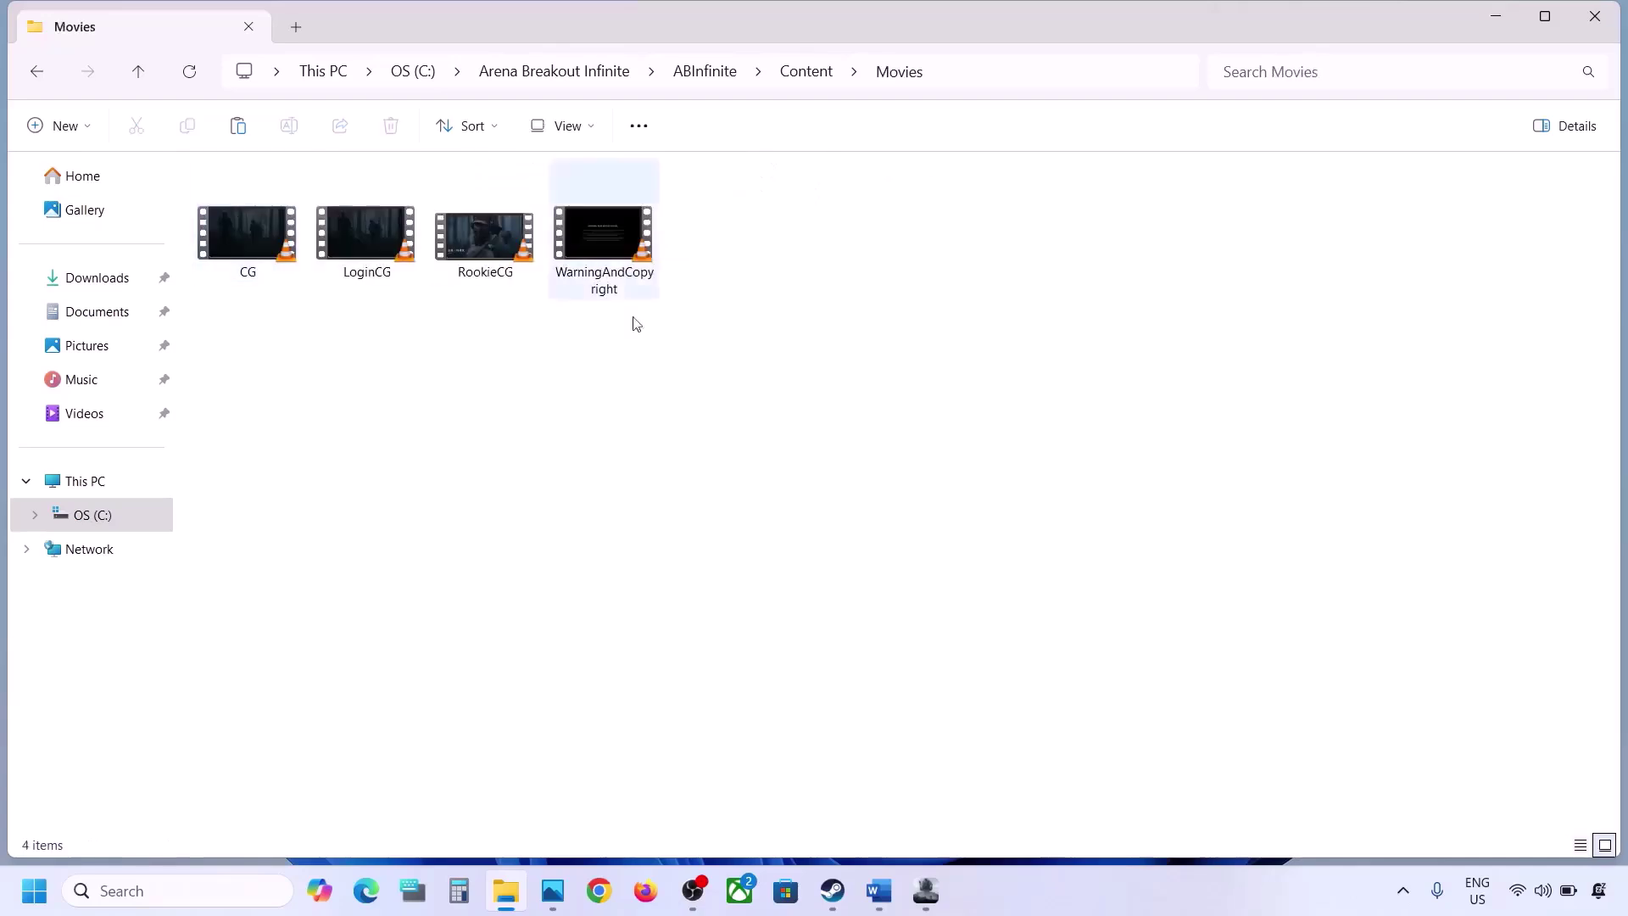
left_click_drag(746, 364, 262, 210)
right_click(261, 211)
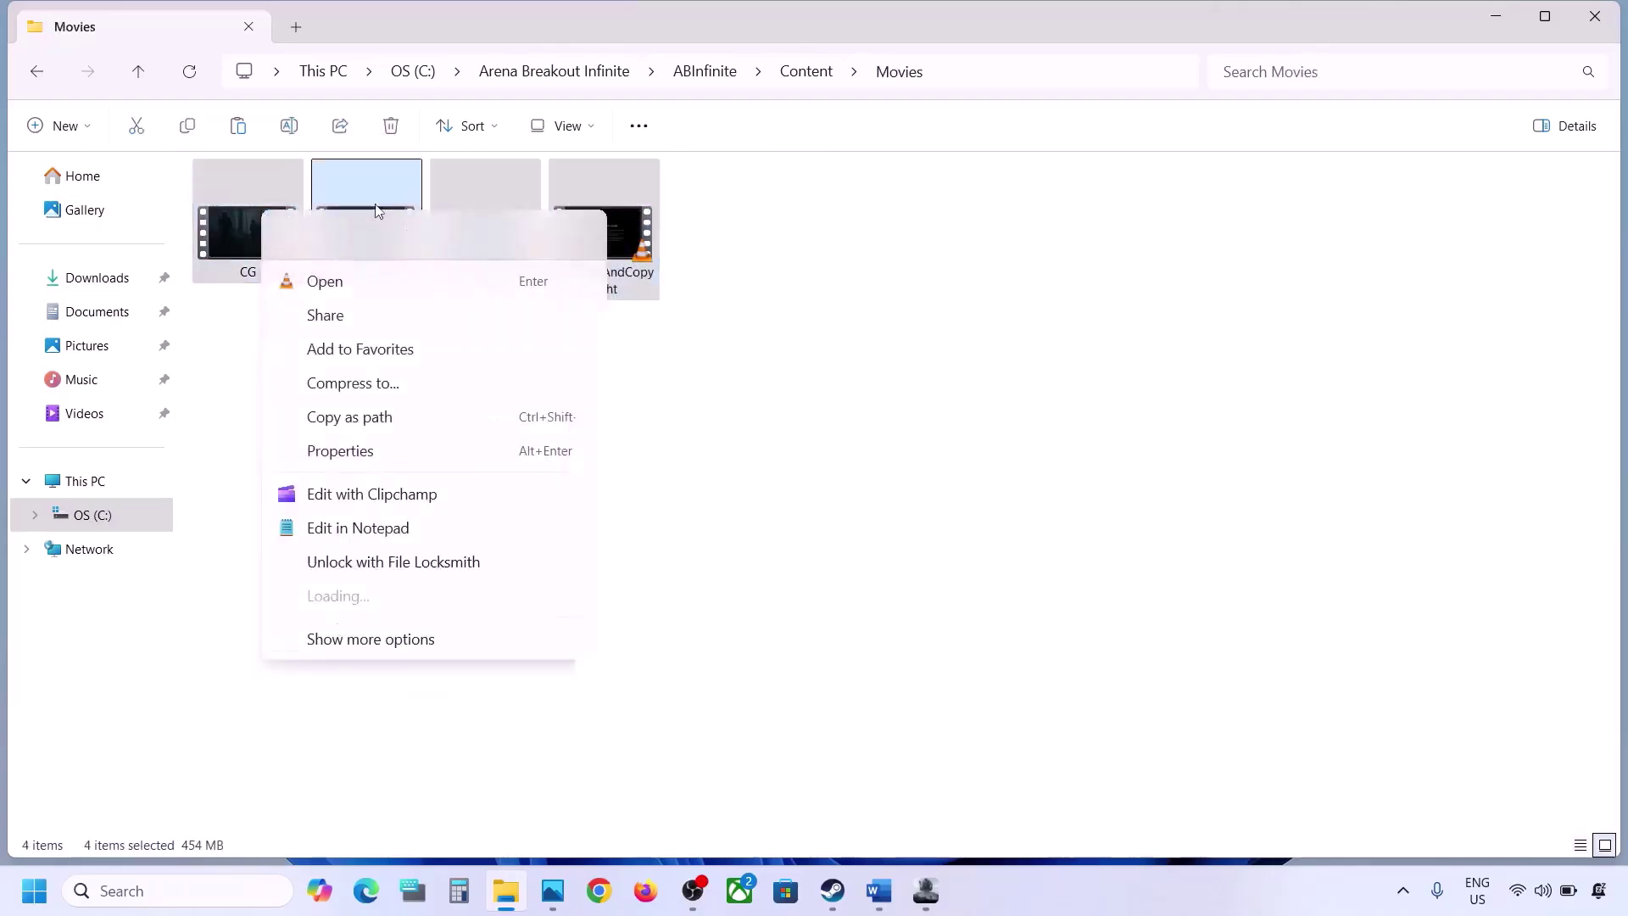
left_click(456, 235)
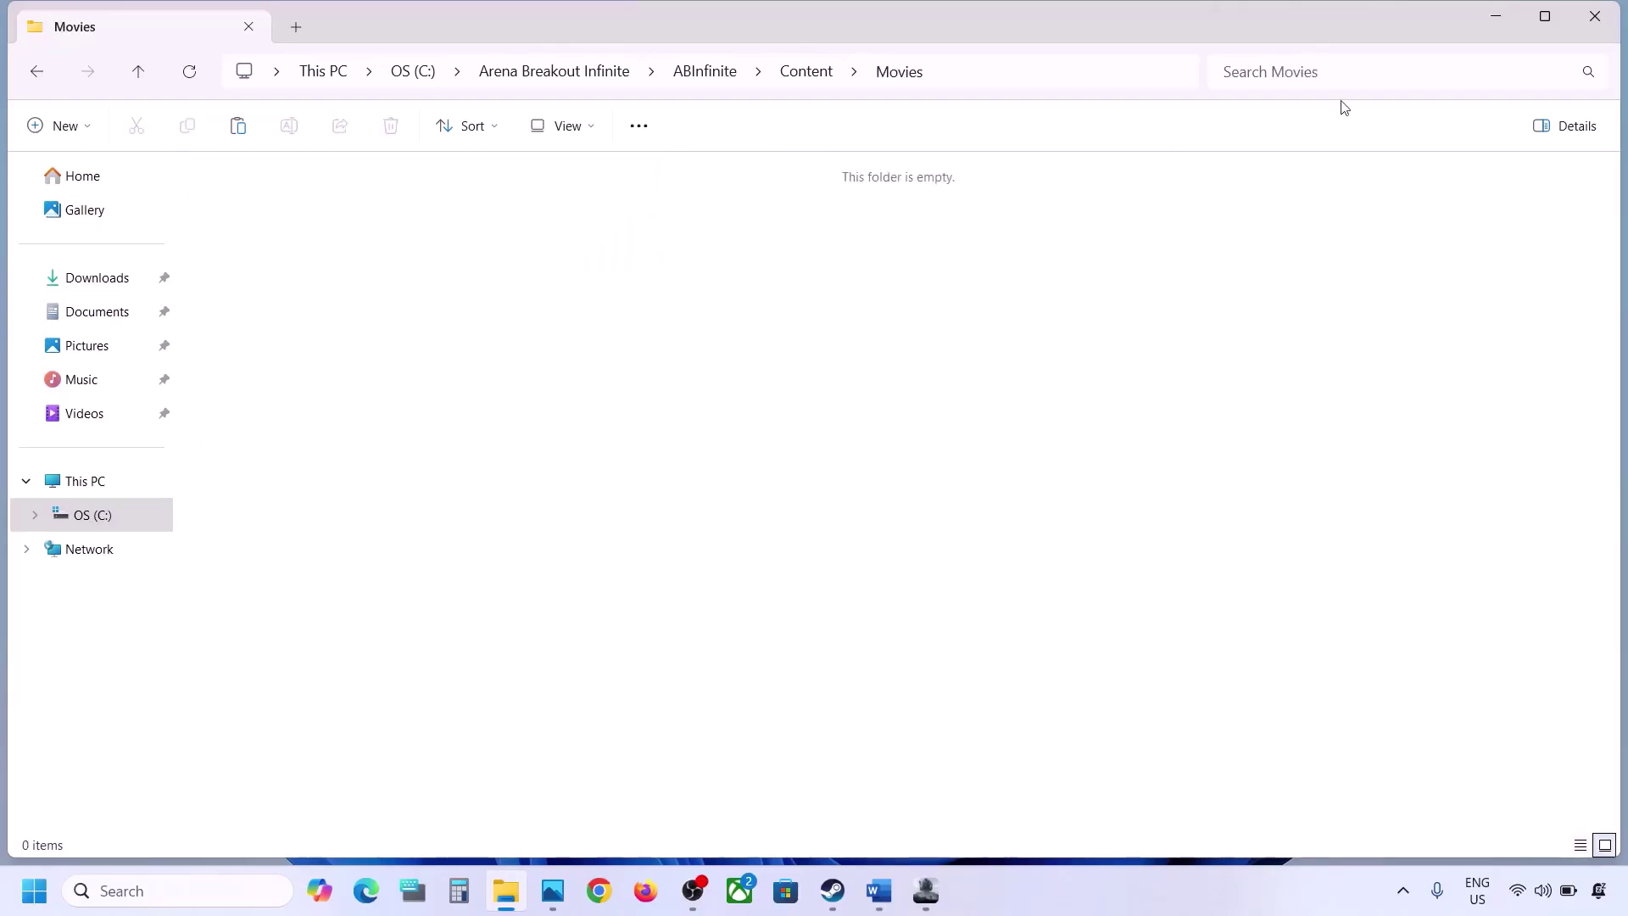
left_click(138, 73)
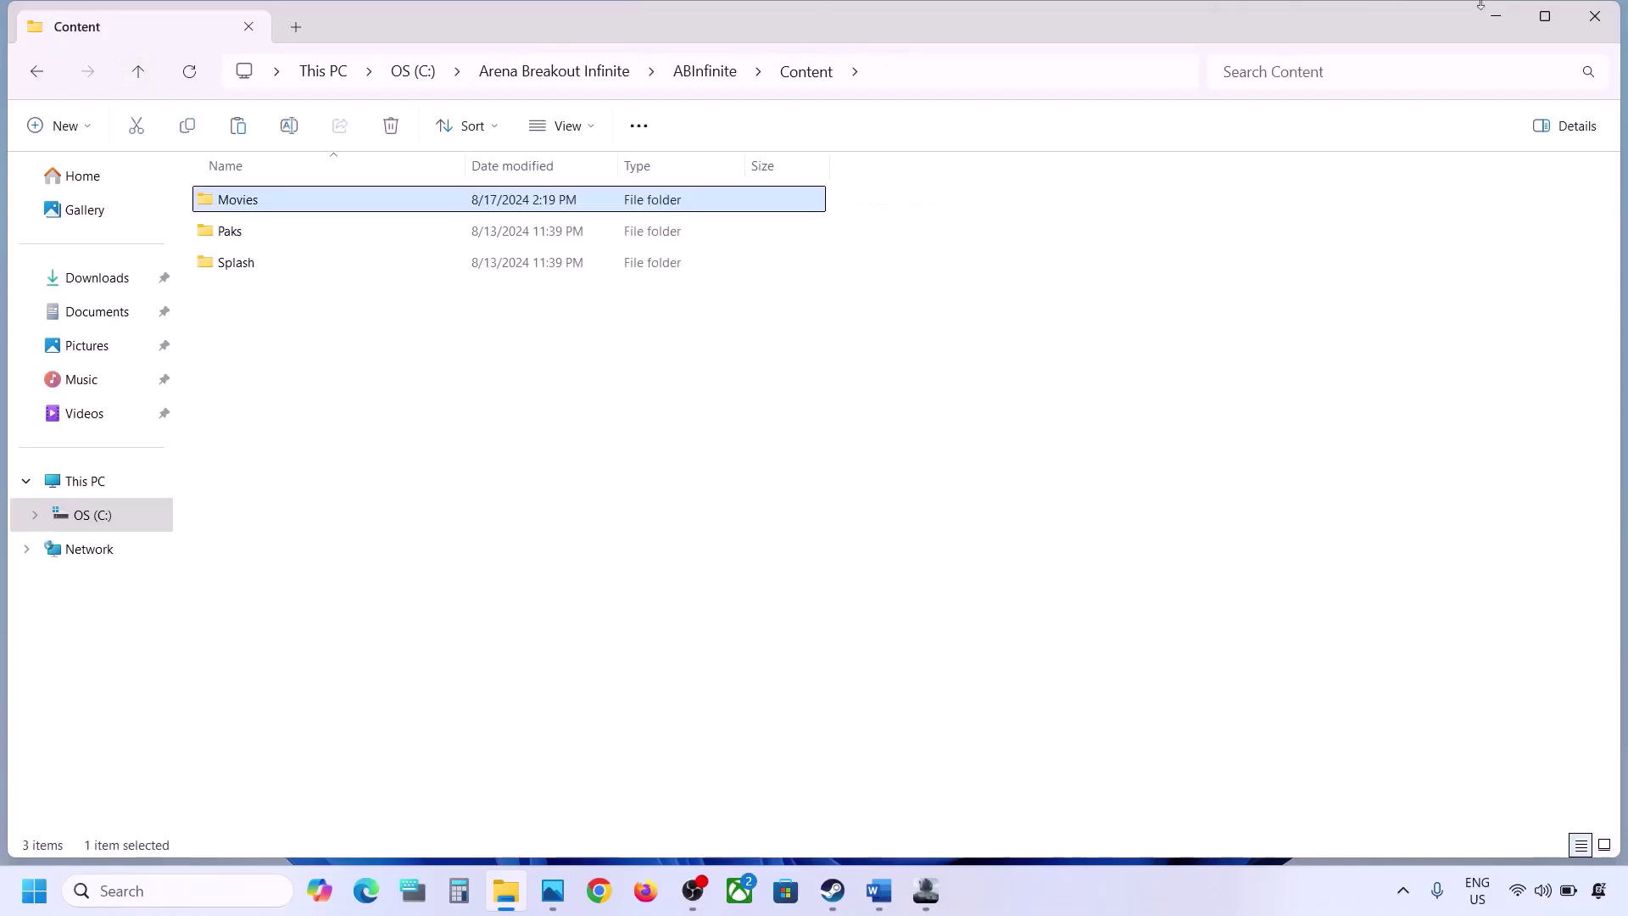
left_click(1593, 17)
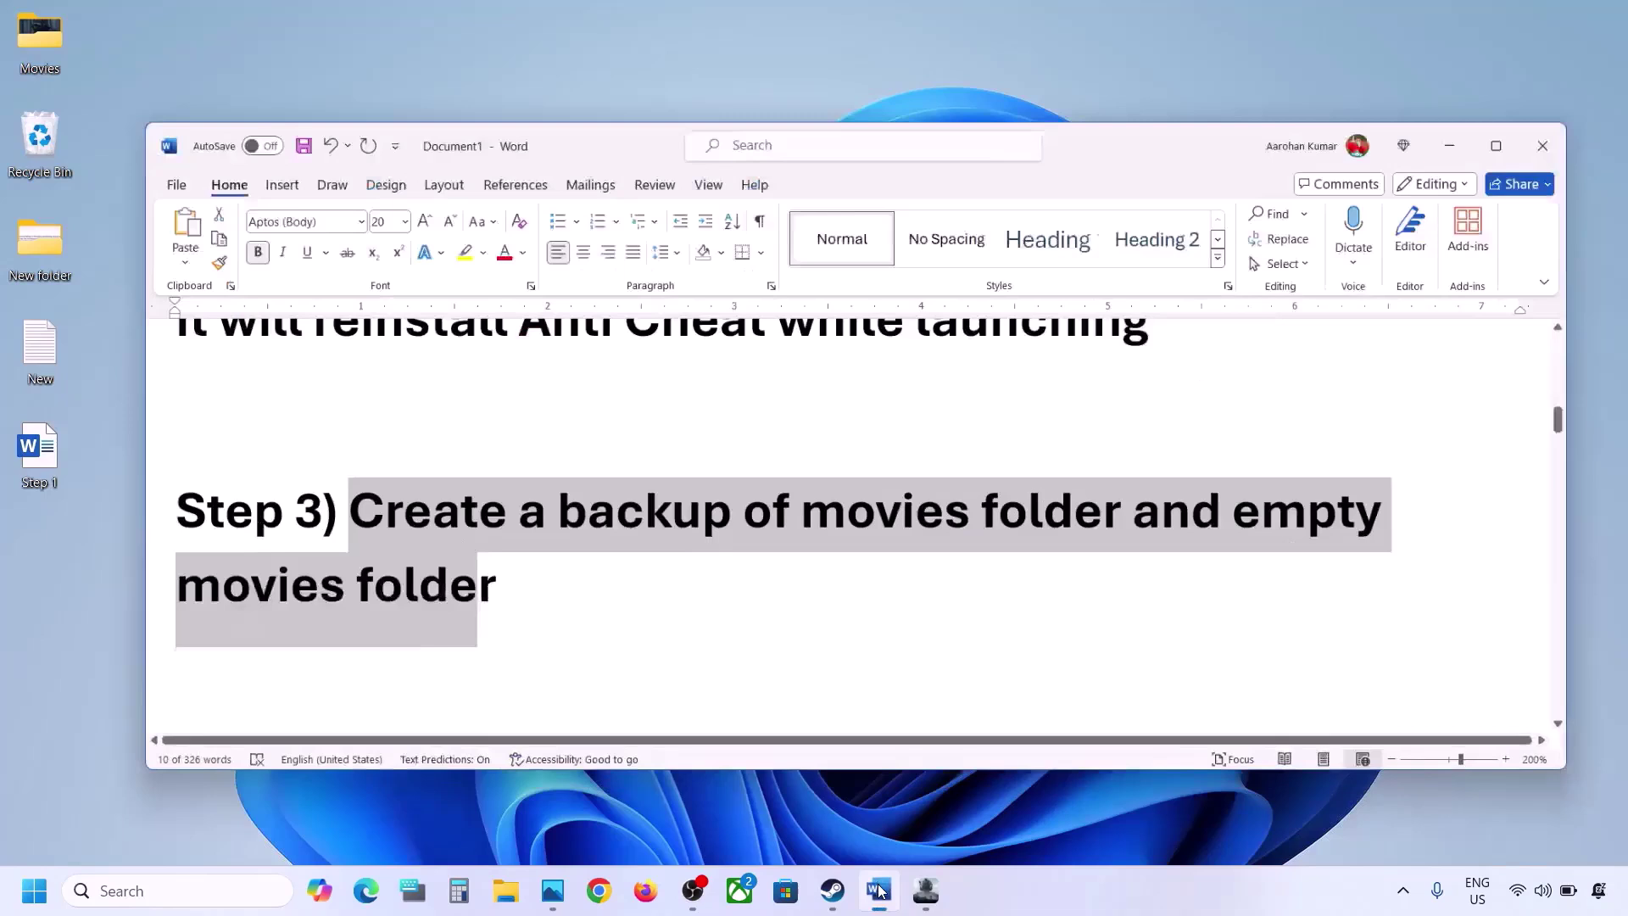
Highlight Step 4's save-file deletion text and its warning about losing saves in Word.
left_click(878, 890)
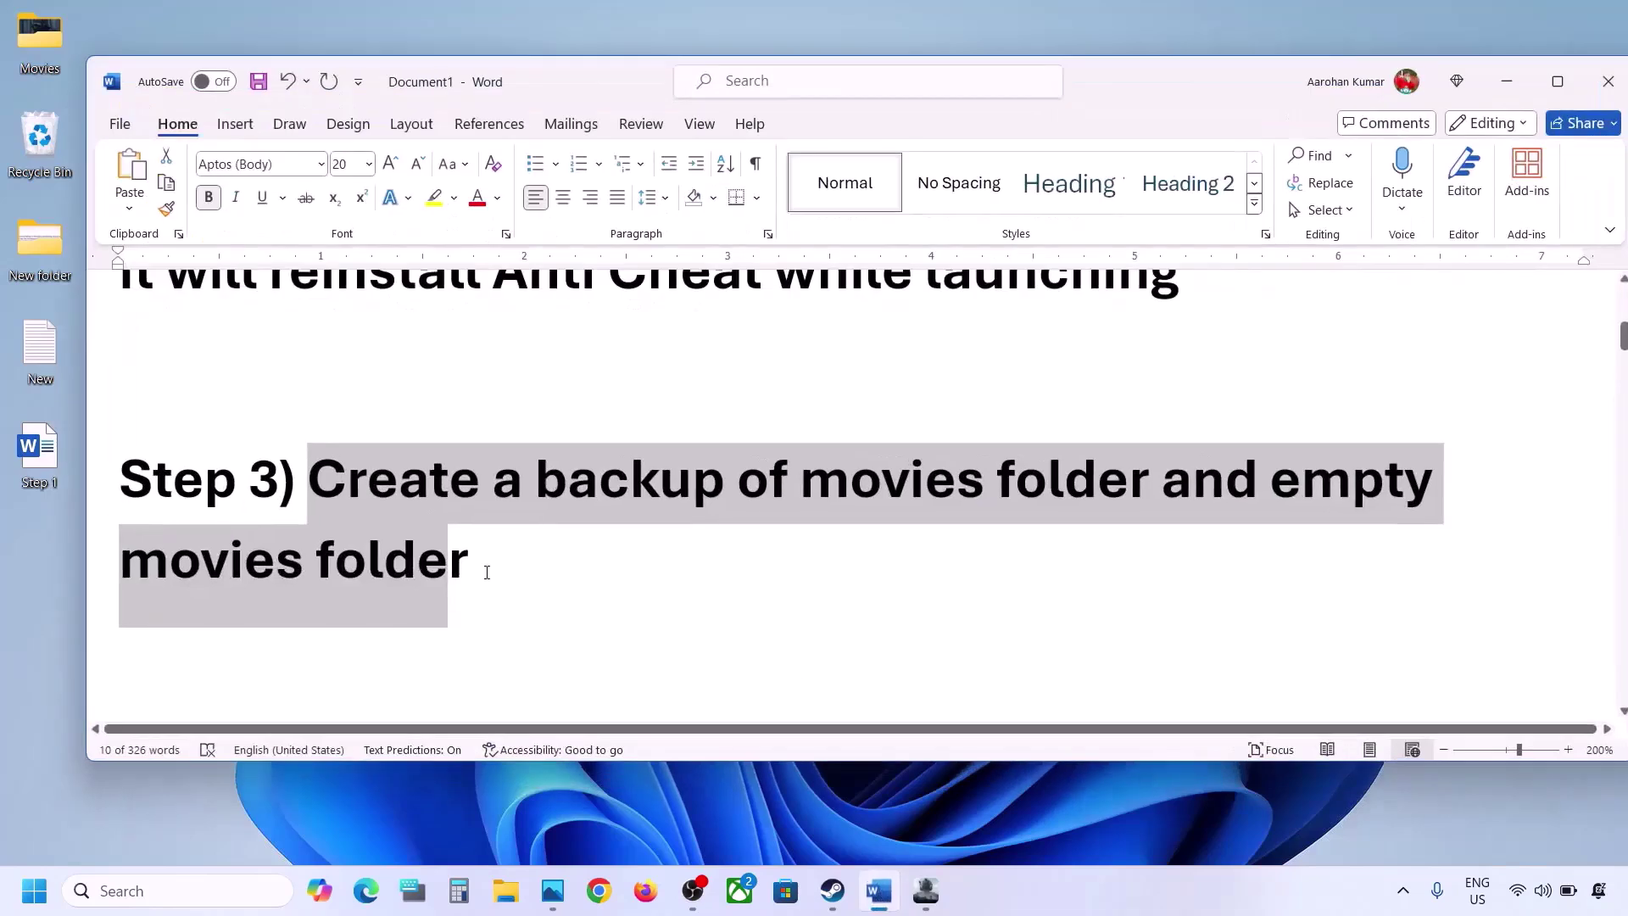
scroll(488, 572, "down", 2)
scroll(488, 573, "down", 1)
left_click_drag(309, 474, 947, 500)
left_click(1059, 465)
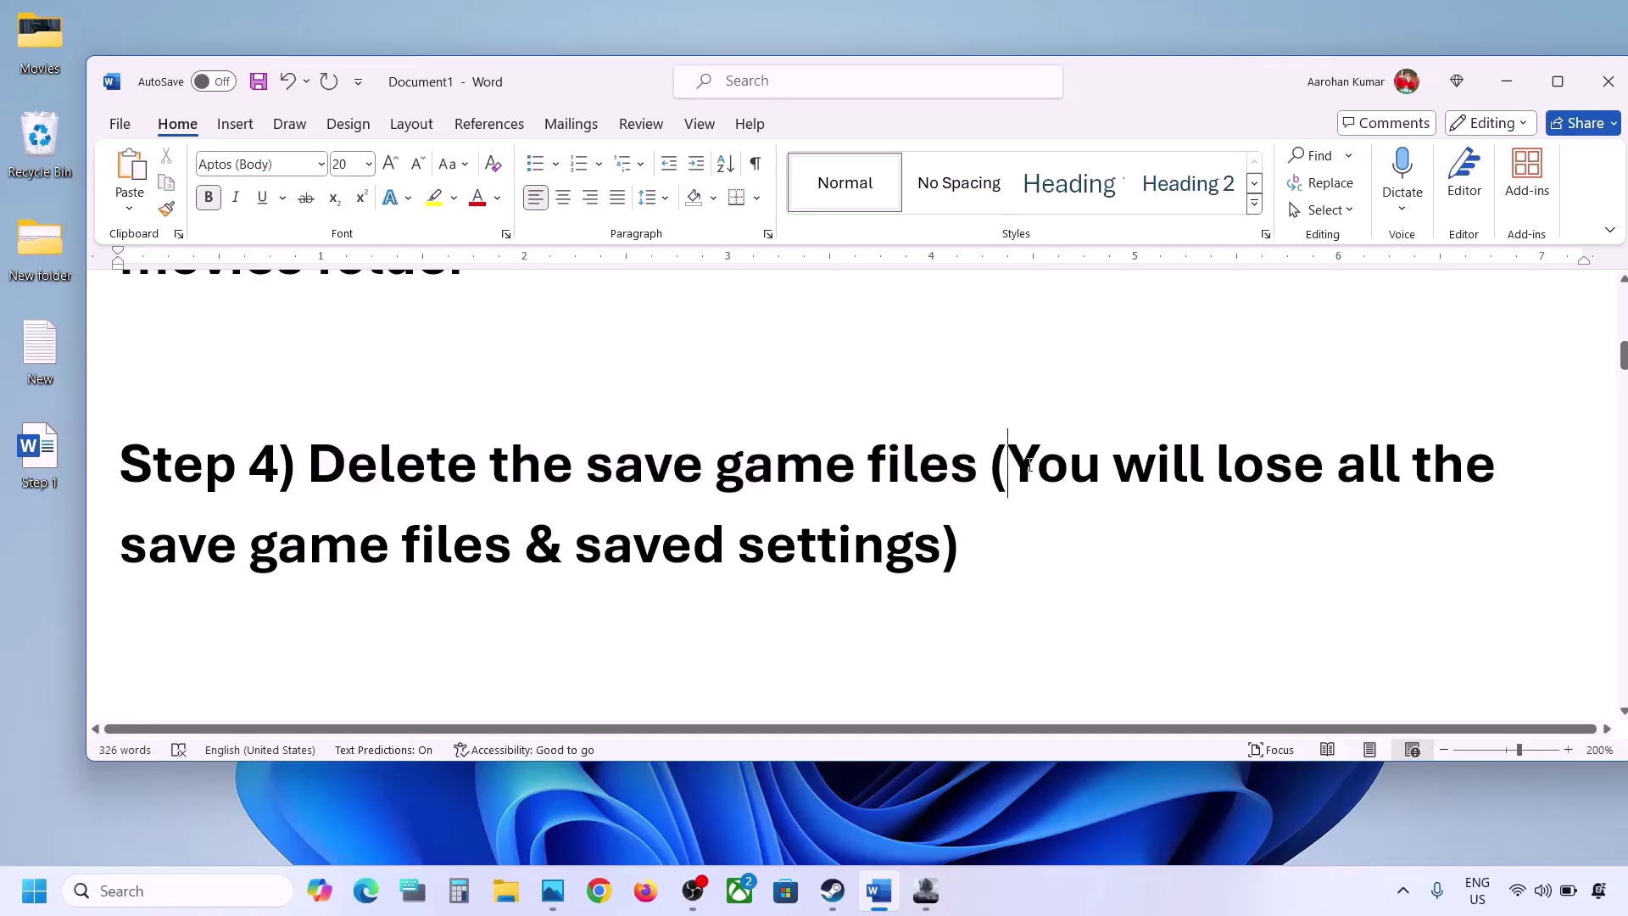
left_click_drag(1028, 465, 939, 546)
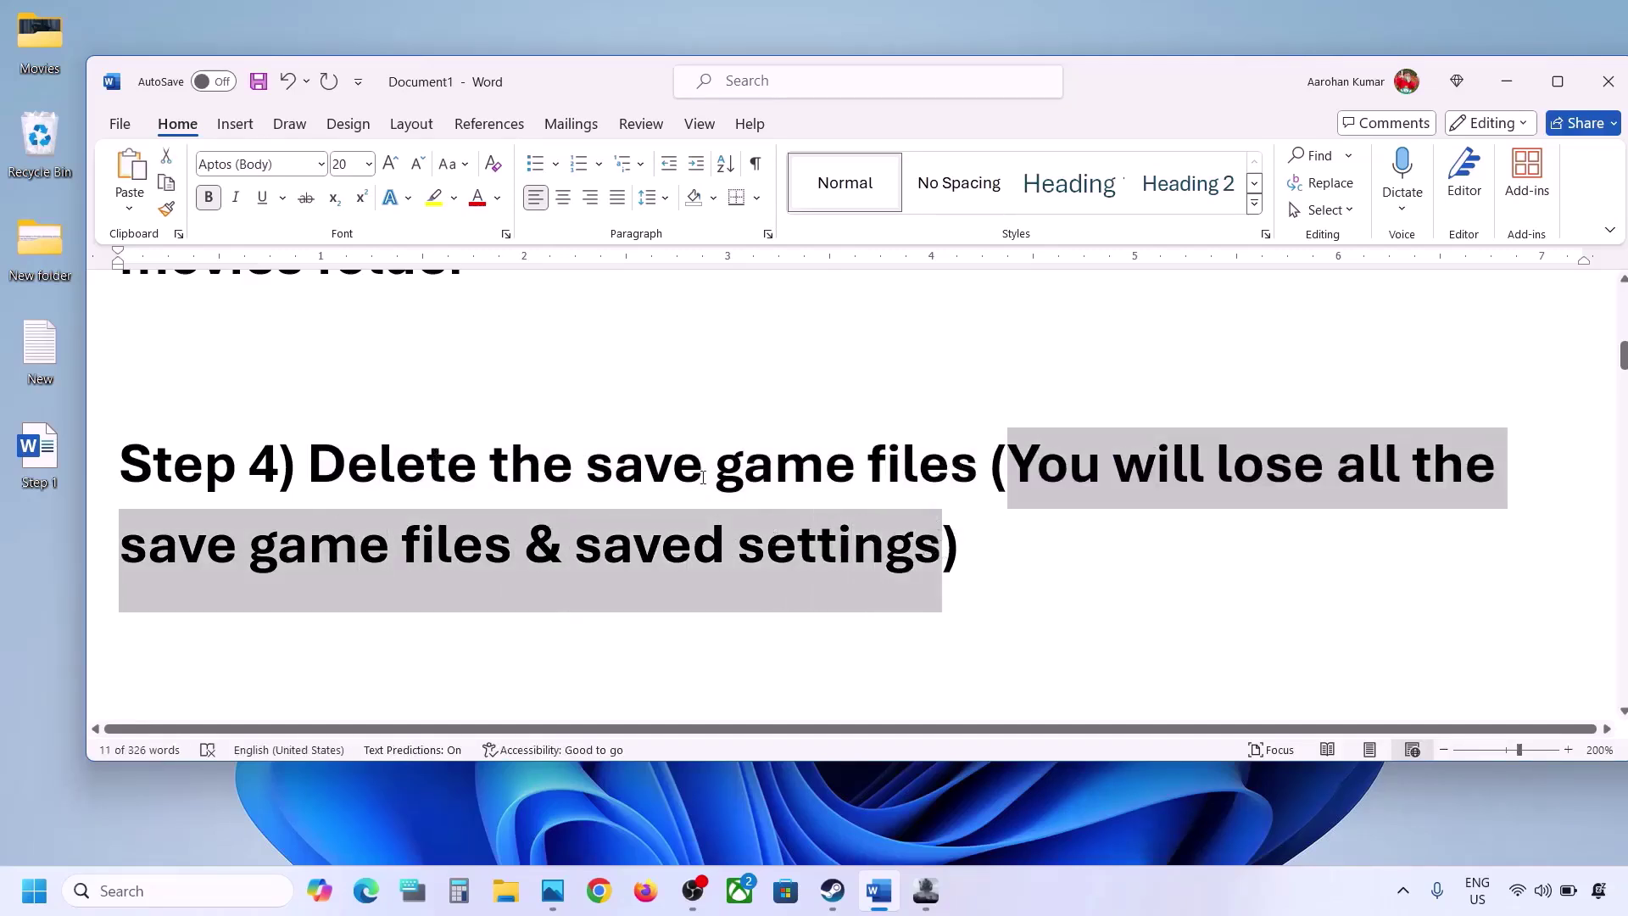
left_click(518, 886)
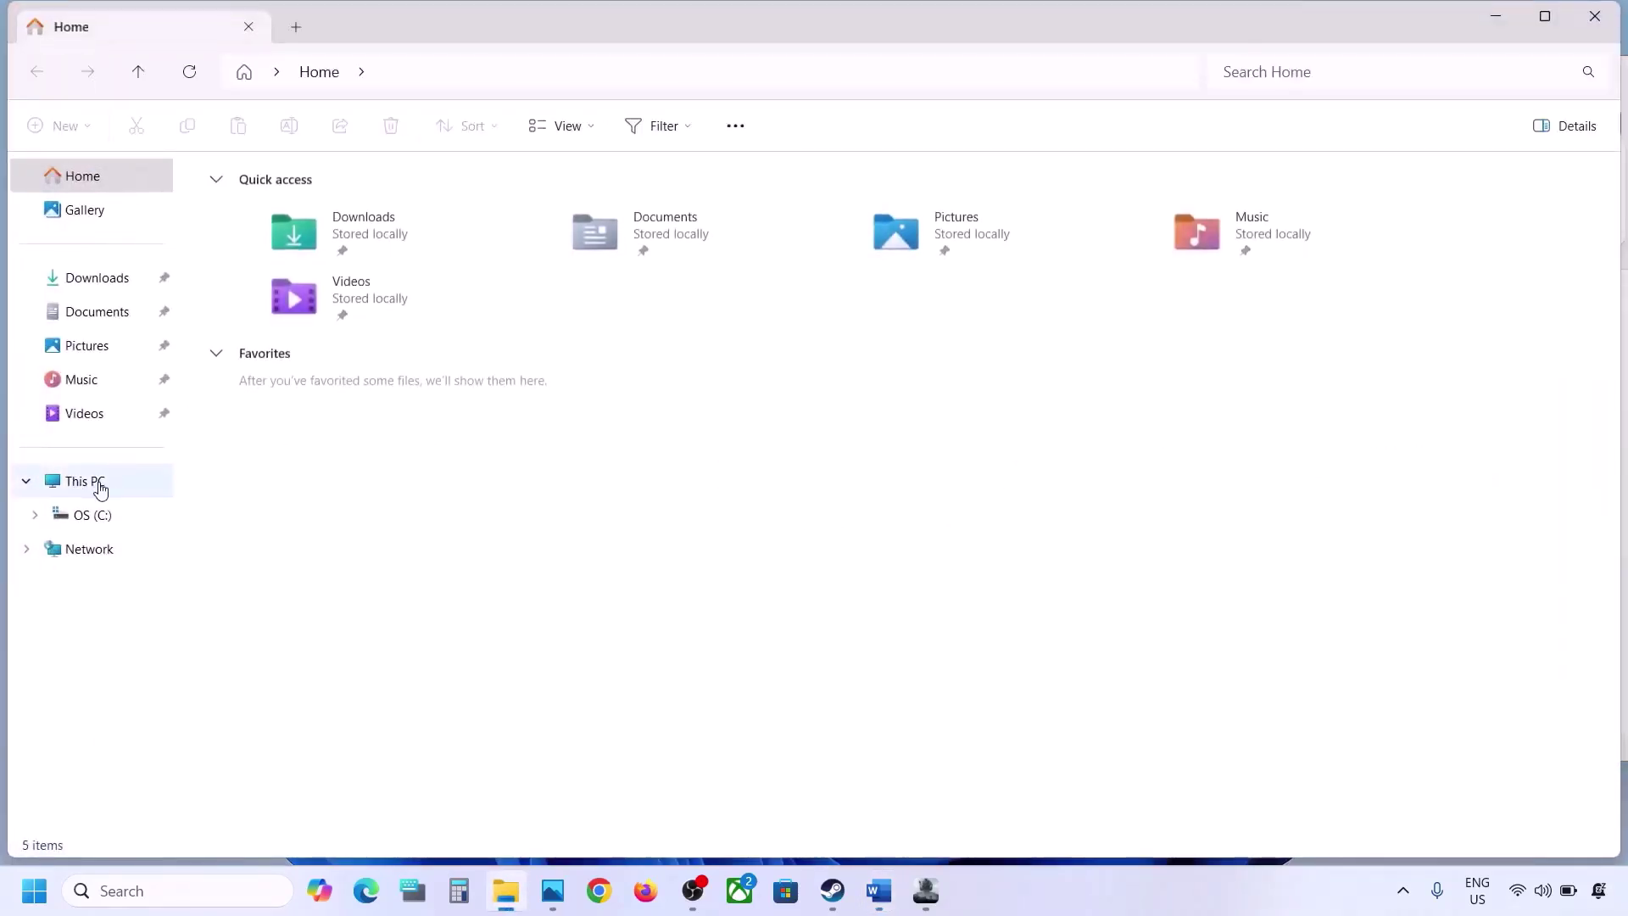
Navigate through This PC and OS (C:) > Users into the user's profile folder.
left_click(93, 481)
double_click(364, 218)
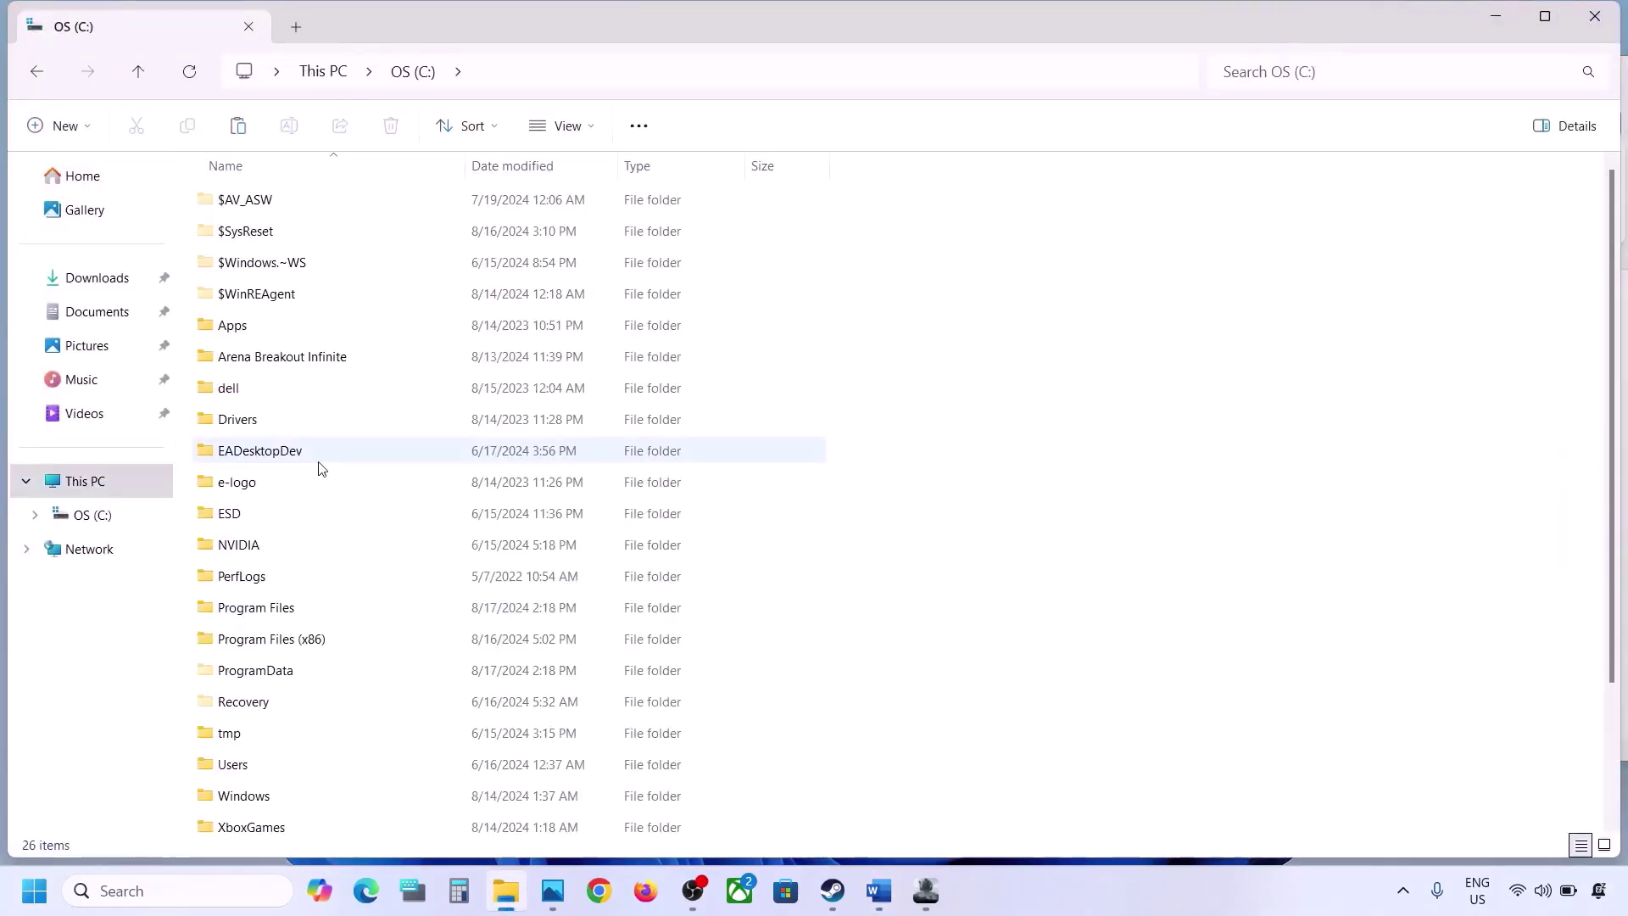
scroll(320, 467, "down", 2)
left_click(243, 603)
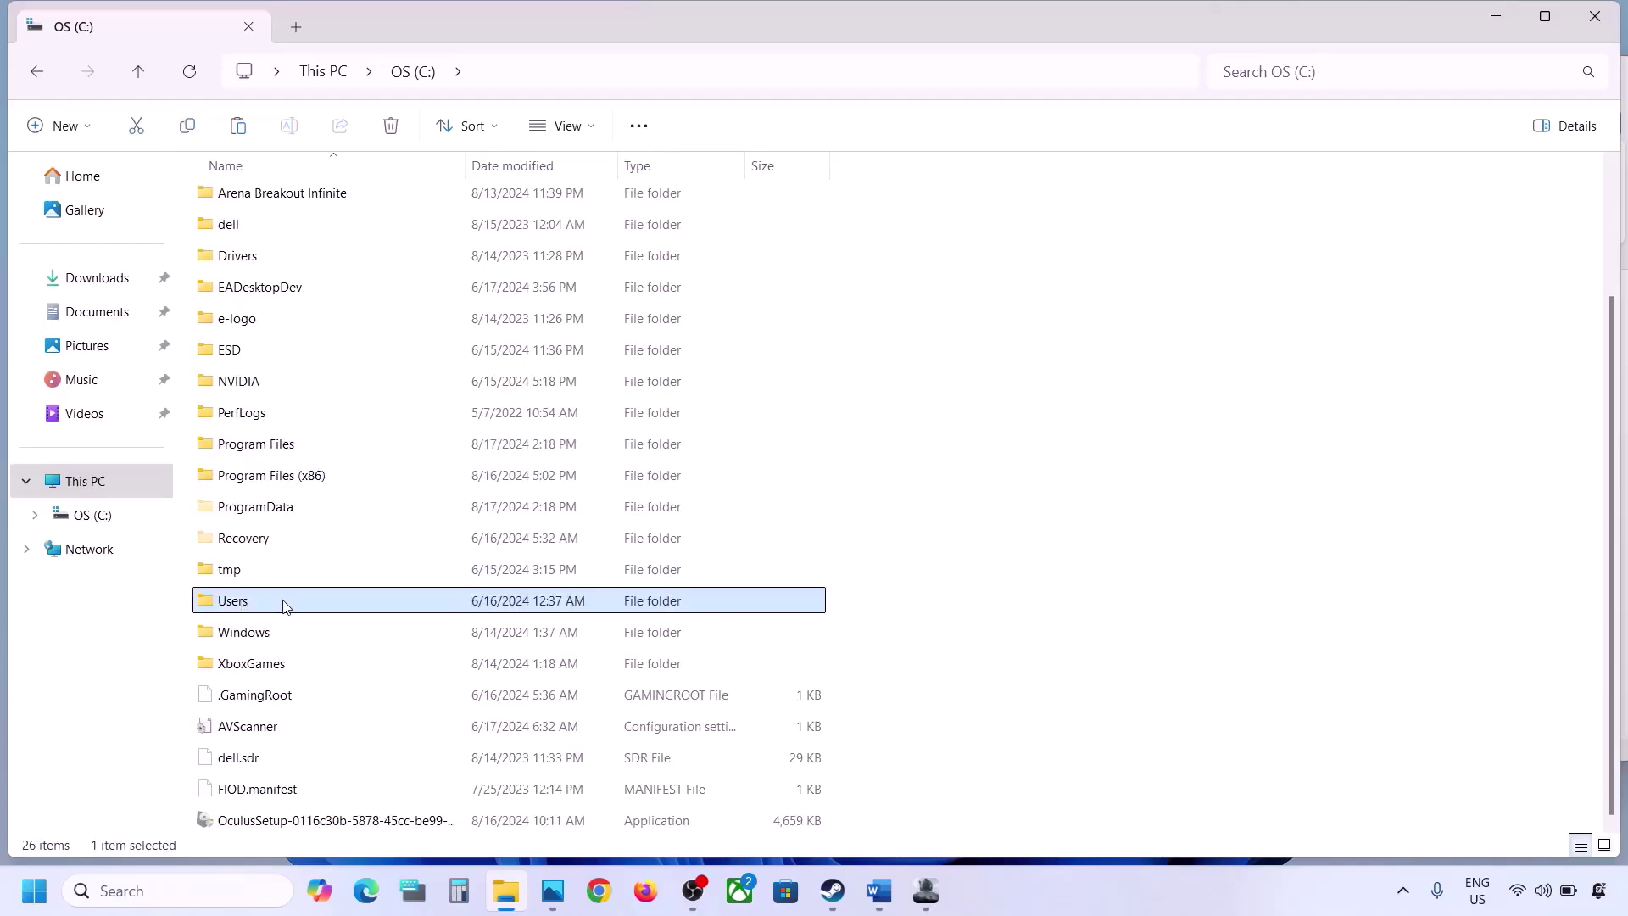
double_click(283, 605)
double_click(242, 212)
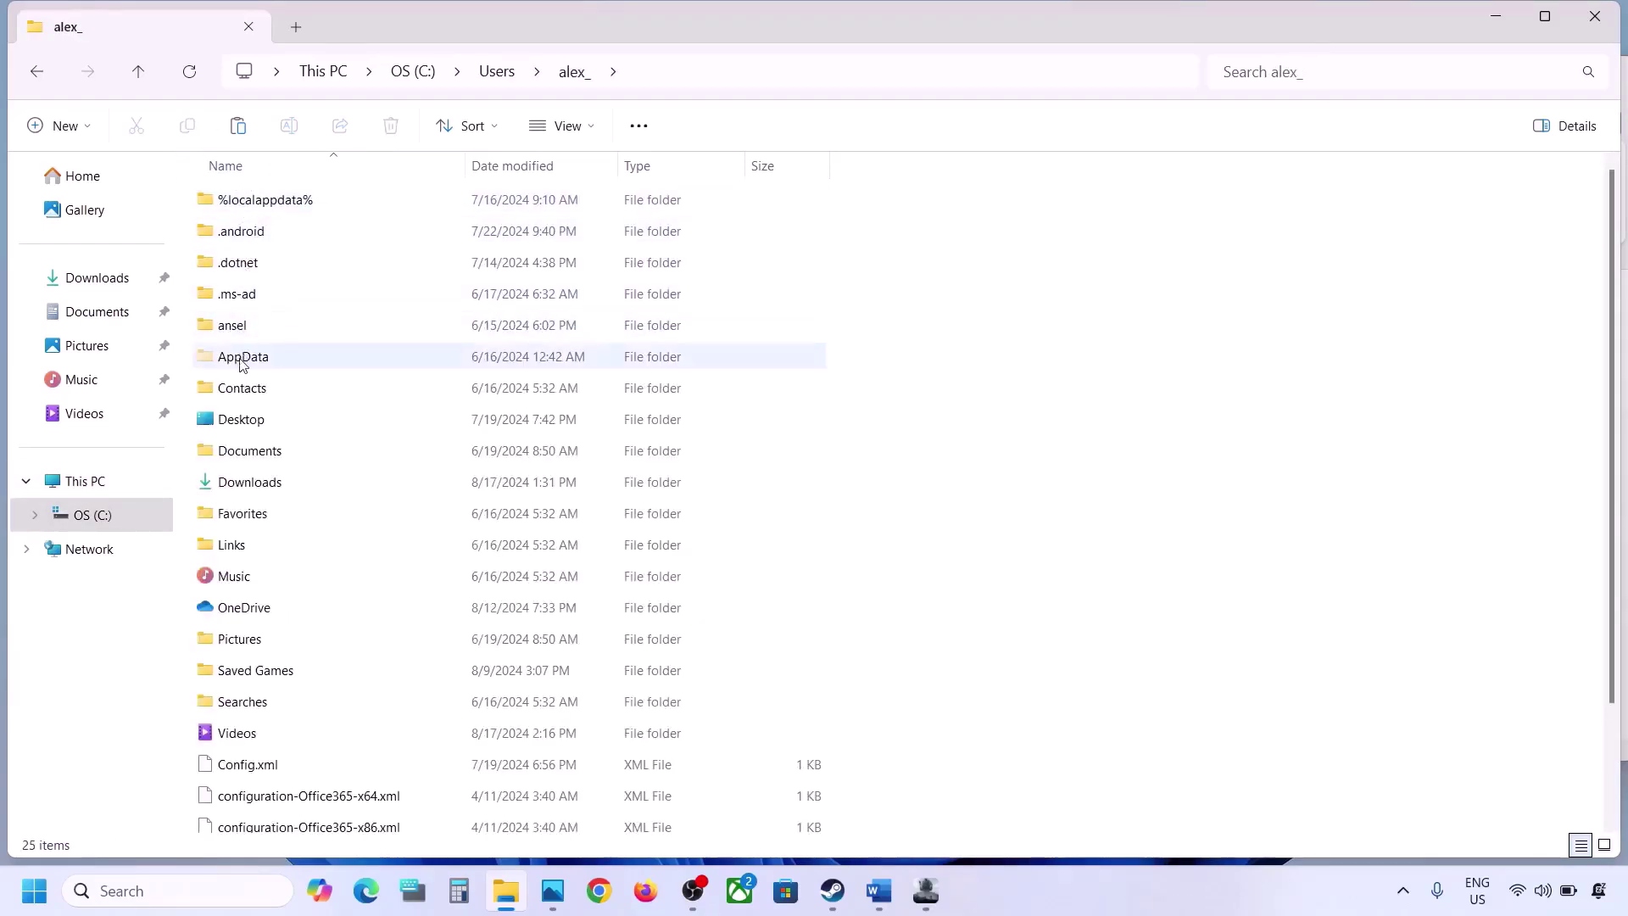
Open AppData\Local and bring up the context menu of the ABInfinite folder.
left_click(244, 363)
left_click(593, 126)
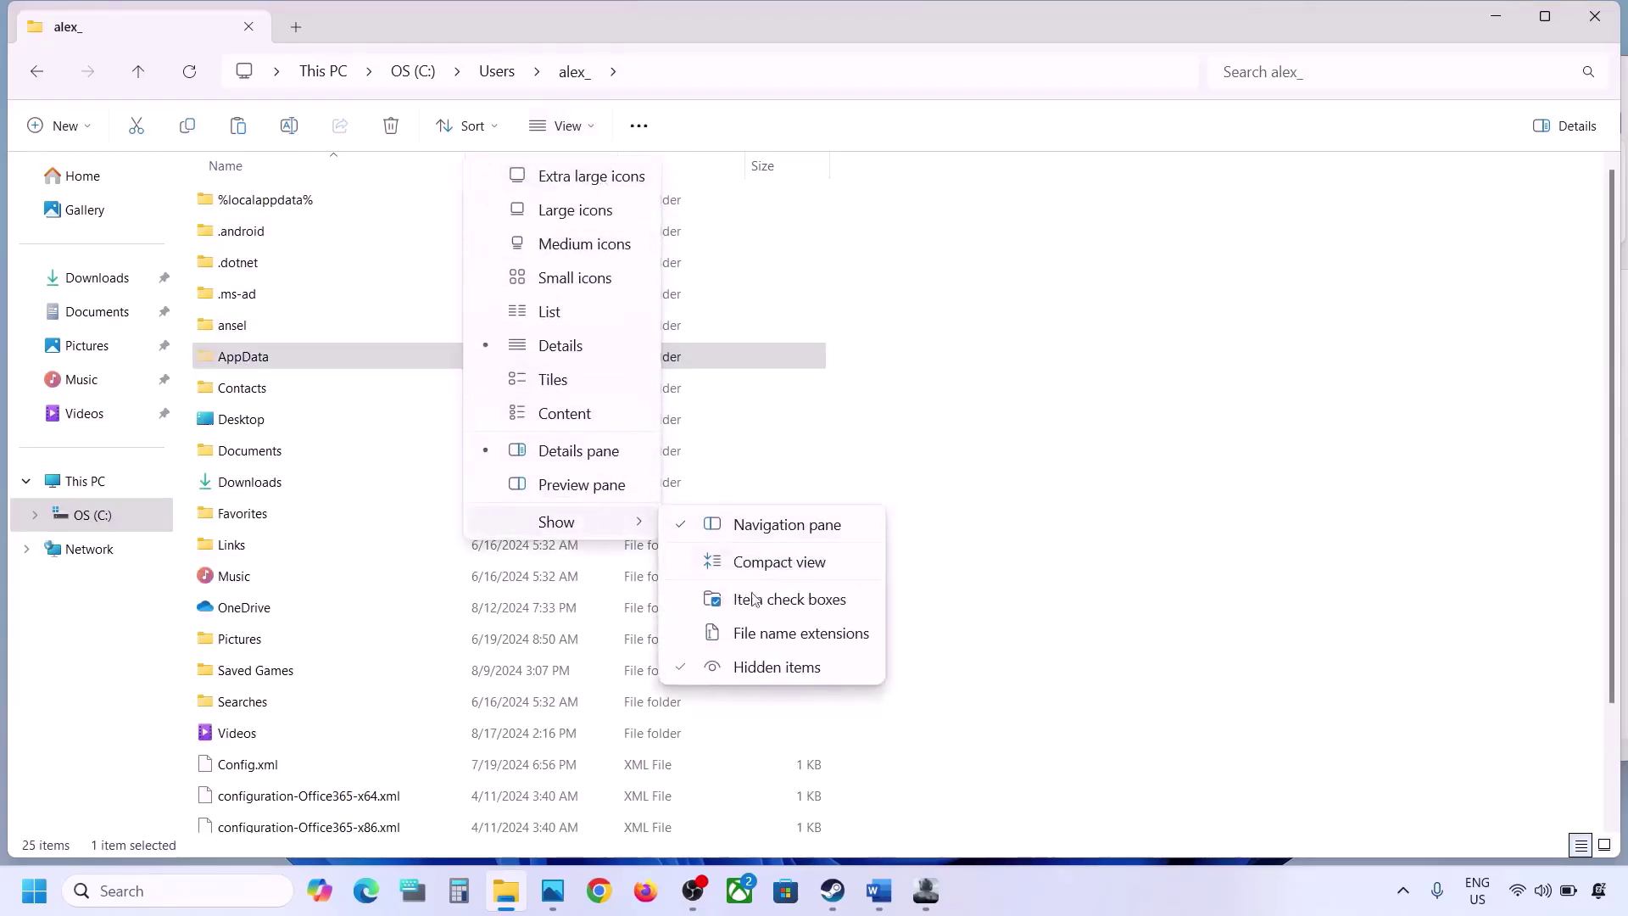
left_click(271, 357)
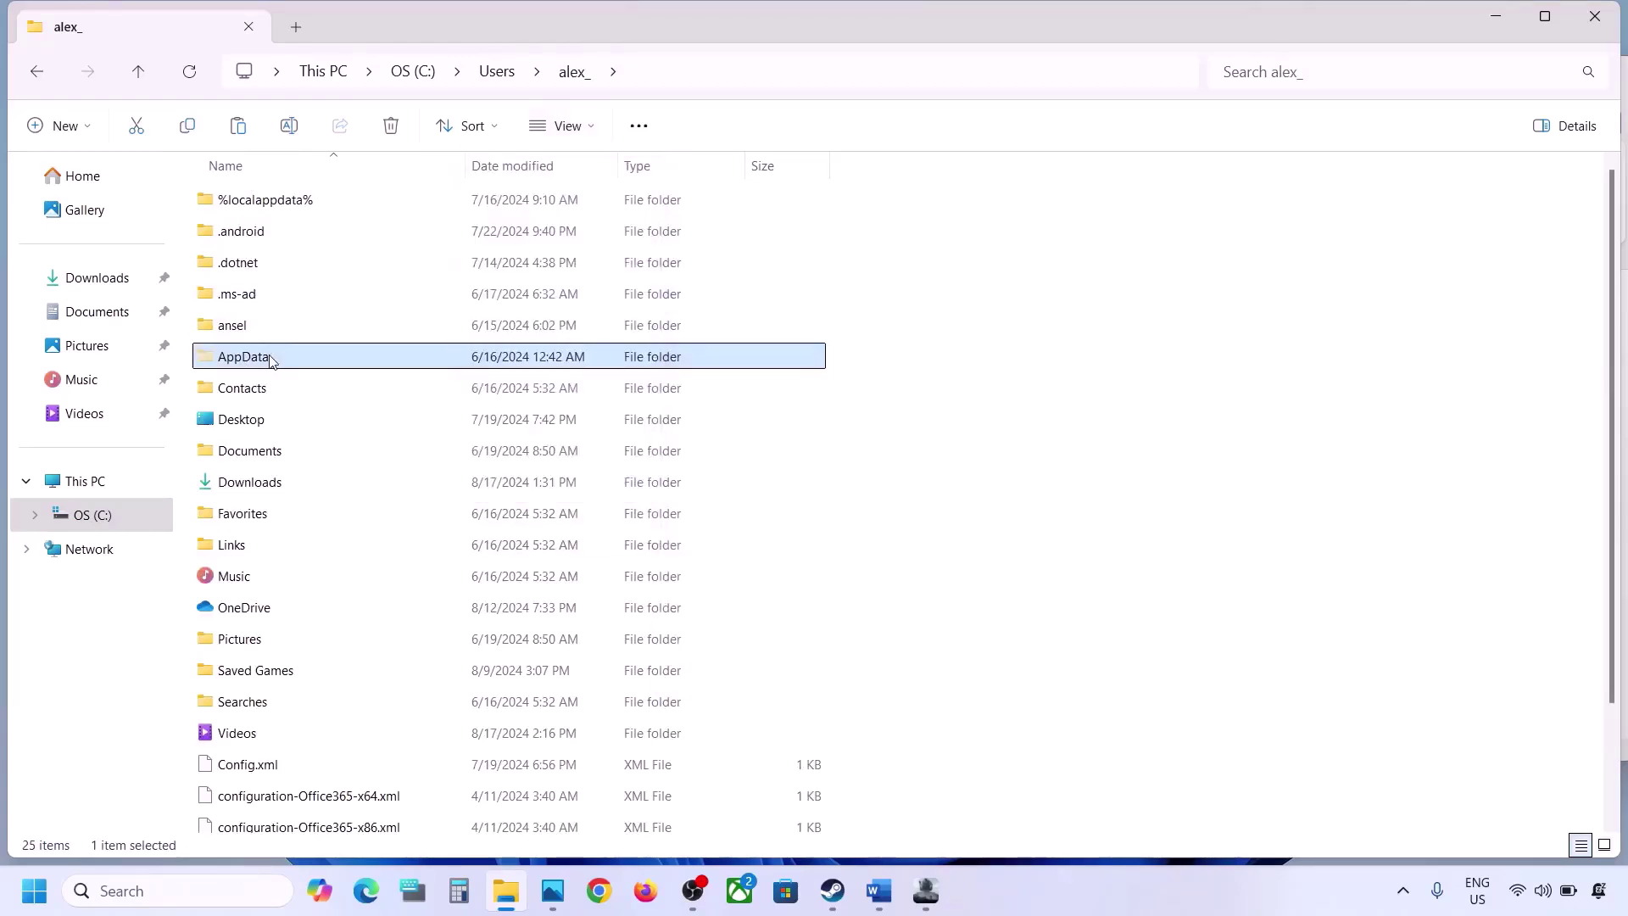
double_click(273, 361)
double_click(230, 200)
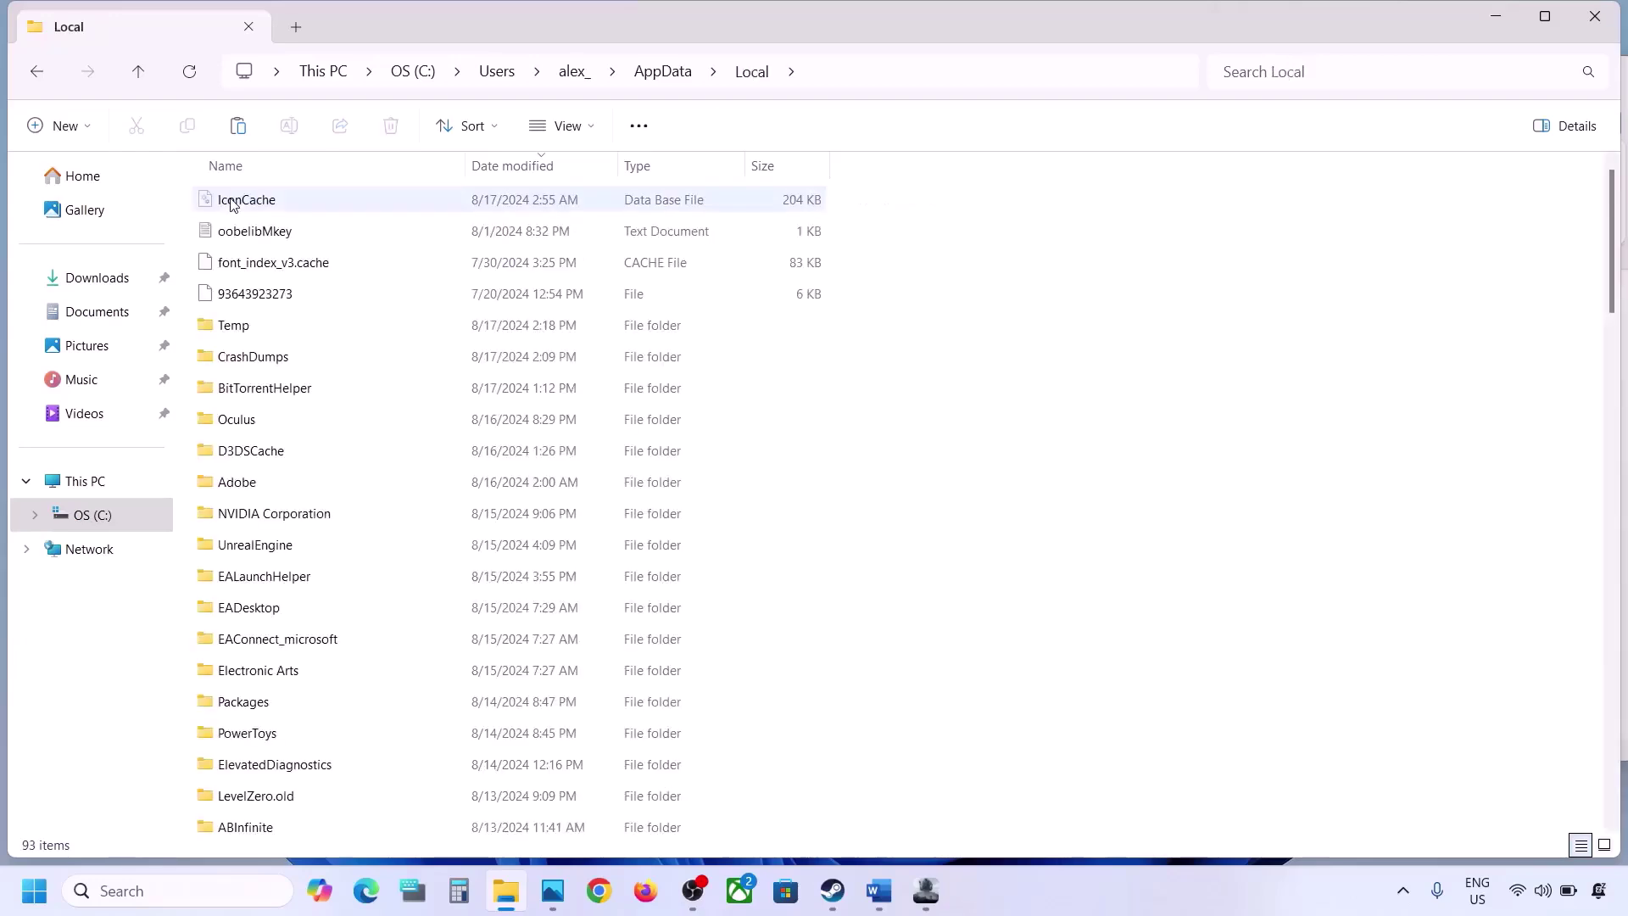
scroll(280, 445, "down", 5)
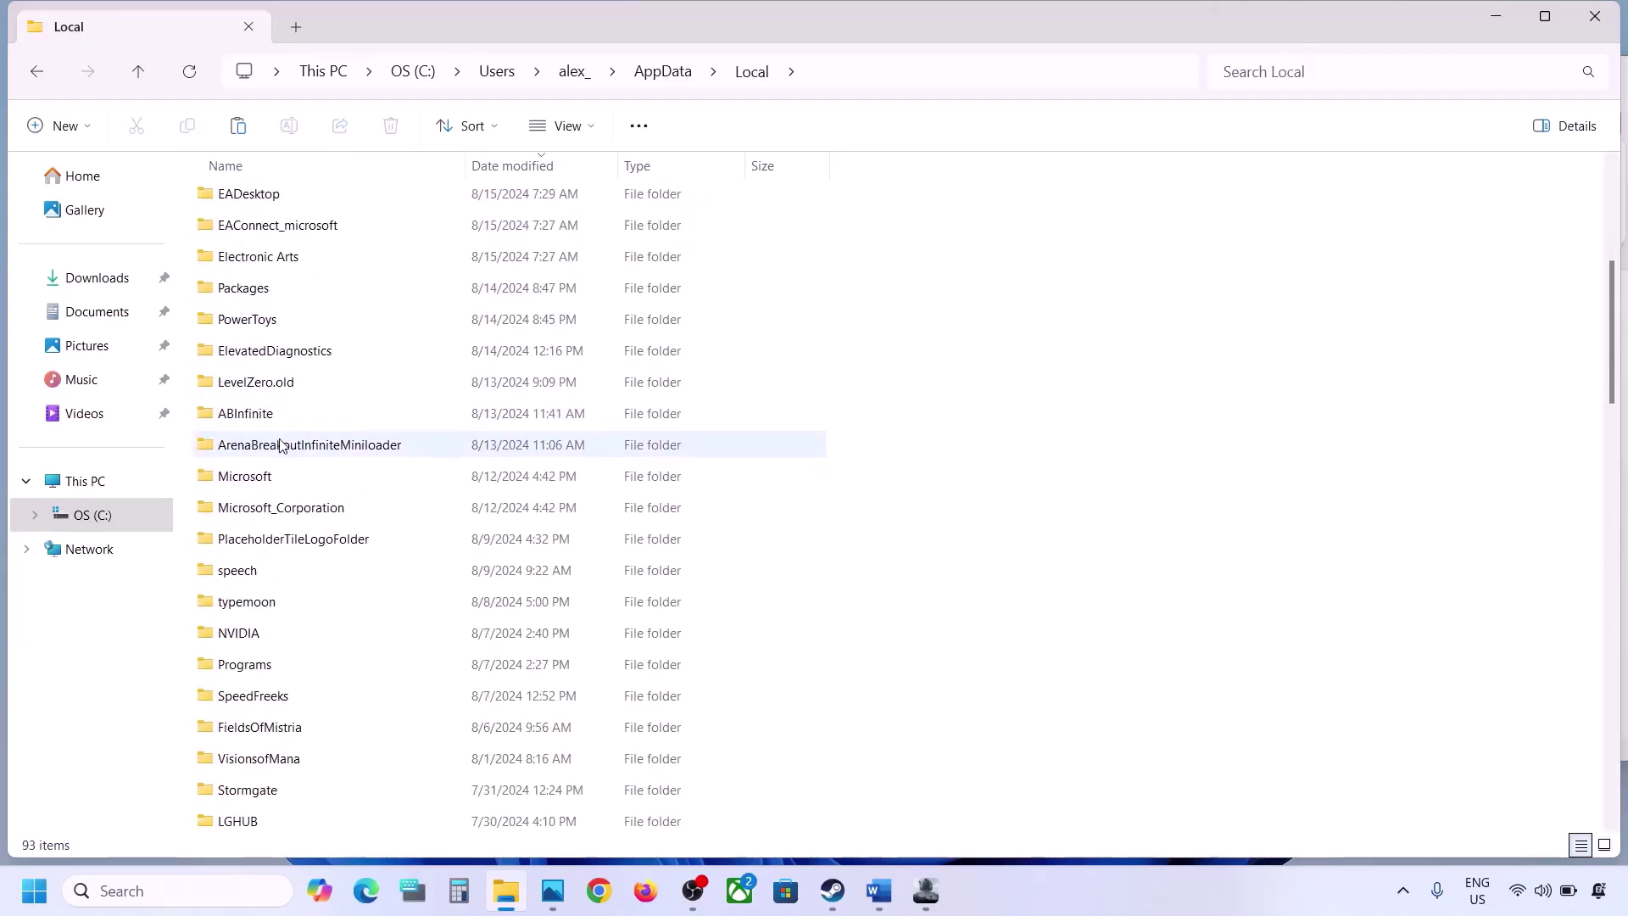
left_click(259, 425)
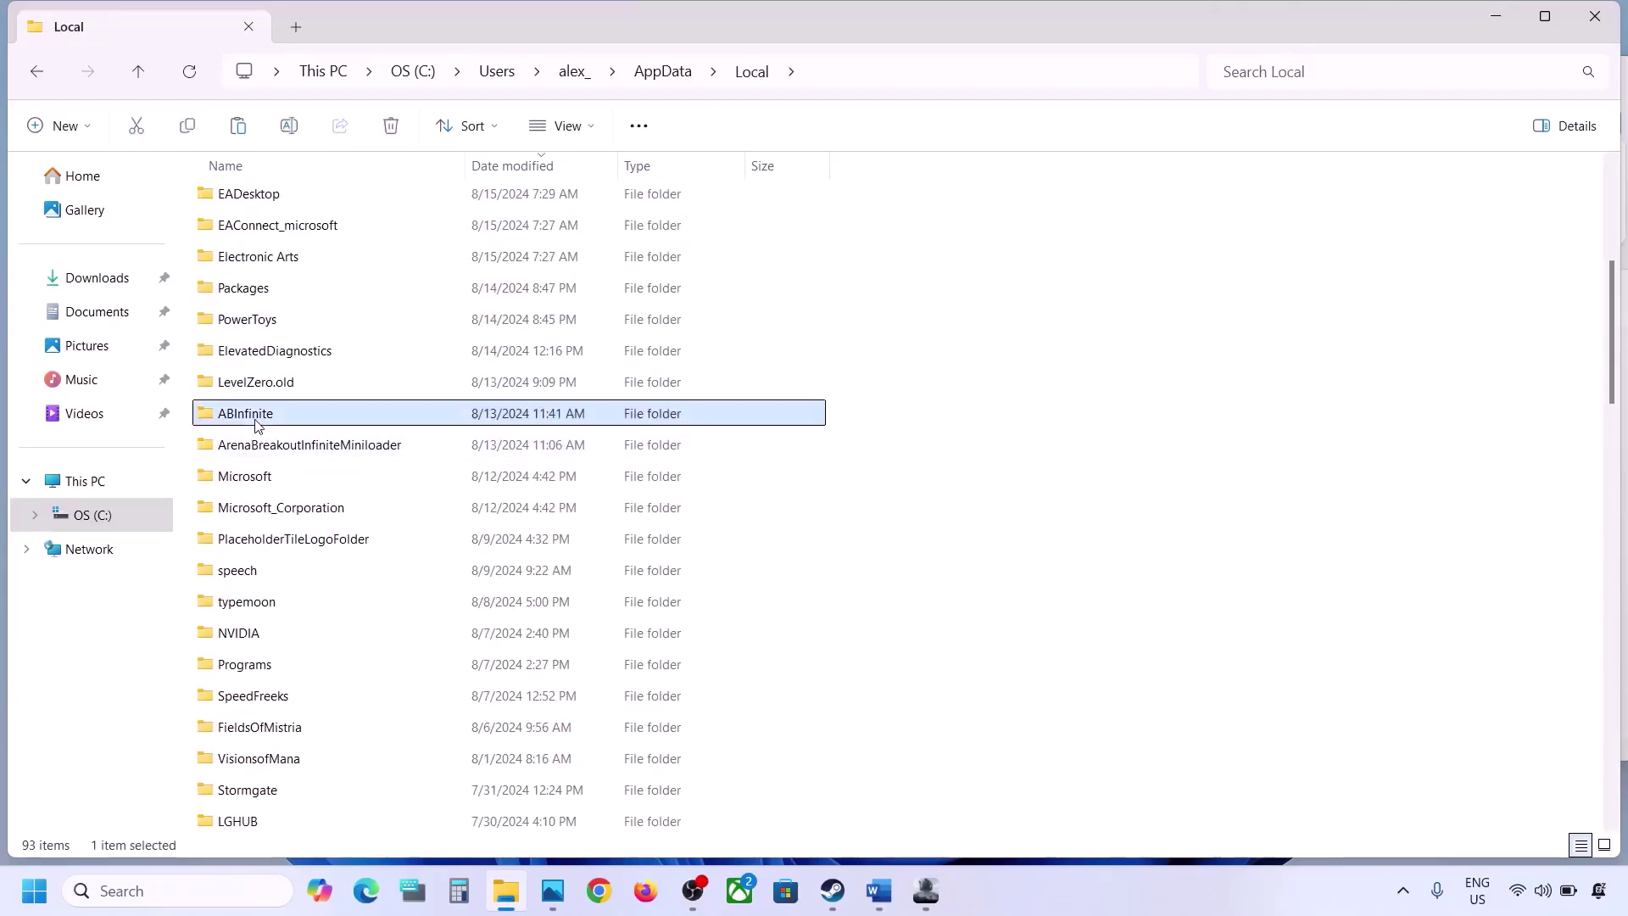
mouse_move(289, 418)
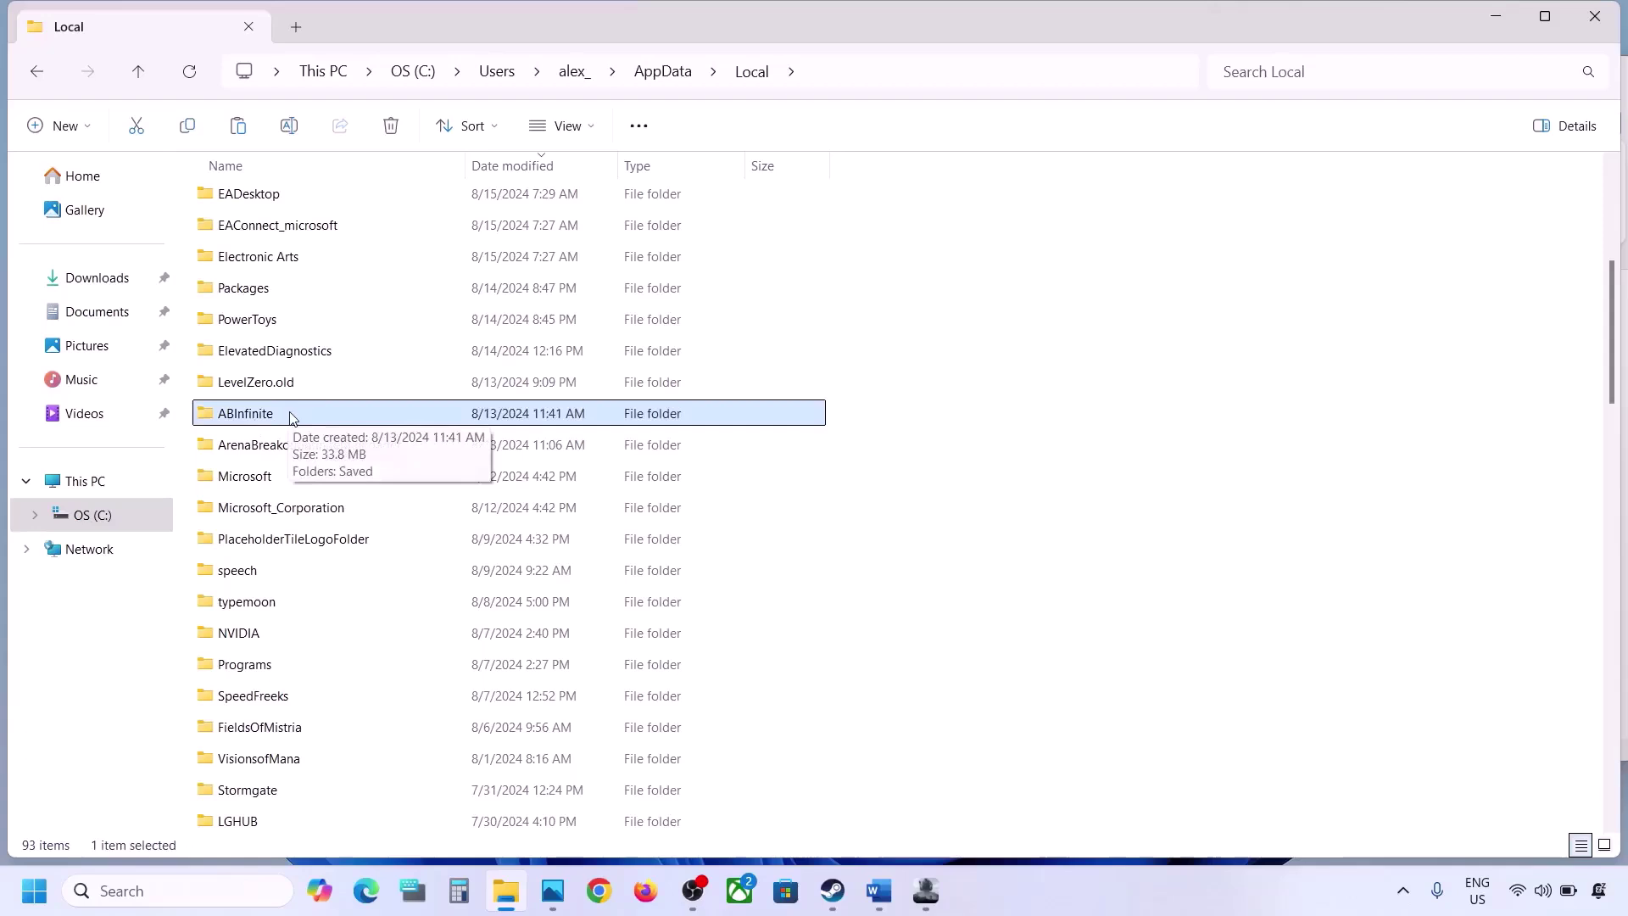
right_click(292, 418)
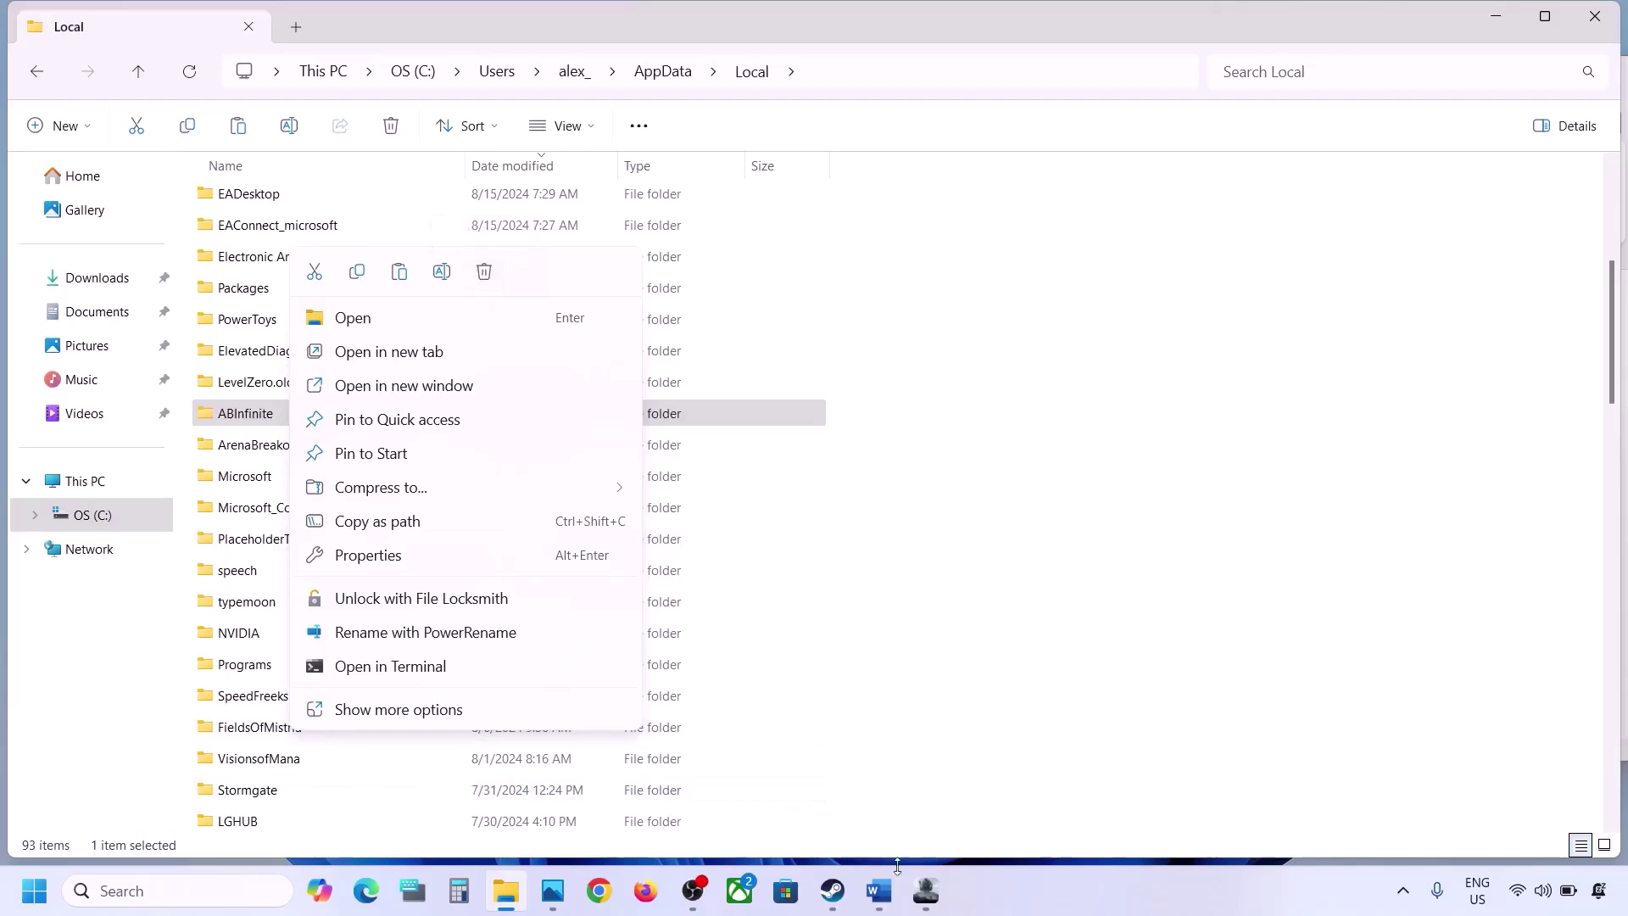
Highlight 'Disable Overlay' under Step 5 in the Word guide, then switch to Steam.
mouse_move(878, 890)
left_click(902, 742)
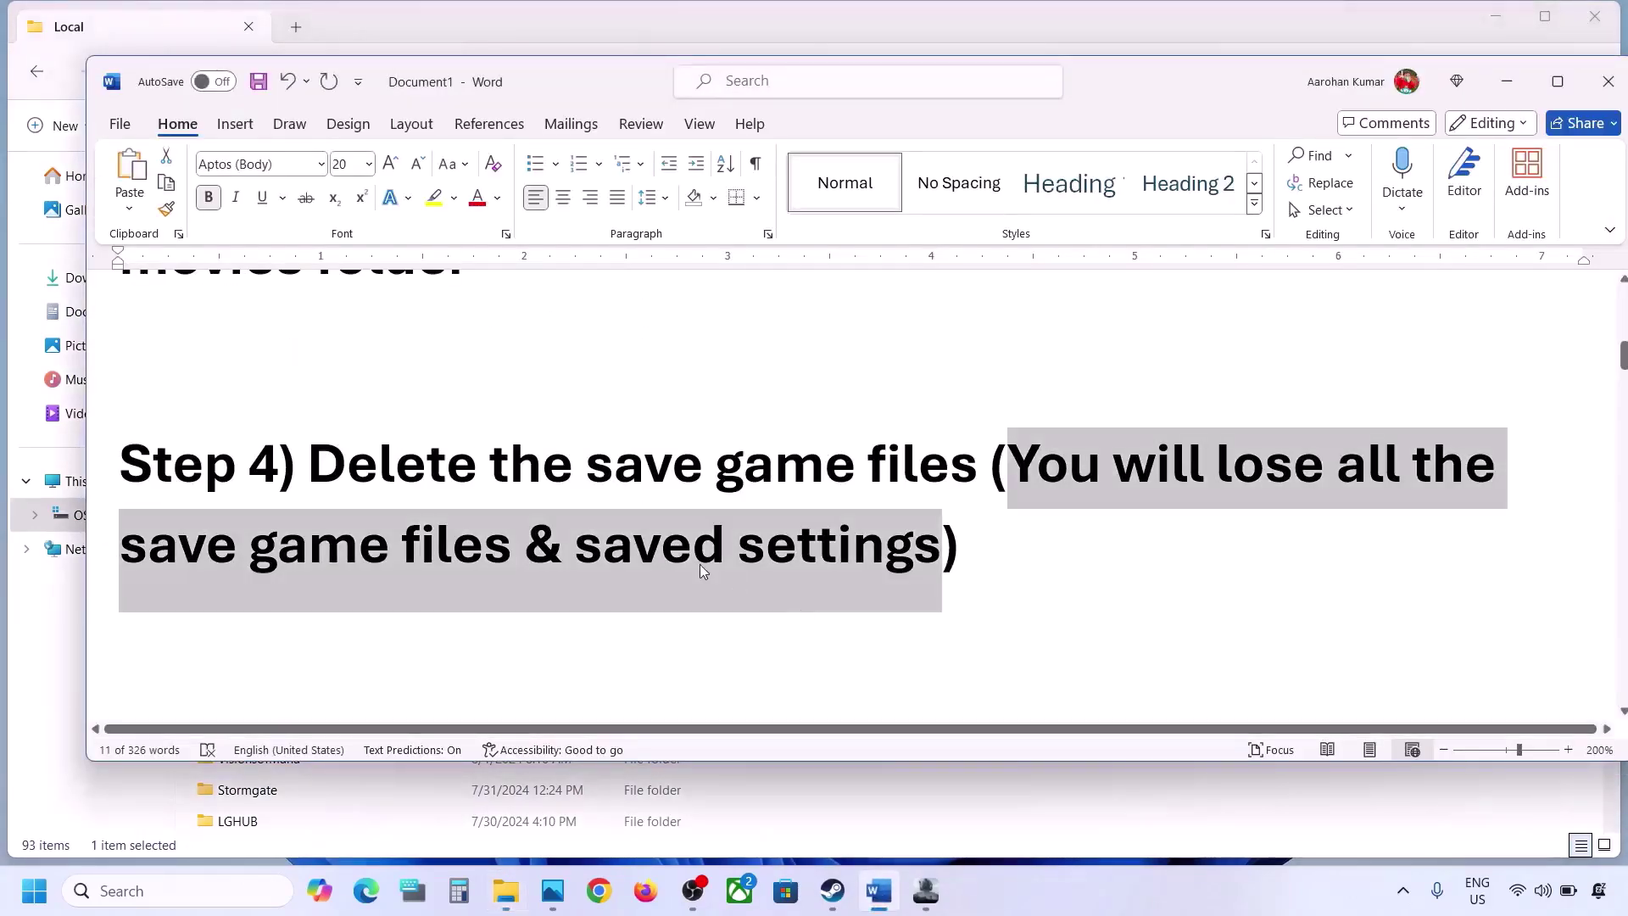
scroll(700, 563, "down", 3)
scroll(411, 410, "down", 1)
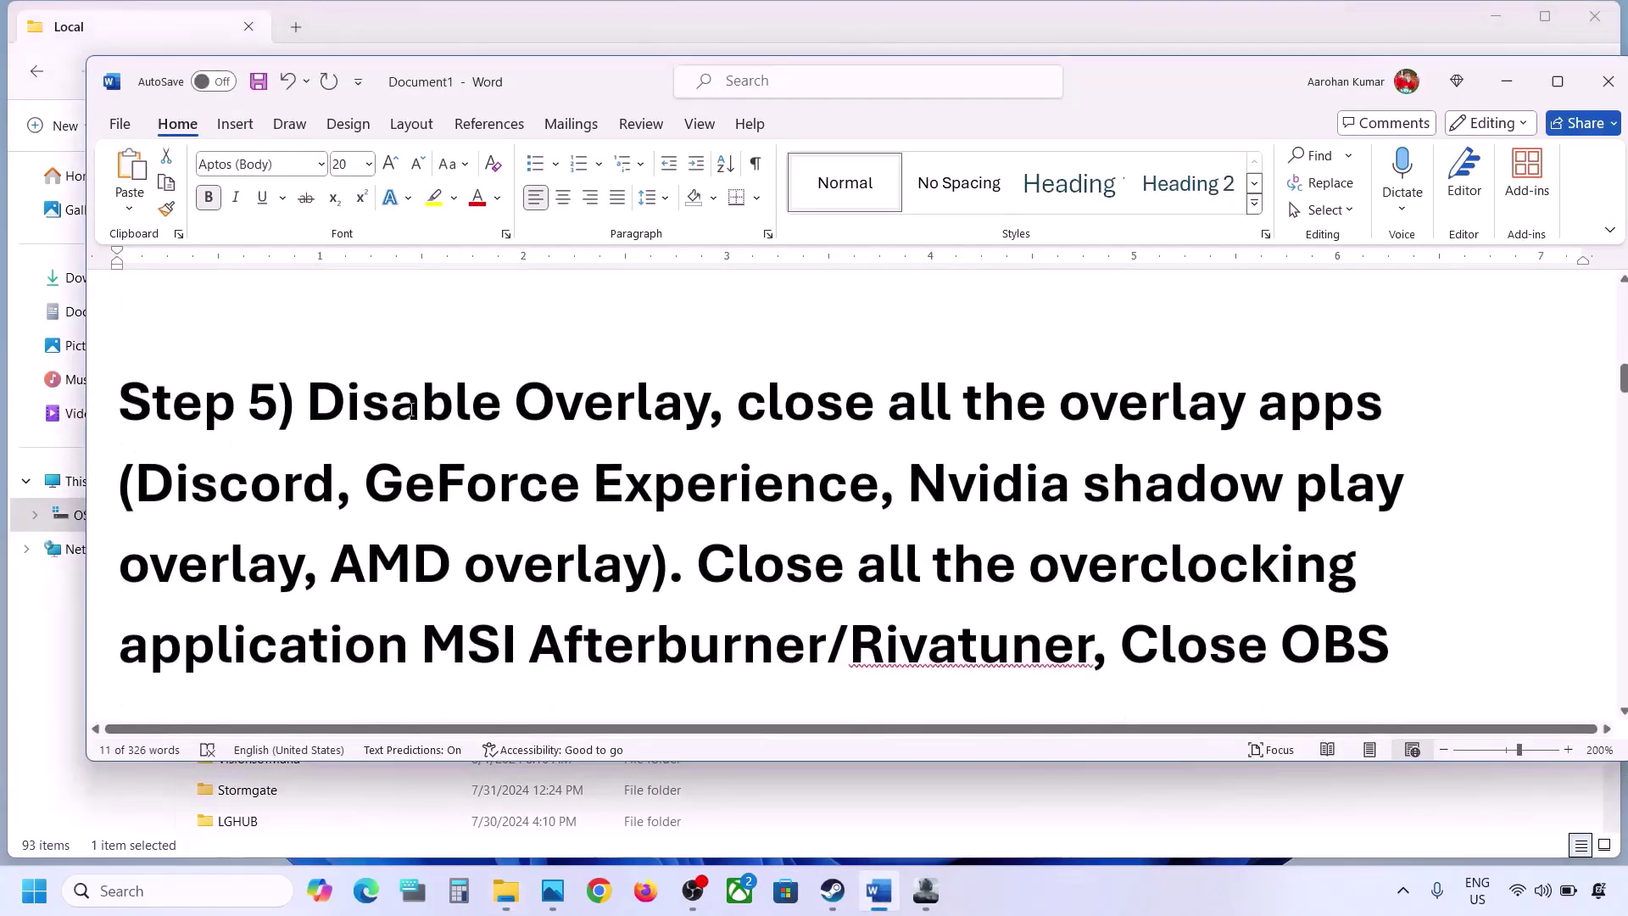
left_click_drag(304, 385, 678, 416)
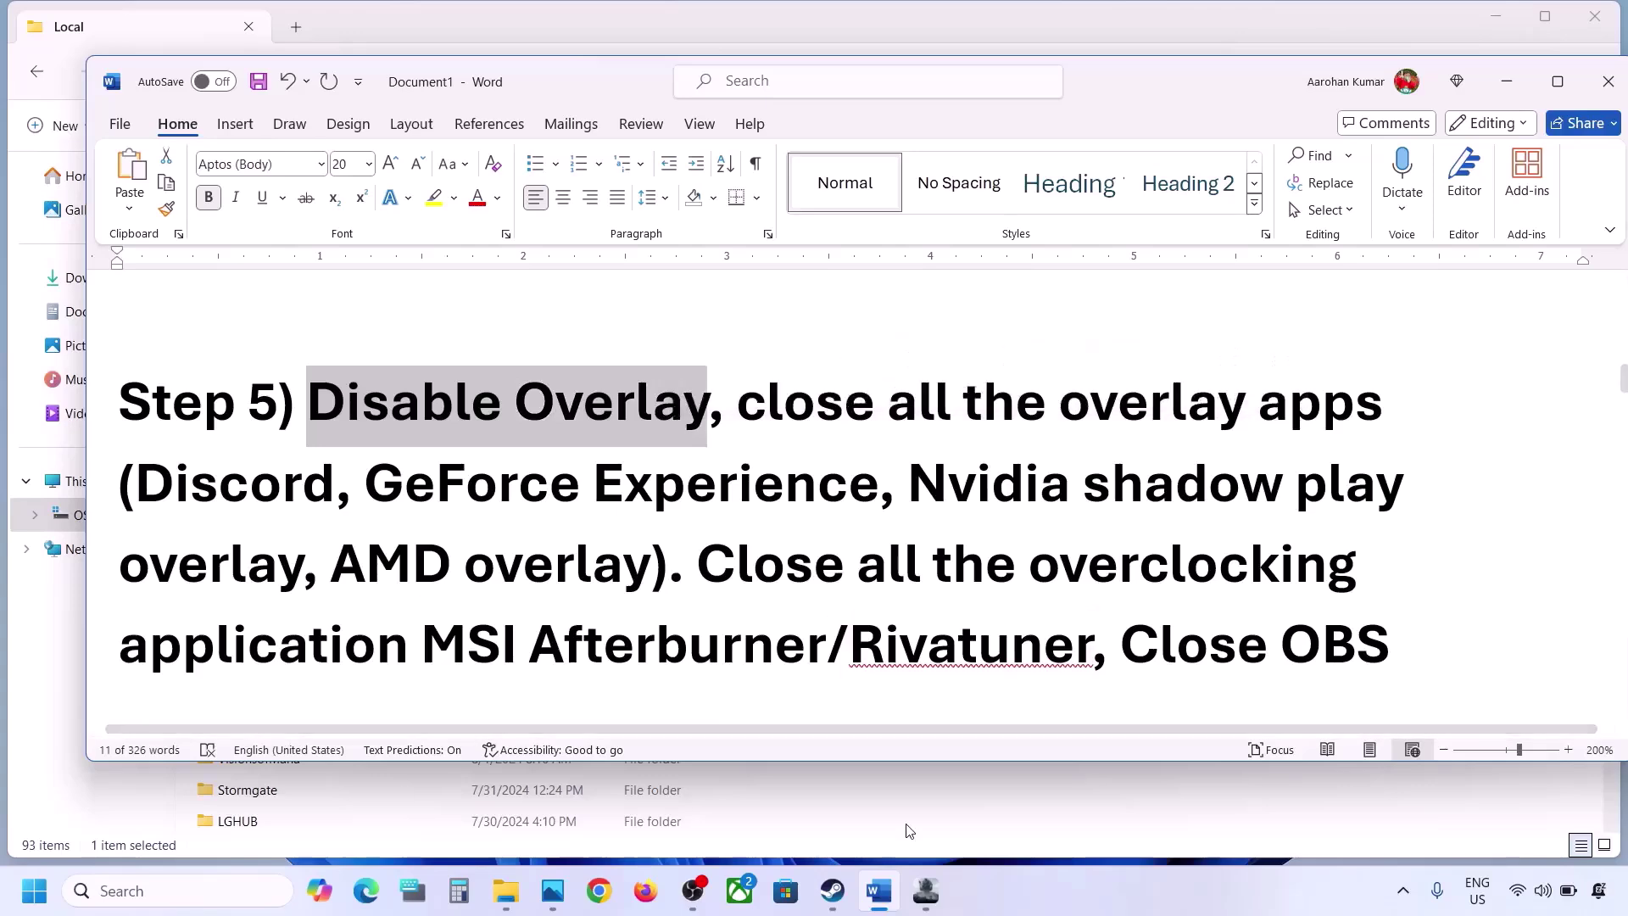
left_click(845, 875)
Confirm the Steam Overlay is off in Hunt: Showdown 1896's properties, then return to the Word guide.
right_click(236, 518)
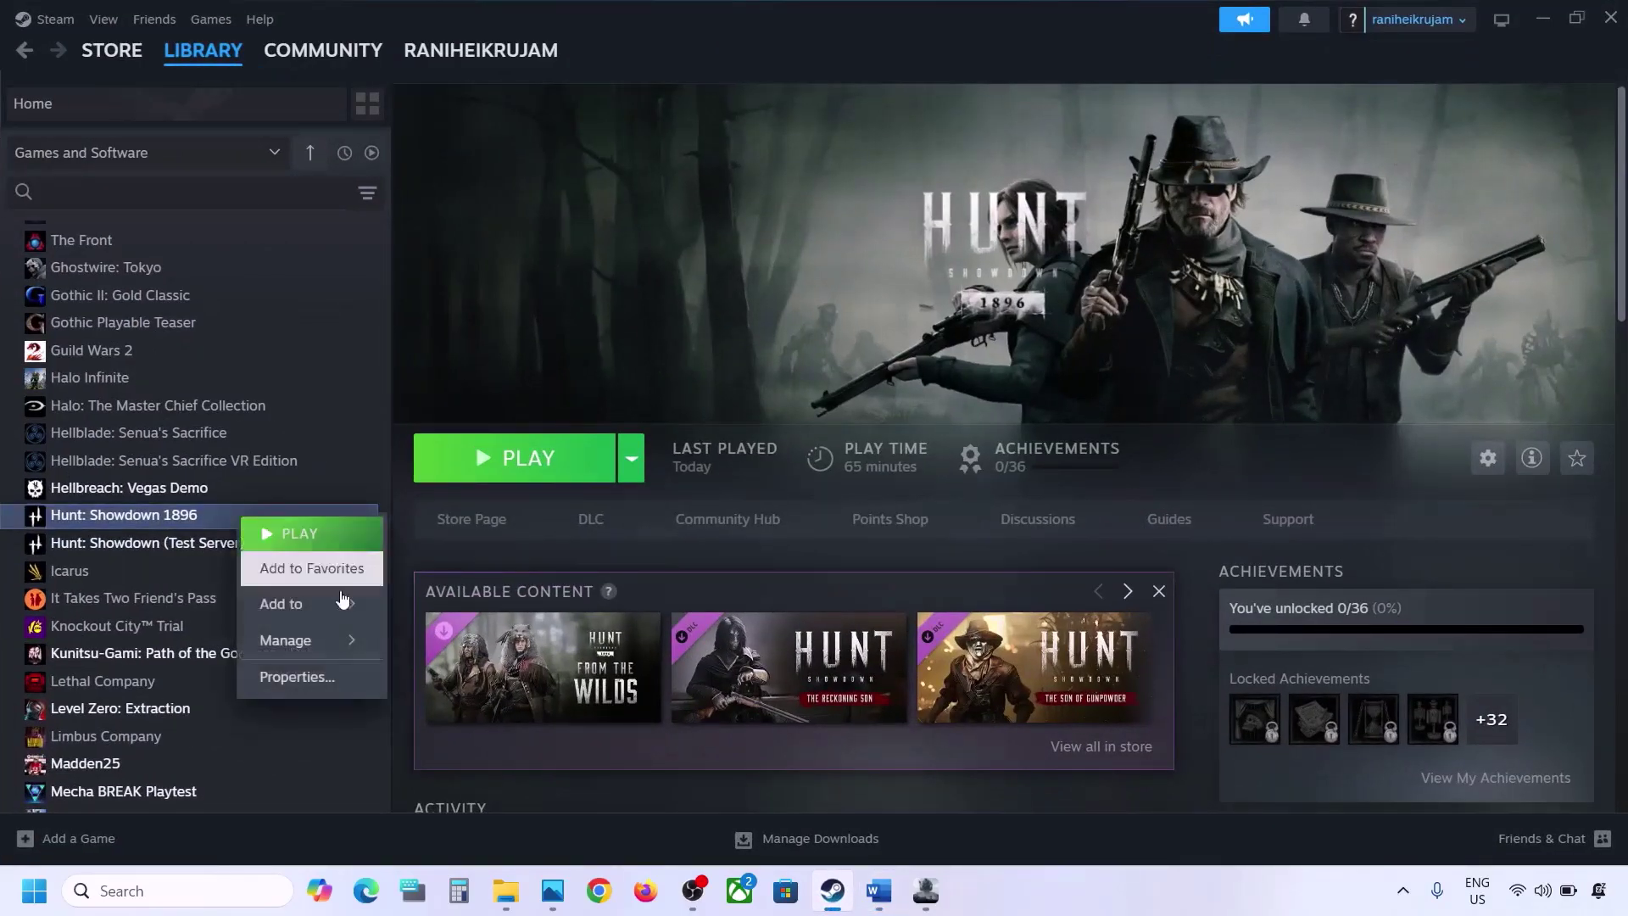
left_click(331, 677)
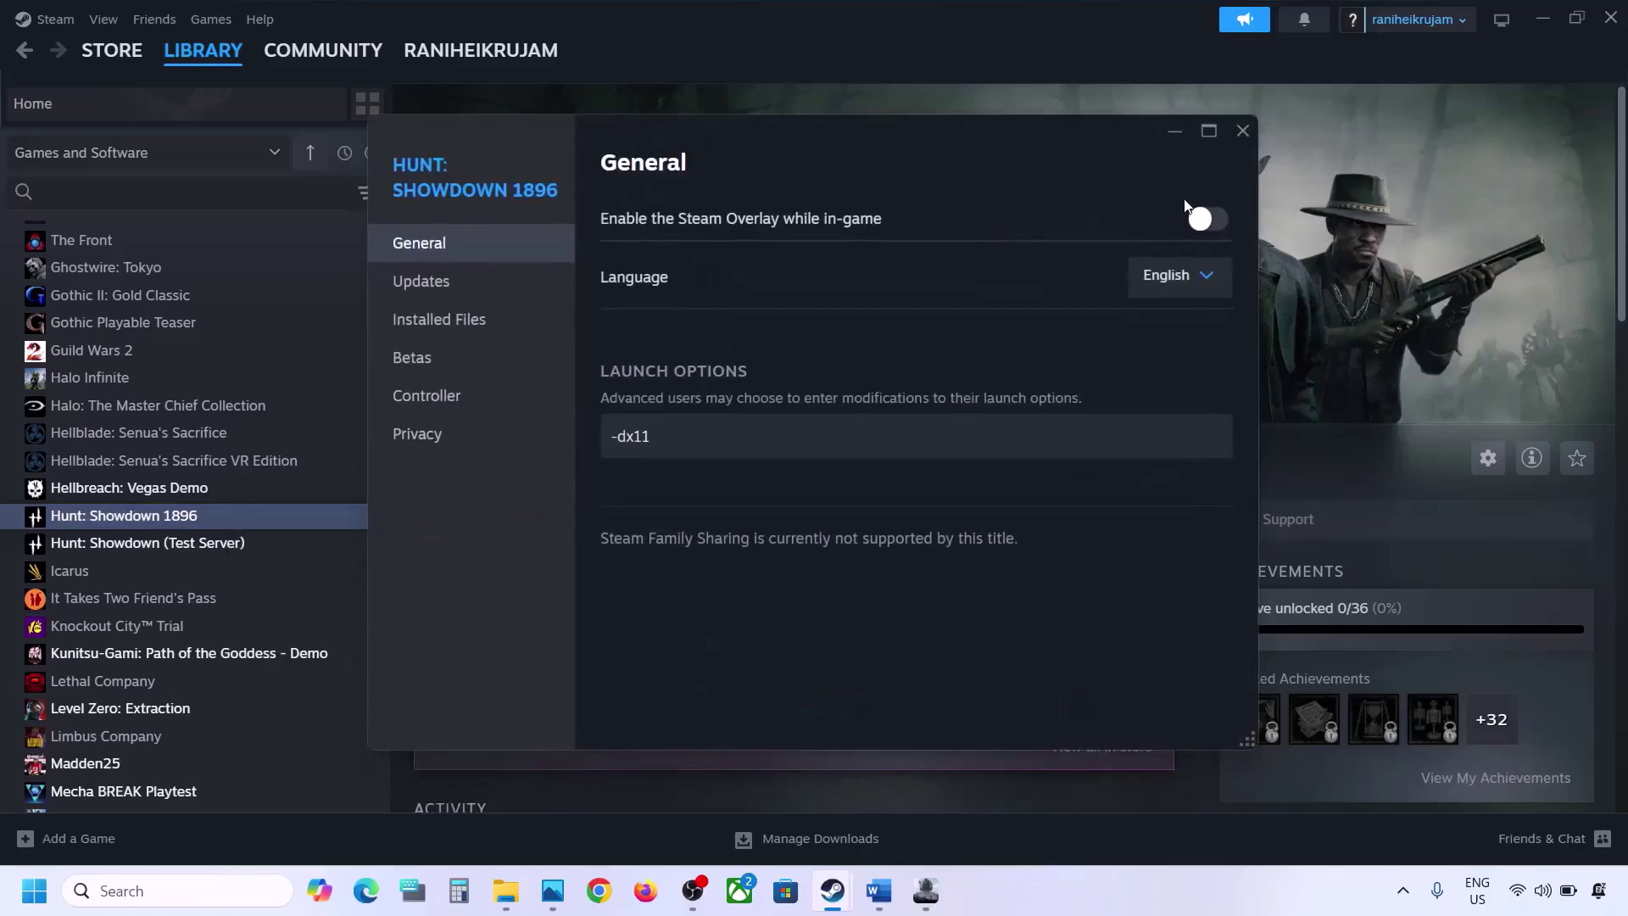
left_click(1242, 131)
left_click(879, 891)
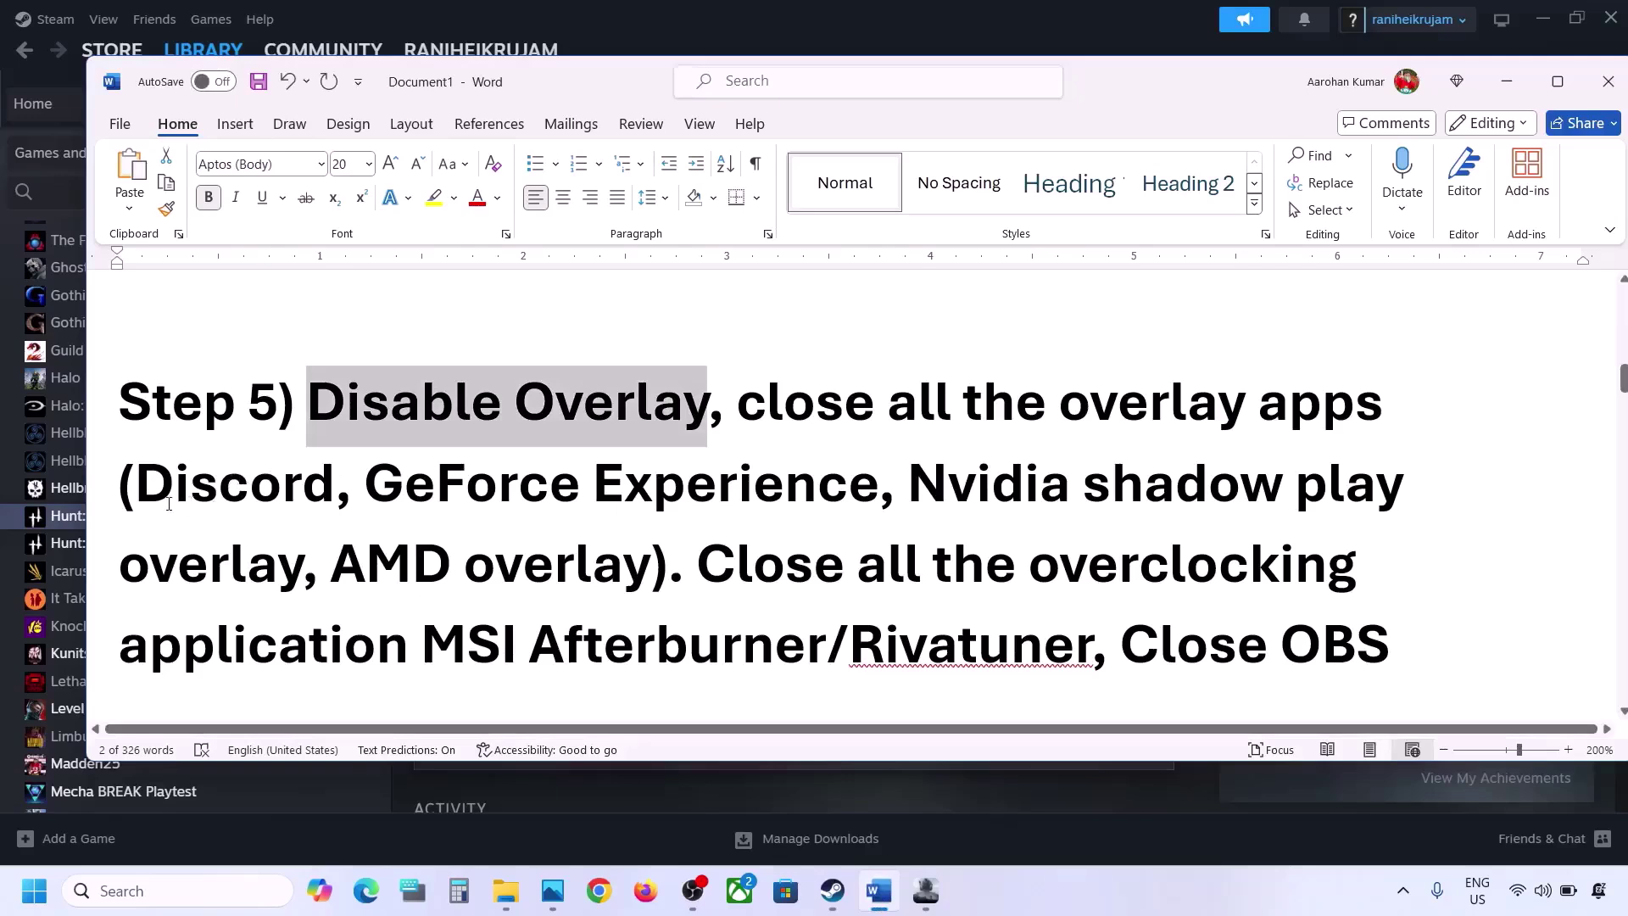
left_click_drag(169, 503, 333, 482)
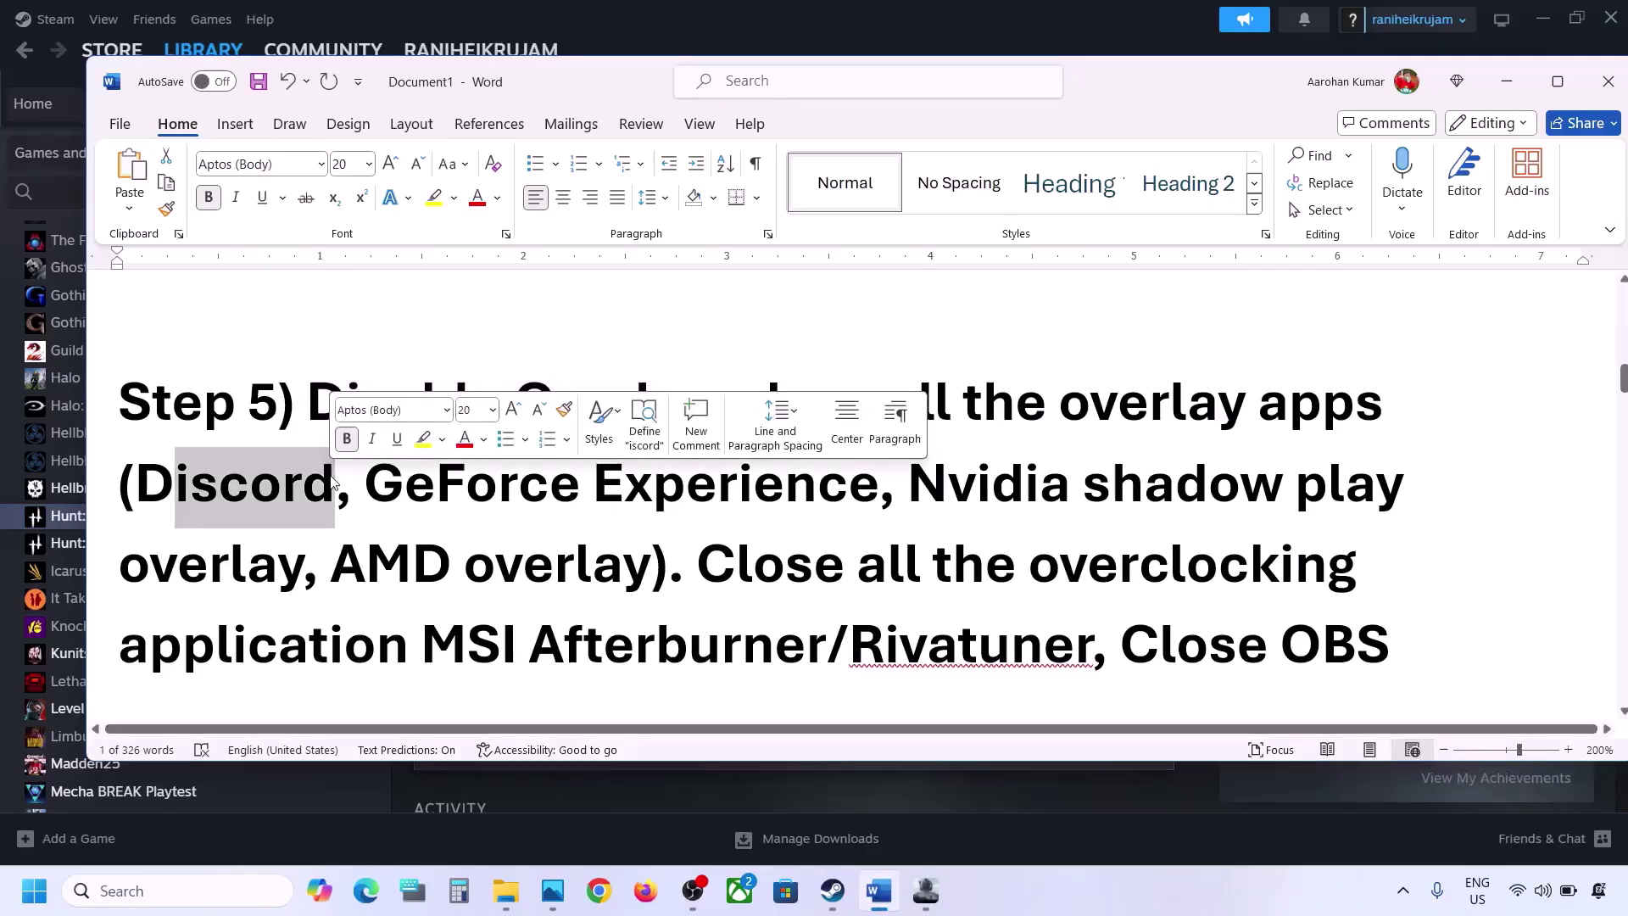
left_click_drag(383, 483, 762, 464)
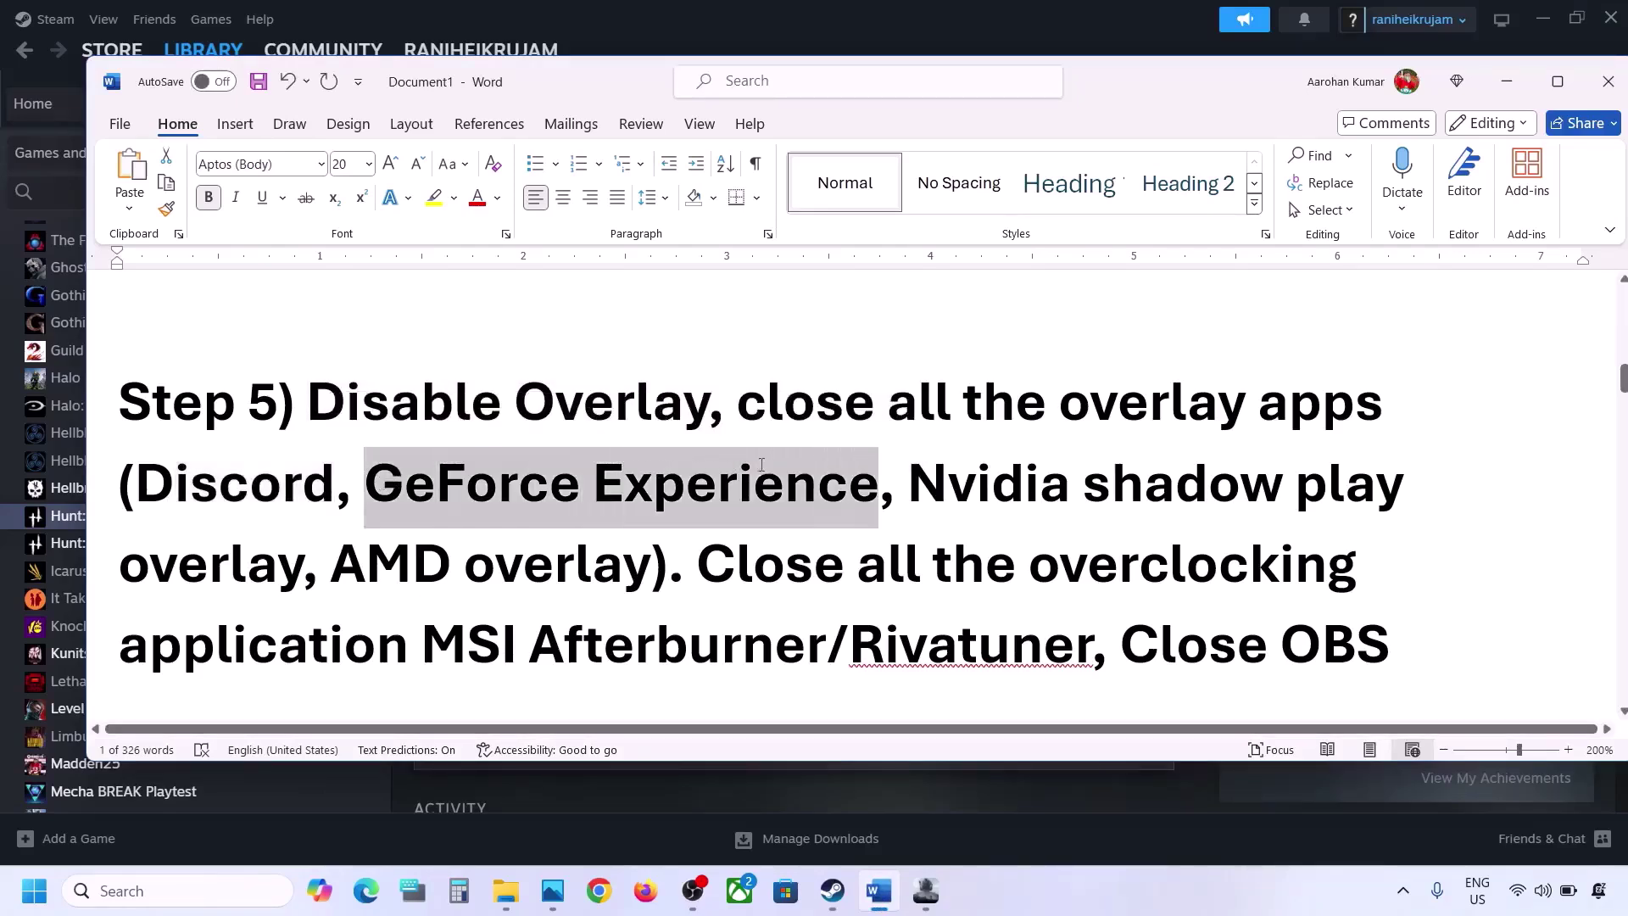
left_click(755, 466)
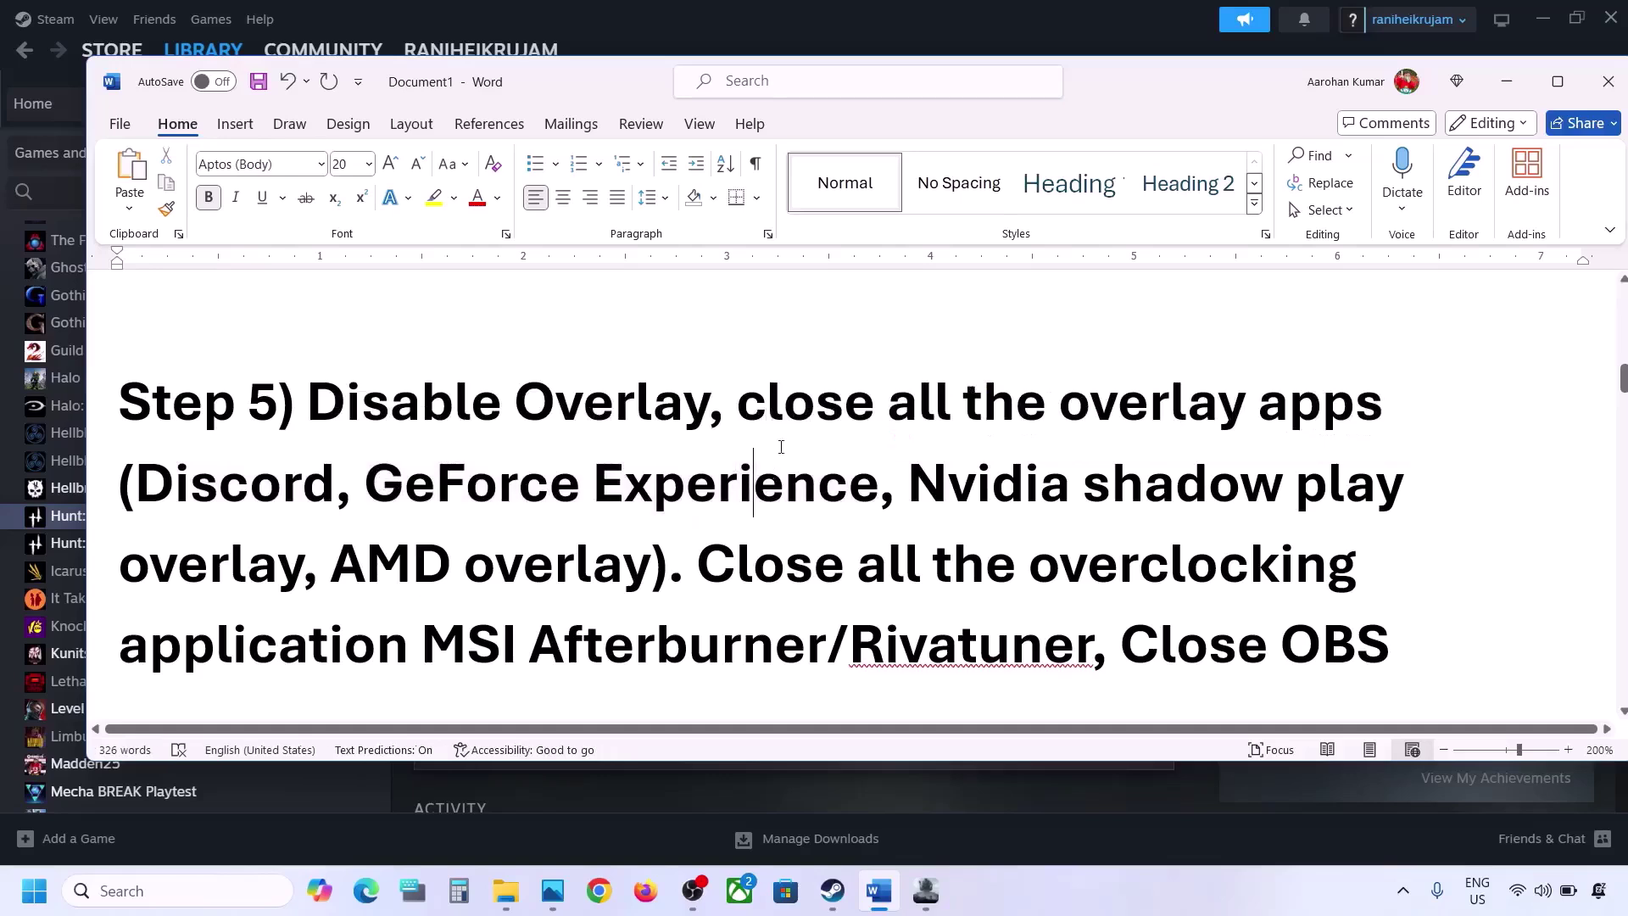
left_click_drag(736, 401, 658, 573)
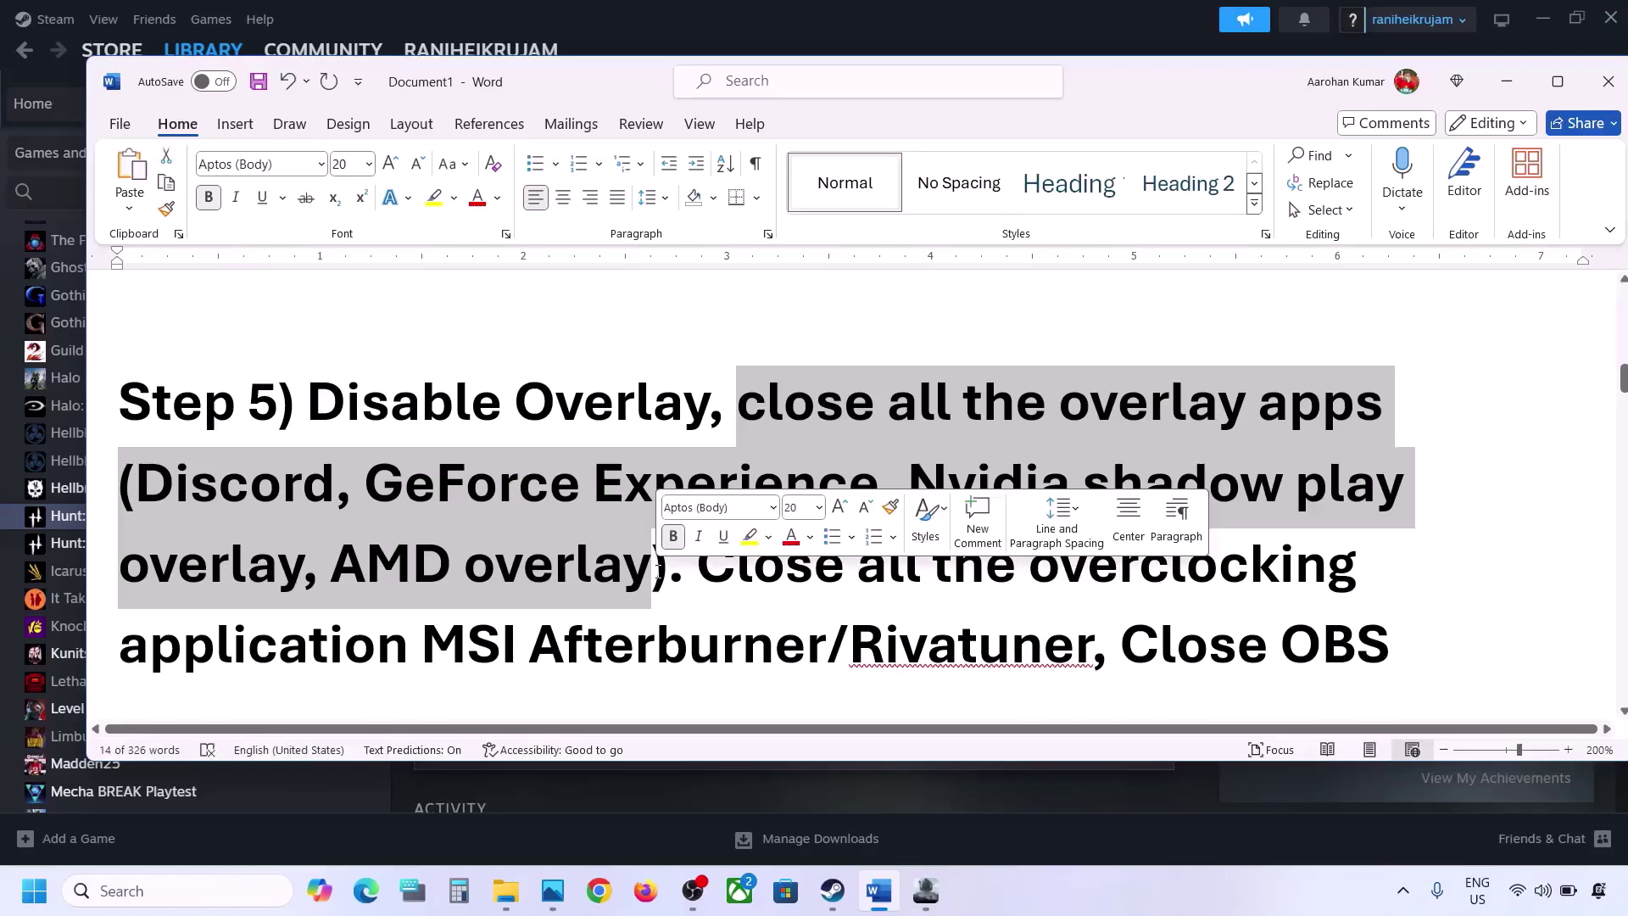
left_click(658, 570)
left_click_drag(701, 562, 675, 627)
right_click(676, 628)
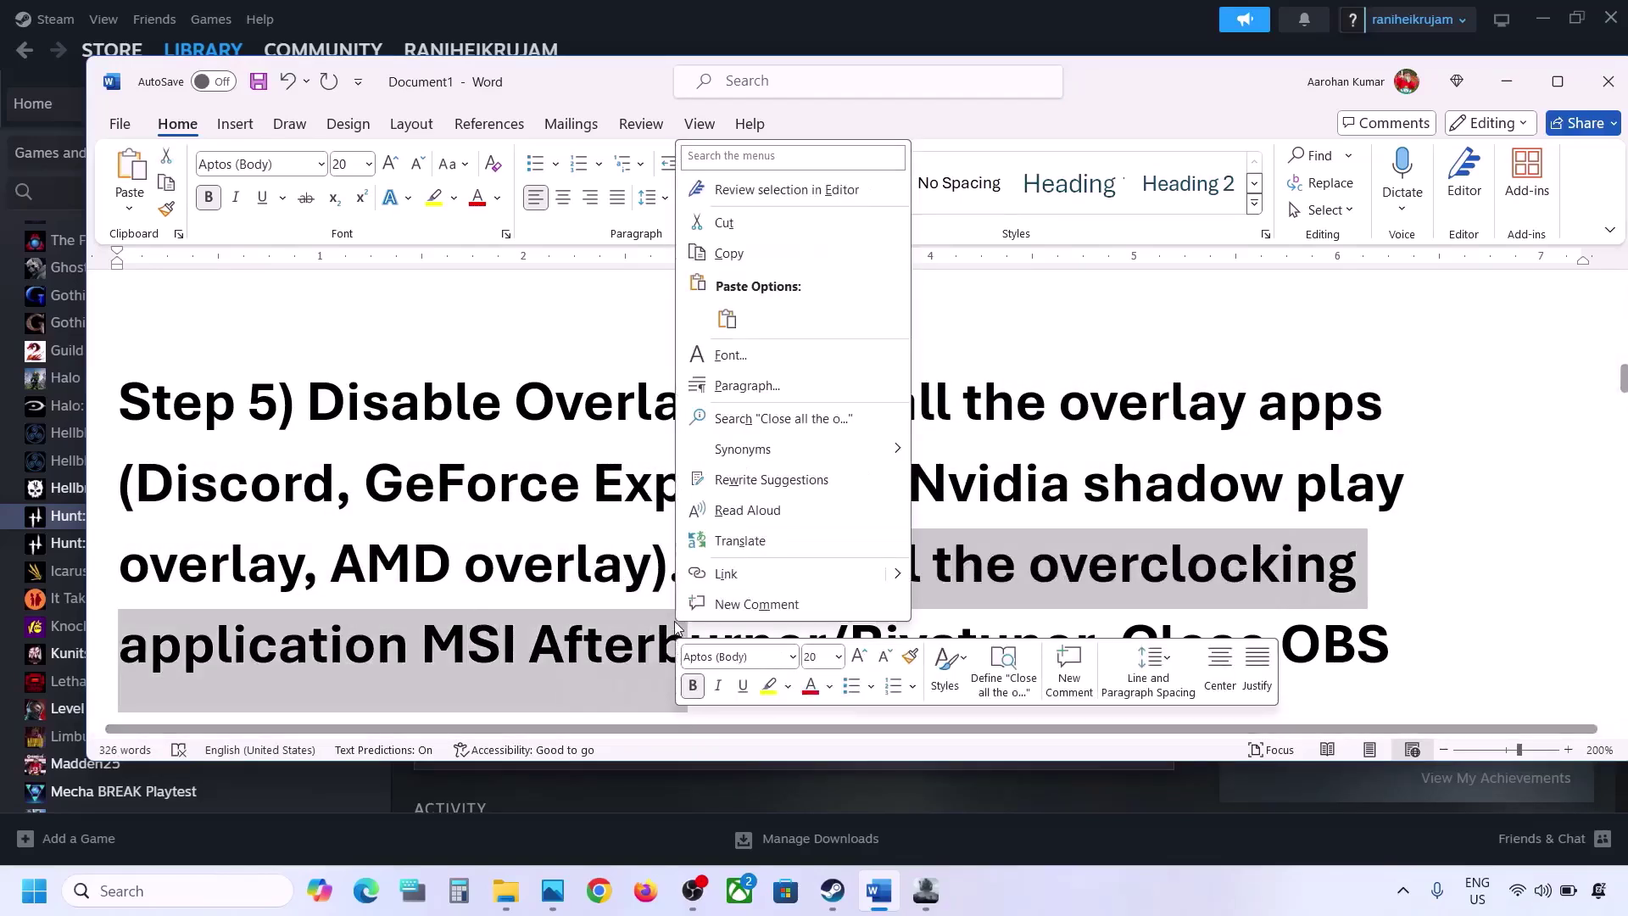
scroll(676, 628, "down", 1)
key("Escape")
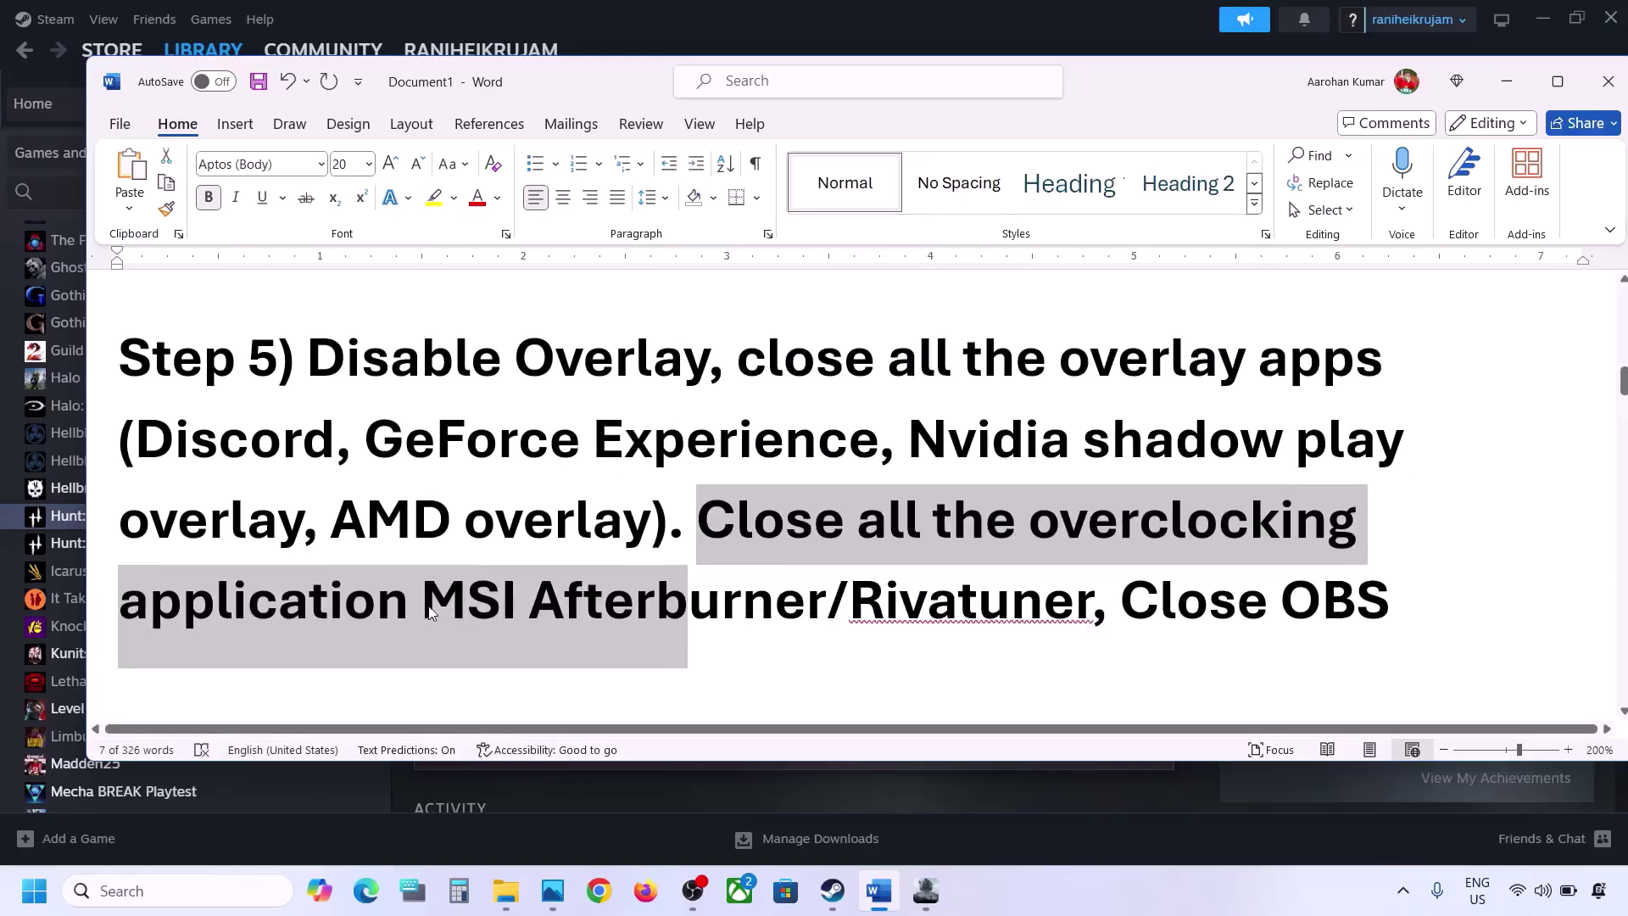
left_click(430, 612)
left_click_drag(549, 597, 736, 605)
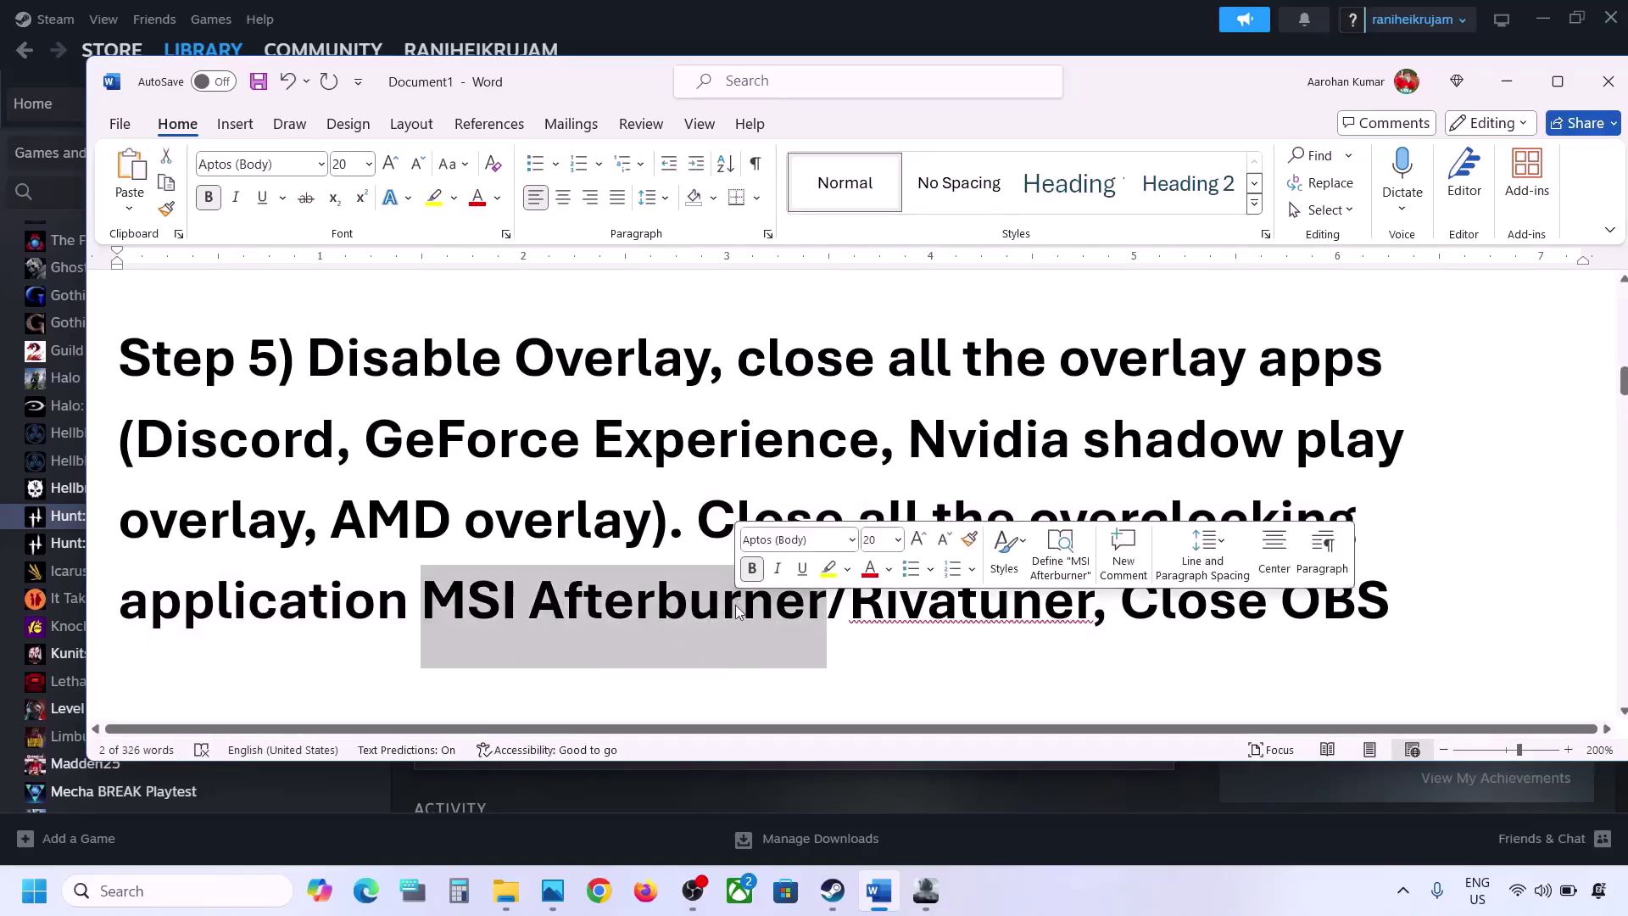
left_click(685, 573)
left_click_drag(714, 523, 1388, 603)
left_click(1208, 604)
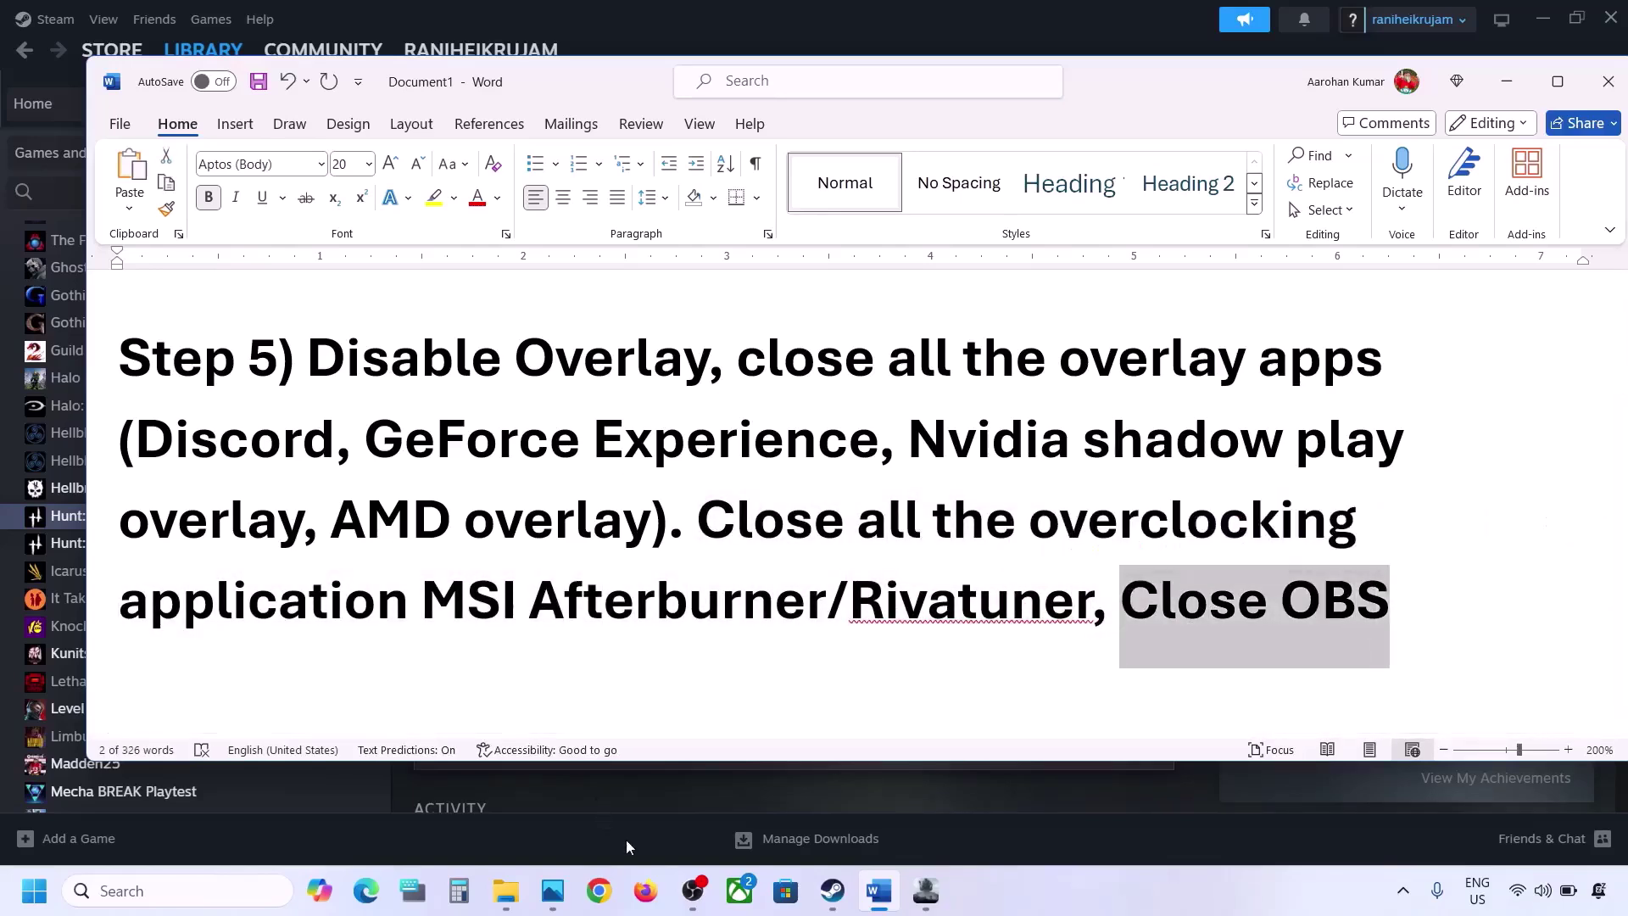
left_click(871, 513)
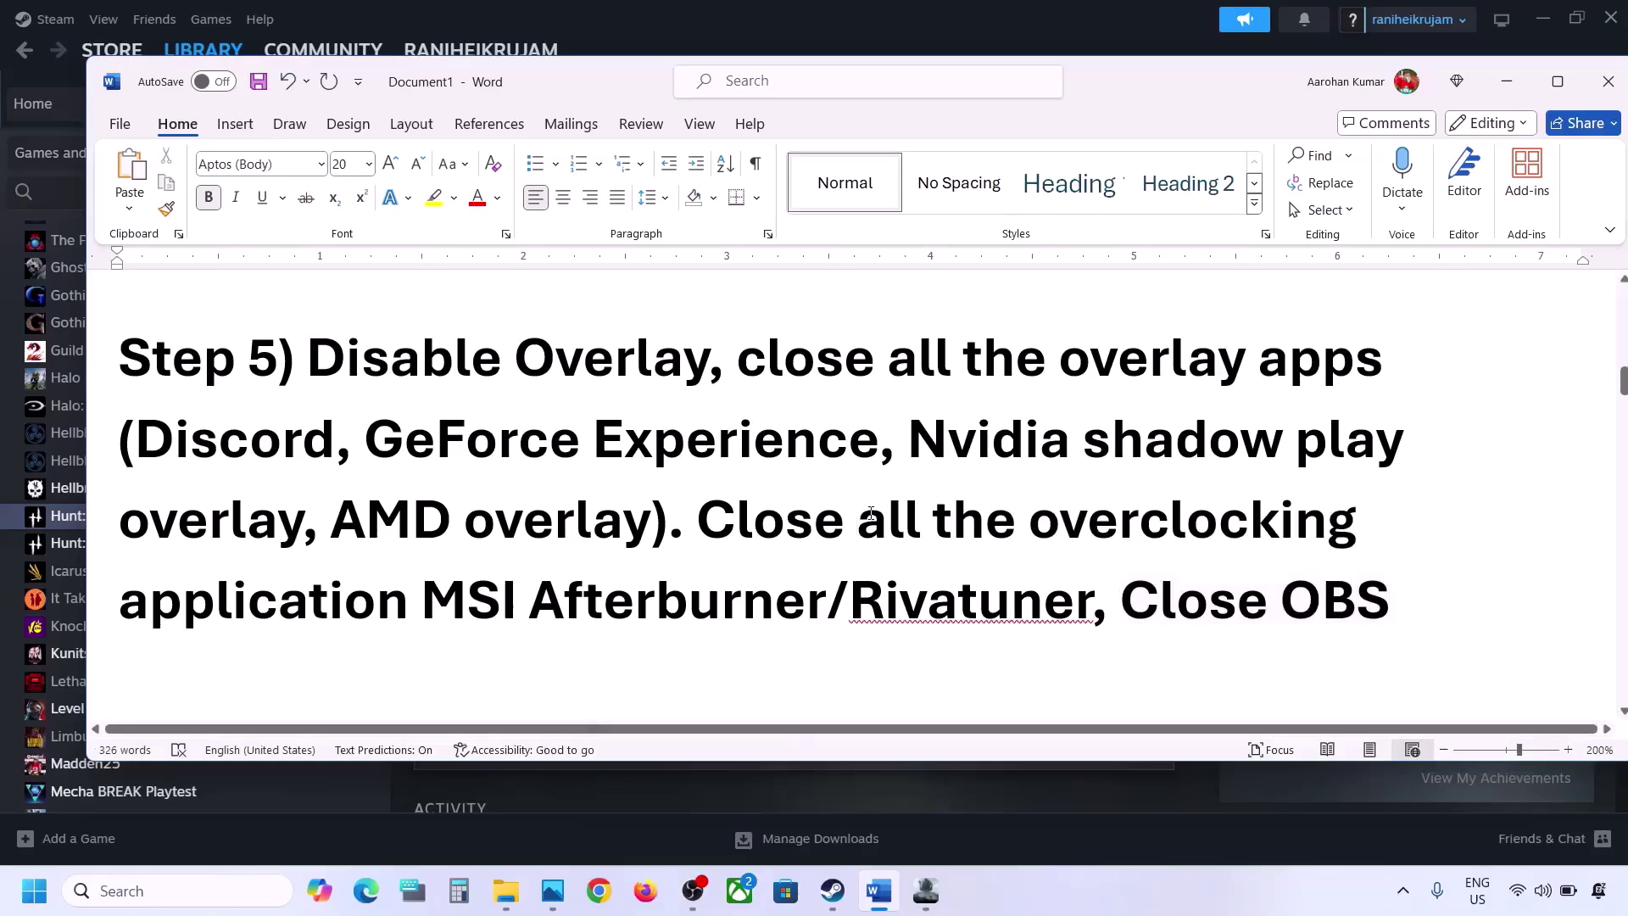
Highlight Step 6's advice on unplugging devices, disconnecting joysticks/controllers and removing the undervolt.
scroll(868, 509, "down", 4)
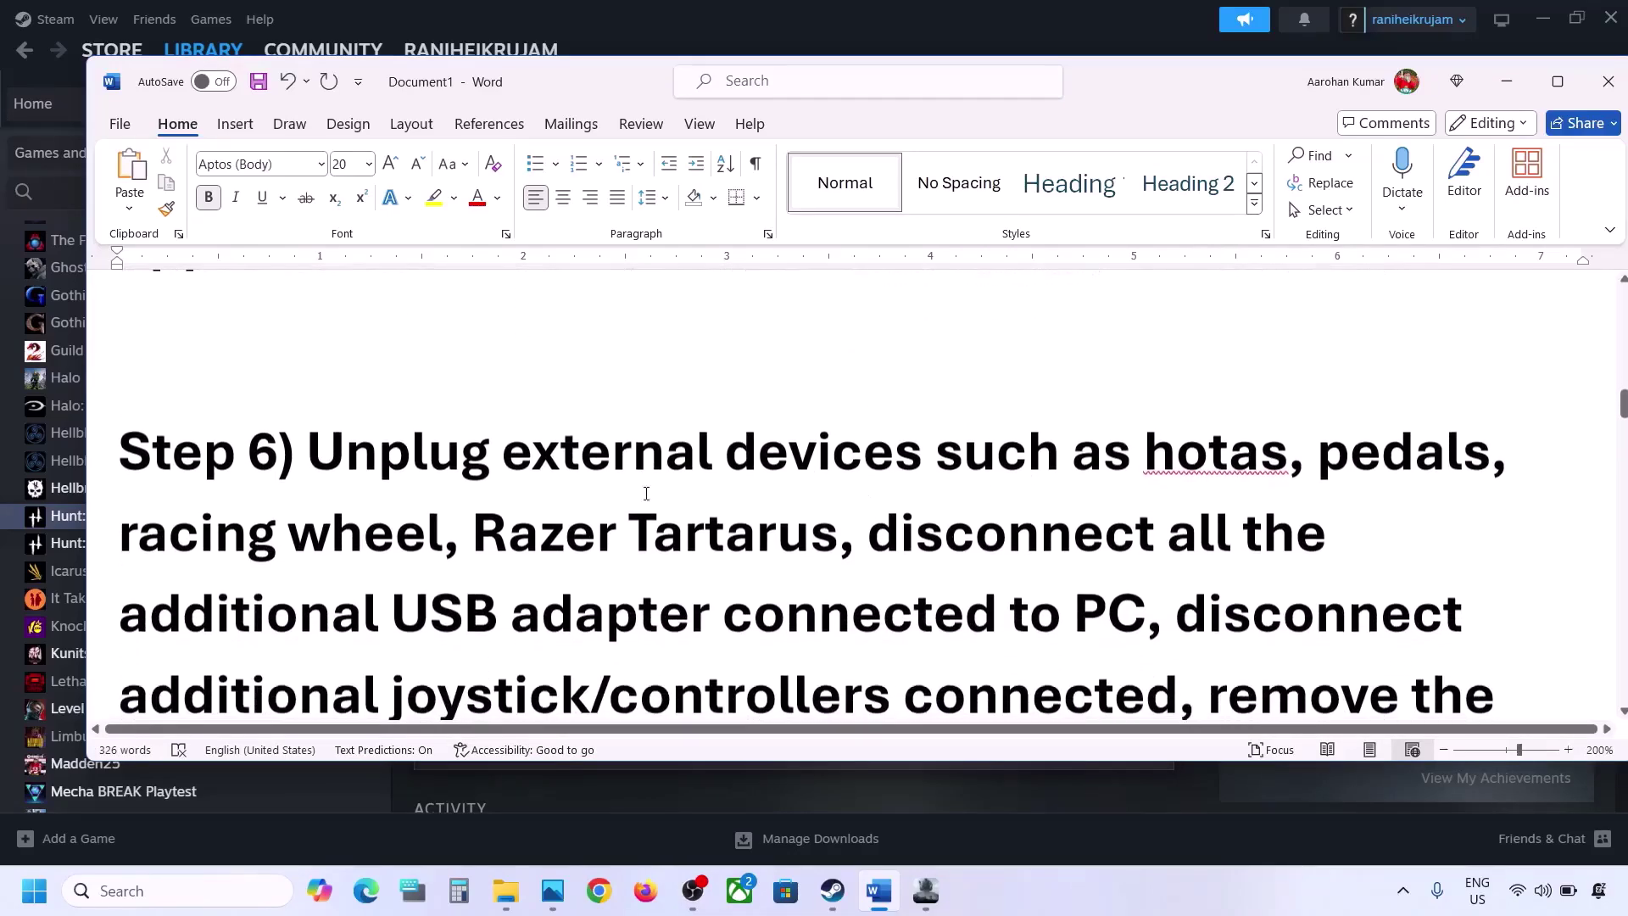
left_click_drag(307, 450, 773, 620)
scroll(773, 621, "down", 2)
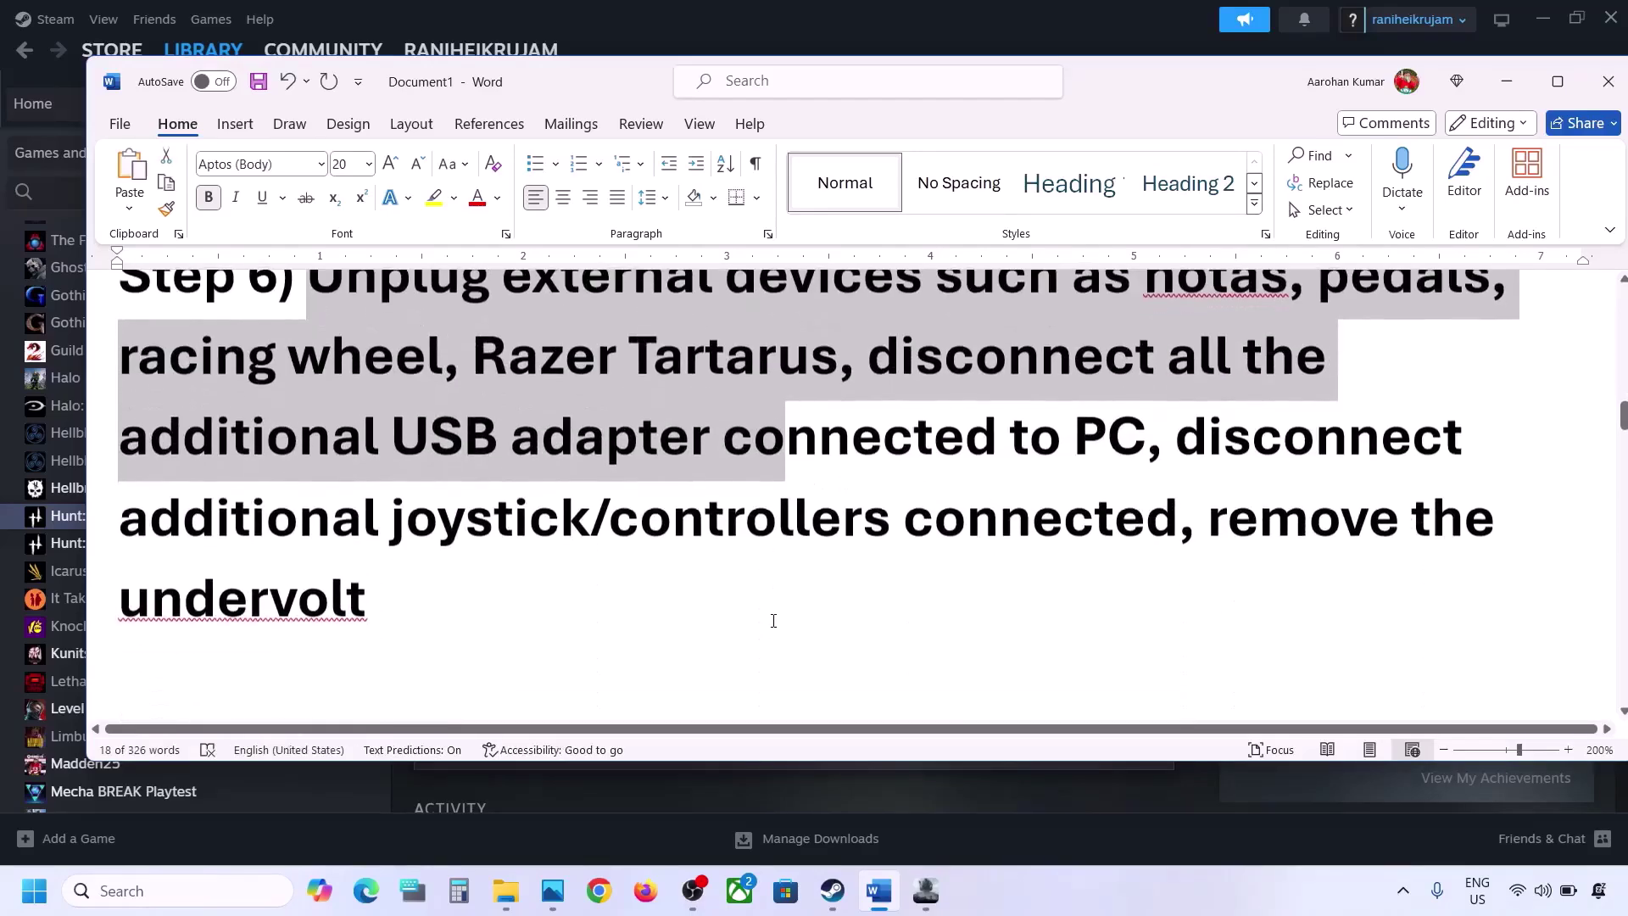
scroll(773, 620, "up", 1)
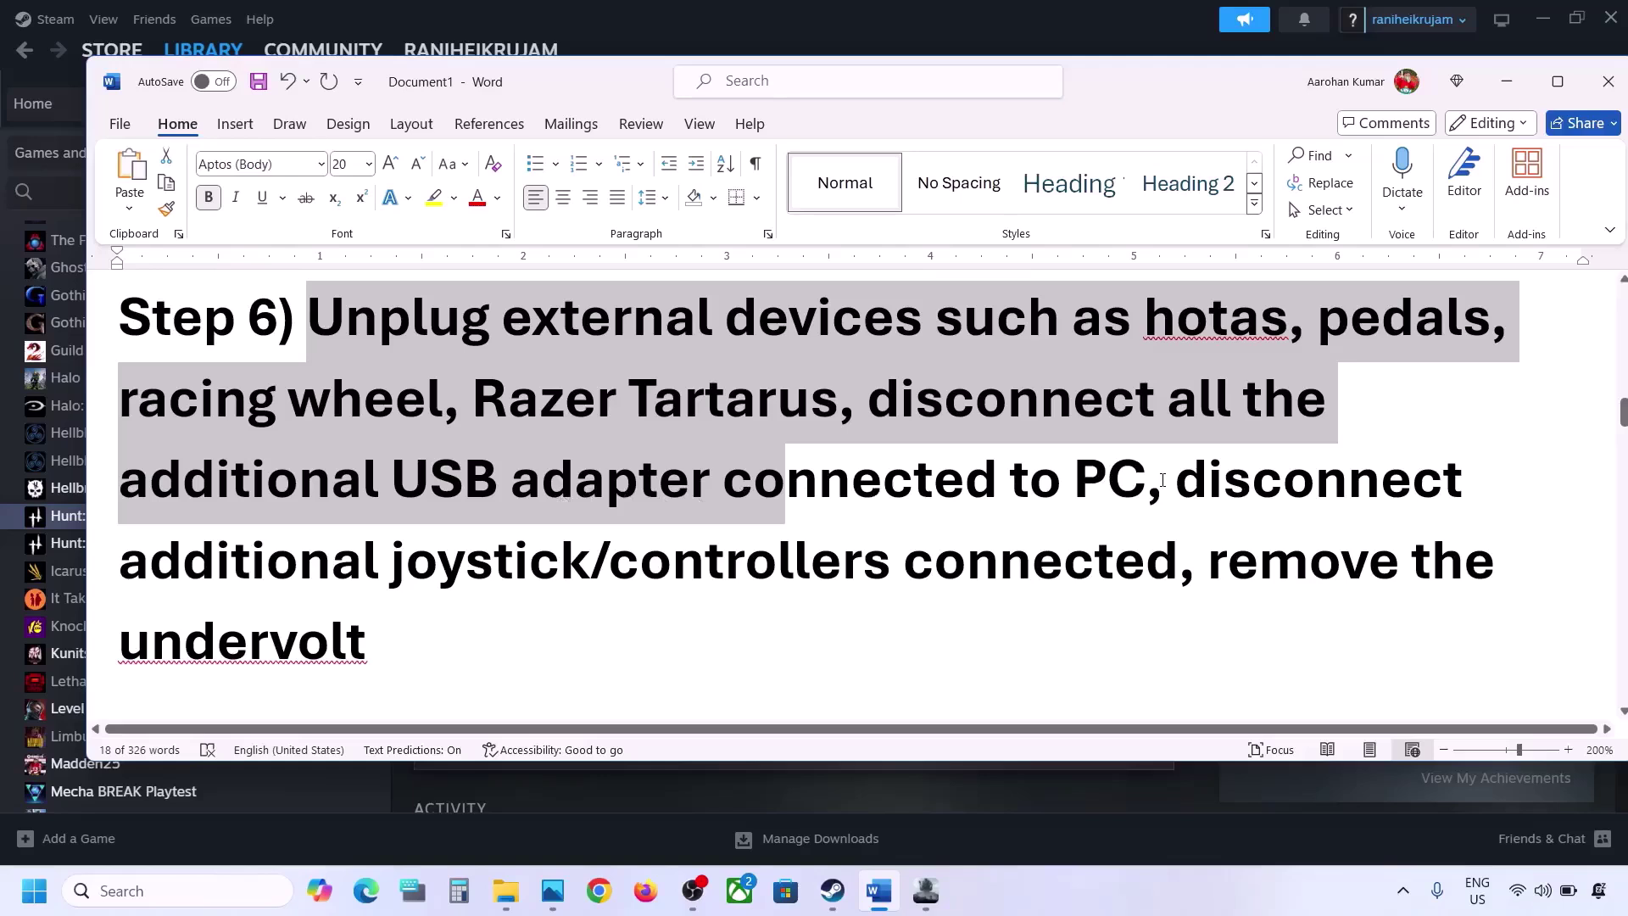
left_click_drag(1162, 480, 1171, 551)
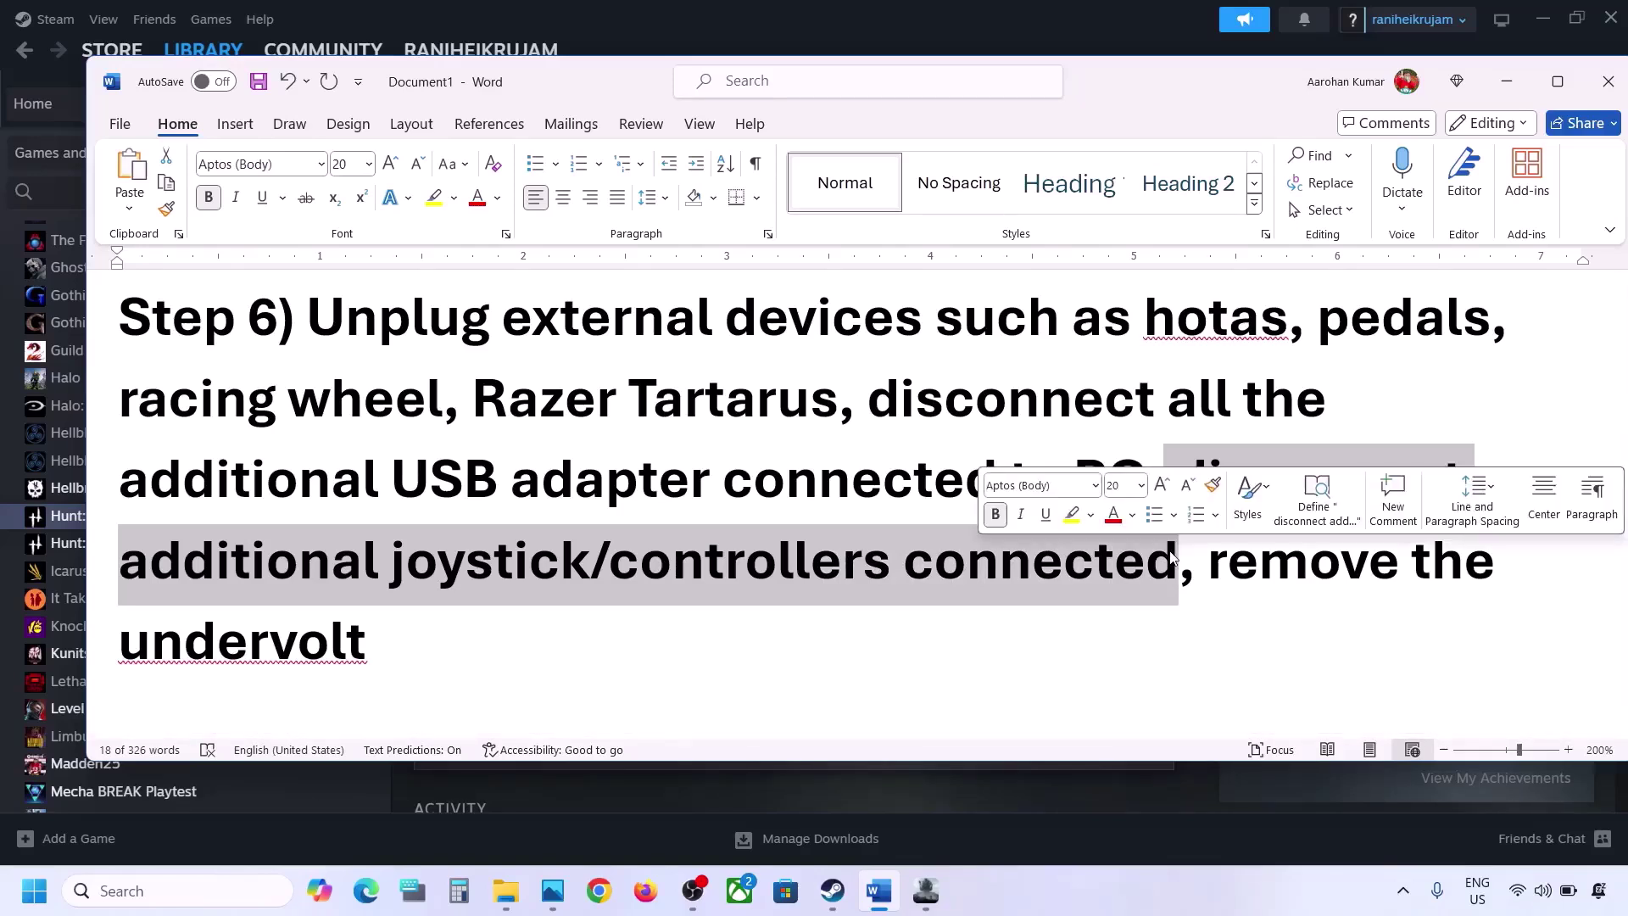
left_click_drag(1207, 561, 402, 646)
left_click(400, 642)
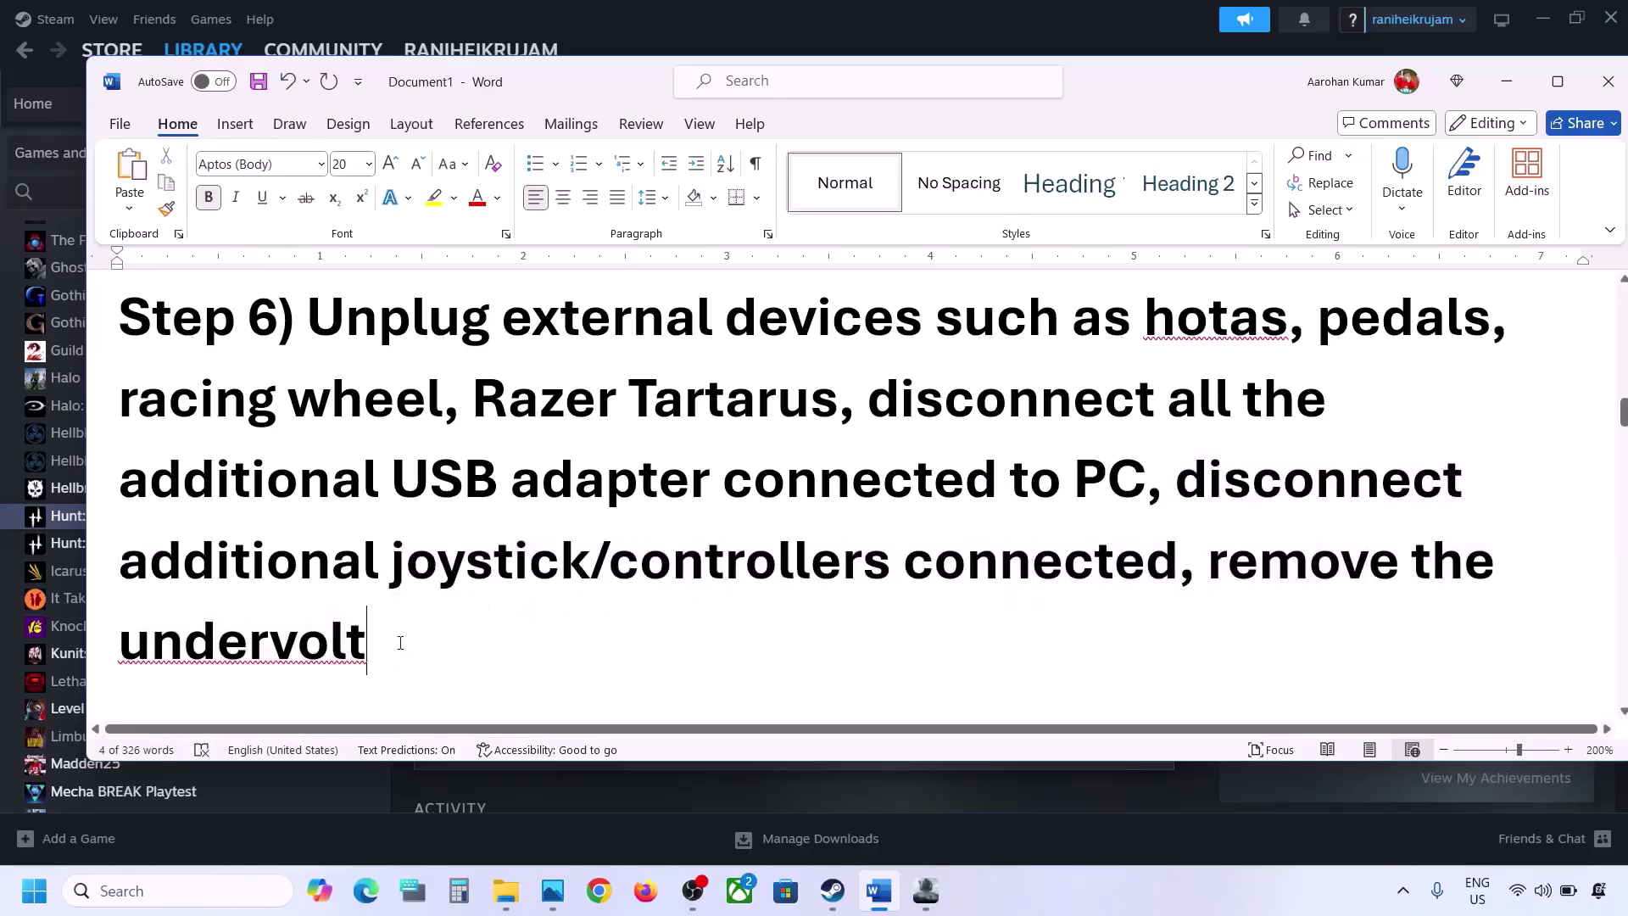
Highlight Step 7's instruction to run the game as administrator.
scroll(400, 642, "down", 3)
scroll(402, 594, "down", 2)
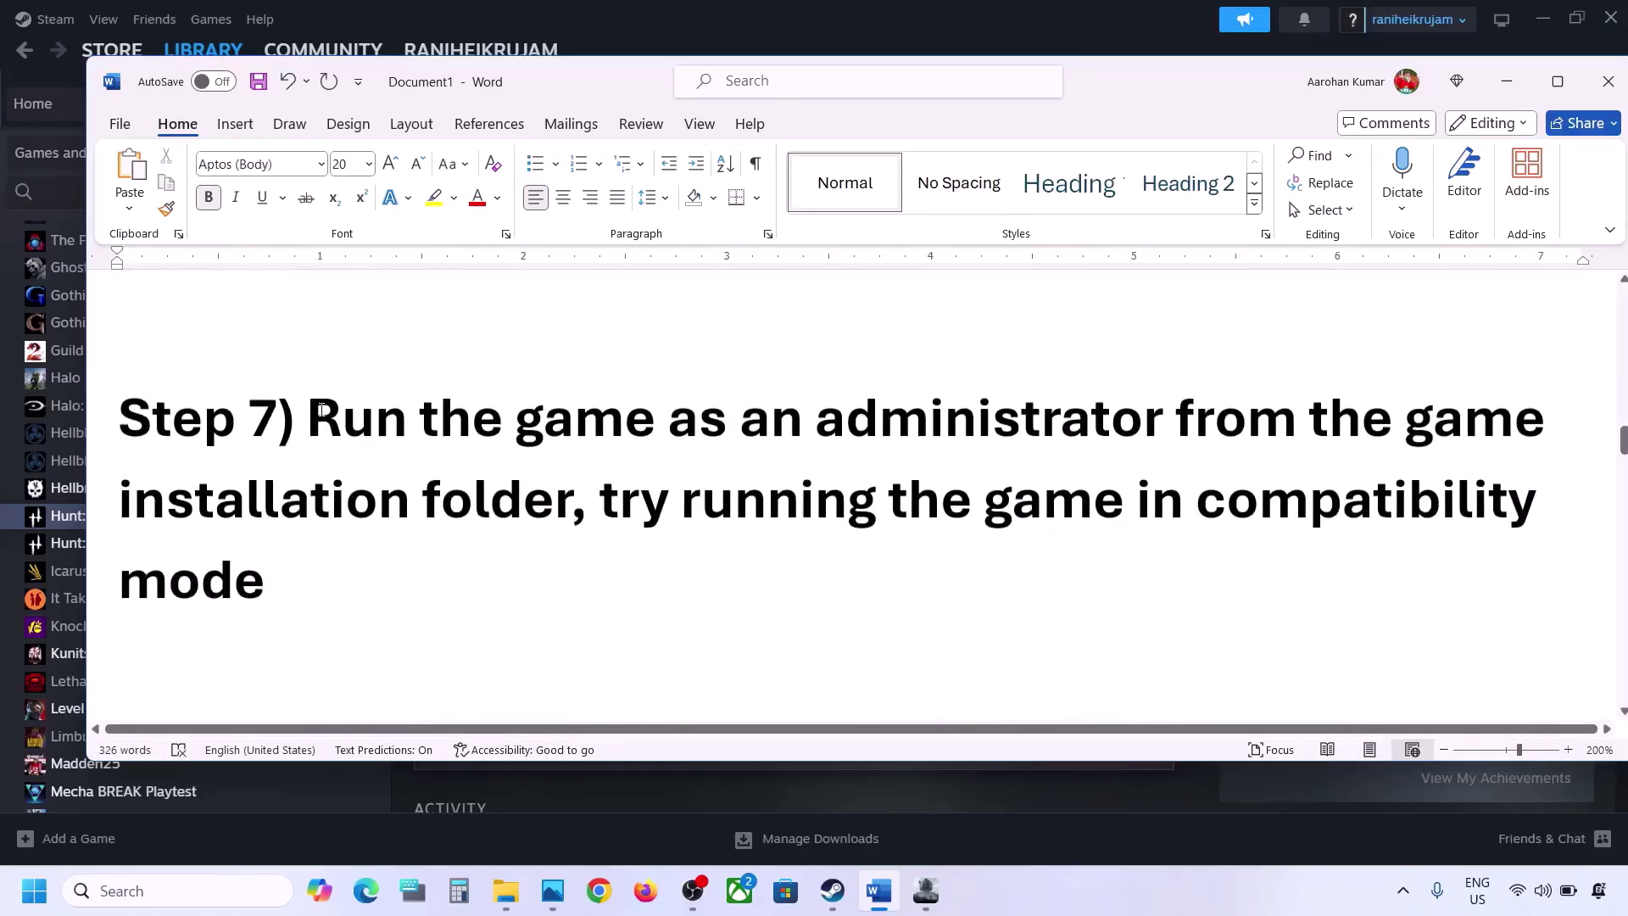
left_click_drag(307, 418, 552, 500)
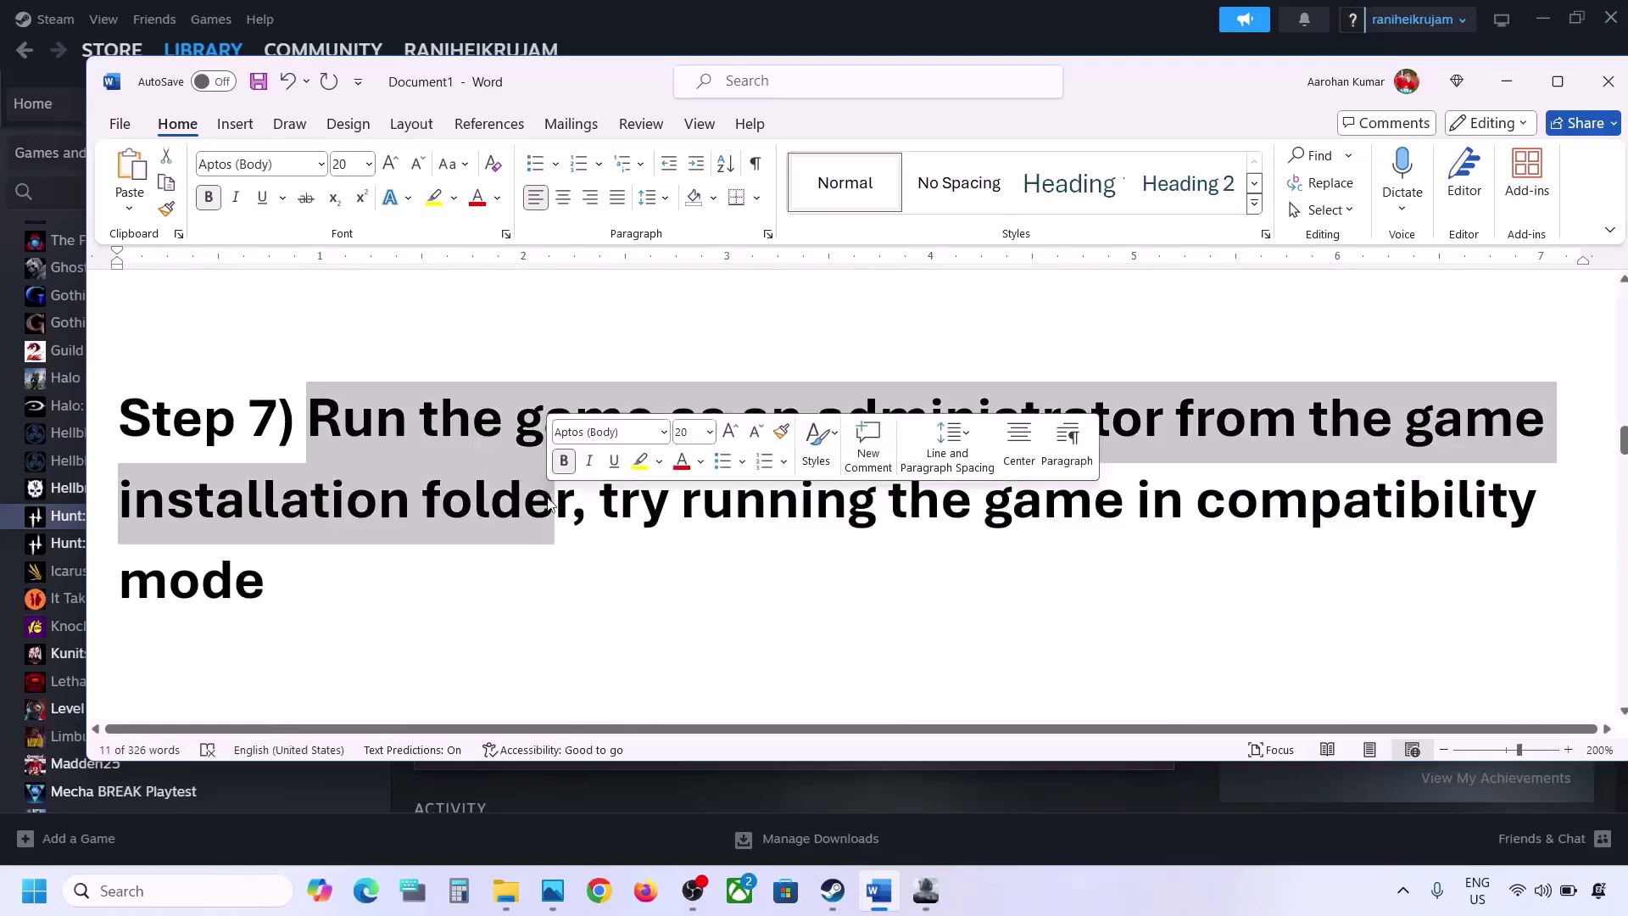
left_click(505, 891)
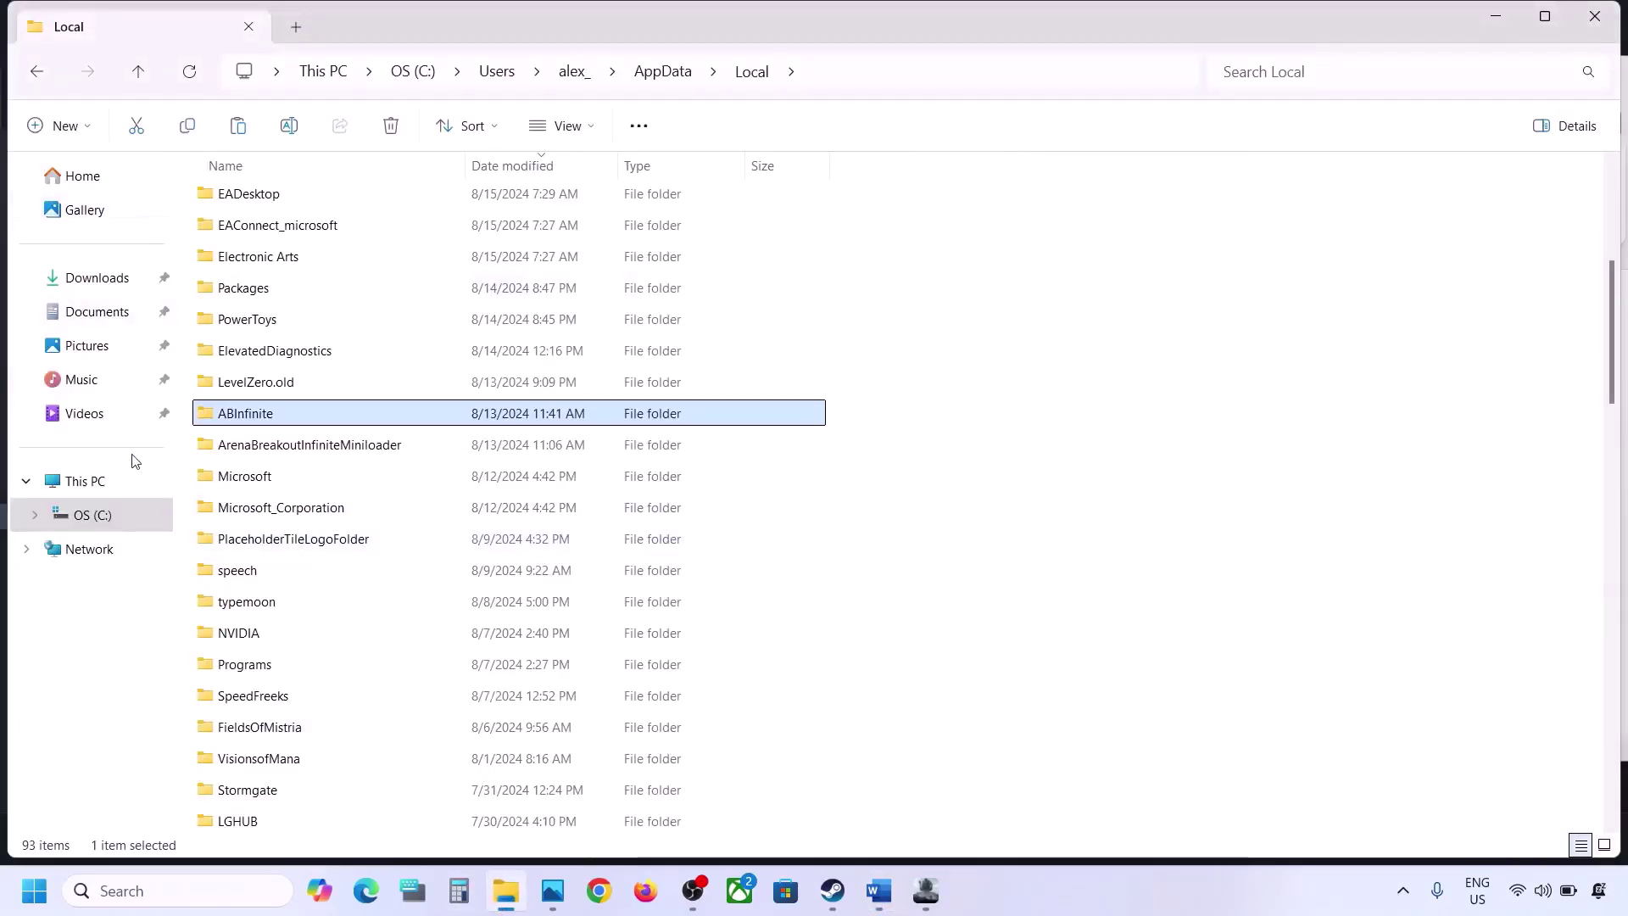
Browse to C:\Arena Breakout Infinite\ABInfinite\Binaries\Win64 and select GameLoader.
left_click(102, 515)
double_click(327, 356)
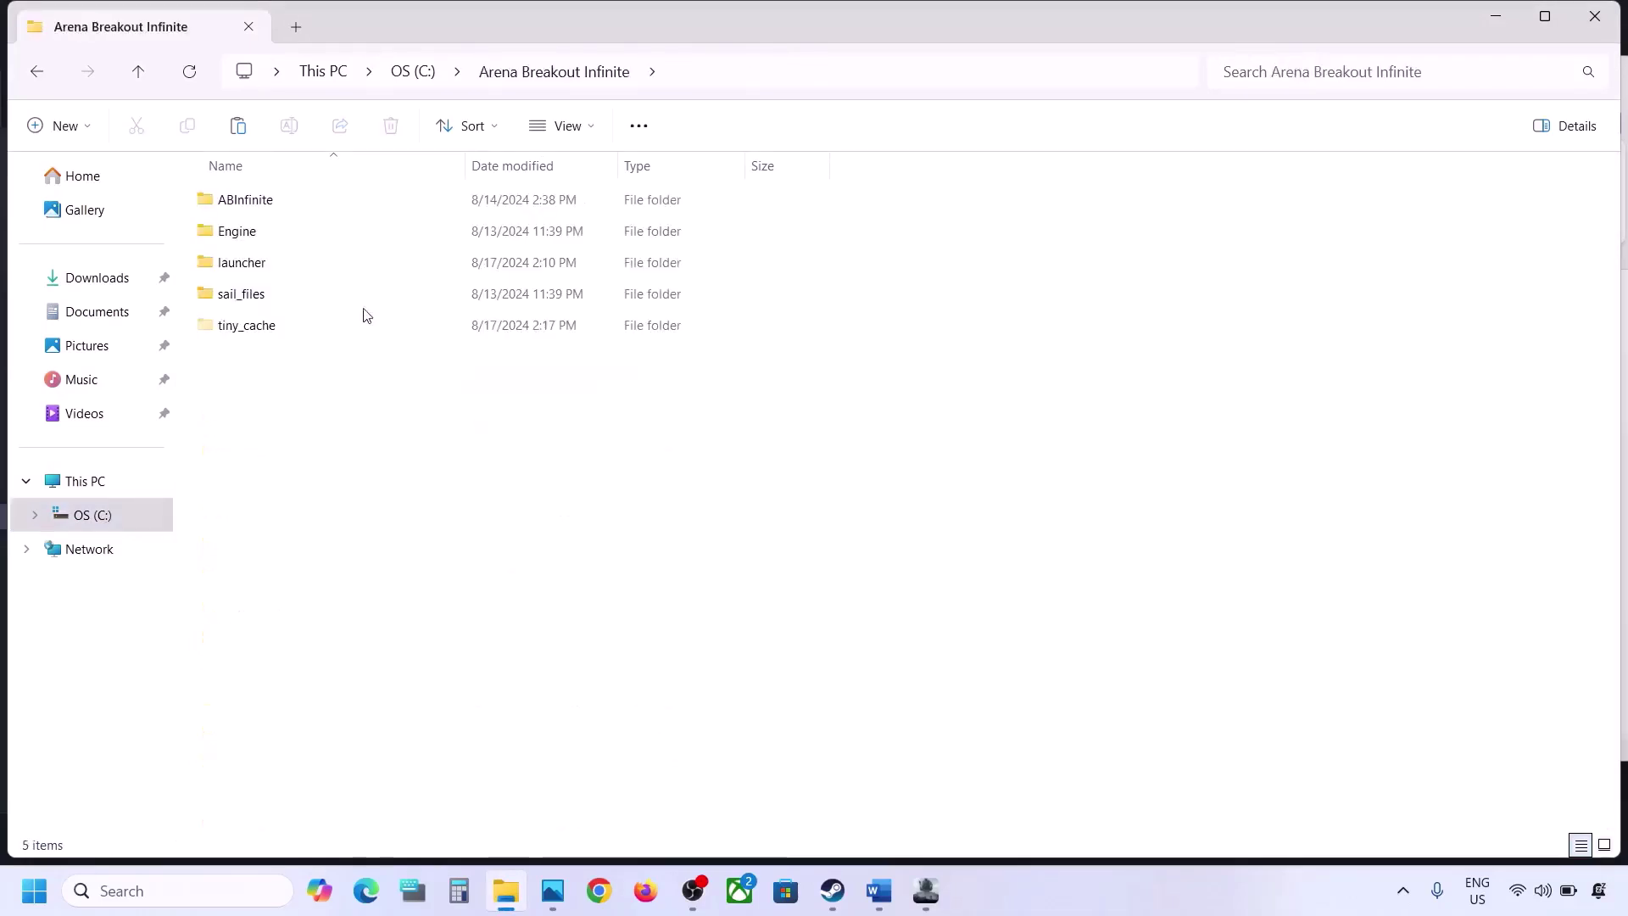
double_click(299, 203)
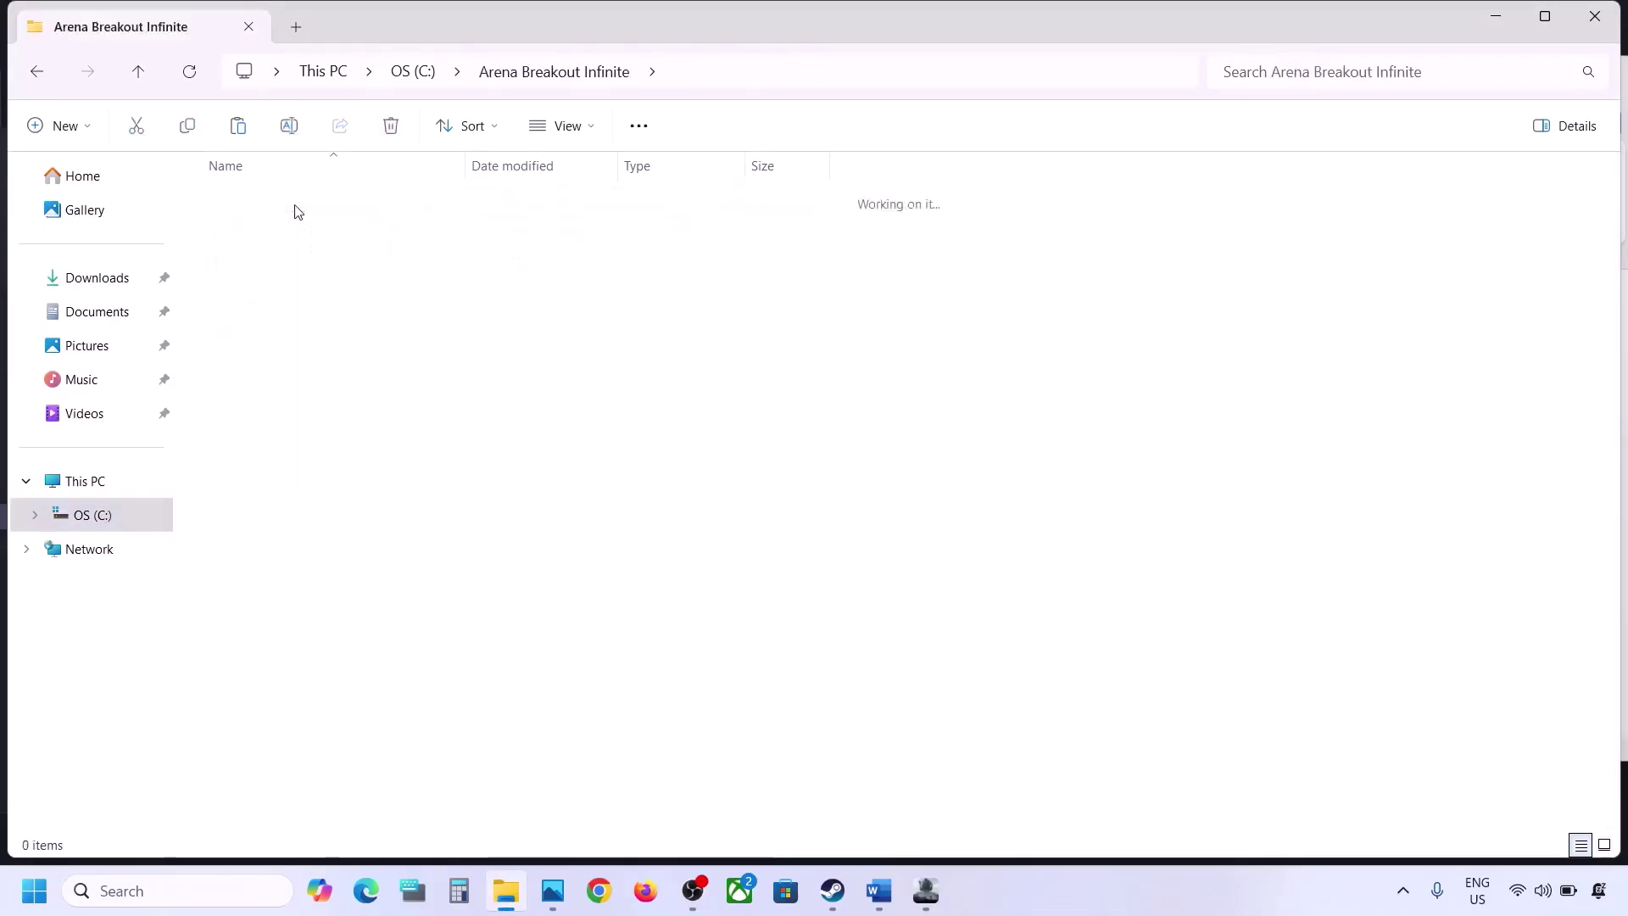
double_click(298, 203)
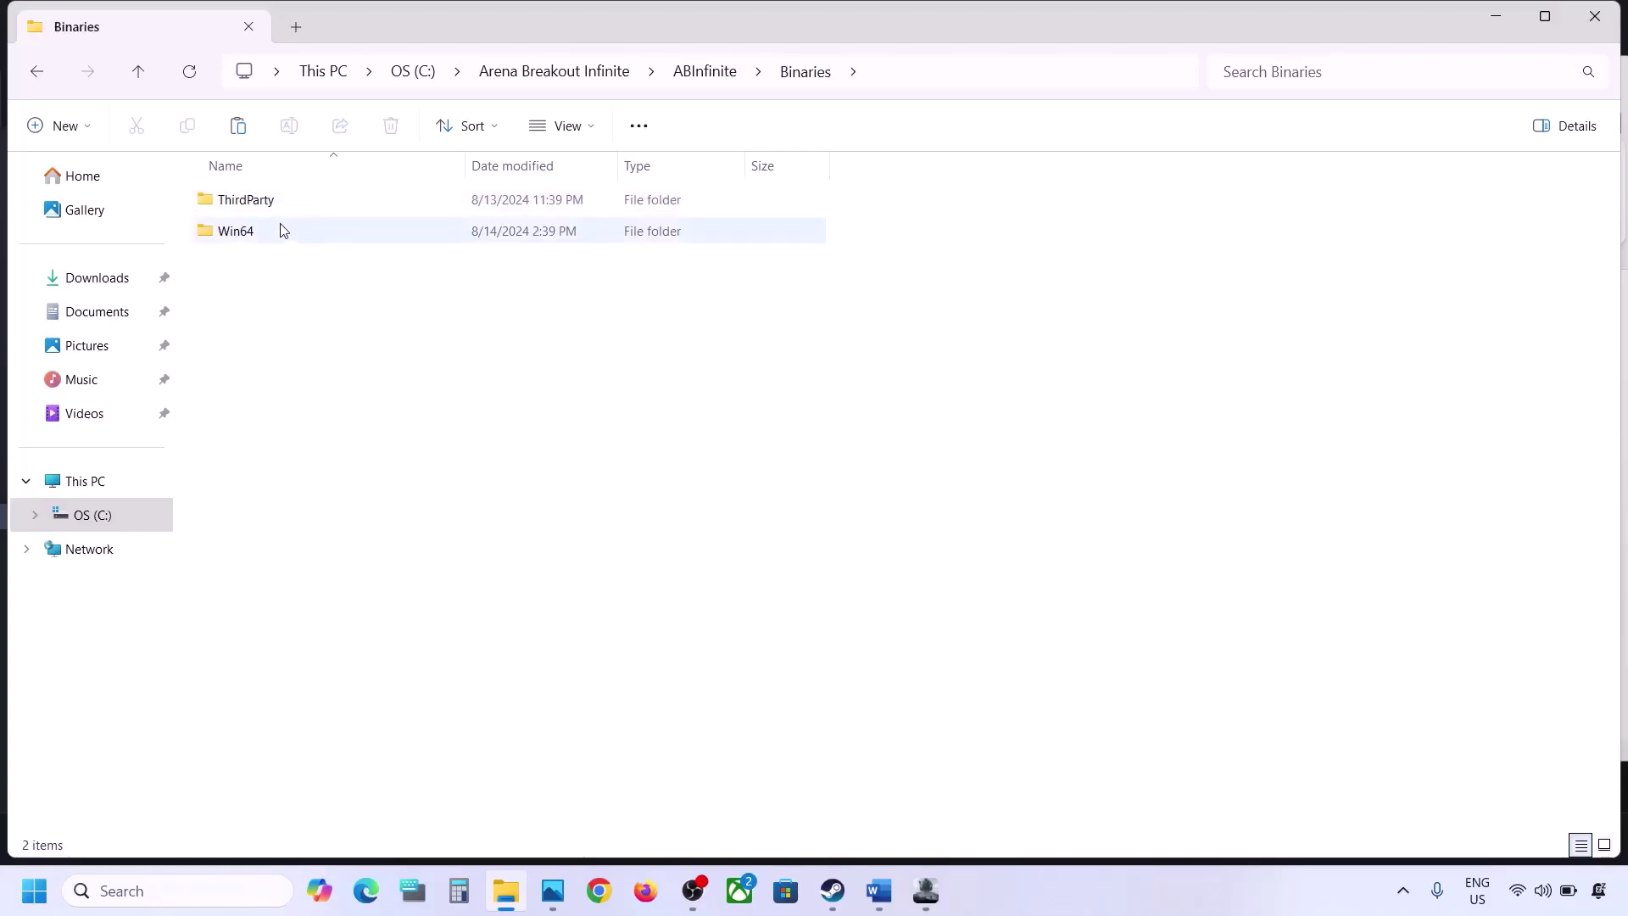
double_click(273, 232)
scroll(331, 577, "down", 5)
scroll(330, 576, "down", 1)
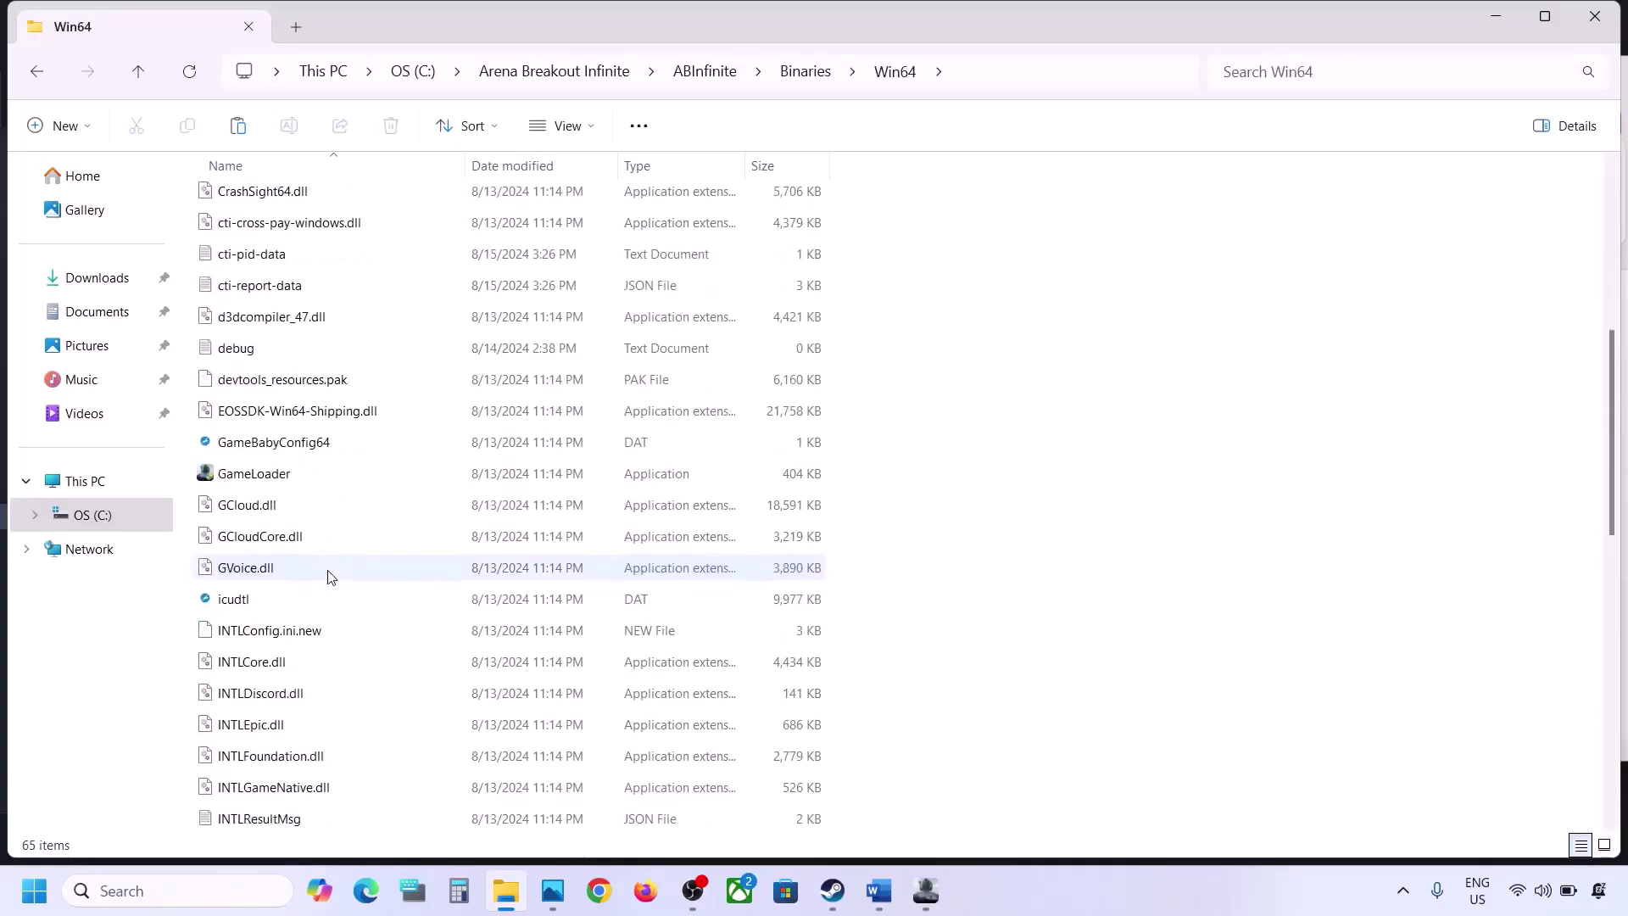
left_click(254, 477)
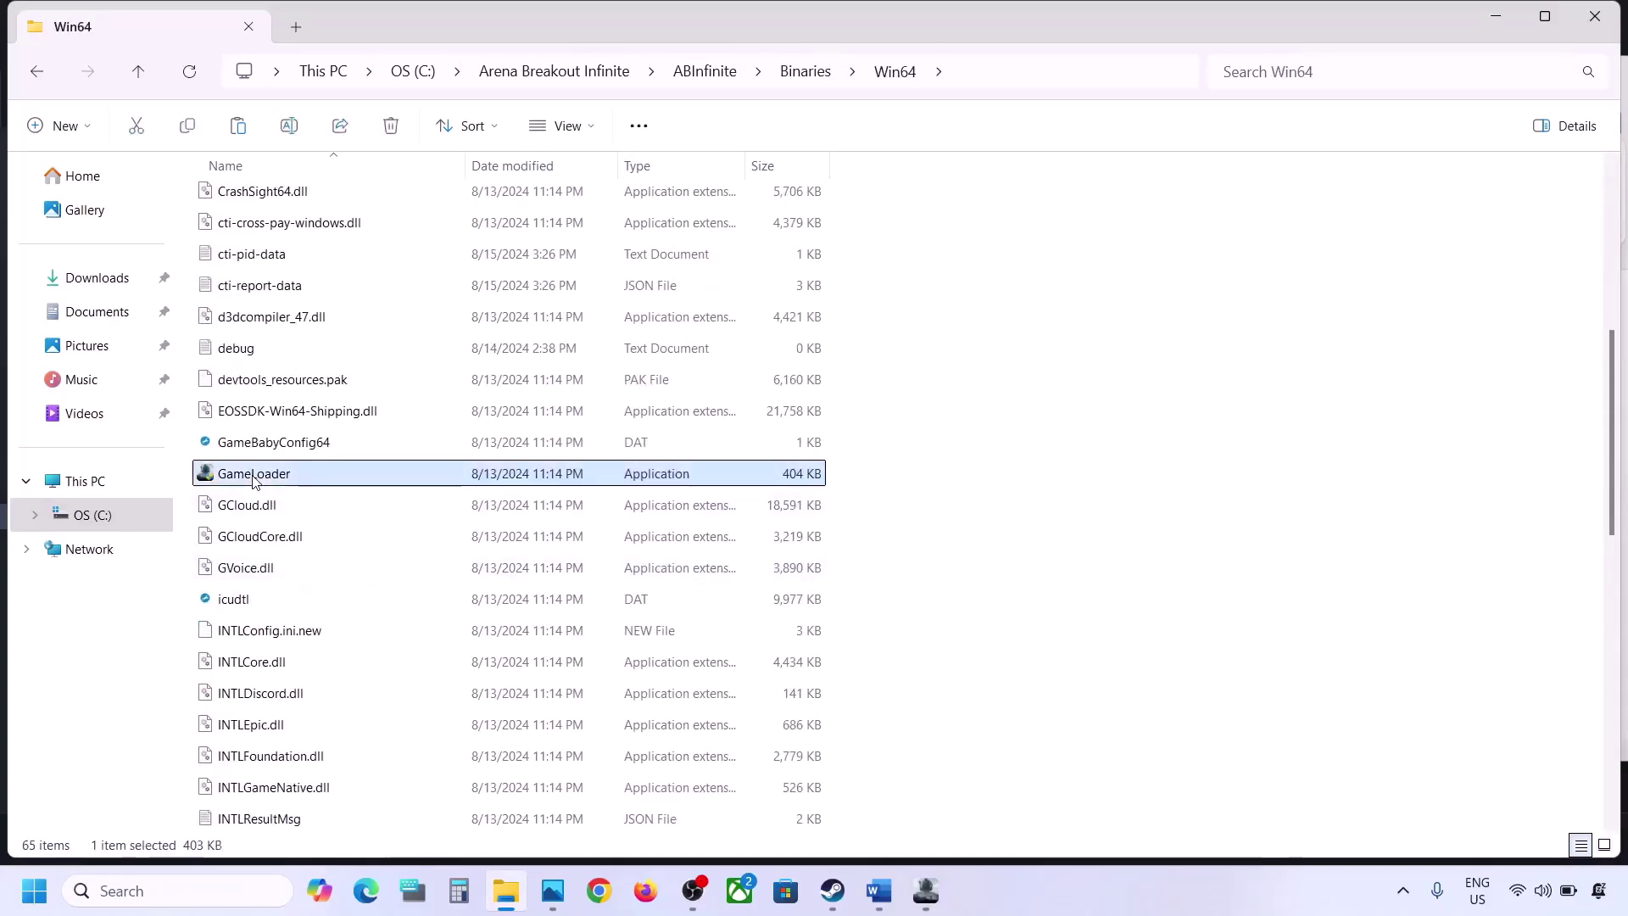
Set GameLoader to run as administrator and save its properties.
right_click(255, 479)
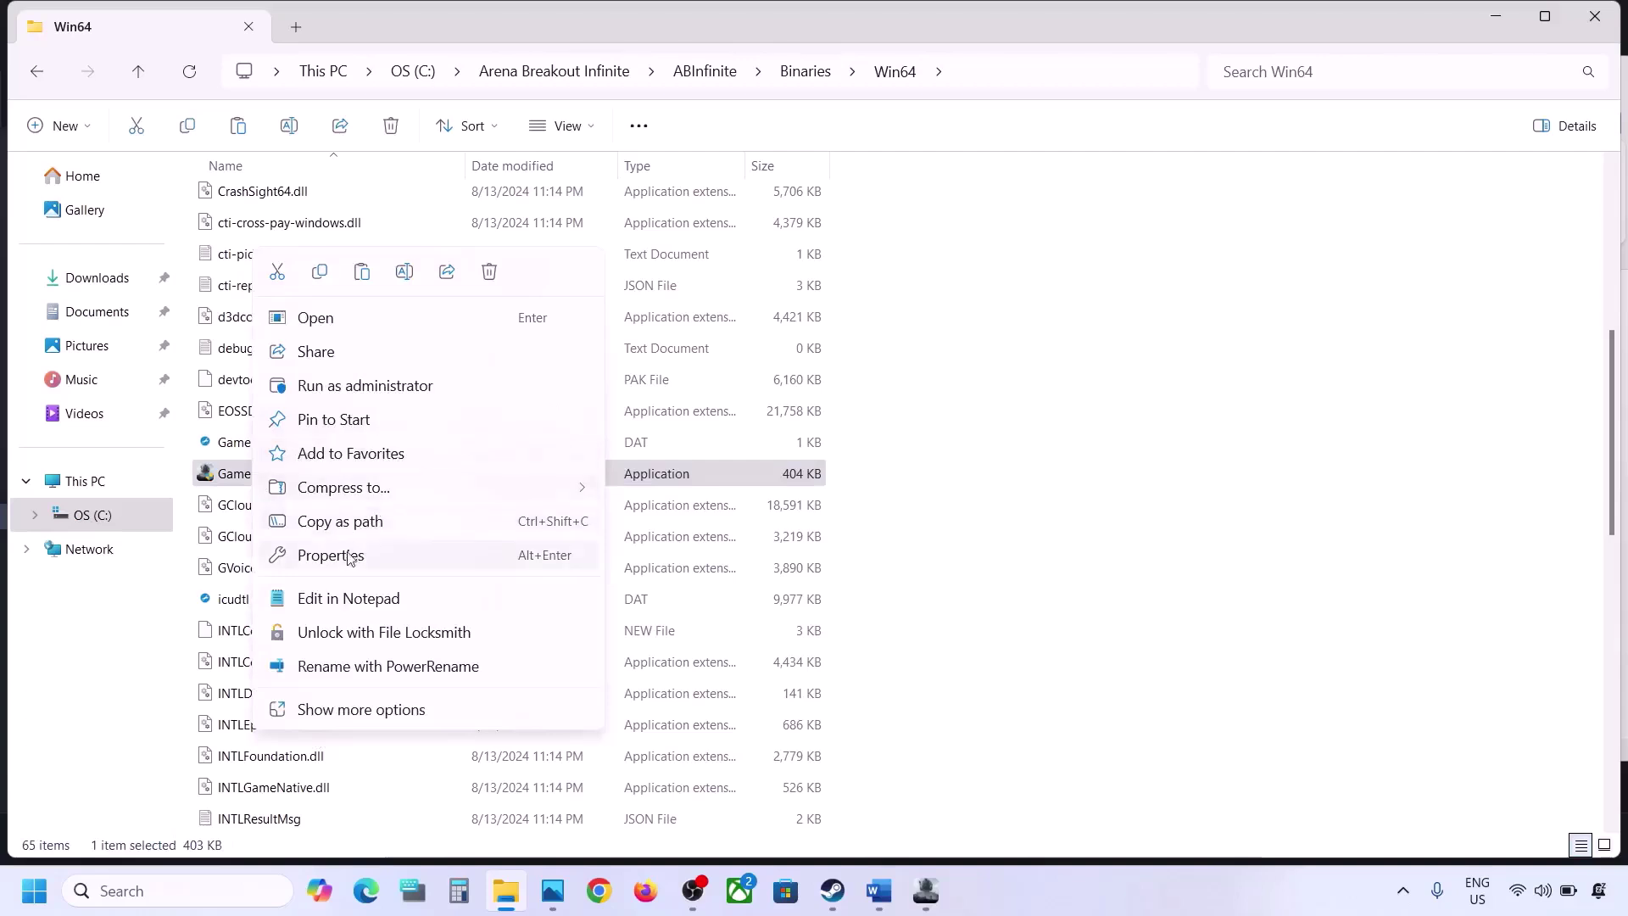
left_click(339, 557)
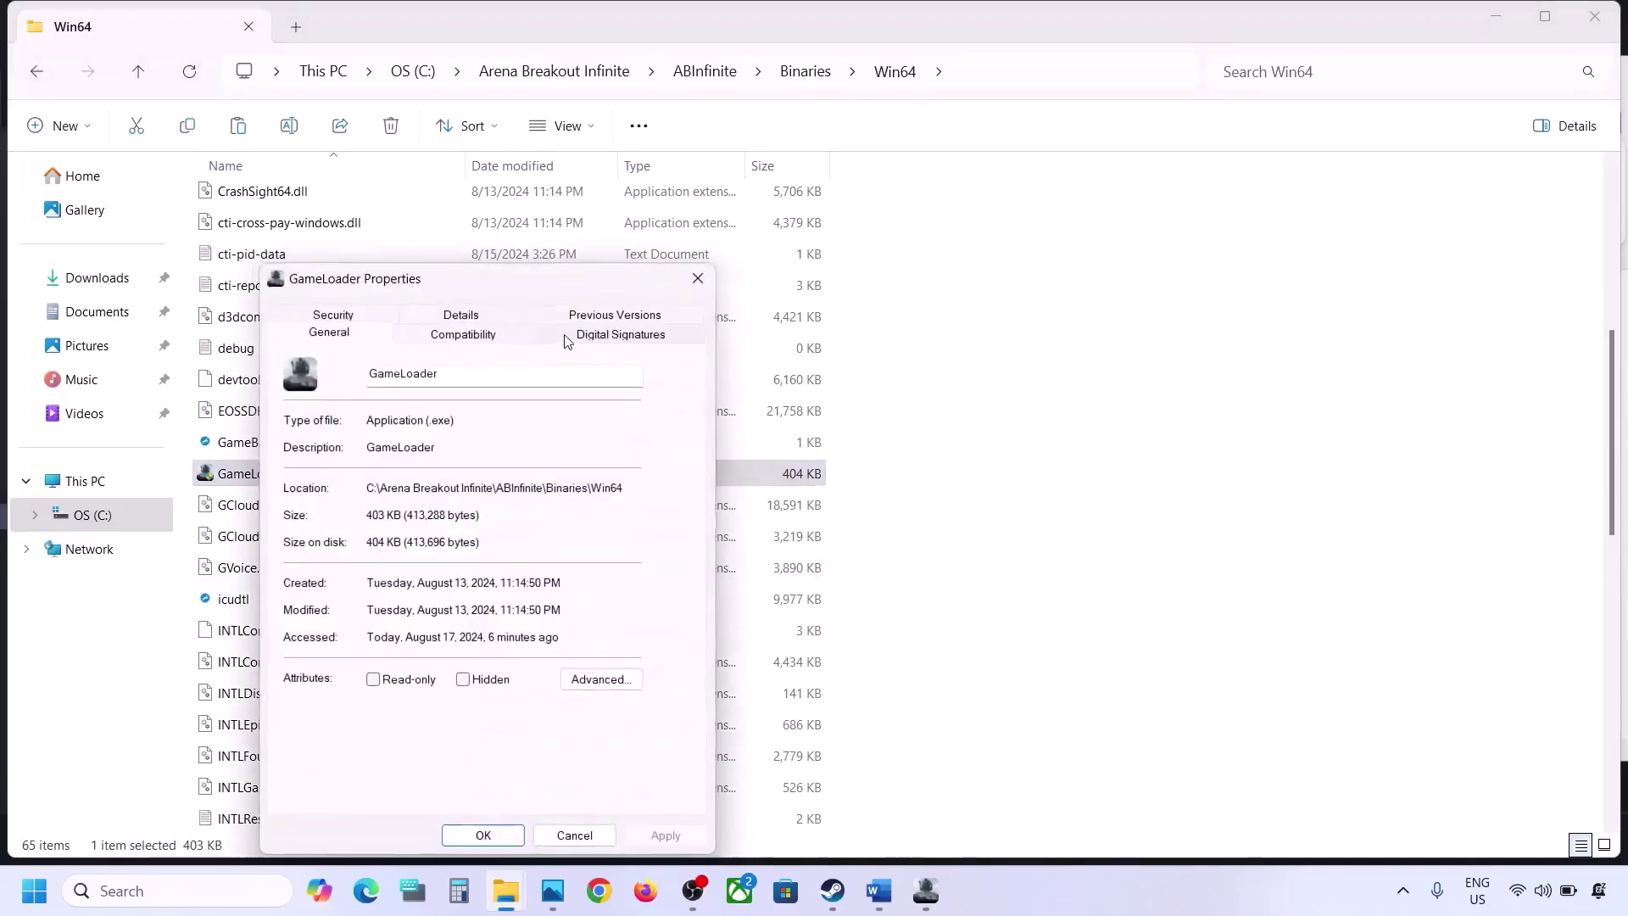
left_click(464, 336)
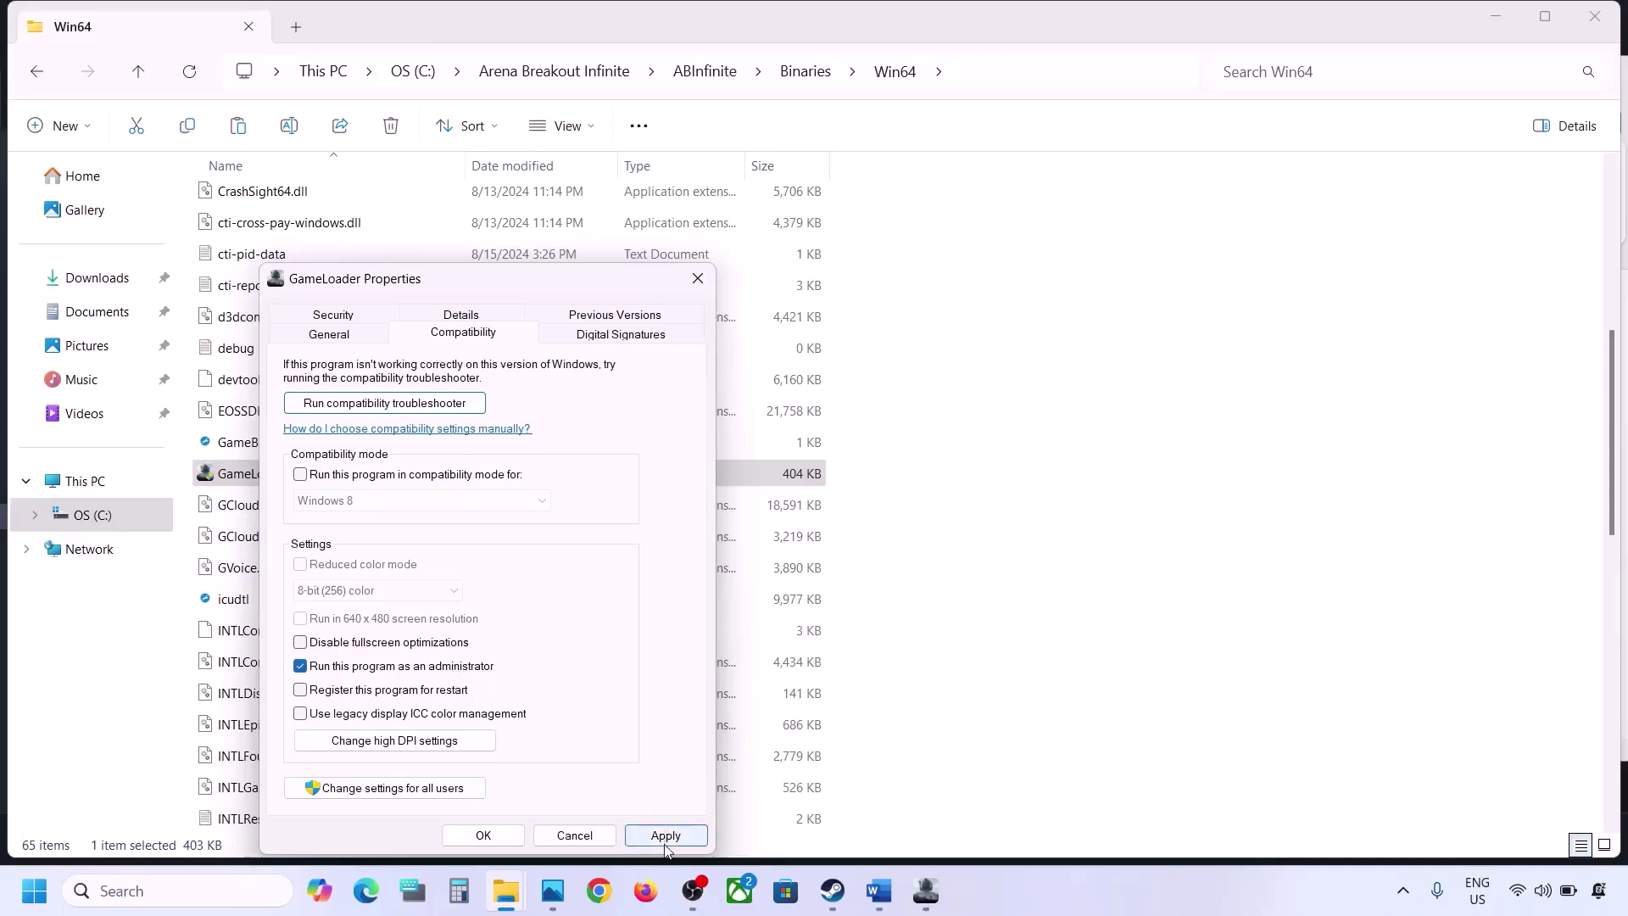
left_click(666, 837)
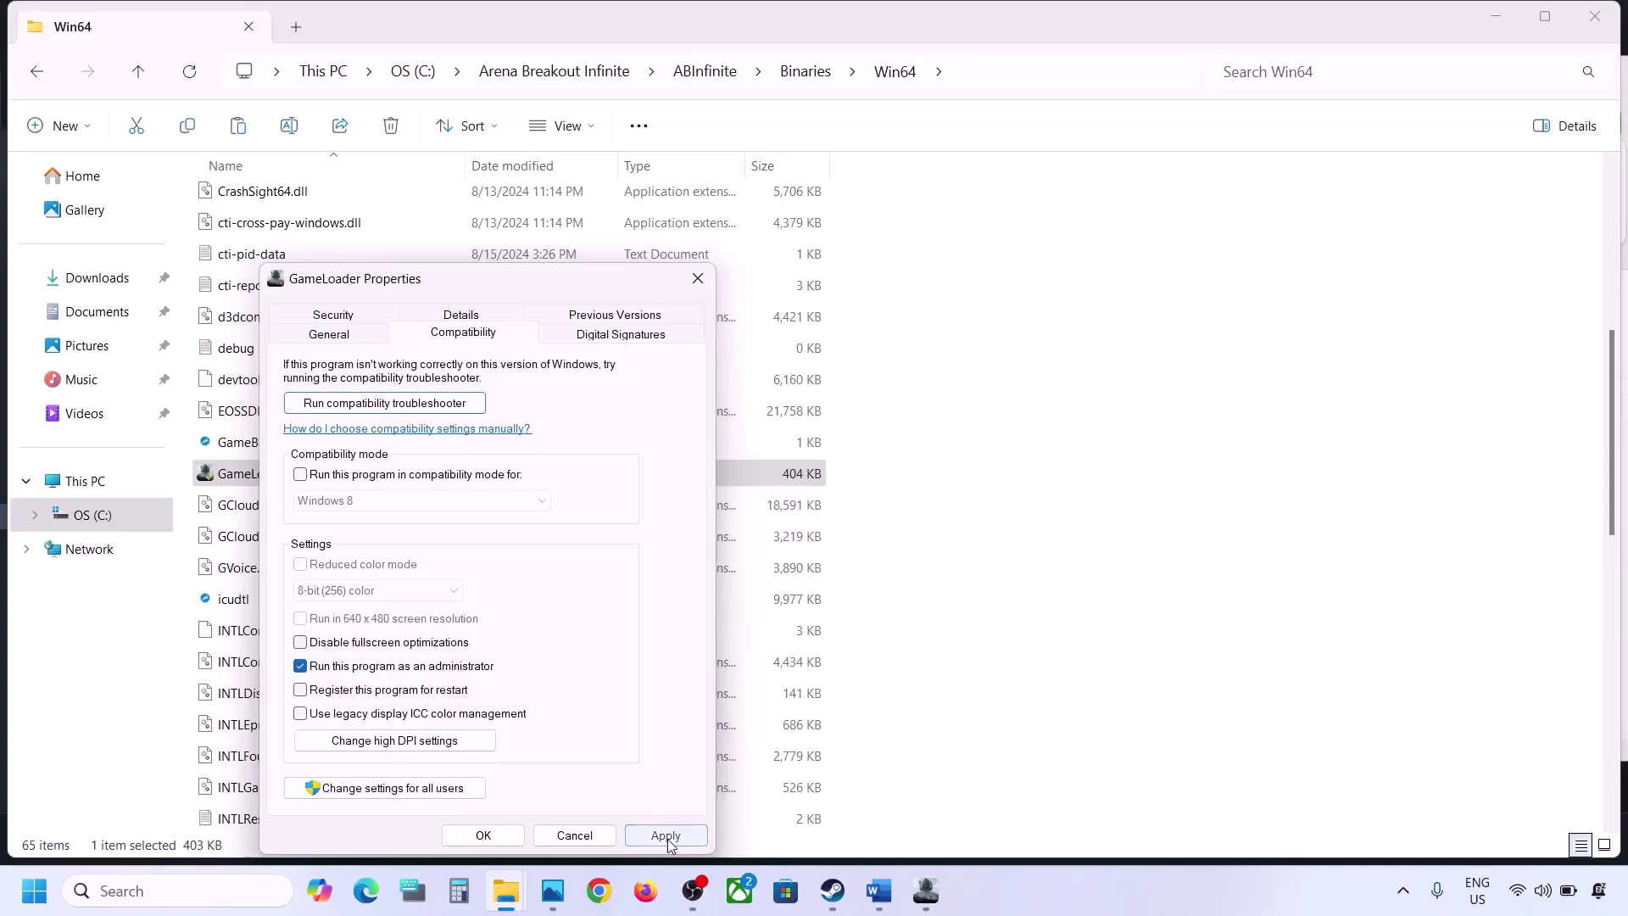
left_click(492, 838)
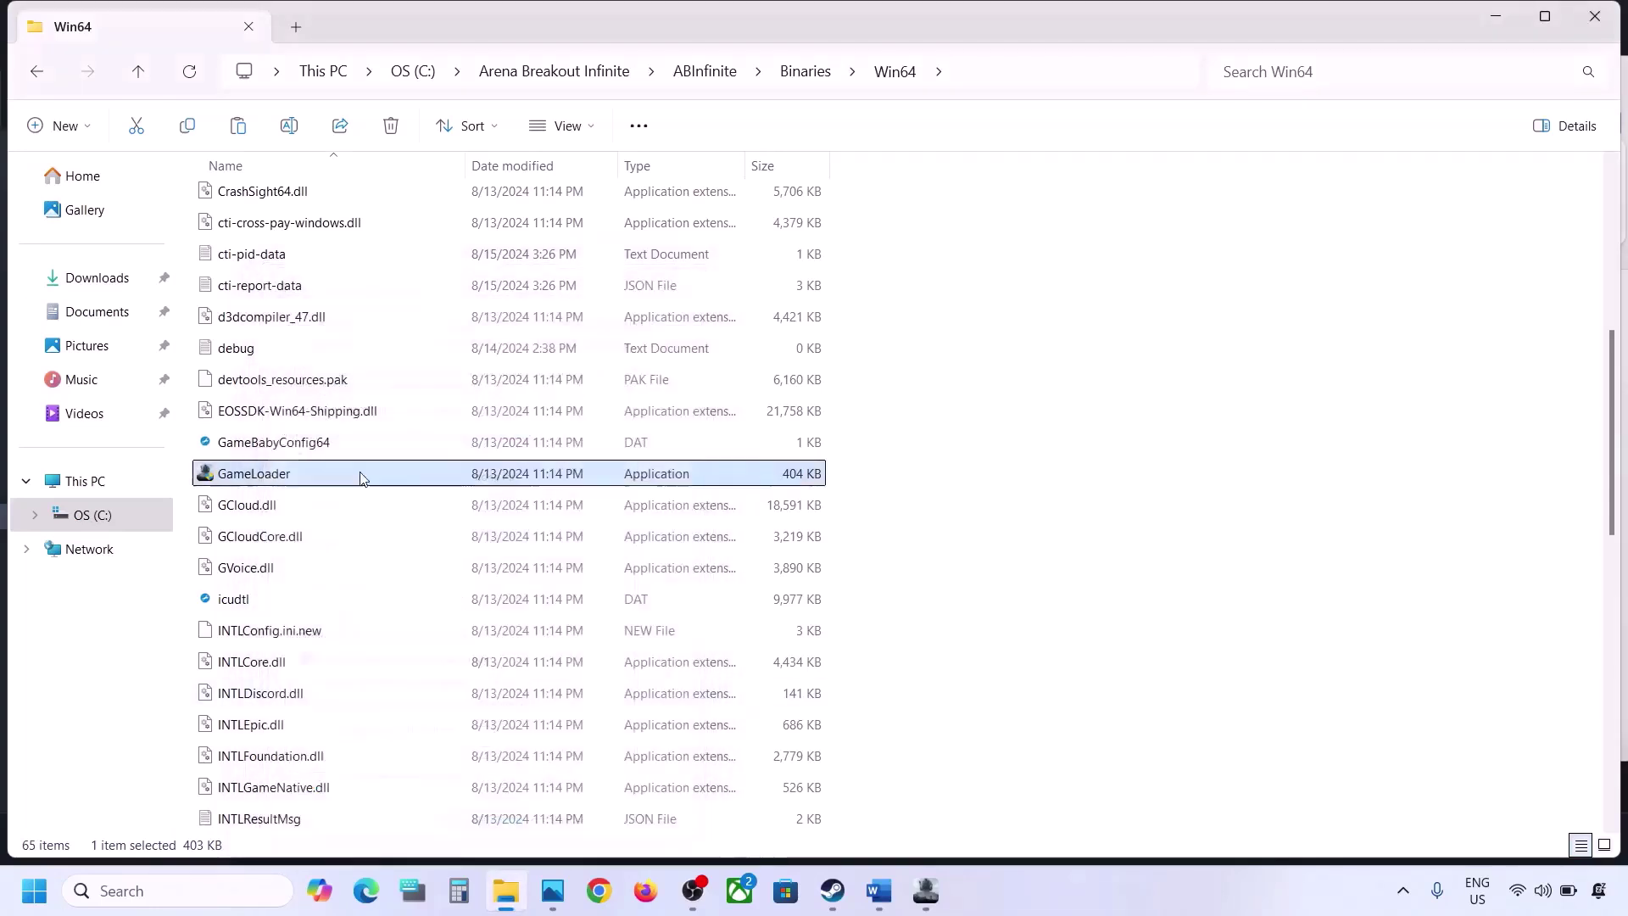
Give GameLoader Windows 7 compatibility mode with fullscreen optimizations disabled, and save.
right_click(284, 476)
left_click(383, 561)
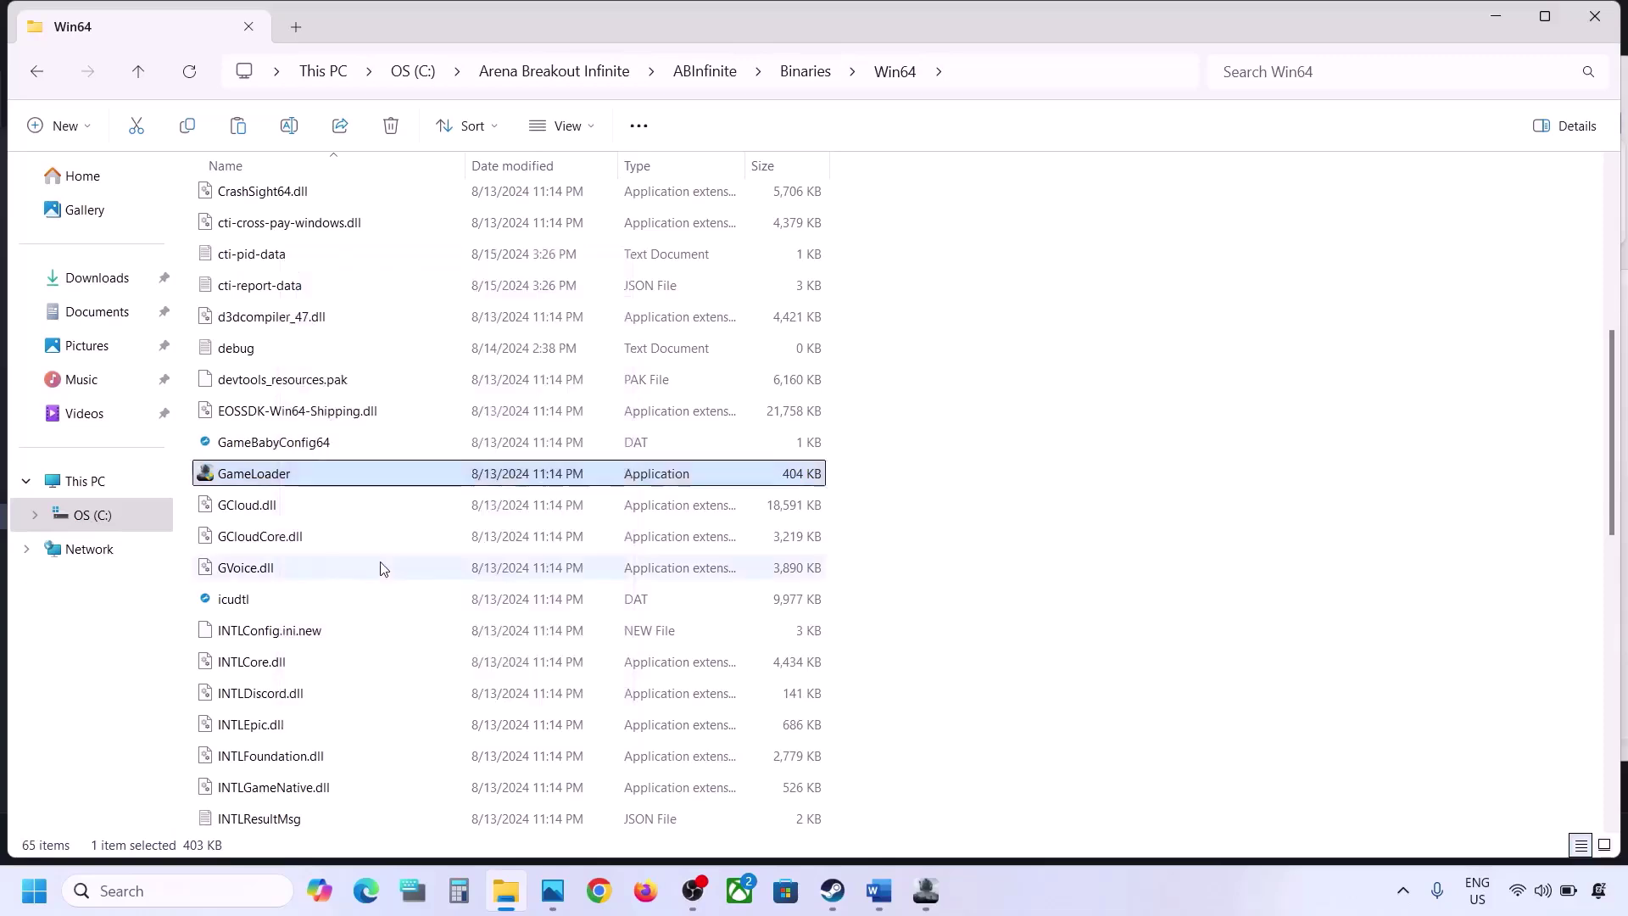
left_click(445, 336)
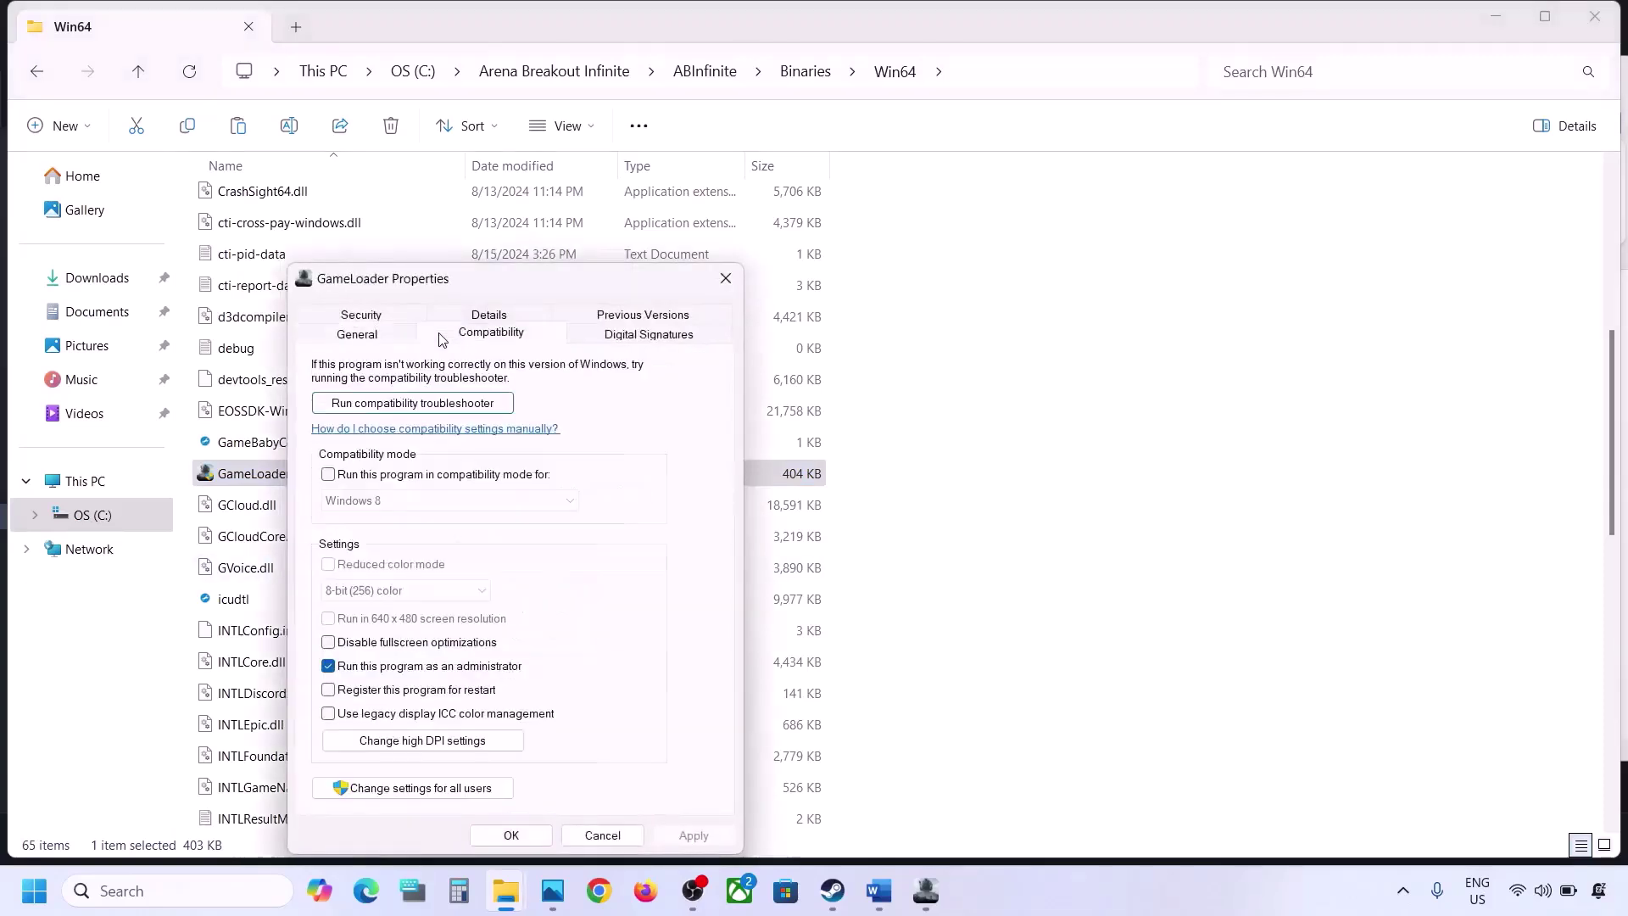
left_click(328, 474)
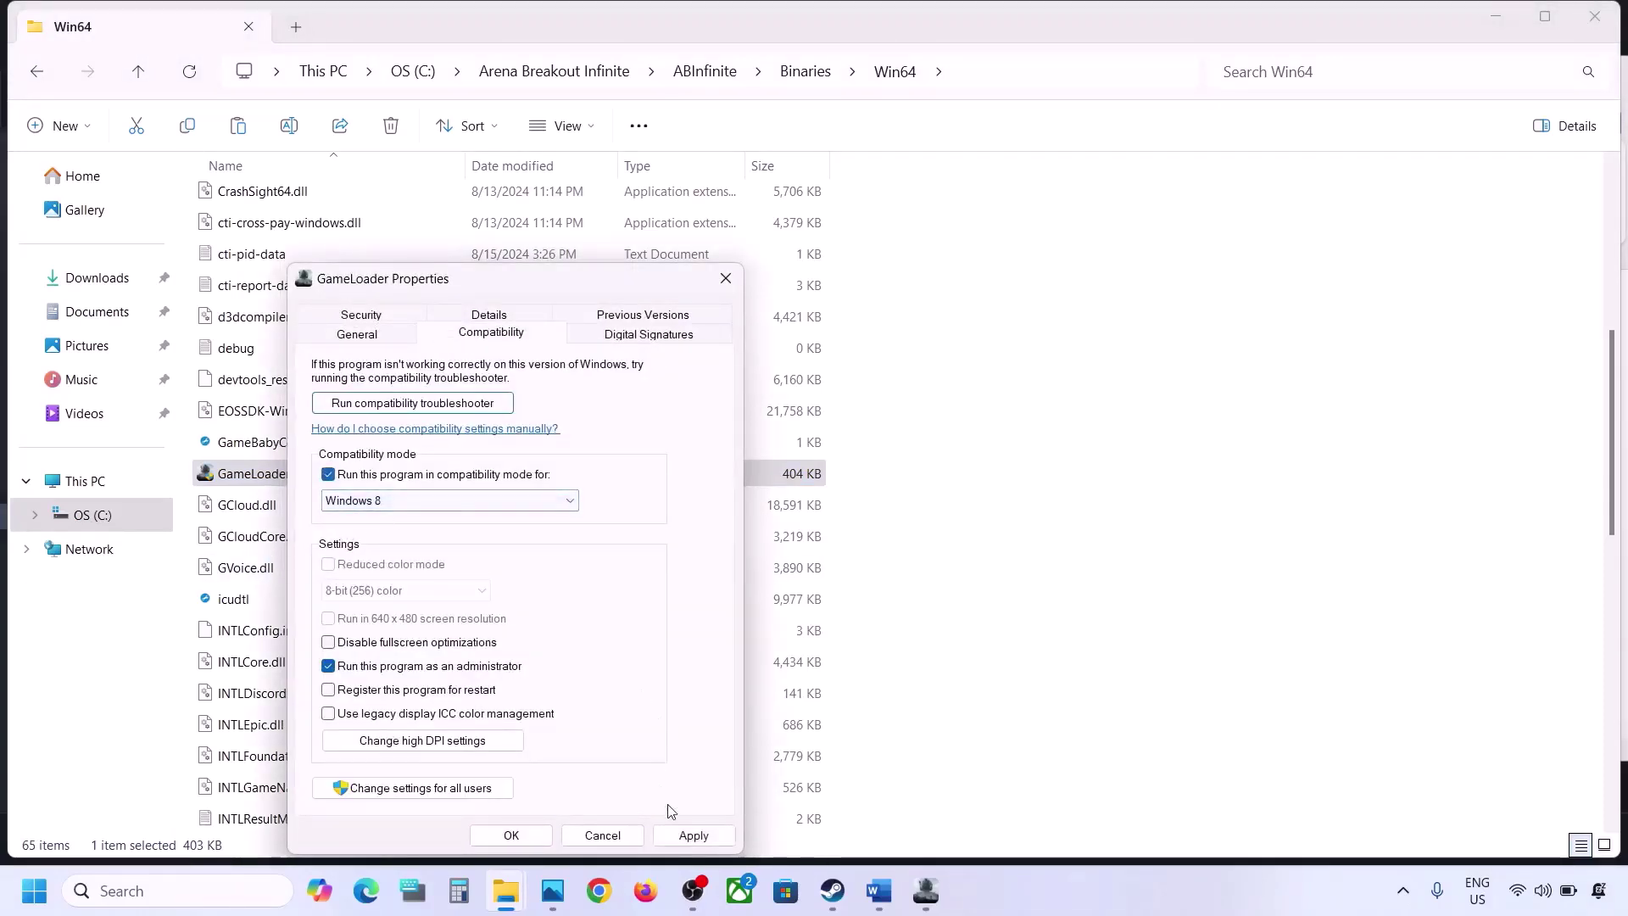
left_click(675, 837)
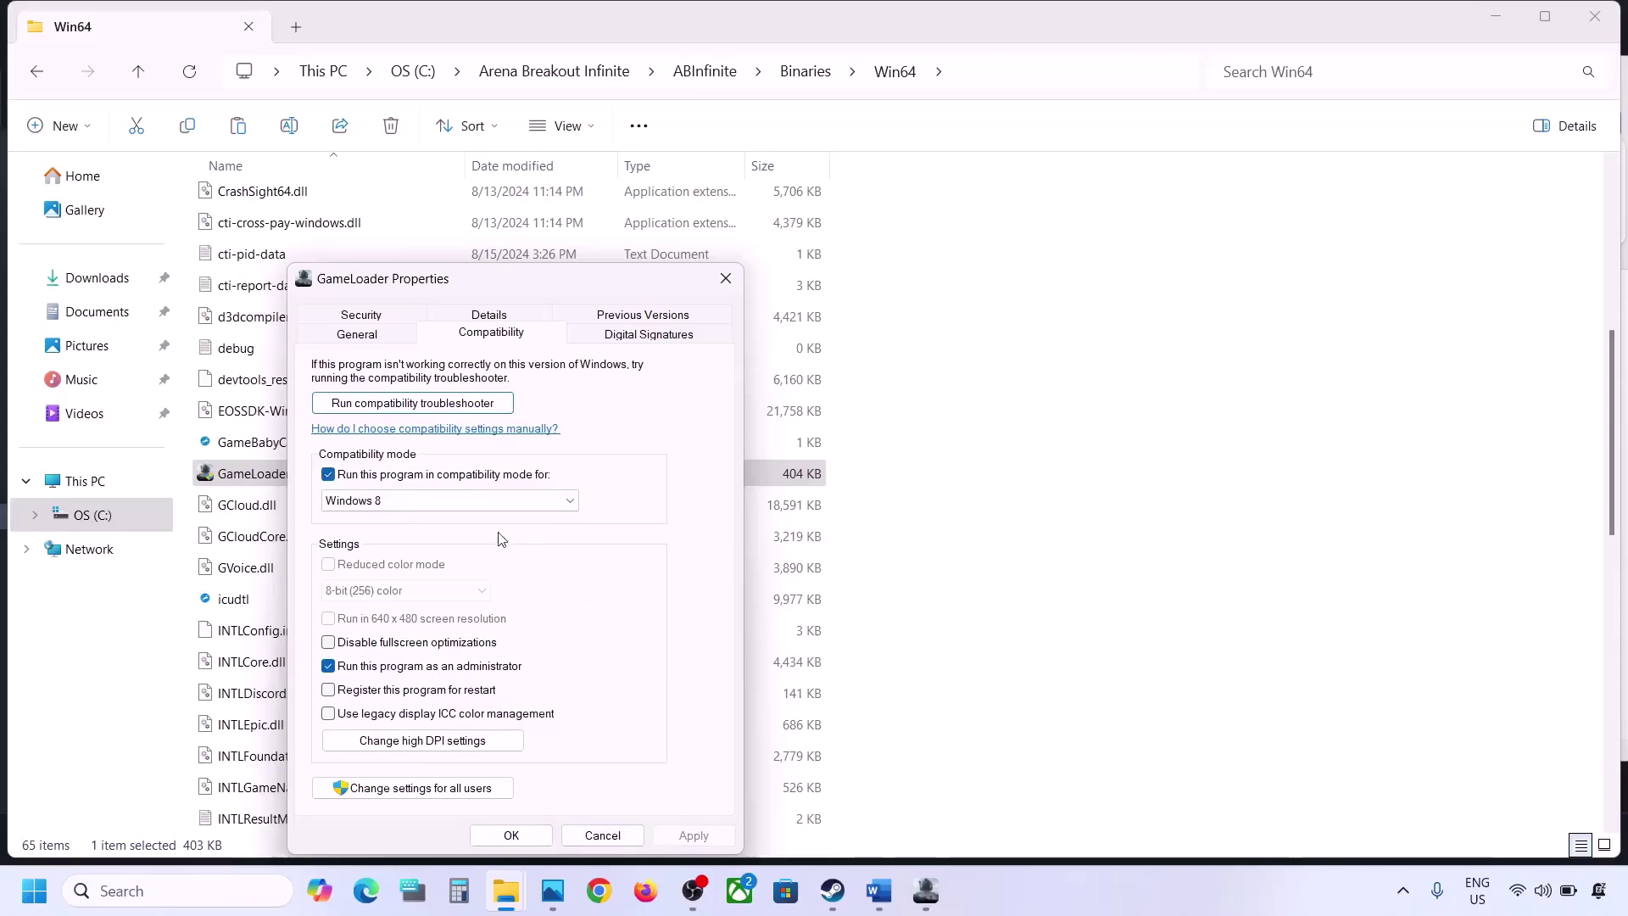
left_click(465, 501)
left_click(398, 561)
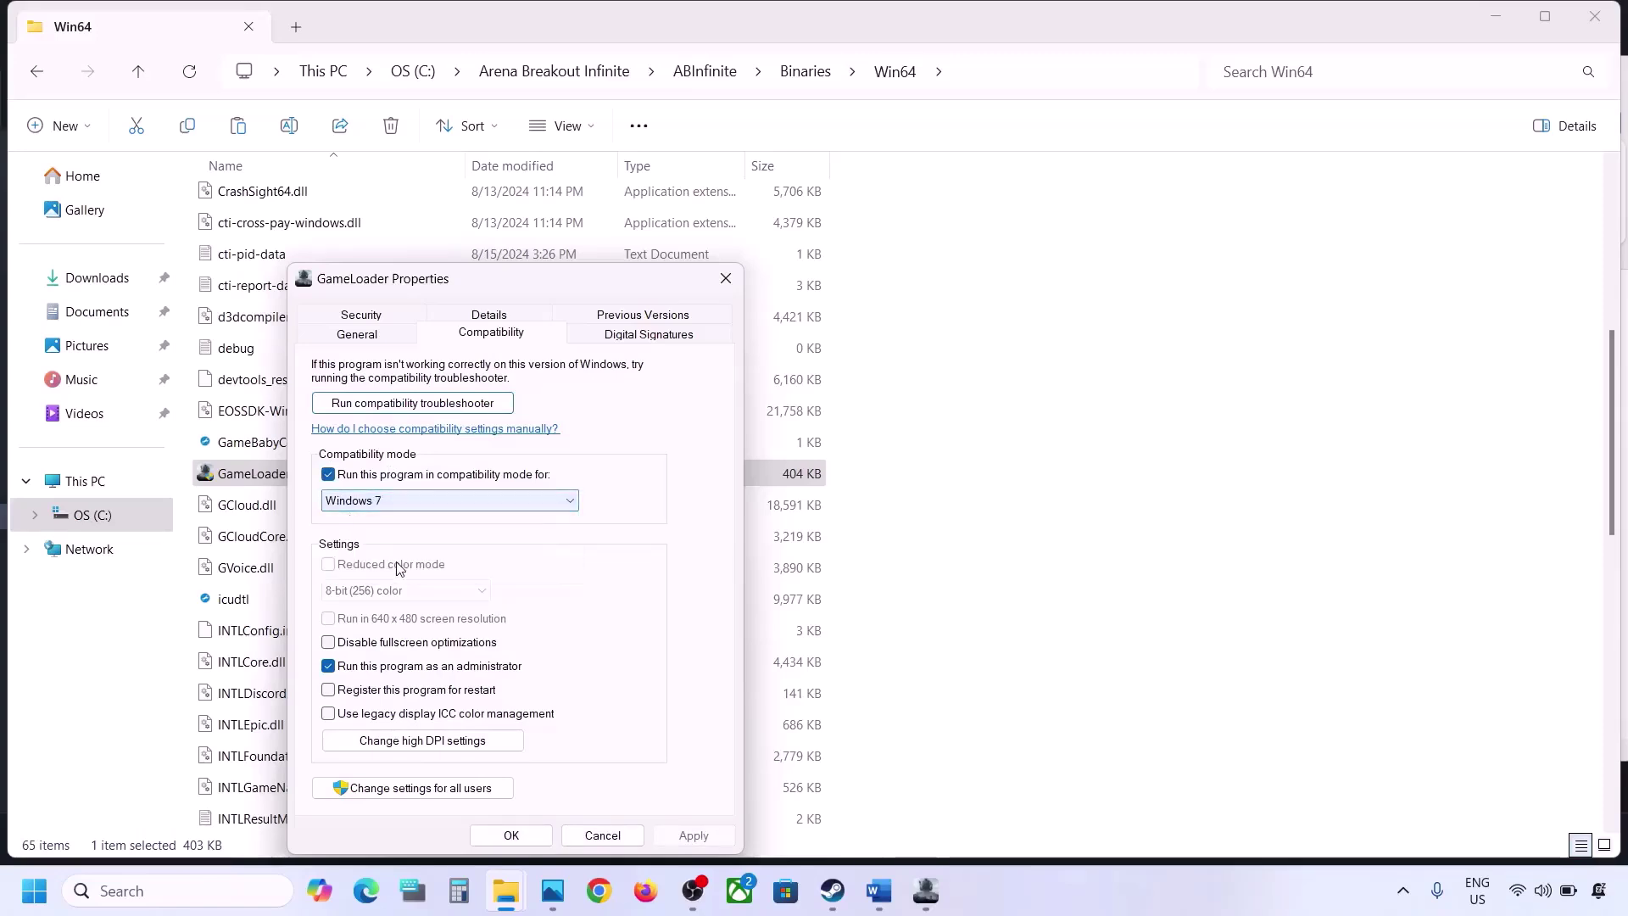
left_click(677, 836)
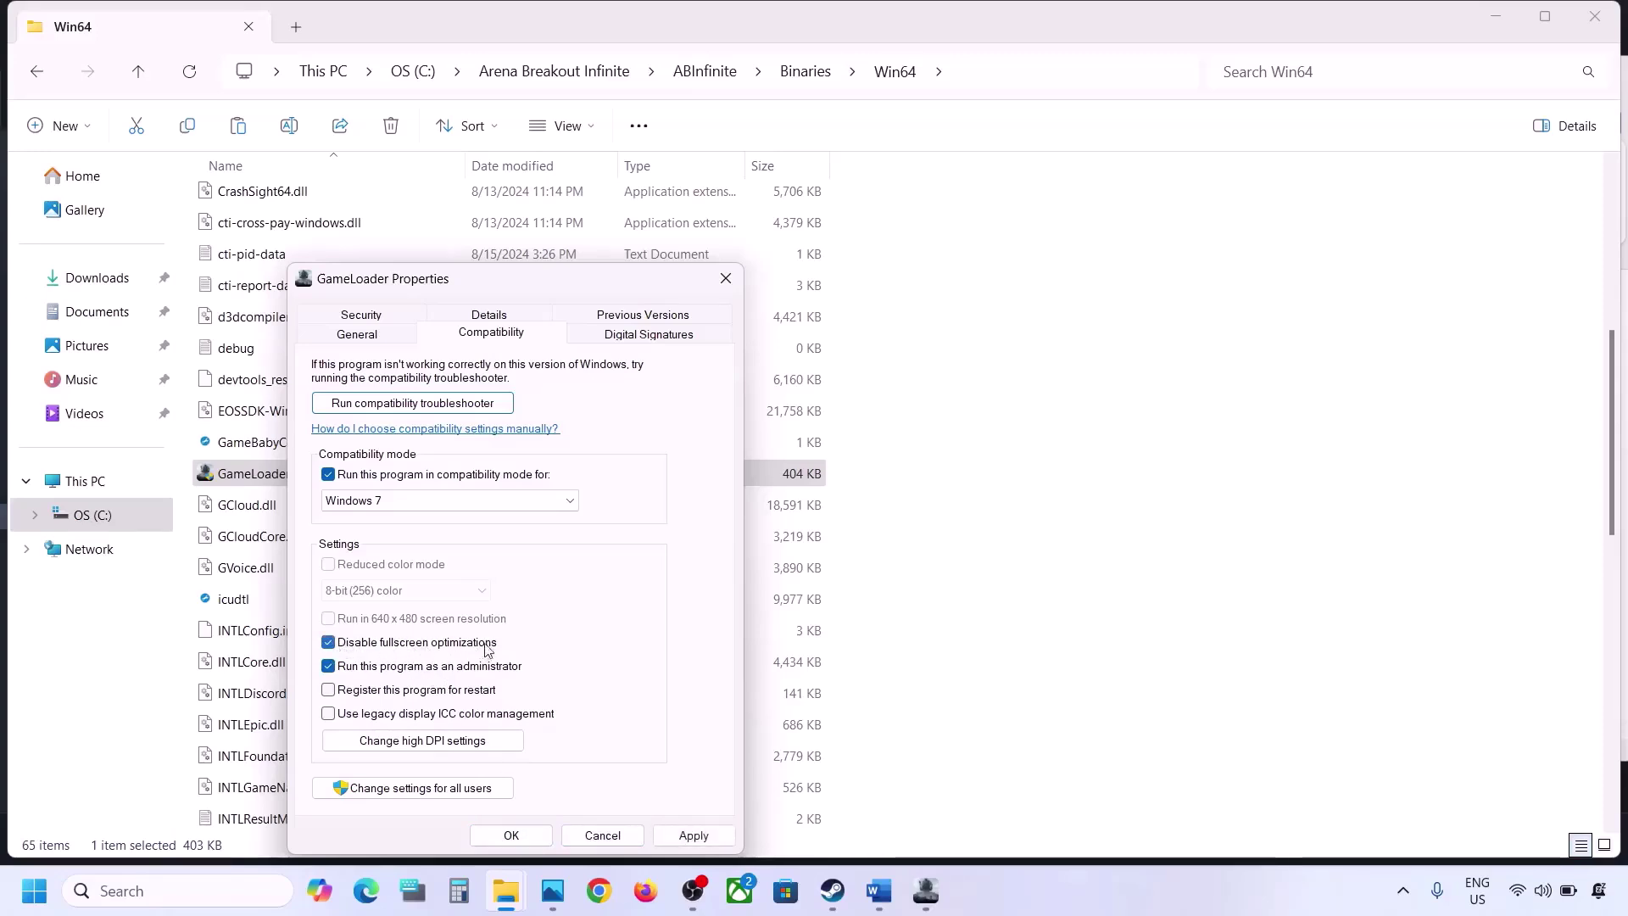
left_click(683, 835)
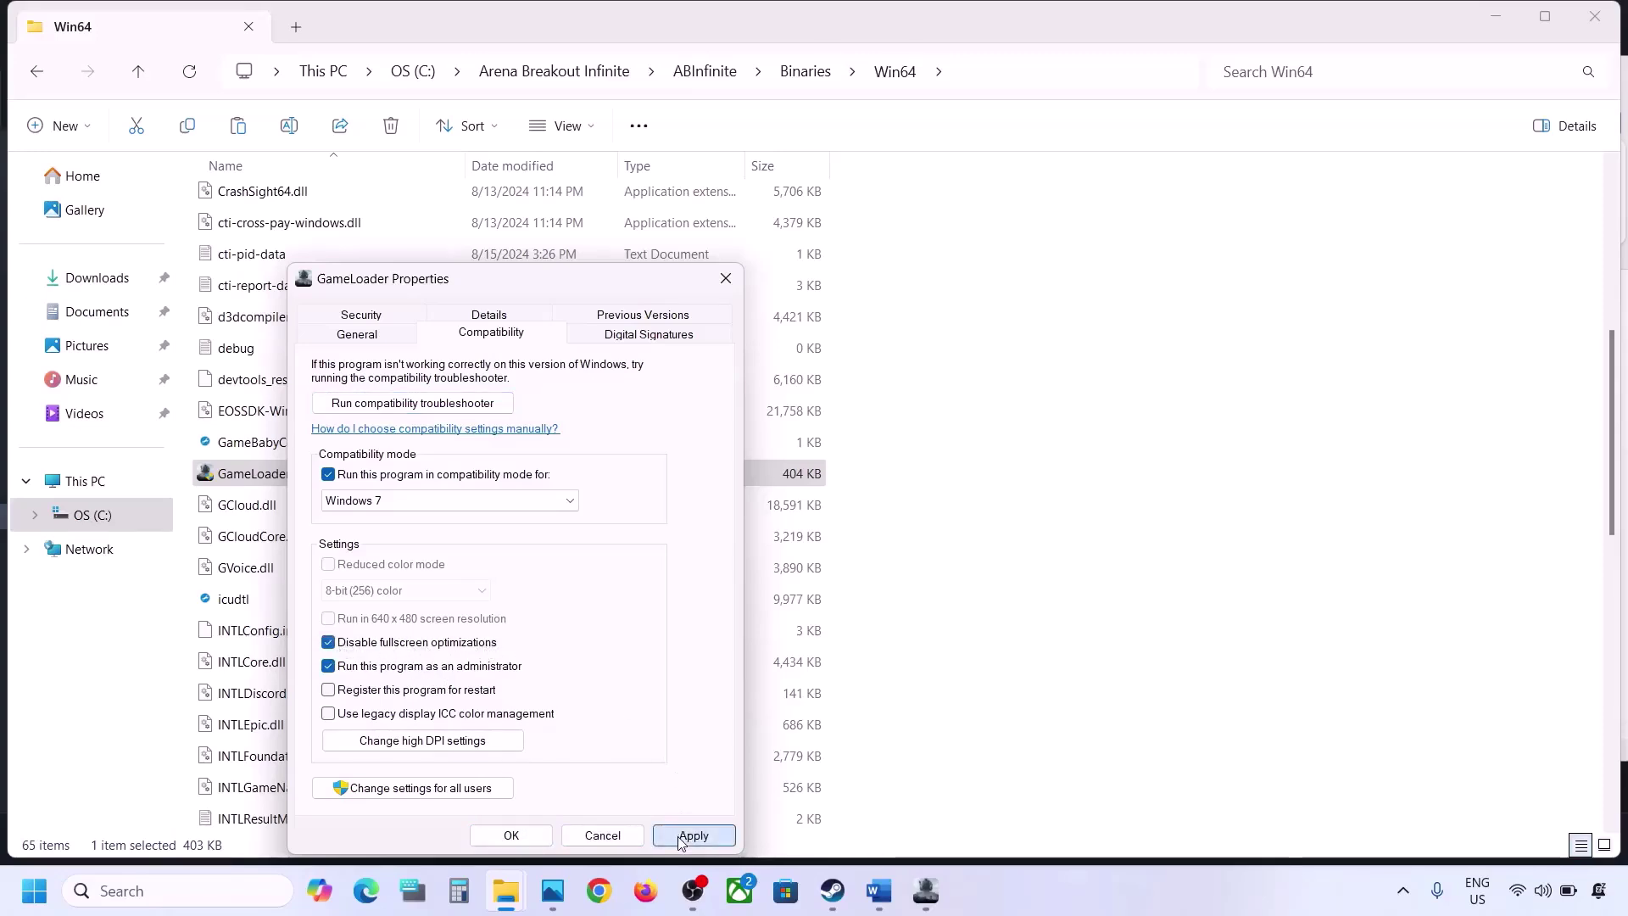
left_click(522, 838)
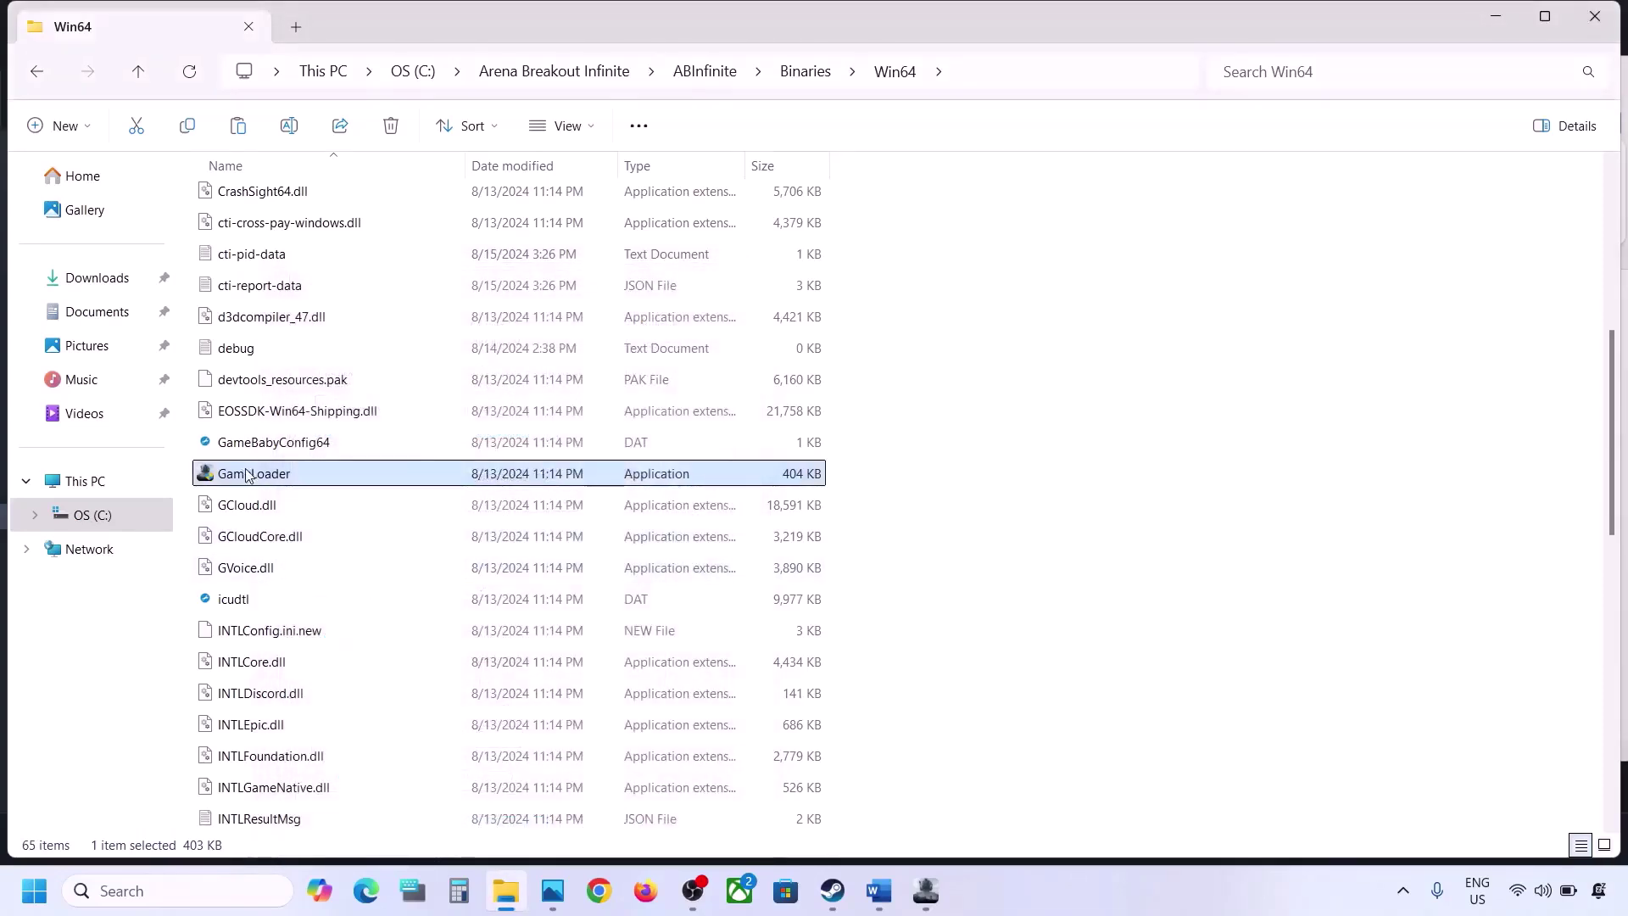
Turn on Windows 7 compatibility mode for UAGame, keeping Run as administrator, and save.
scroll(249, 476, "down", 9)
left_click(274, 602)
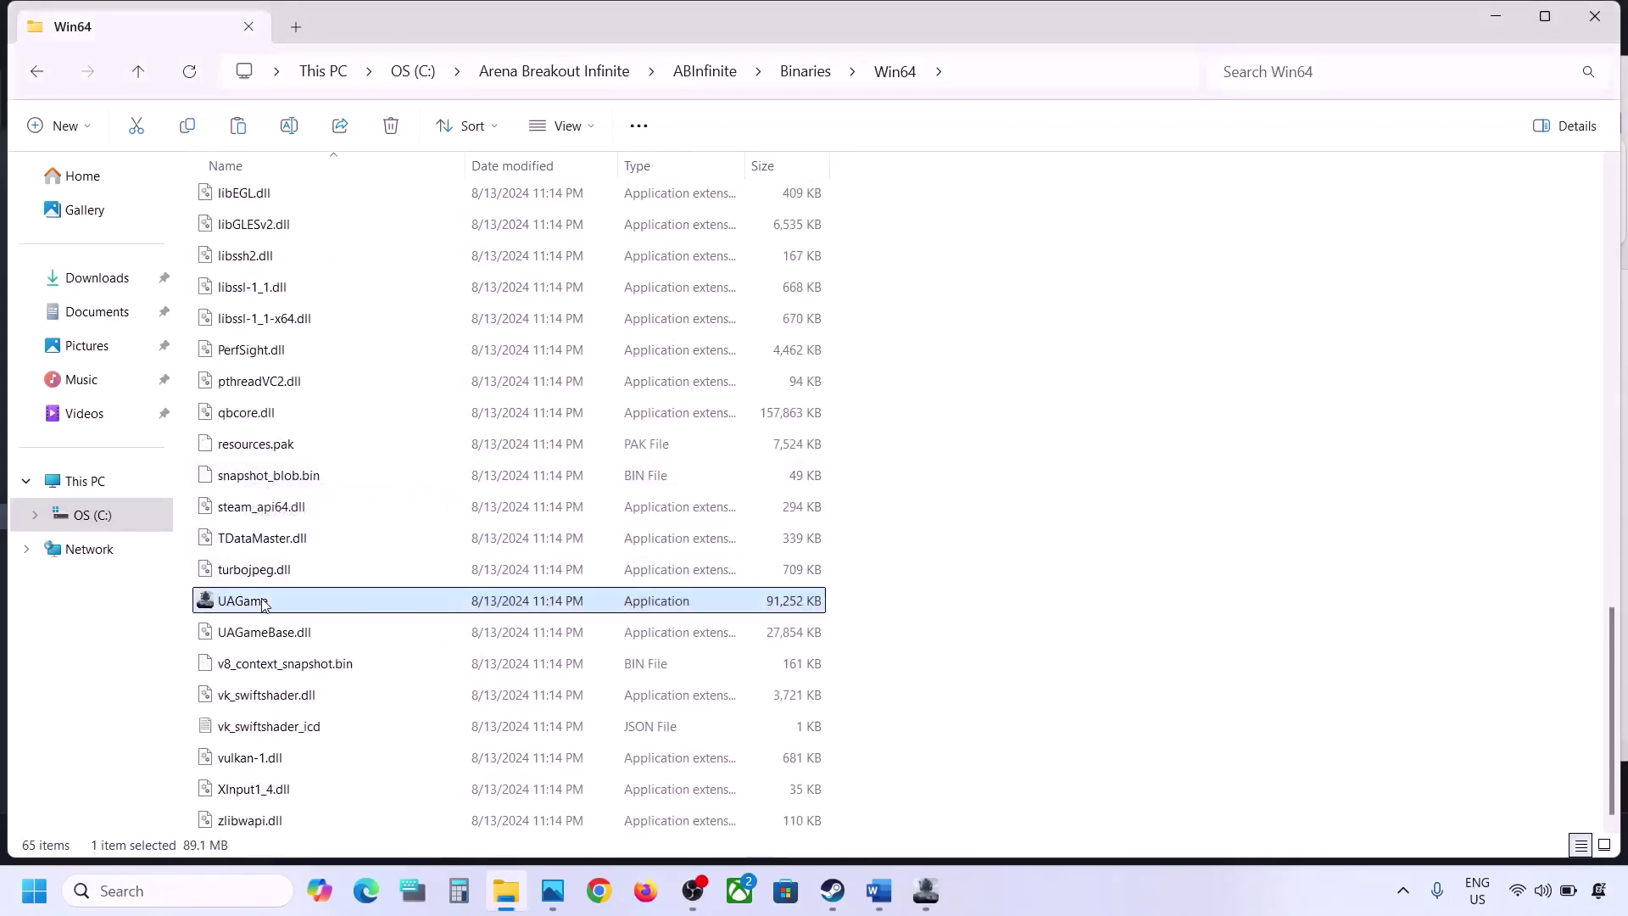
right_click(305, 600)
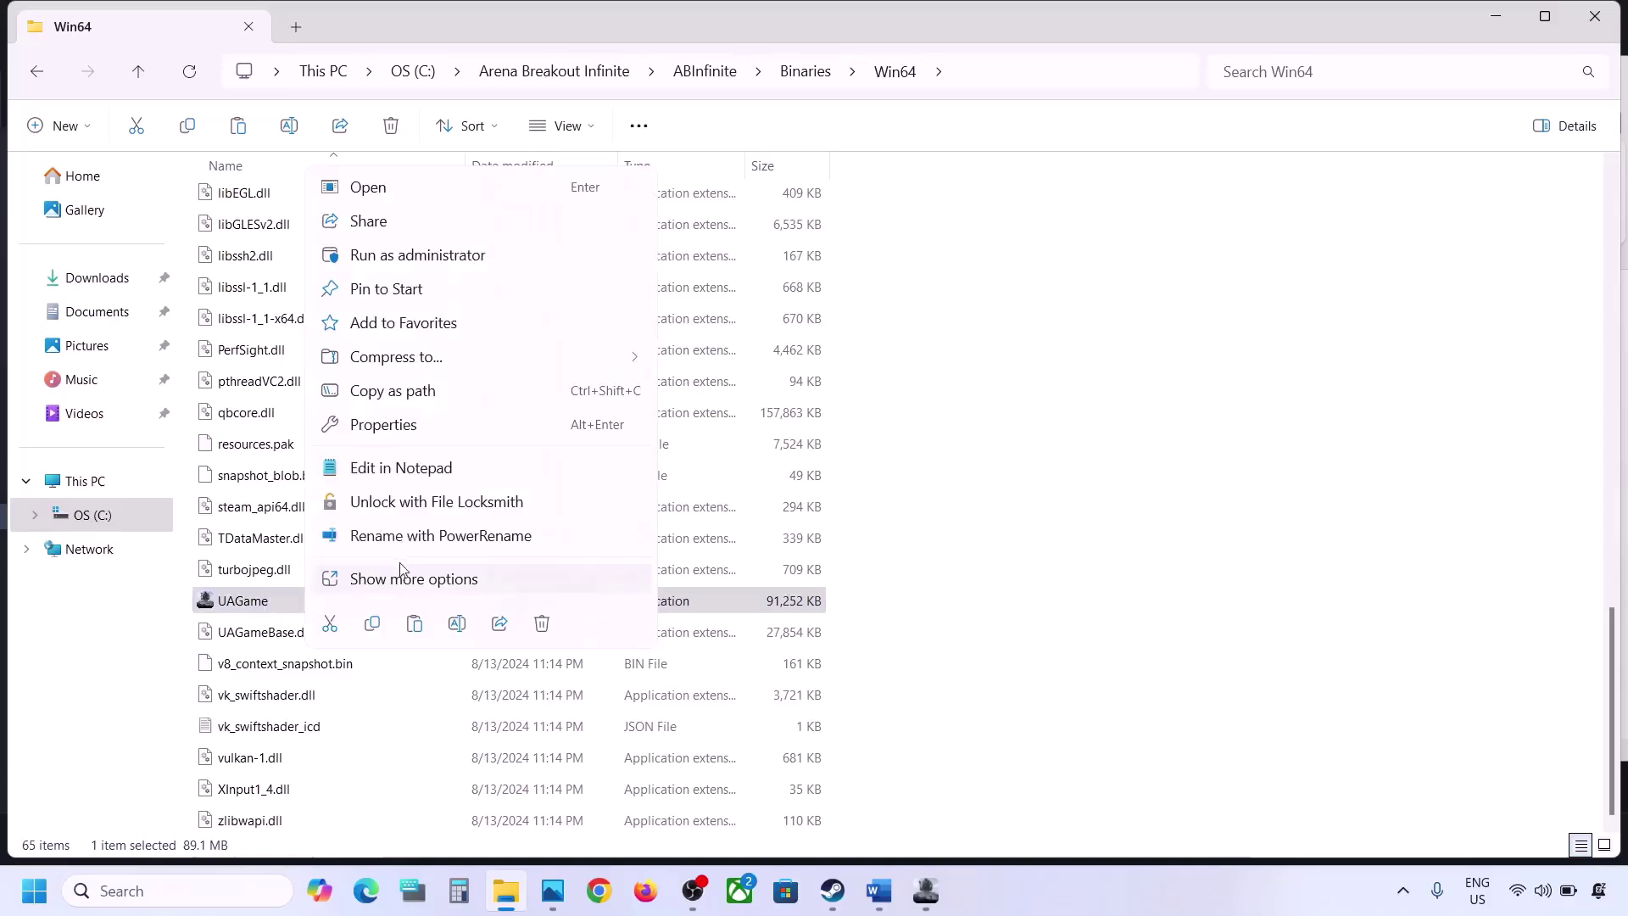
left_click(400, 426)
left_click(496, 339)
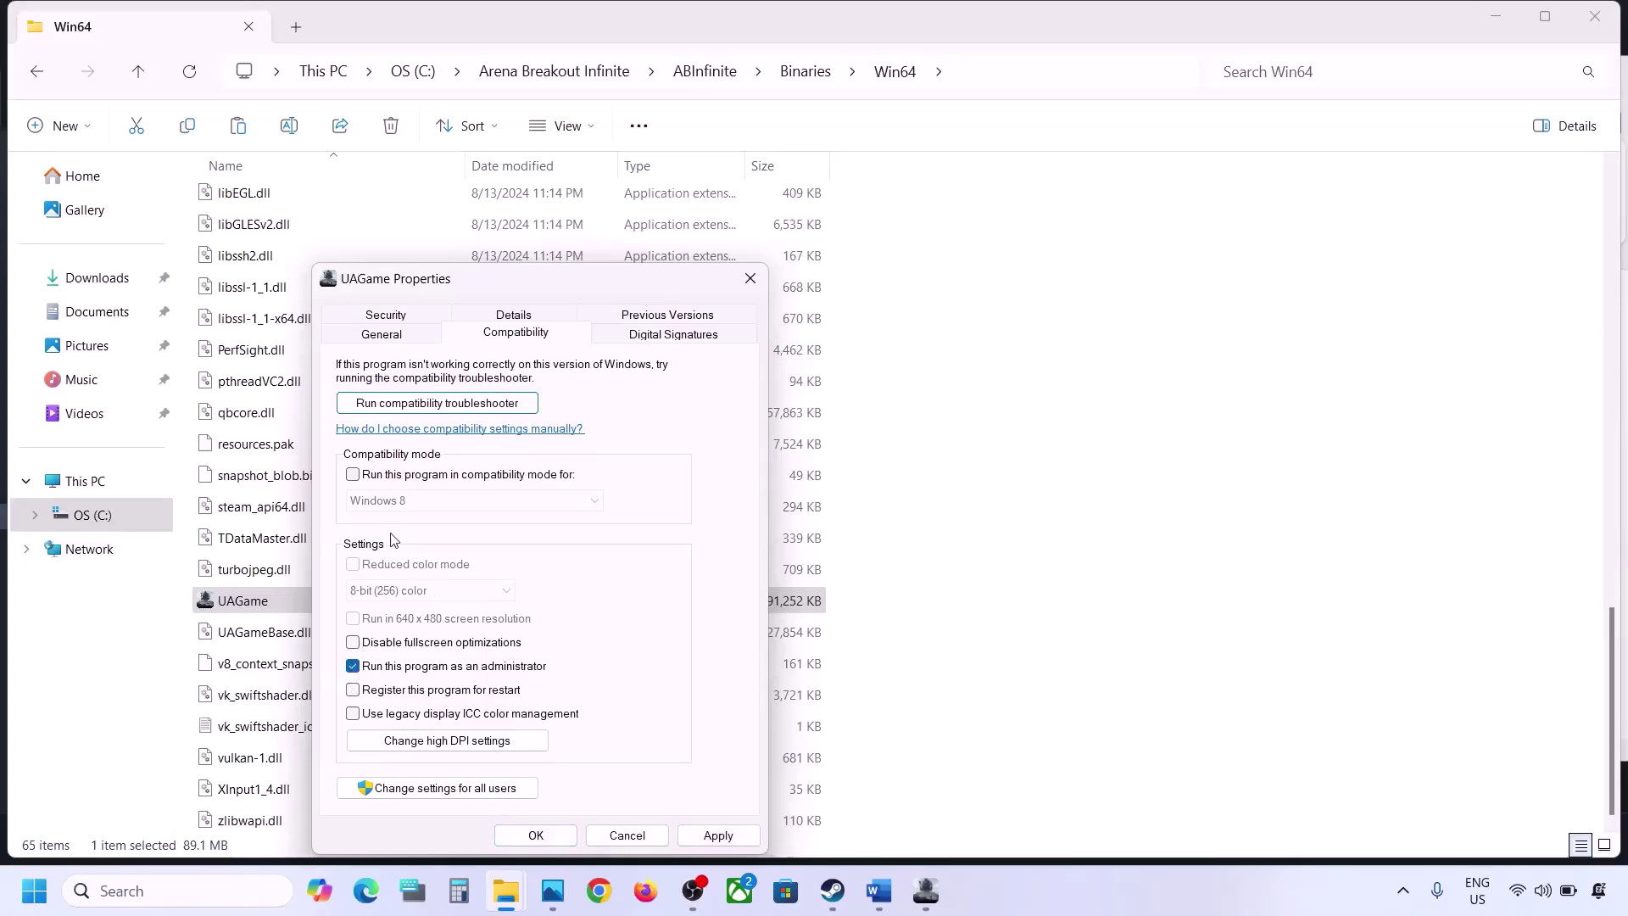
left_click(353, 475)
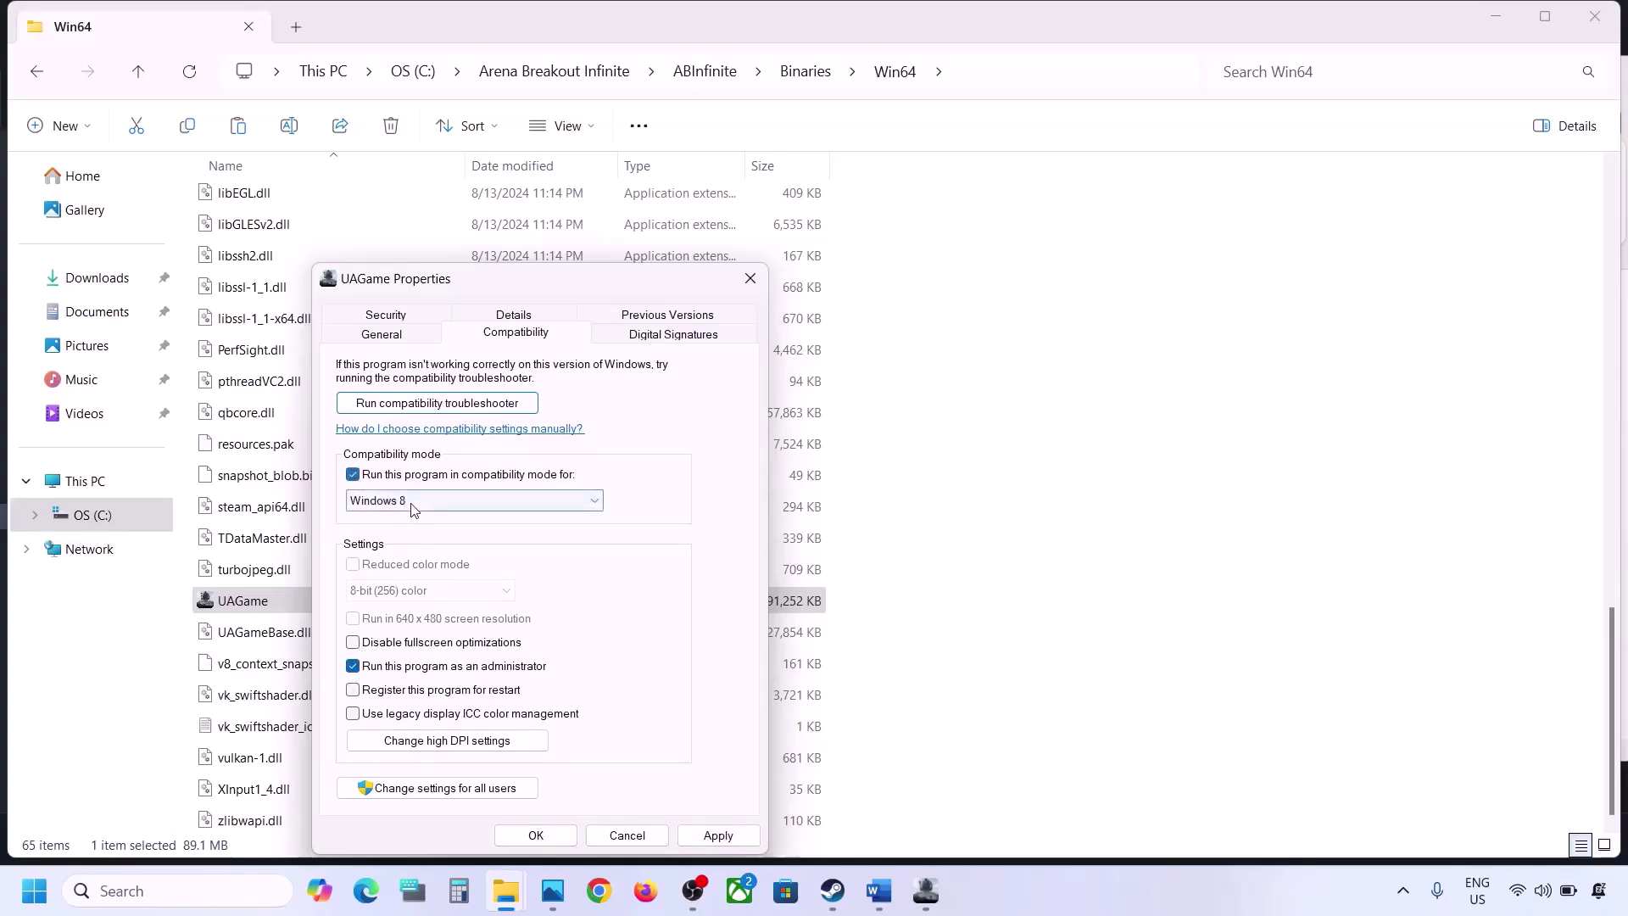
left_click(691, 835)
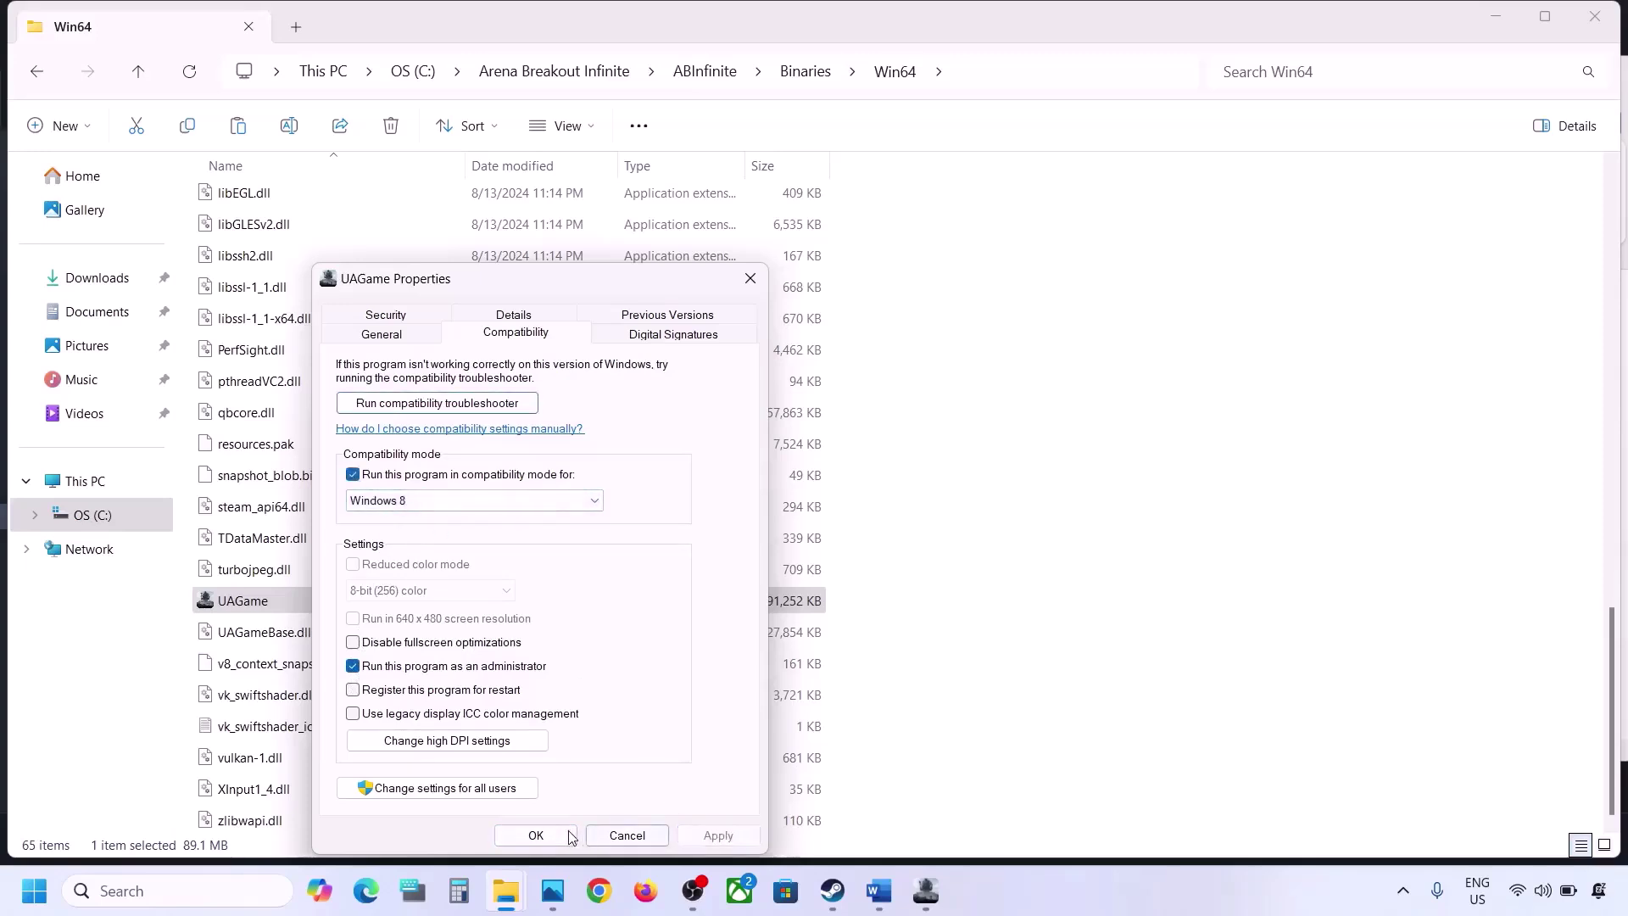
left_click(484, 502)
left_click(424, 559)
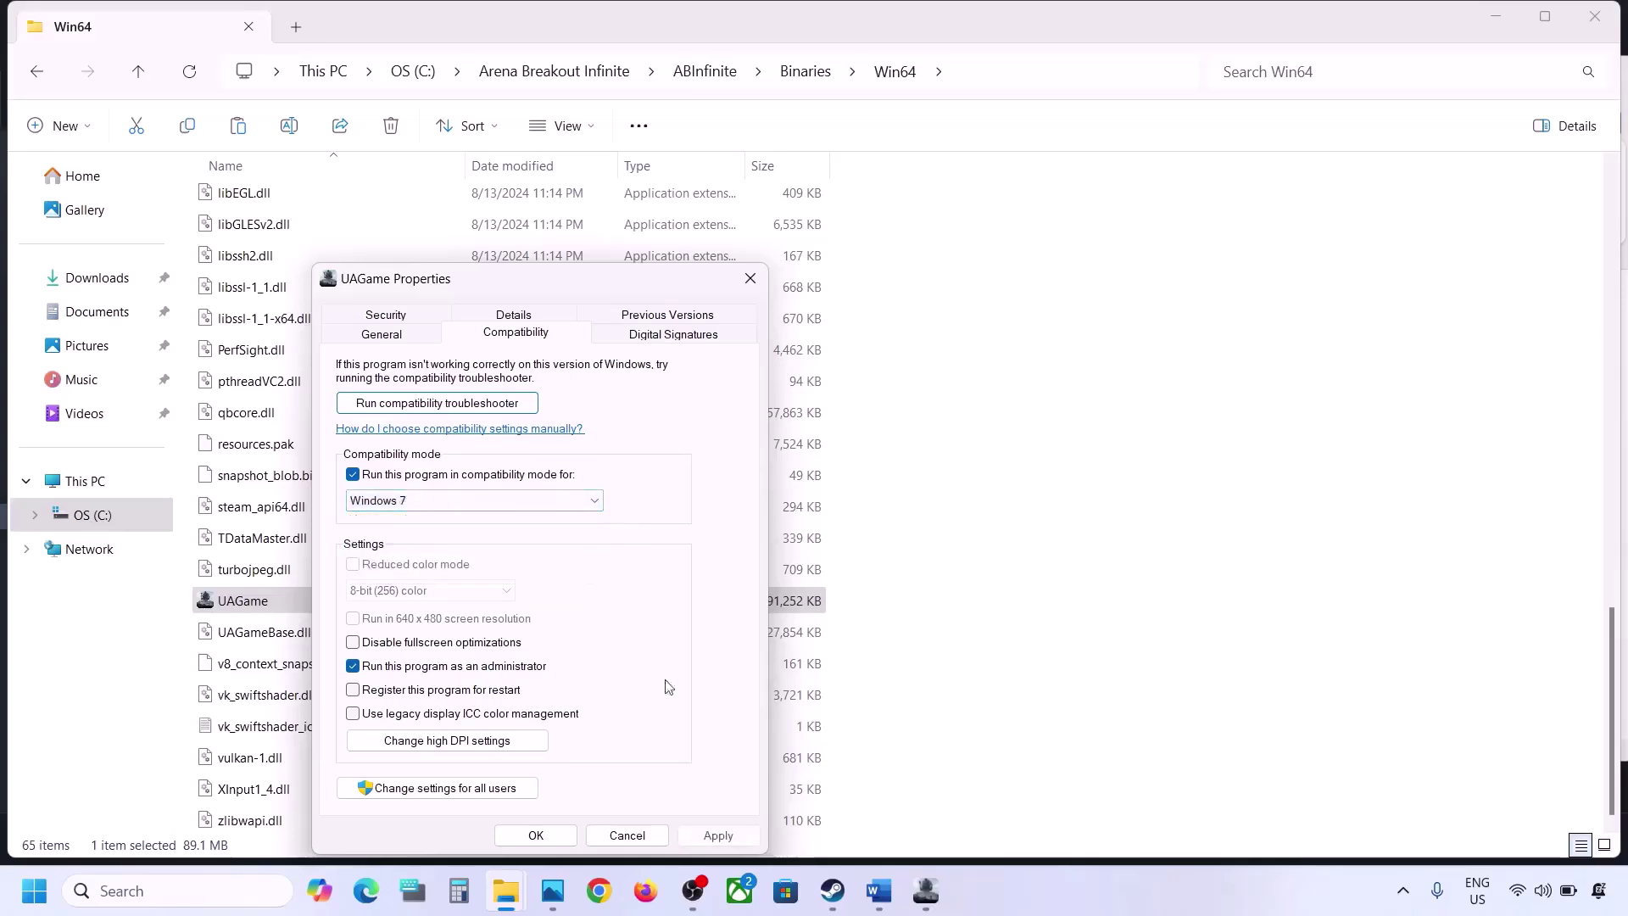
left_click(712, 835)
left_click(536, 835)
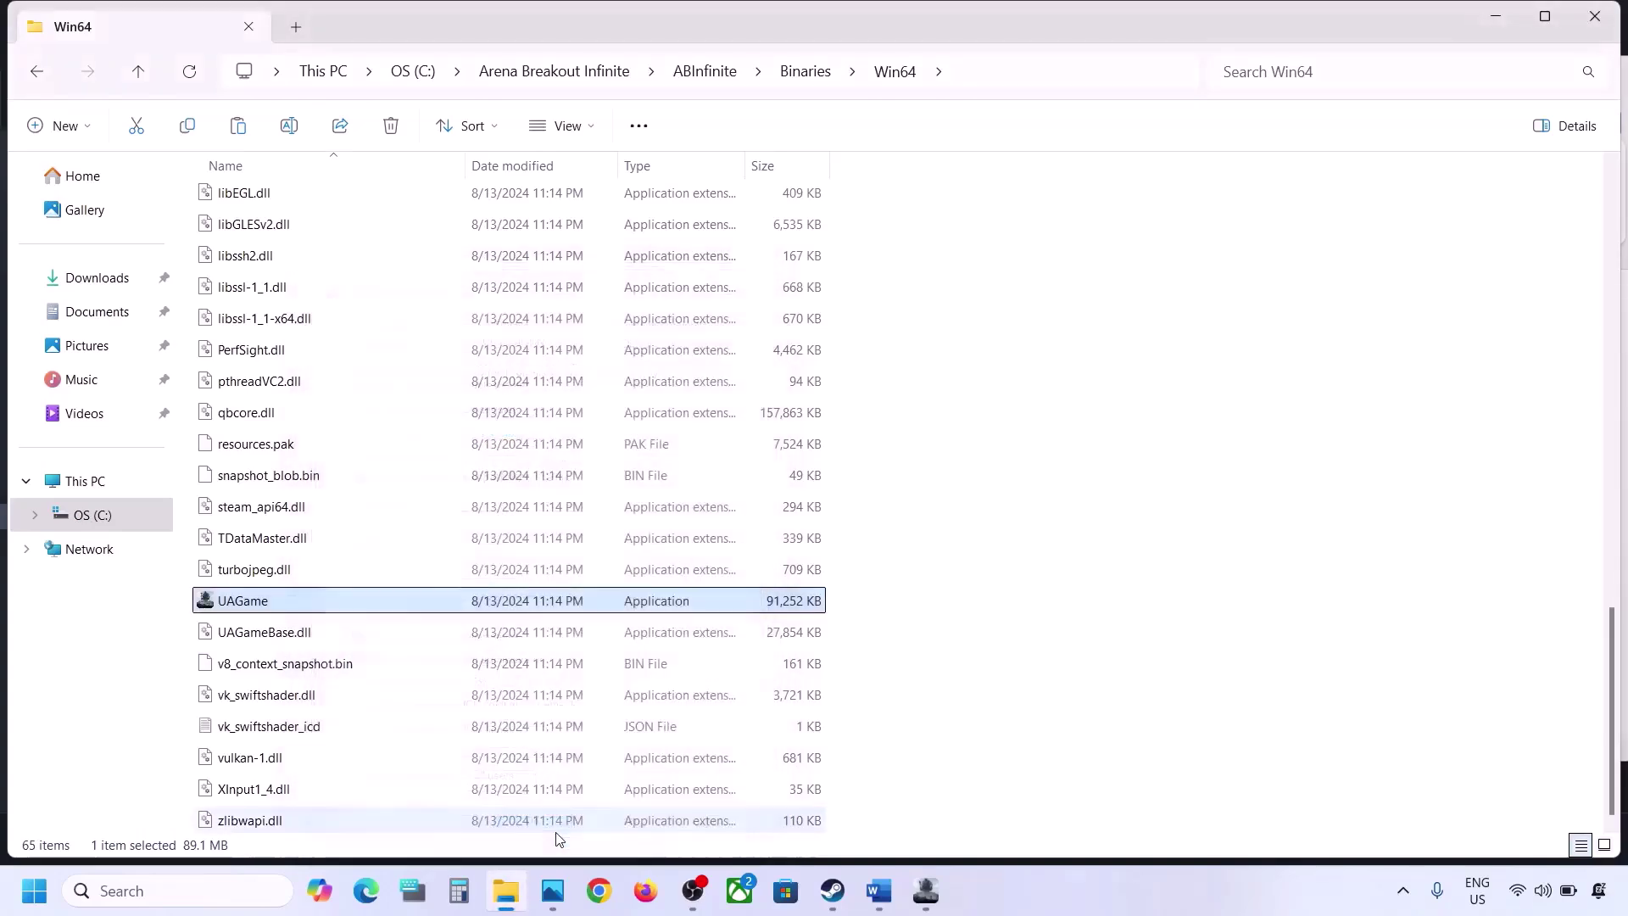
Check the Word guide, then clear compatibility mode and Run as administrator on UAGame.
left_click(891, 902)
scroll(530, 490, "down", 2)
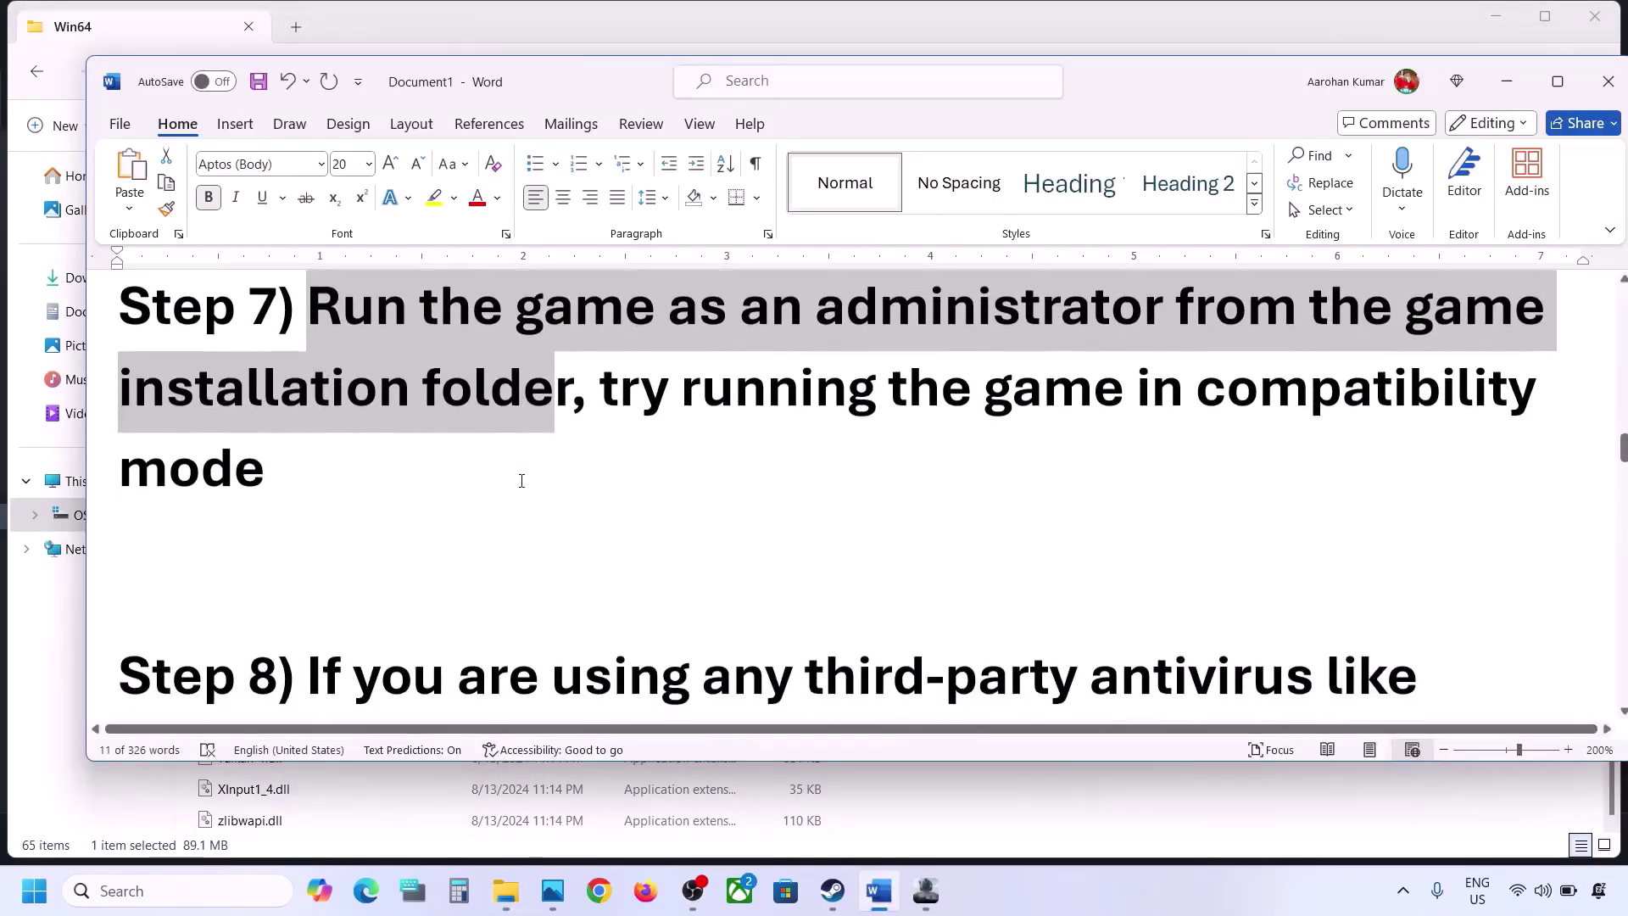
left_click(1506, 81)
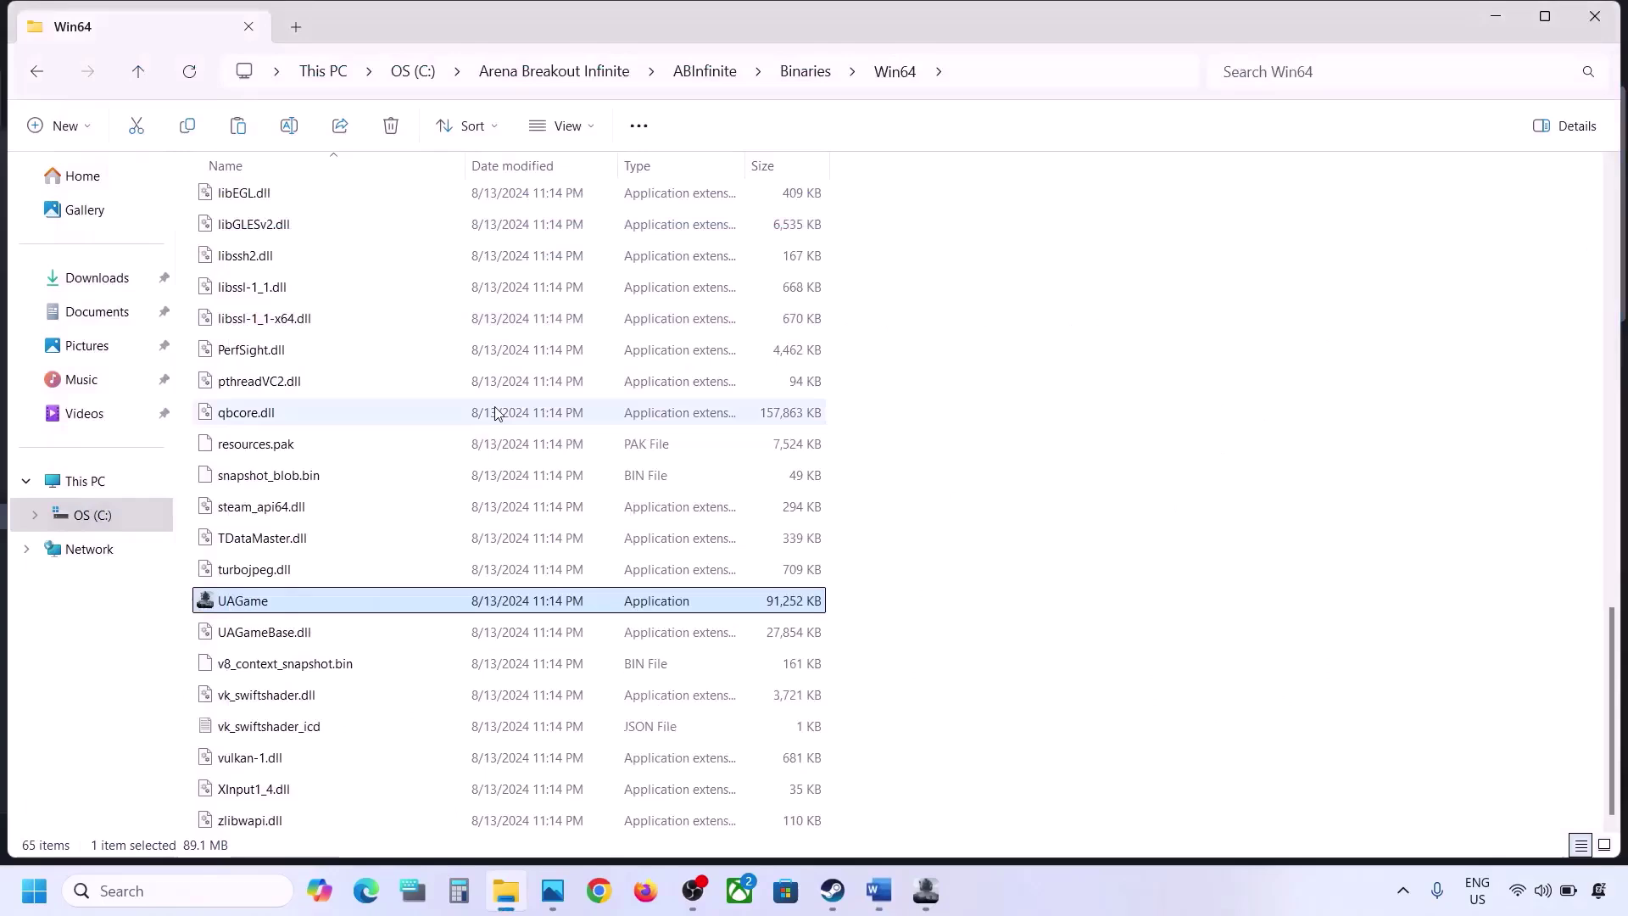
right_click(297, 602)
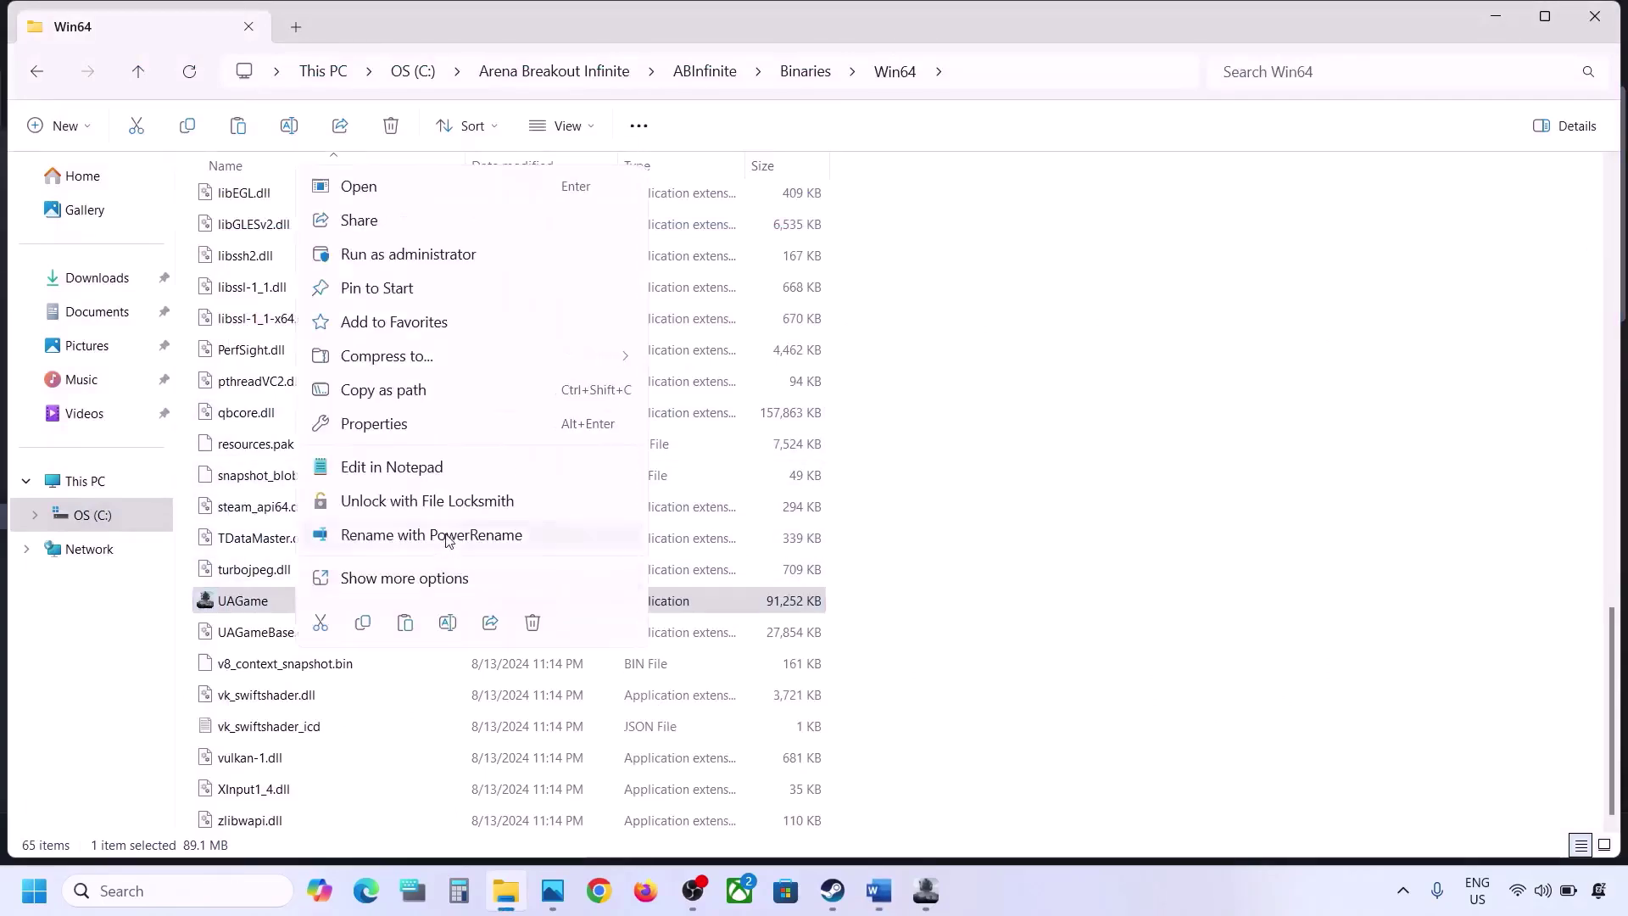
left_click(391, 424)
left_click(442, 335)
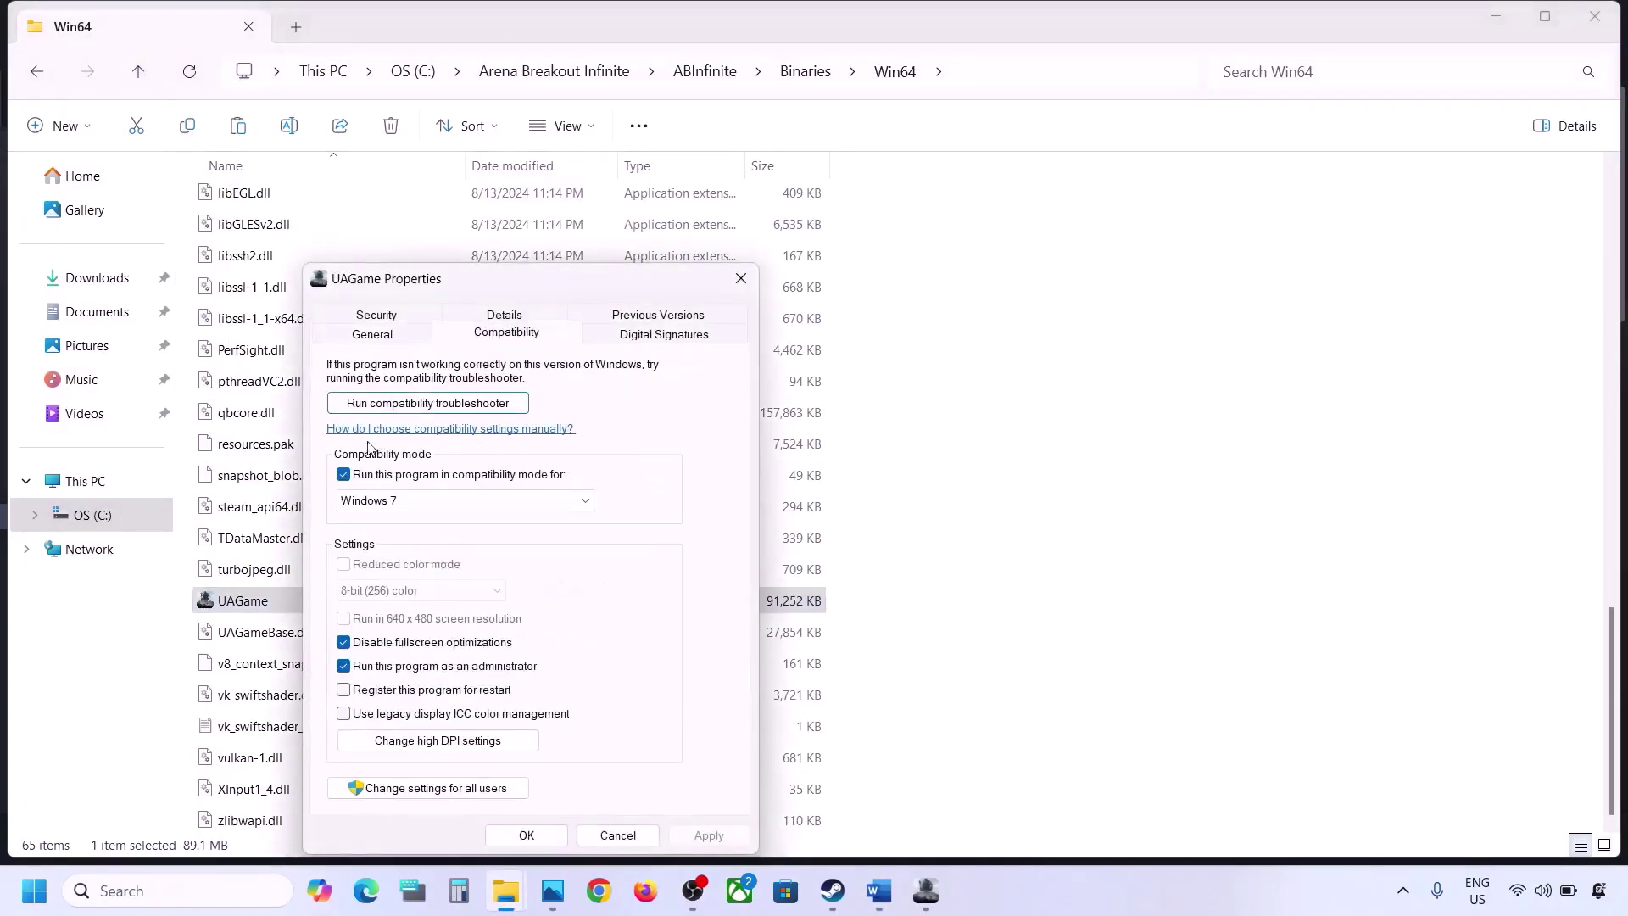
left_click(344, 474)
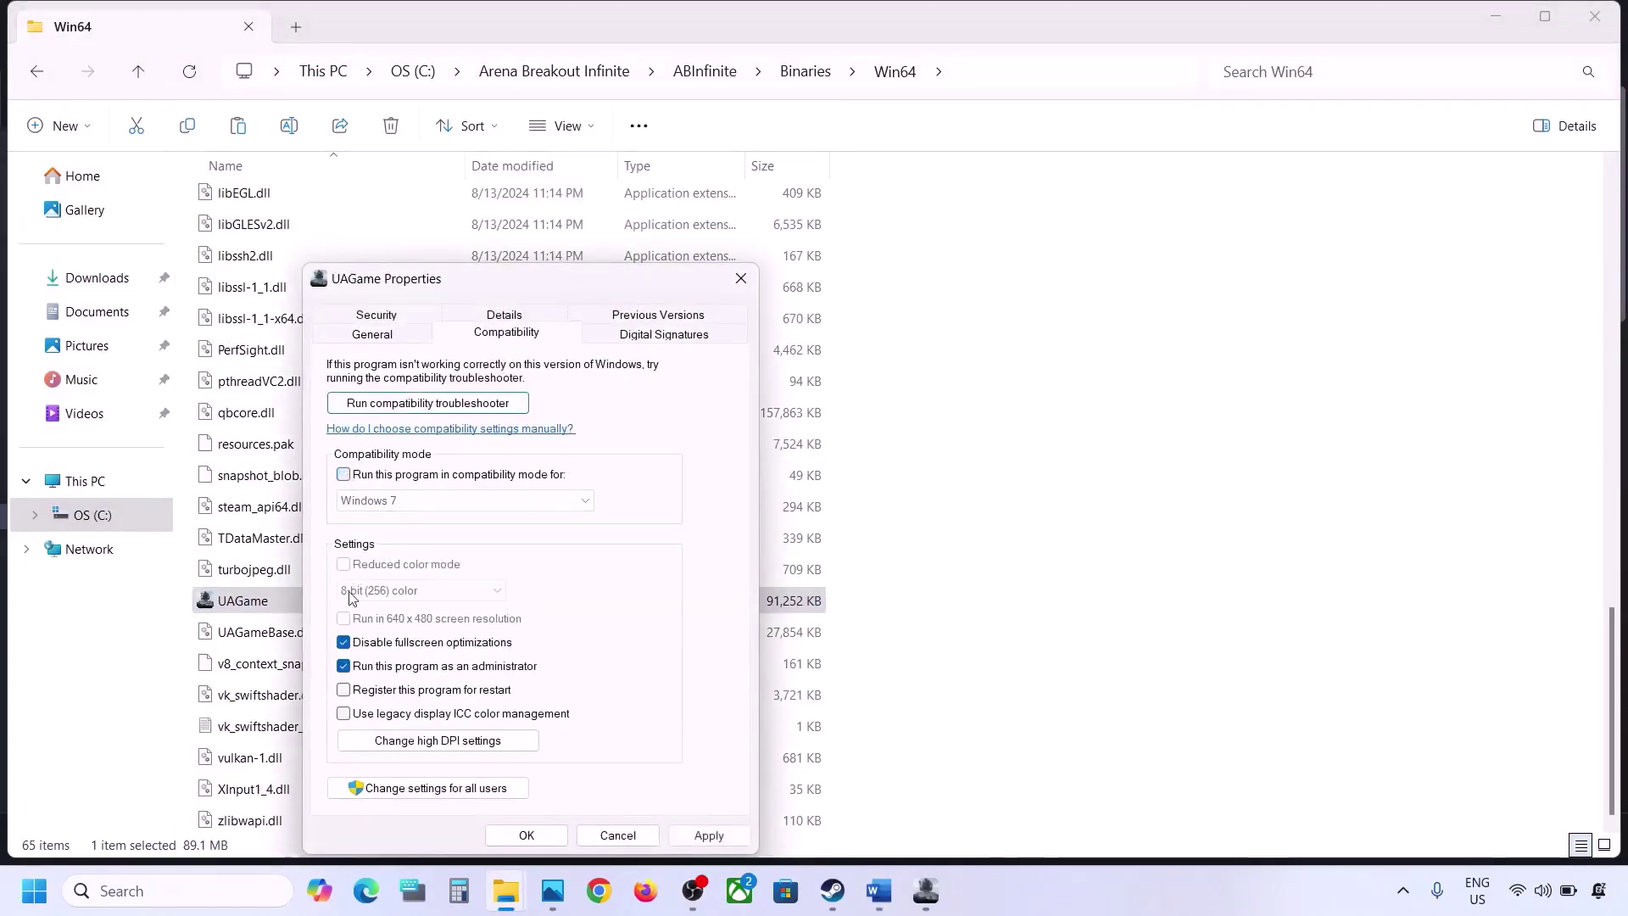
left_click(343, 665)
left_click(709, 835)
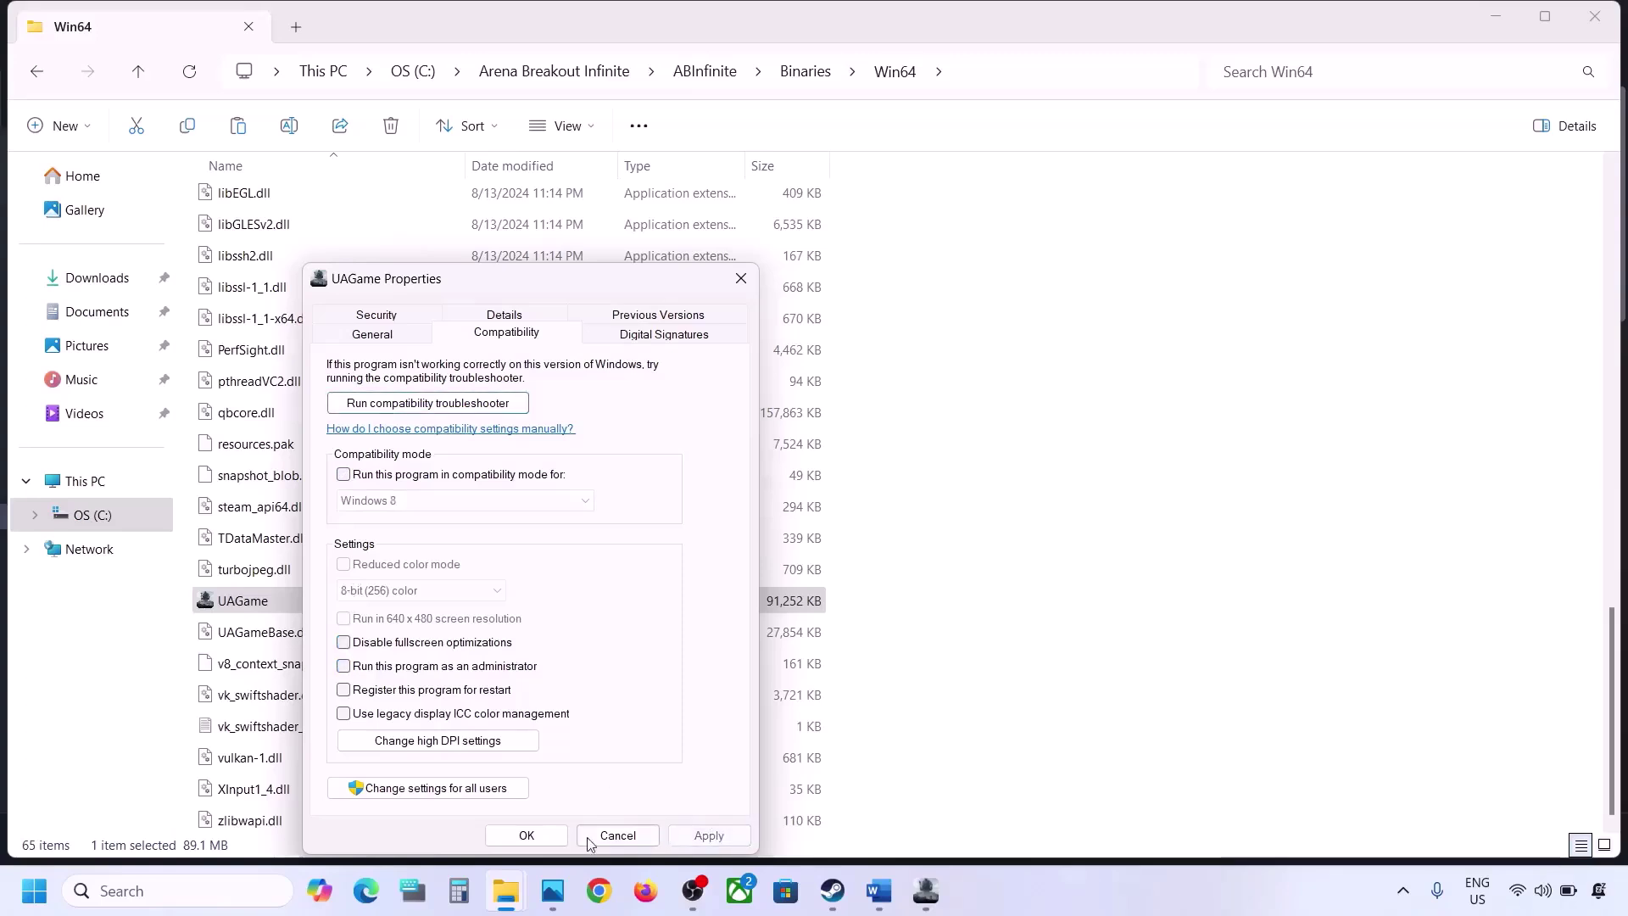
left_click(527, 835)
Clear compatibility mode and Run as administrator on GameLoader and apply the change.
scroll(372, 579, "up", 7)
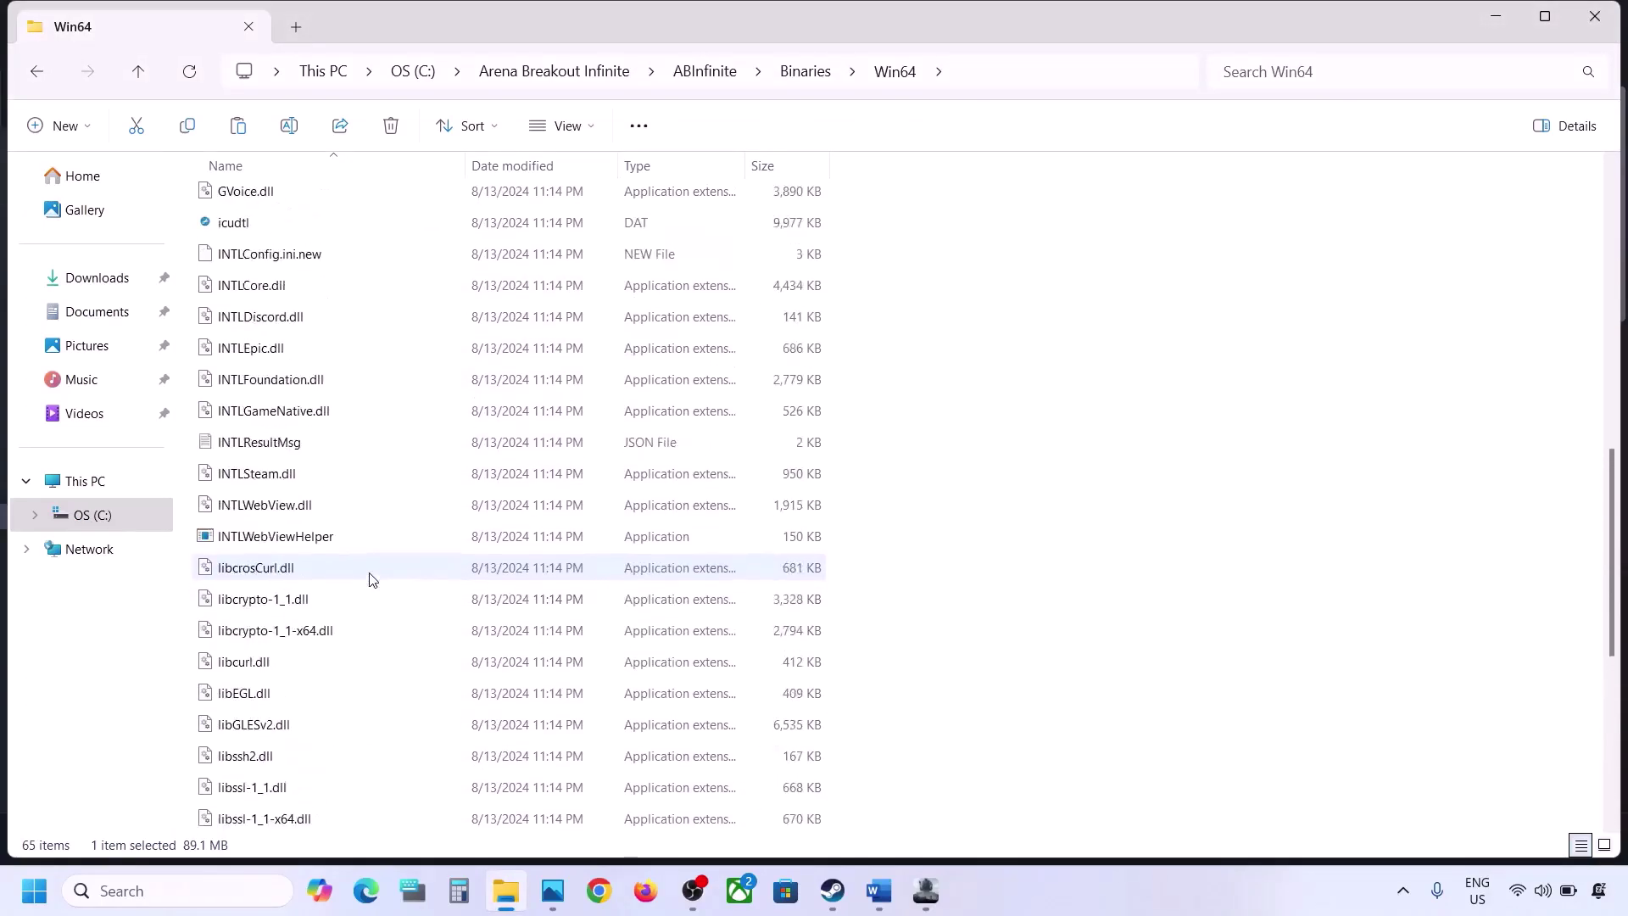
scroll(372, 579, "up", 2)
left_click(288, 542)
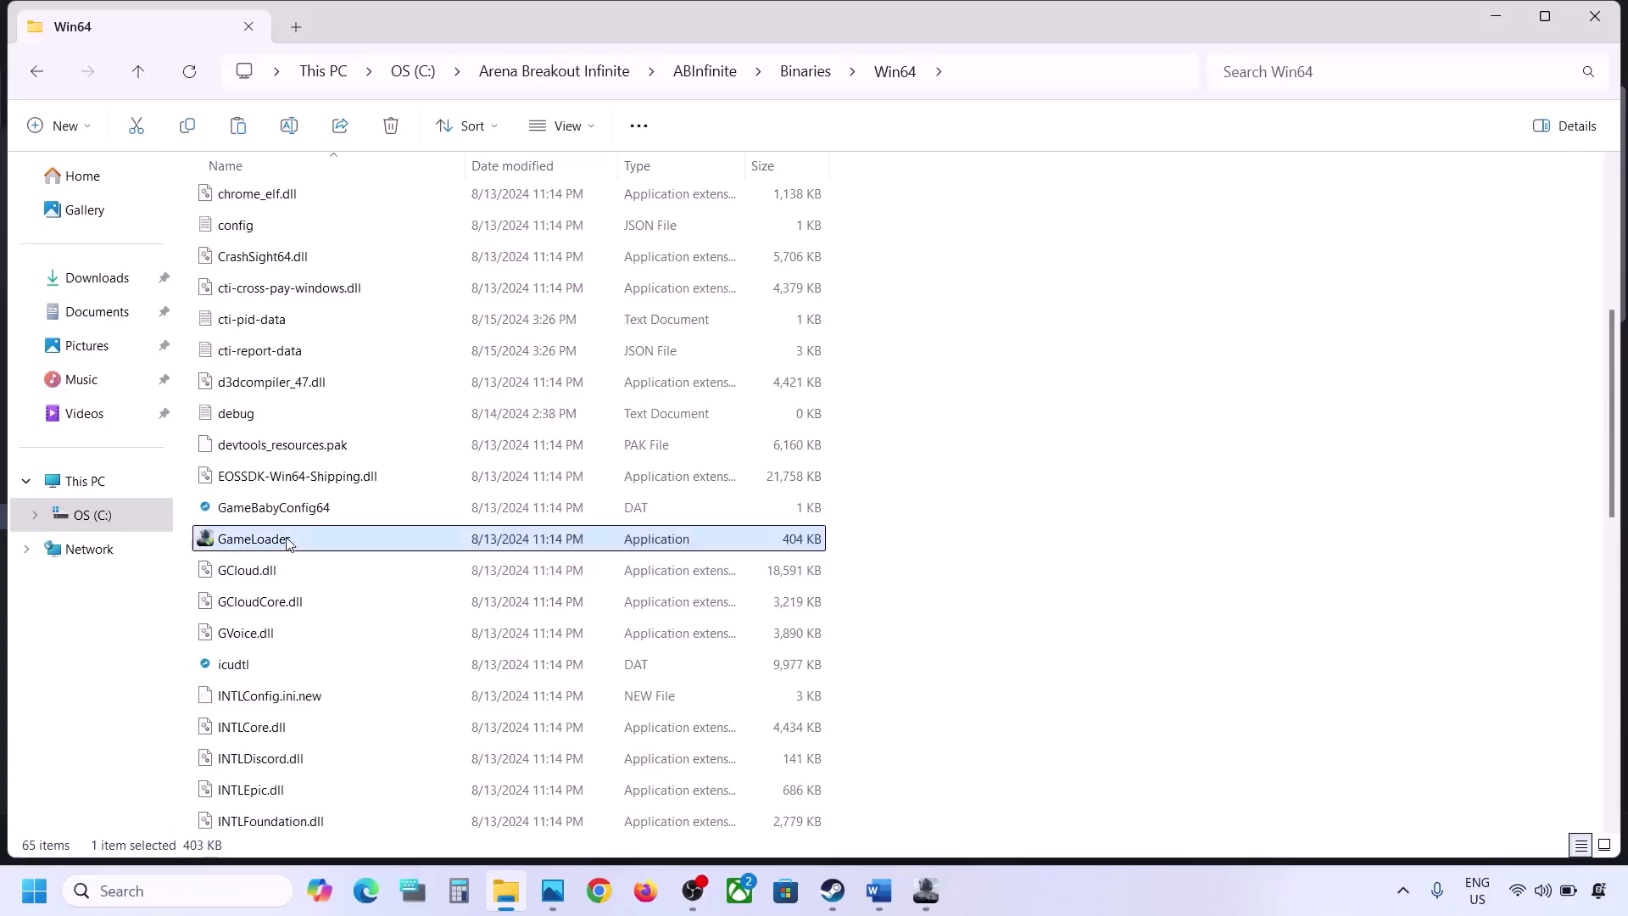
right_click(288, 543)
left_click(381, 552)
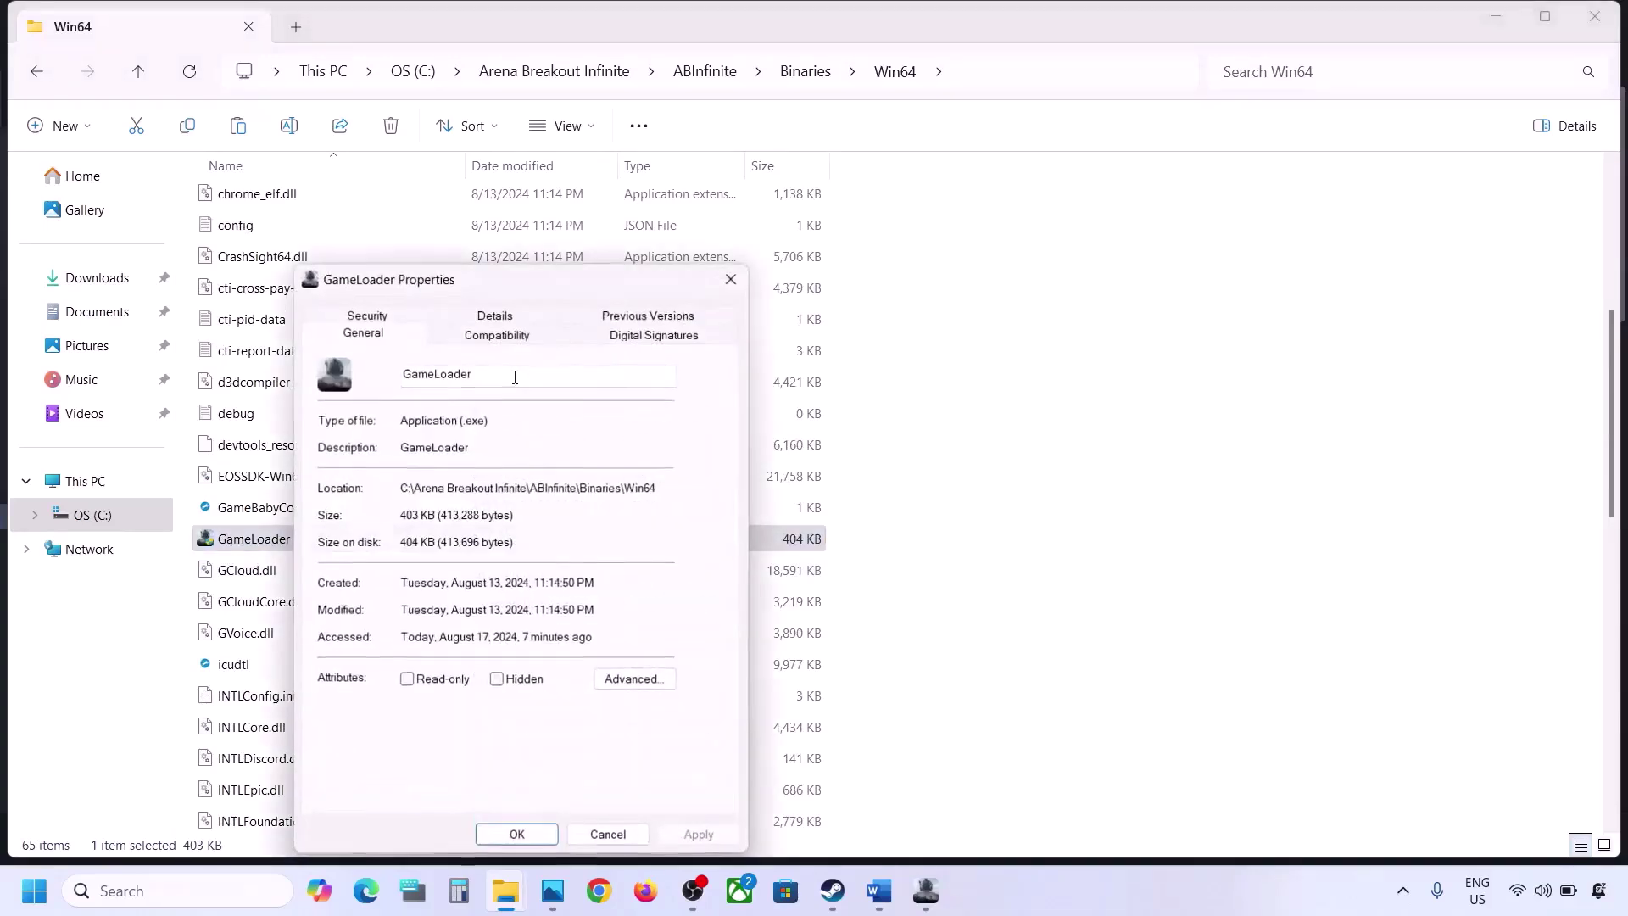
left_click(475, 335)
left_click(335, 476)
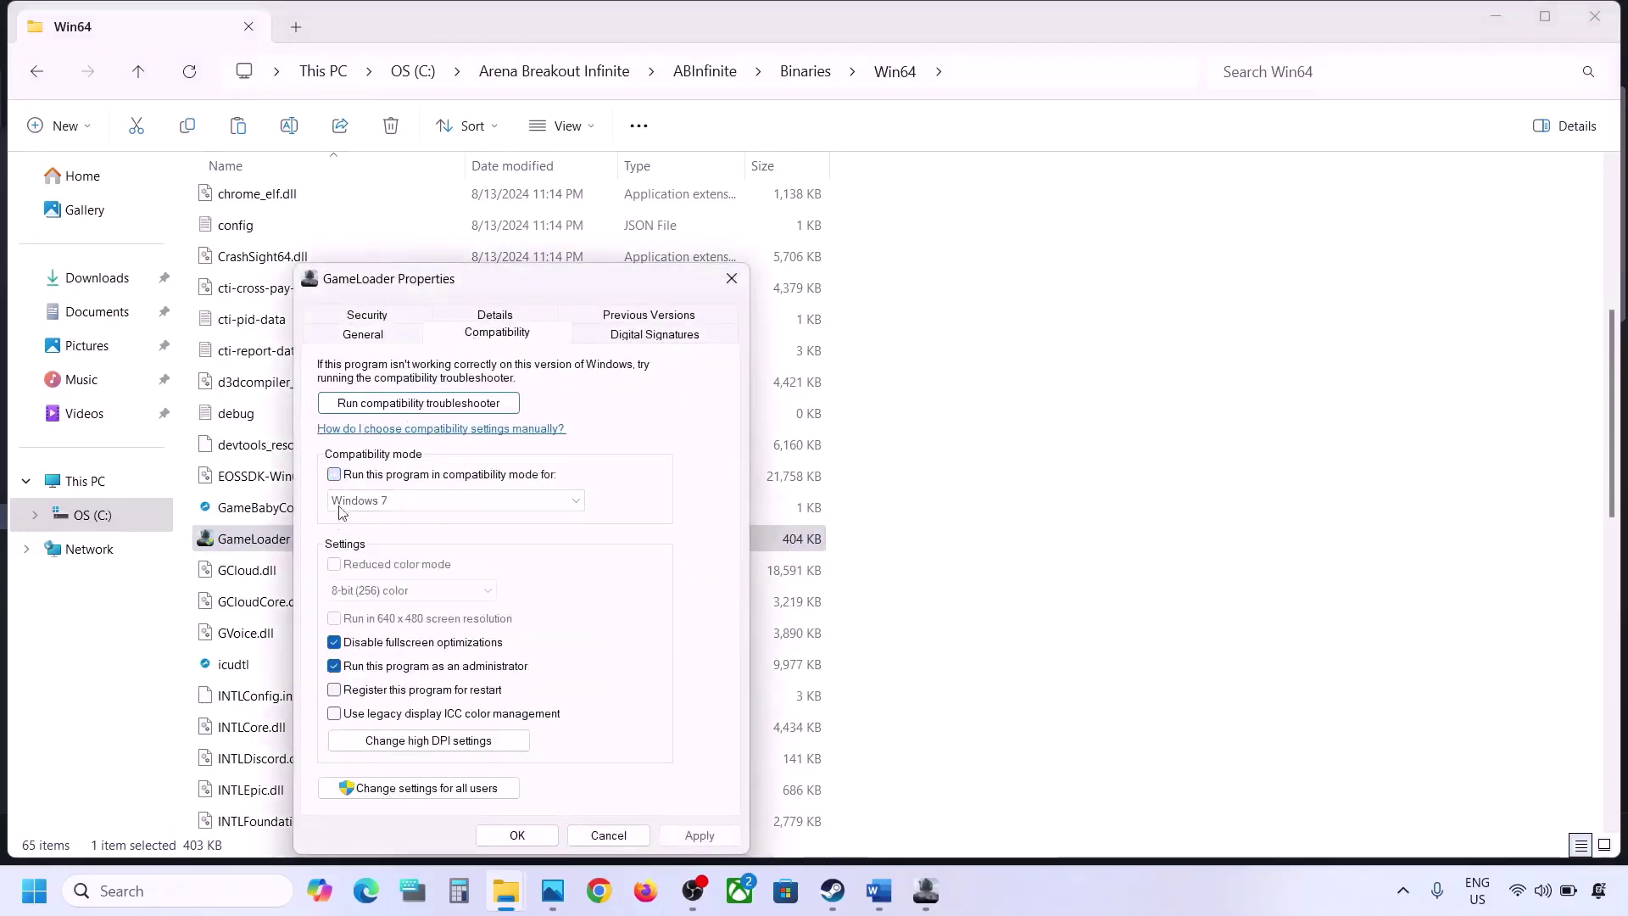
left_click(334, 667)
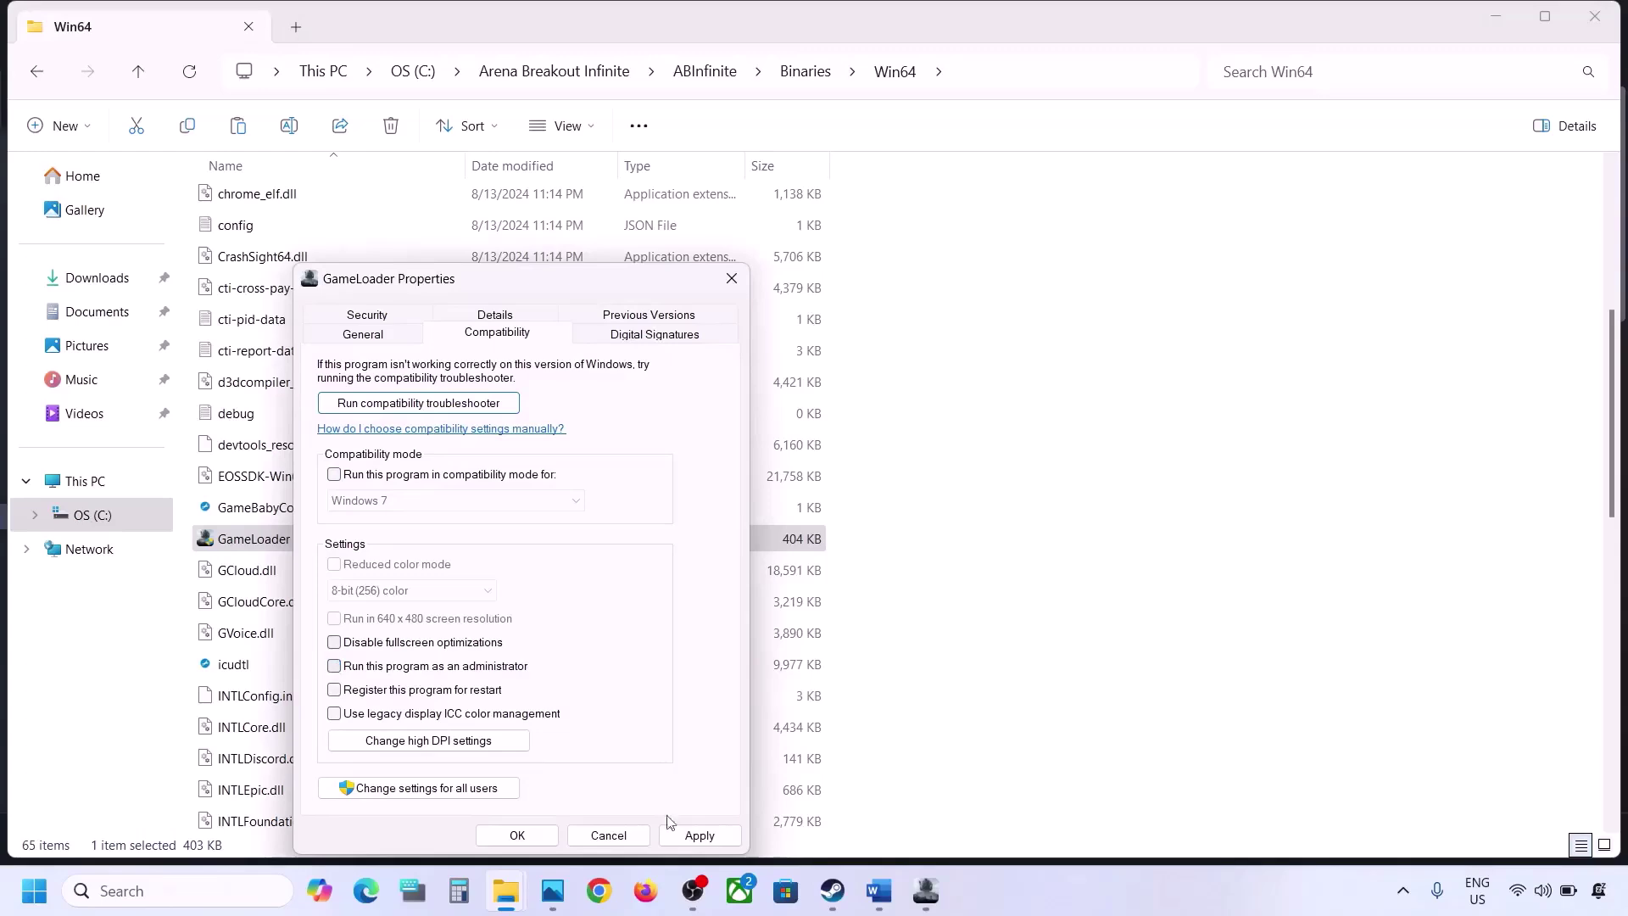
left_click(684, 838)
left_click(517, 835)
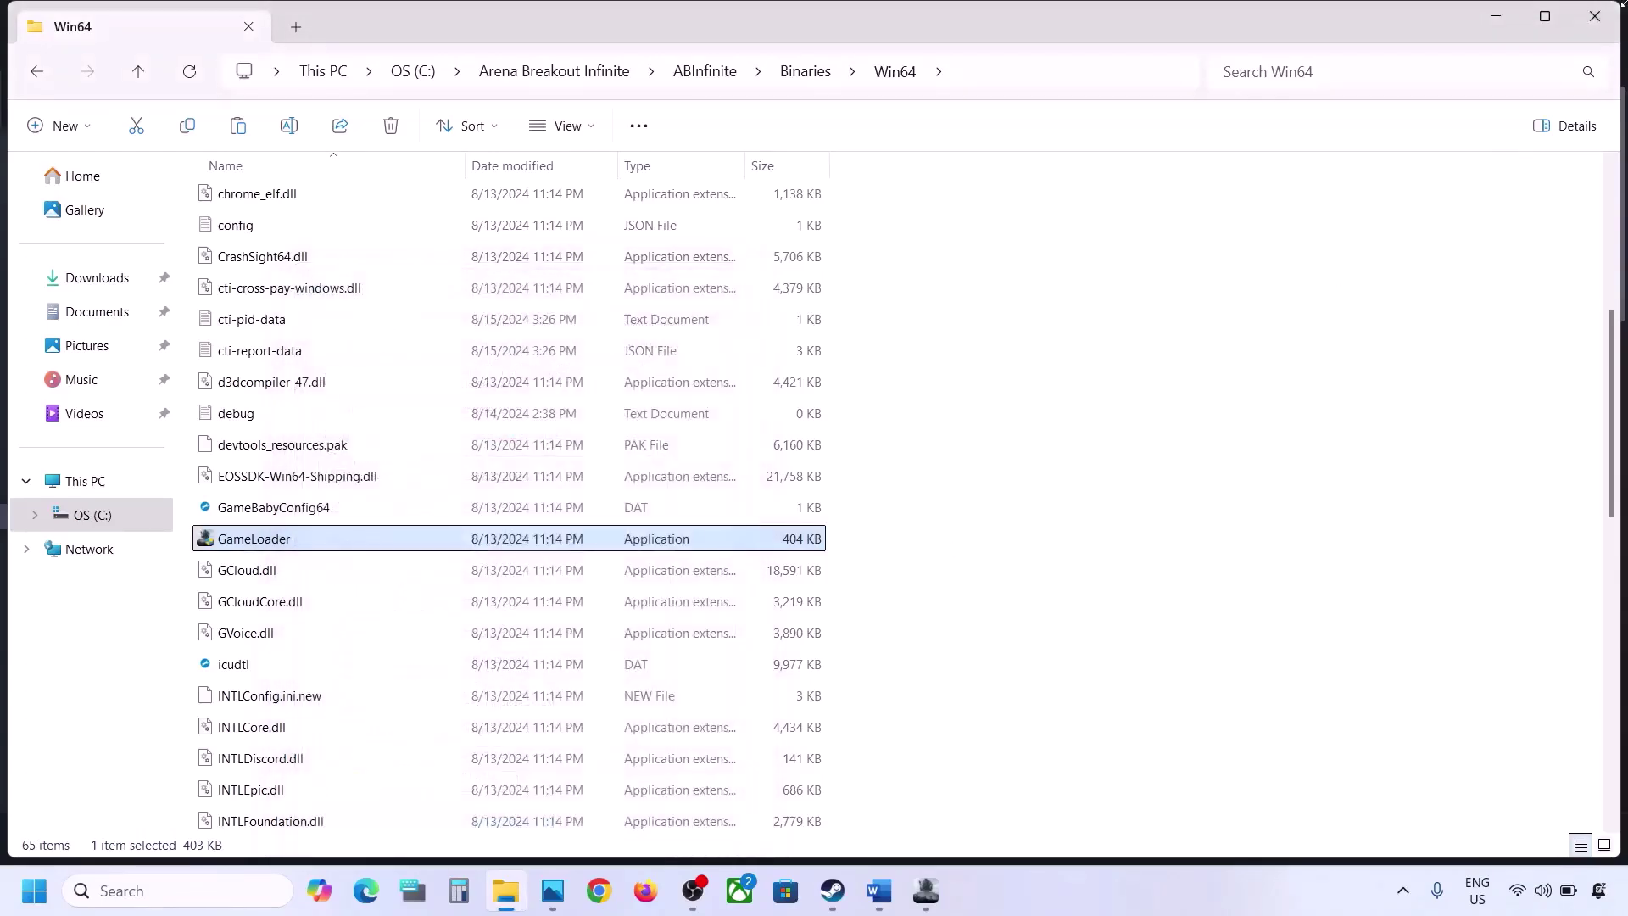
left_click(831, 891)
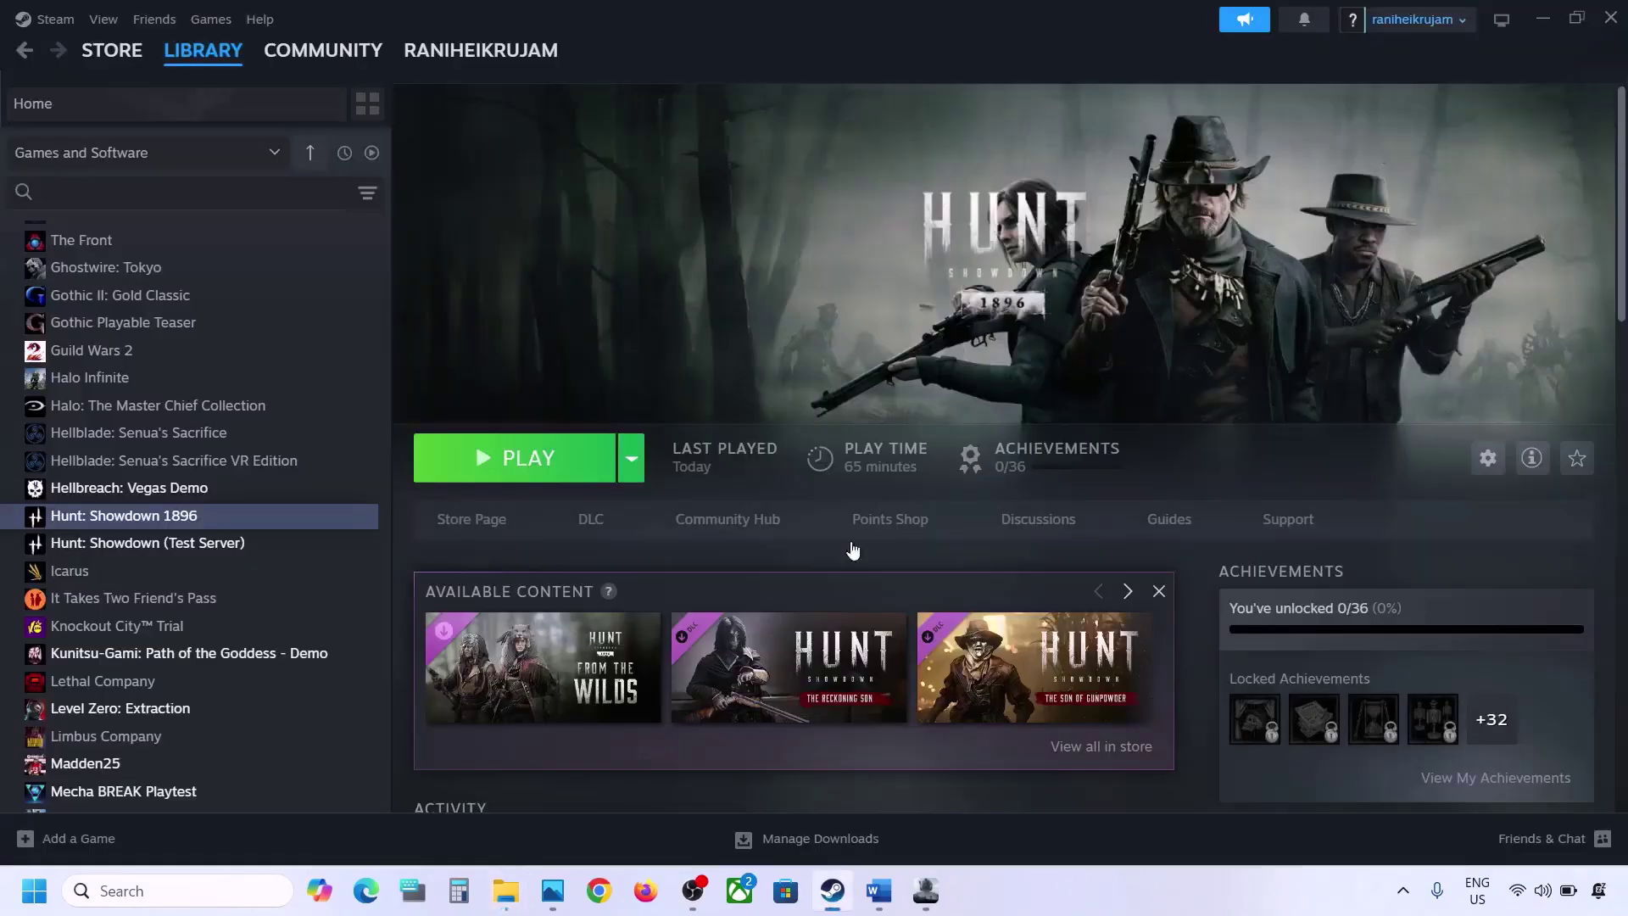
Highlight Step 8's sentences on allowing the game through antivirus and Windows Security.
left_click(879, 890)
scroll(726, 626, "down", 3)
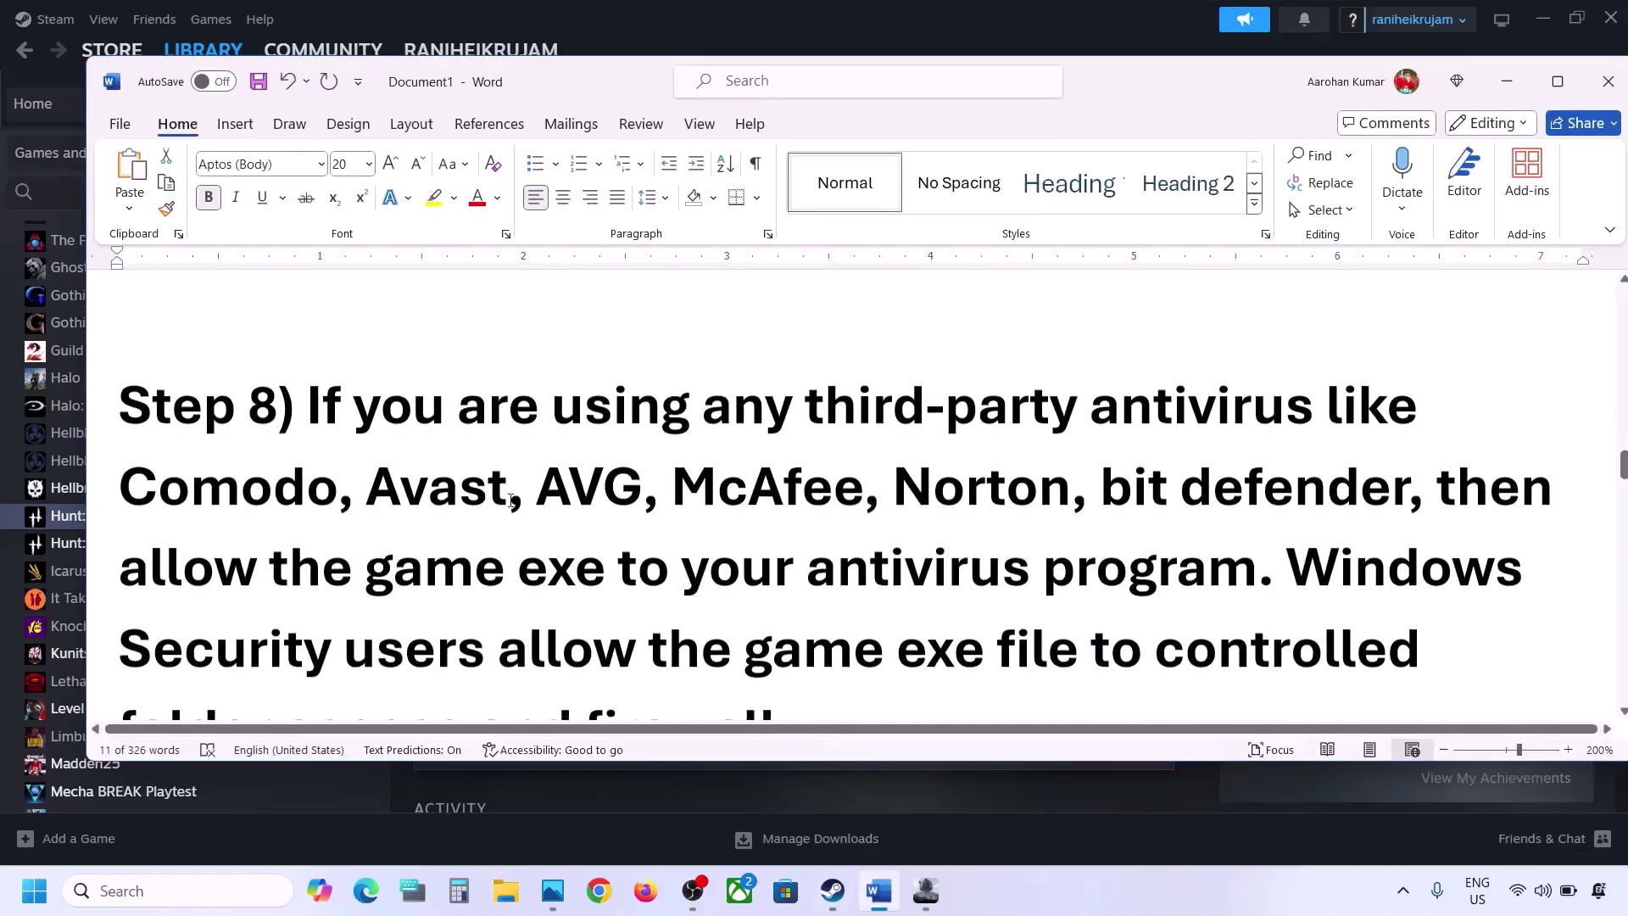
left_click_drag(316, 413, 853, 478)
left_click_drag(1223, 471, 951, 566)
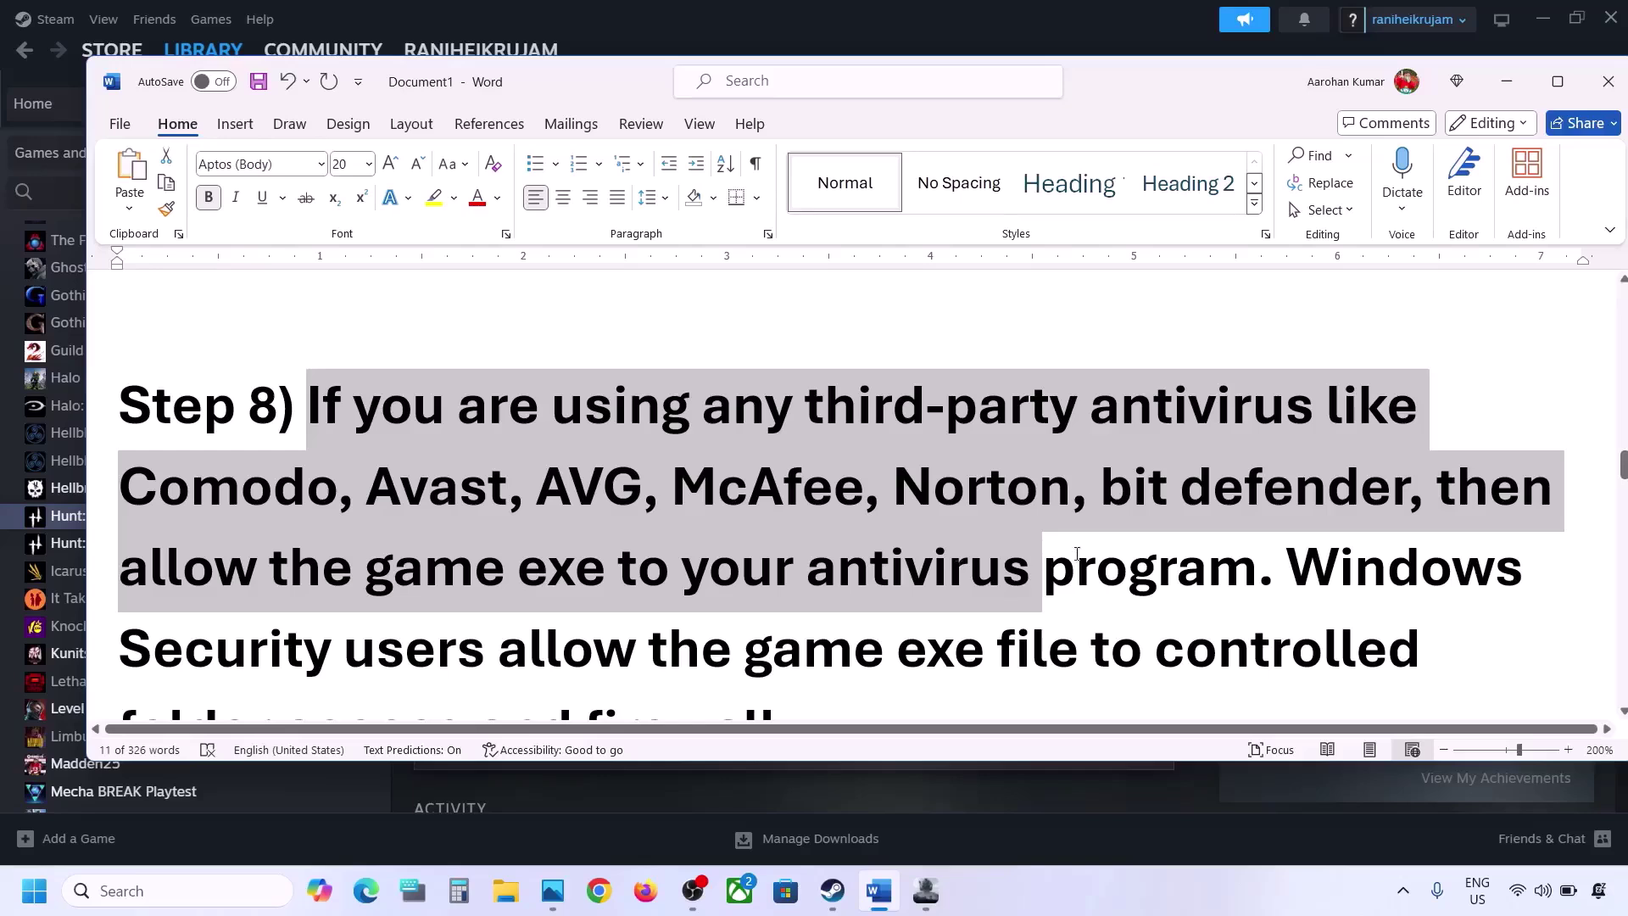
left_click_drag(1077, 552, 1256, 567)
left_click(1208, 566)
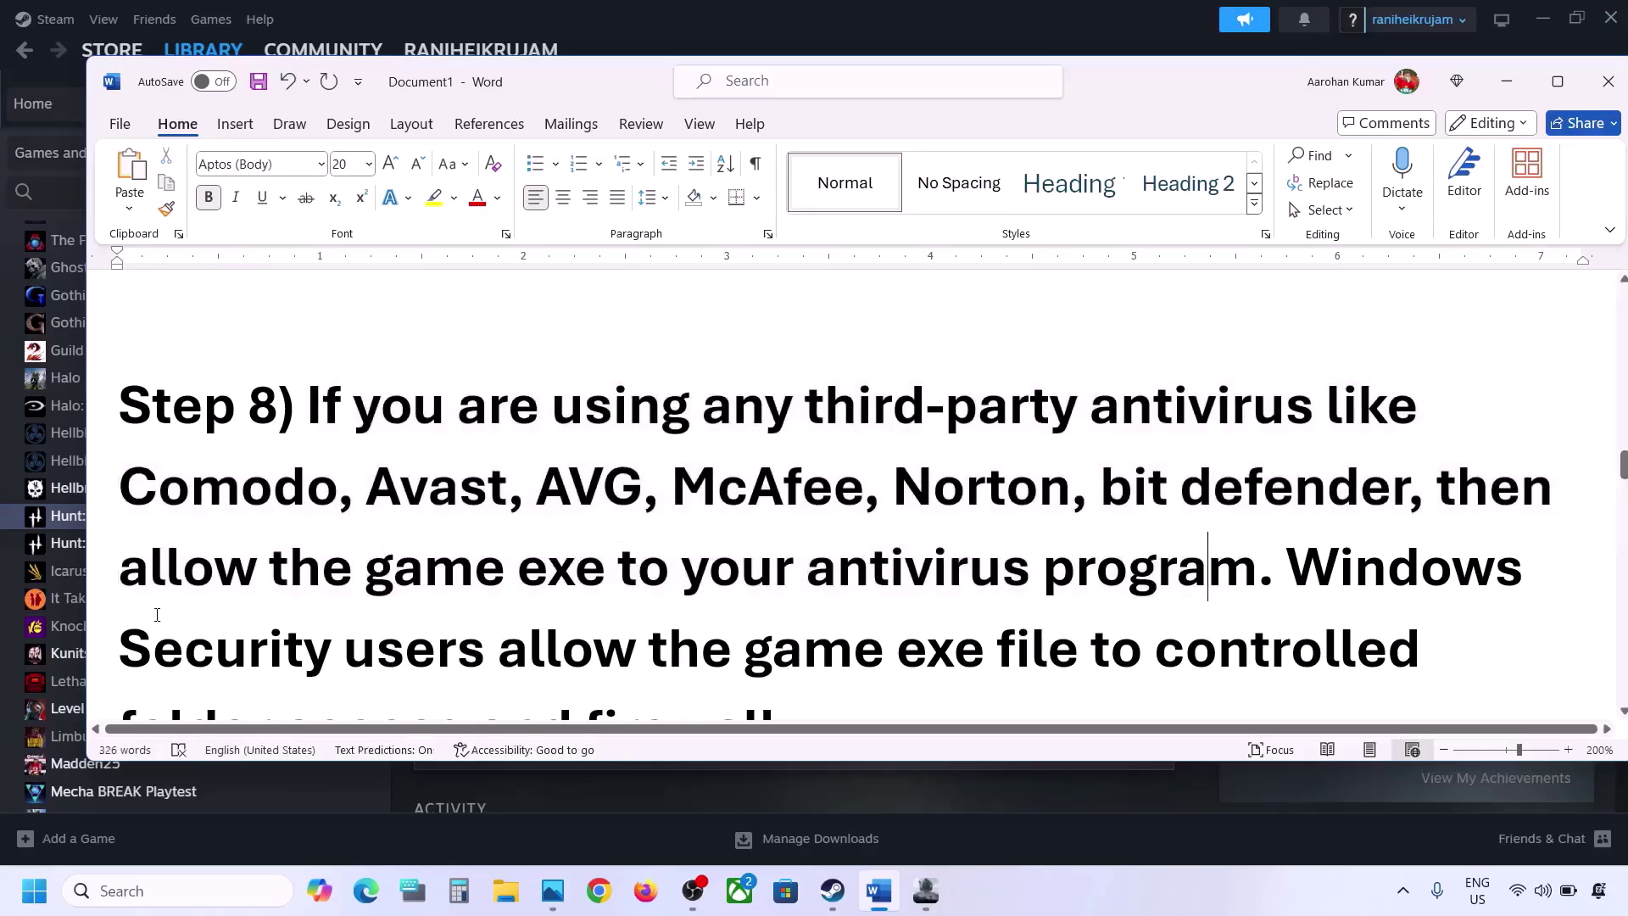
left_click_drag(127, 573, 1257, 566)
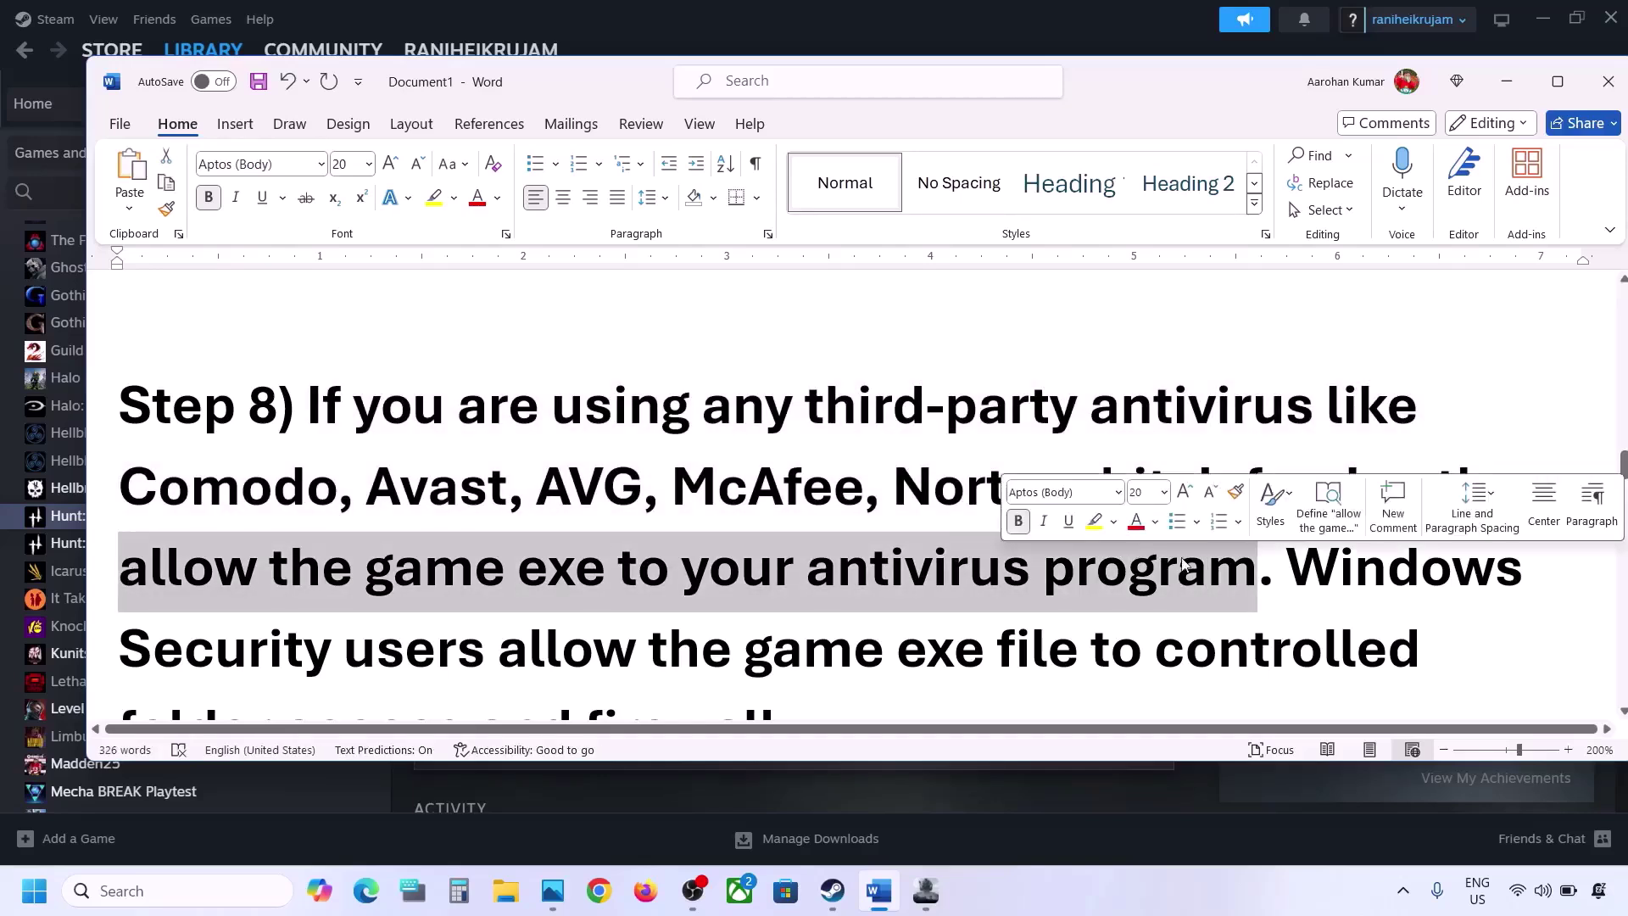
scroll(1182, 558, "down", 2)
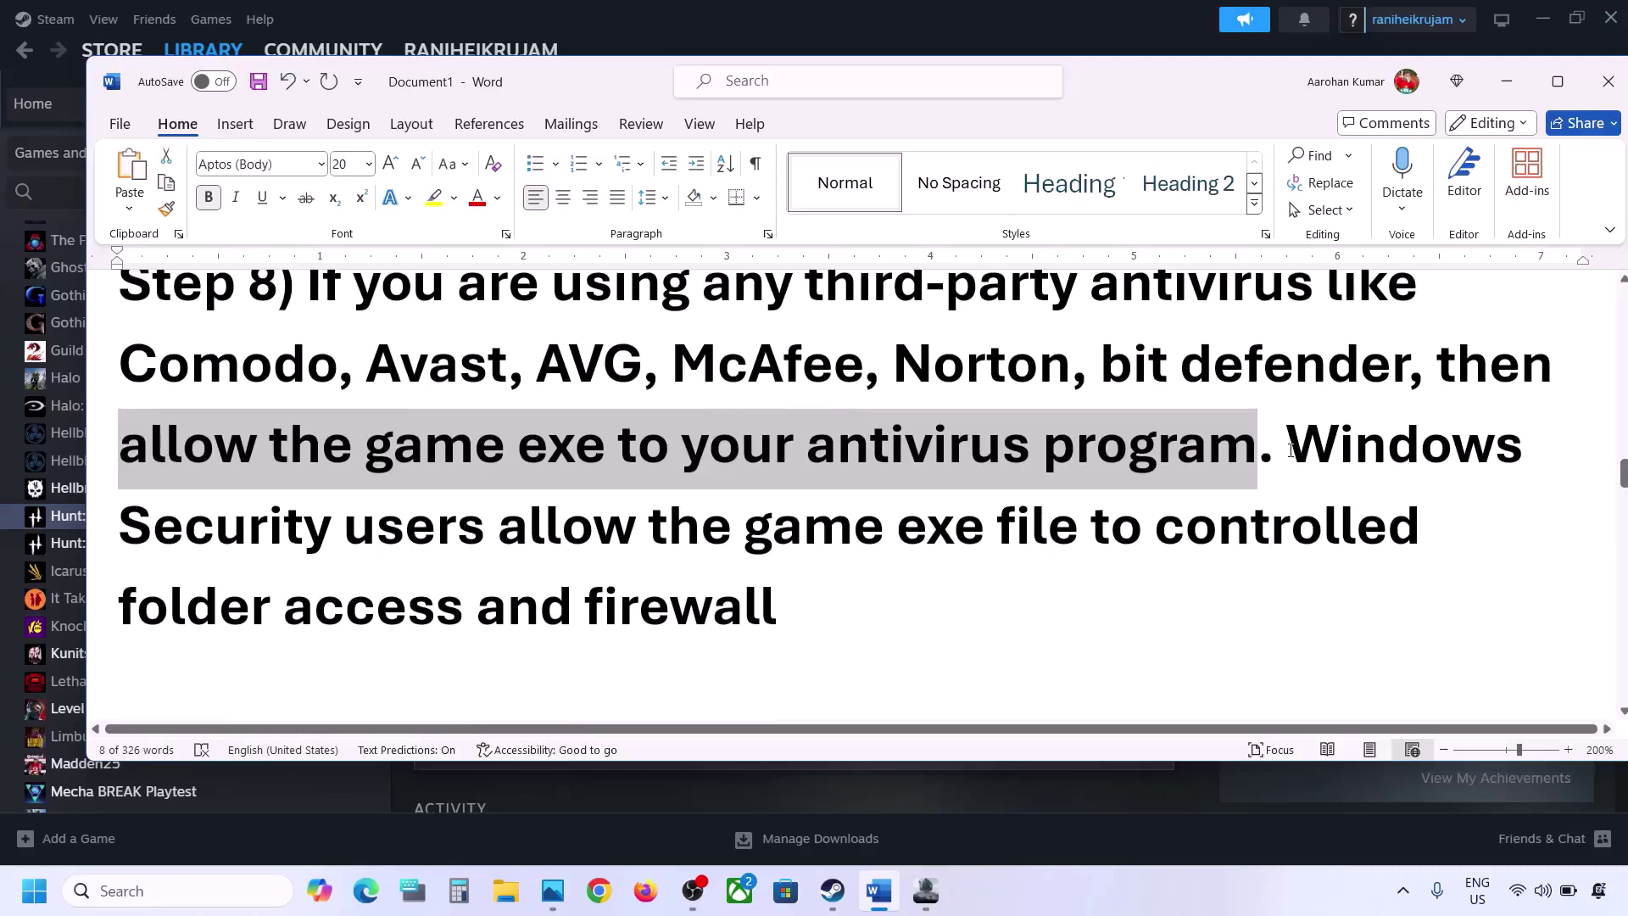
left_click_drag(1289, 451, 330, 522)
Open Settings with Win+I and go to Privacy & security > Windows Security.
key("super+i")
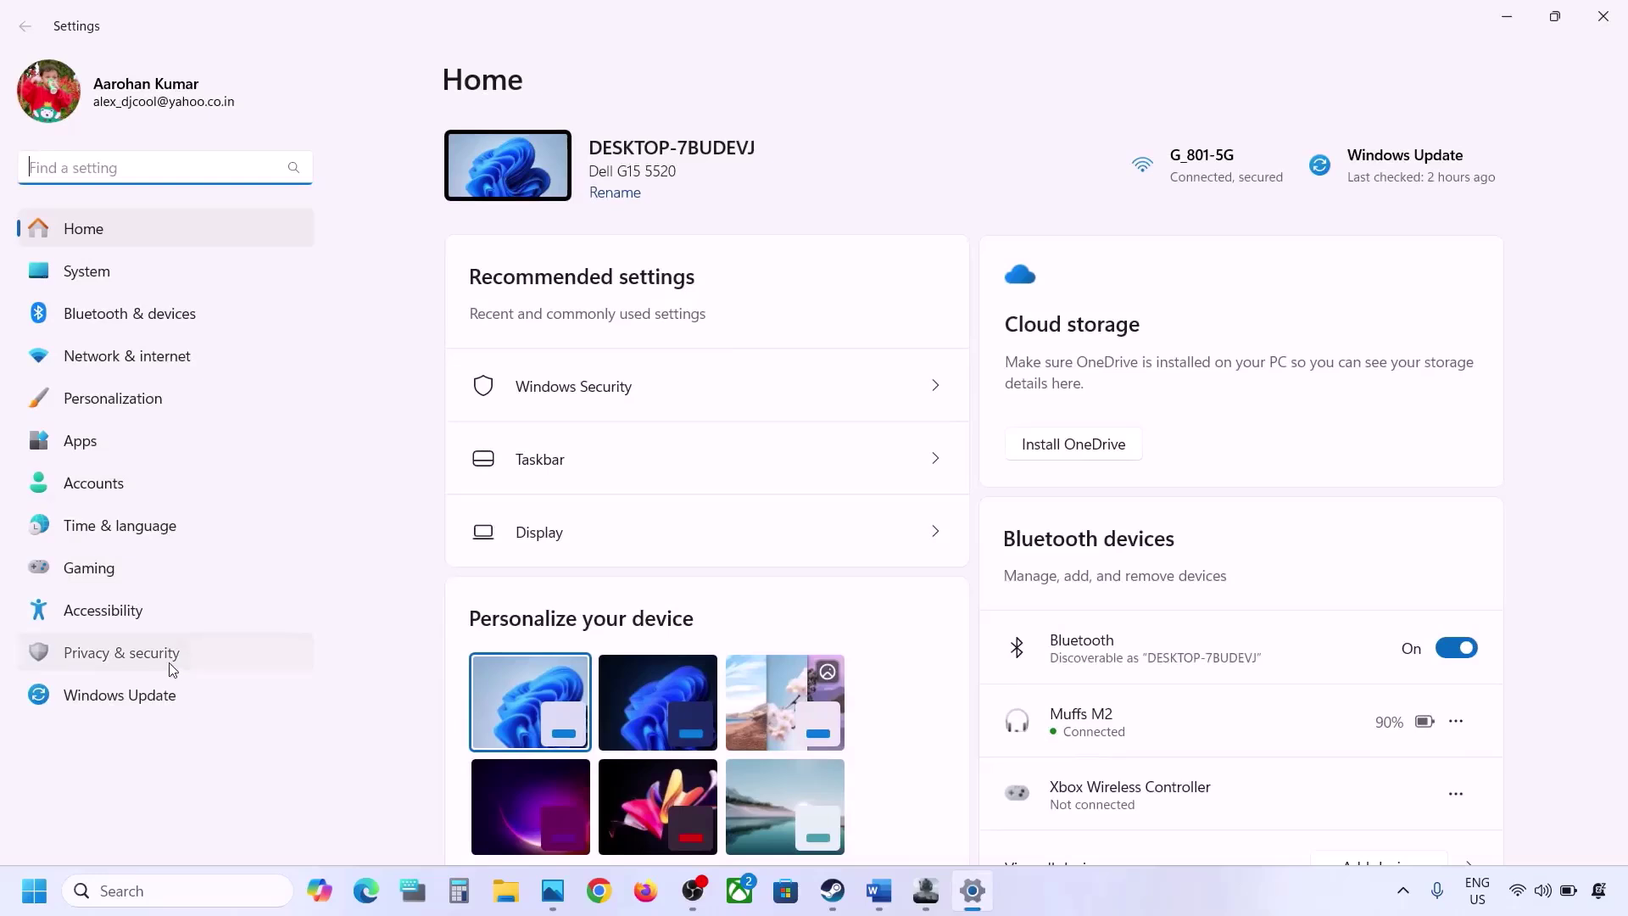
left_click(144, 667)
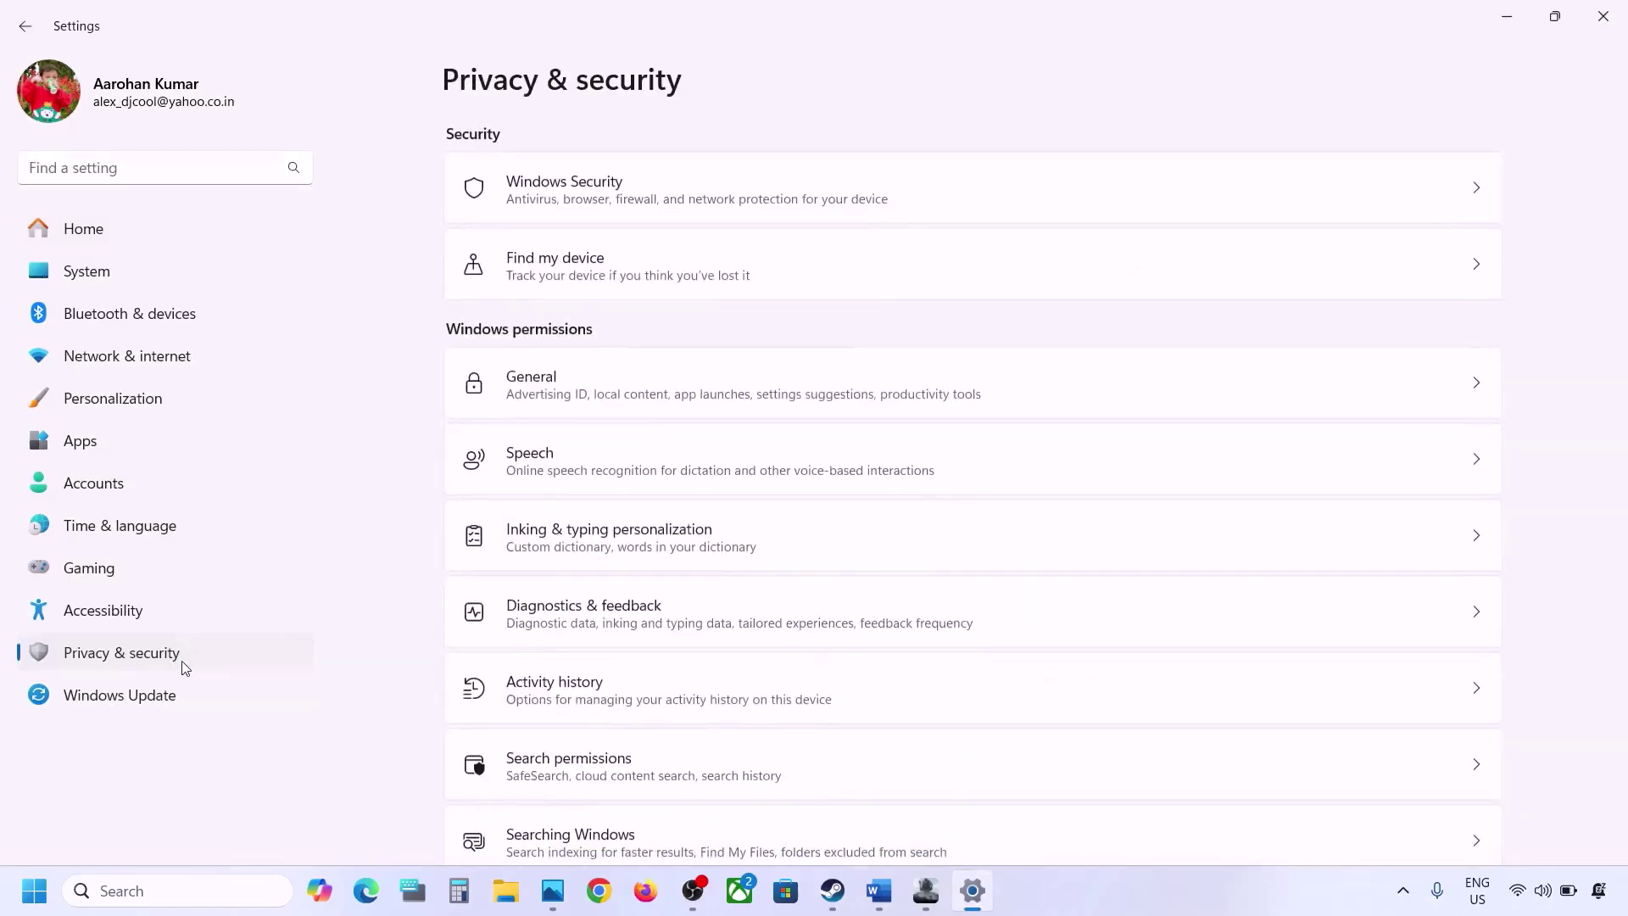
left_click(577, 193)
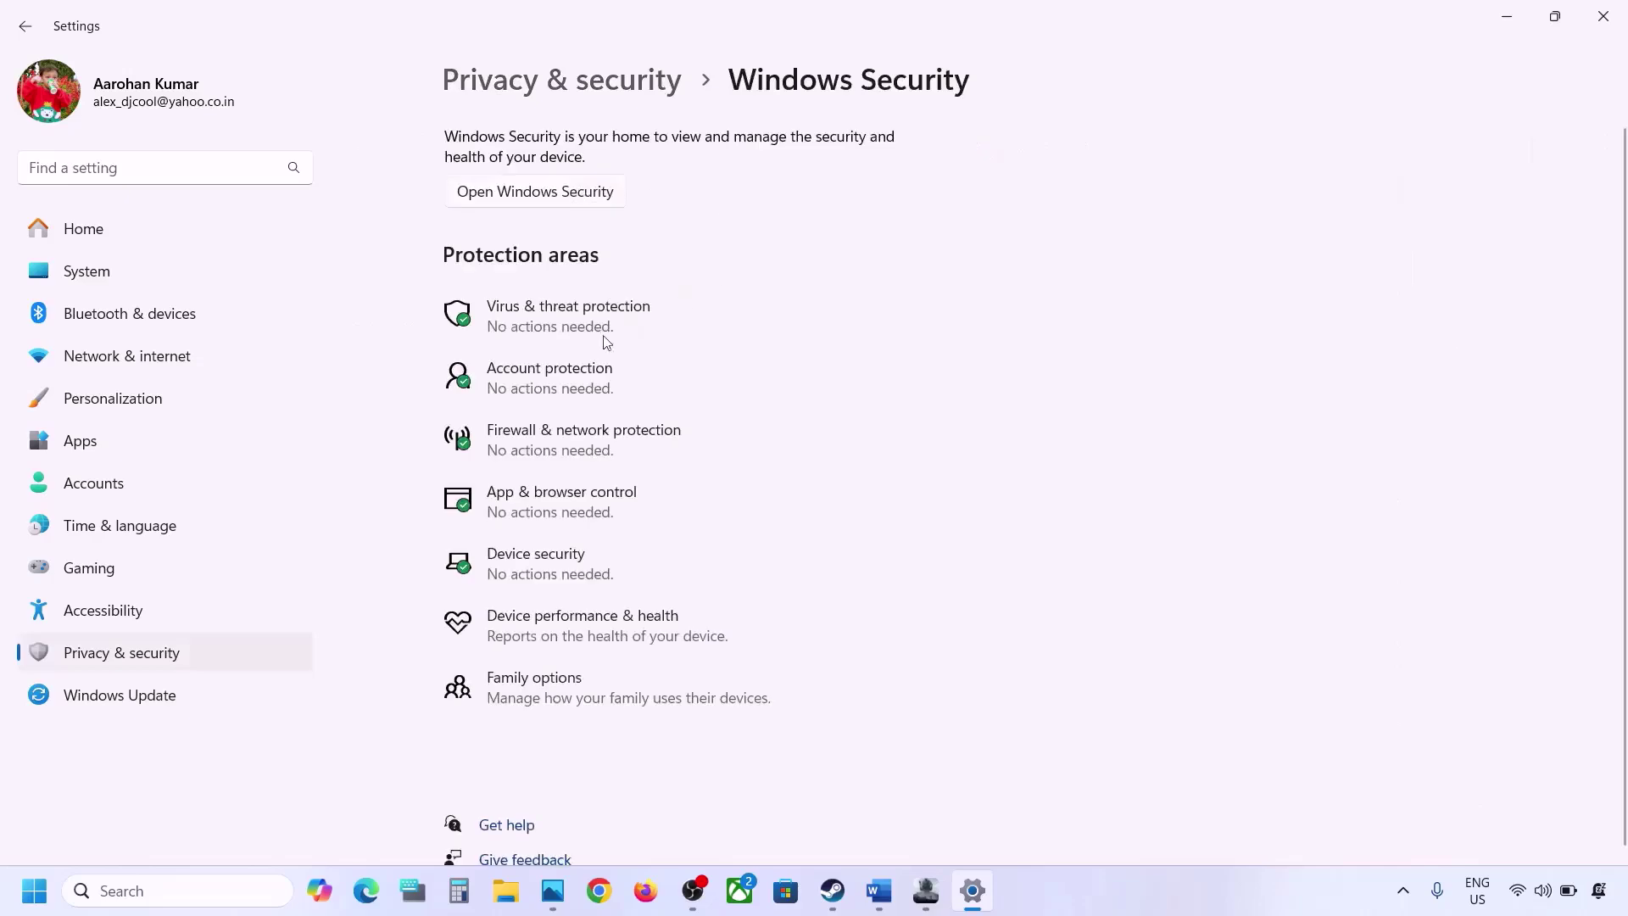
Go to Virus & threat protection > ransomware protection > apps allowed through Controlled folder access.
left_click(573, 328)
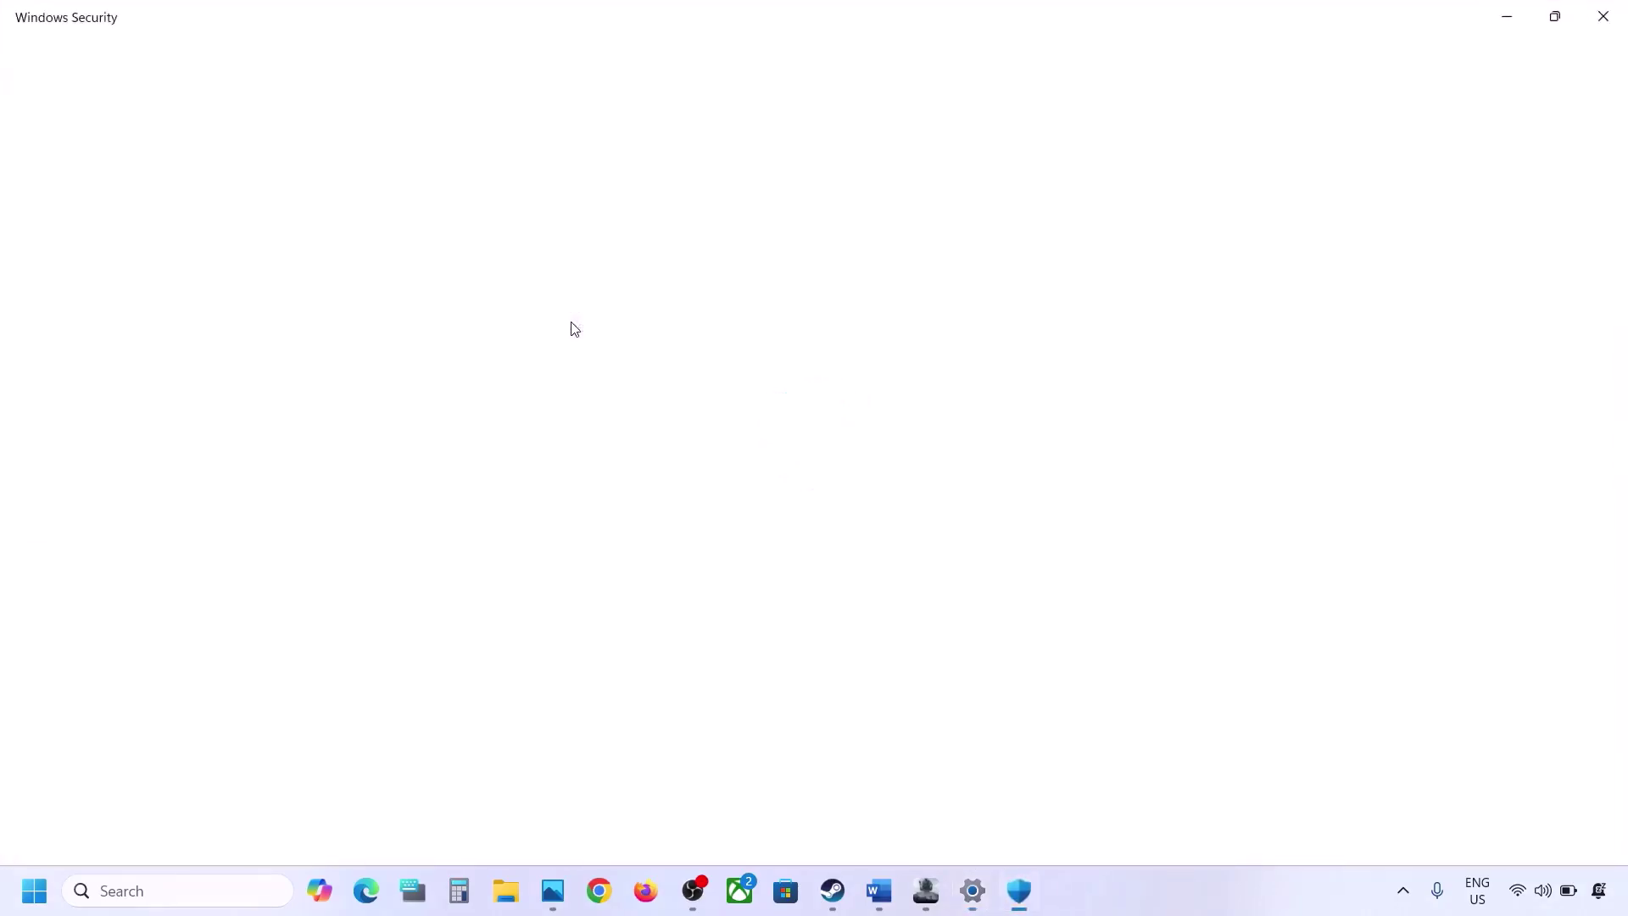
scroll(570, 327, "down", 3)
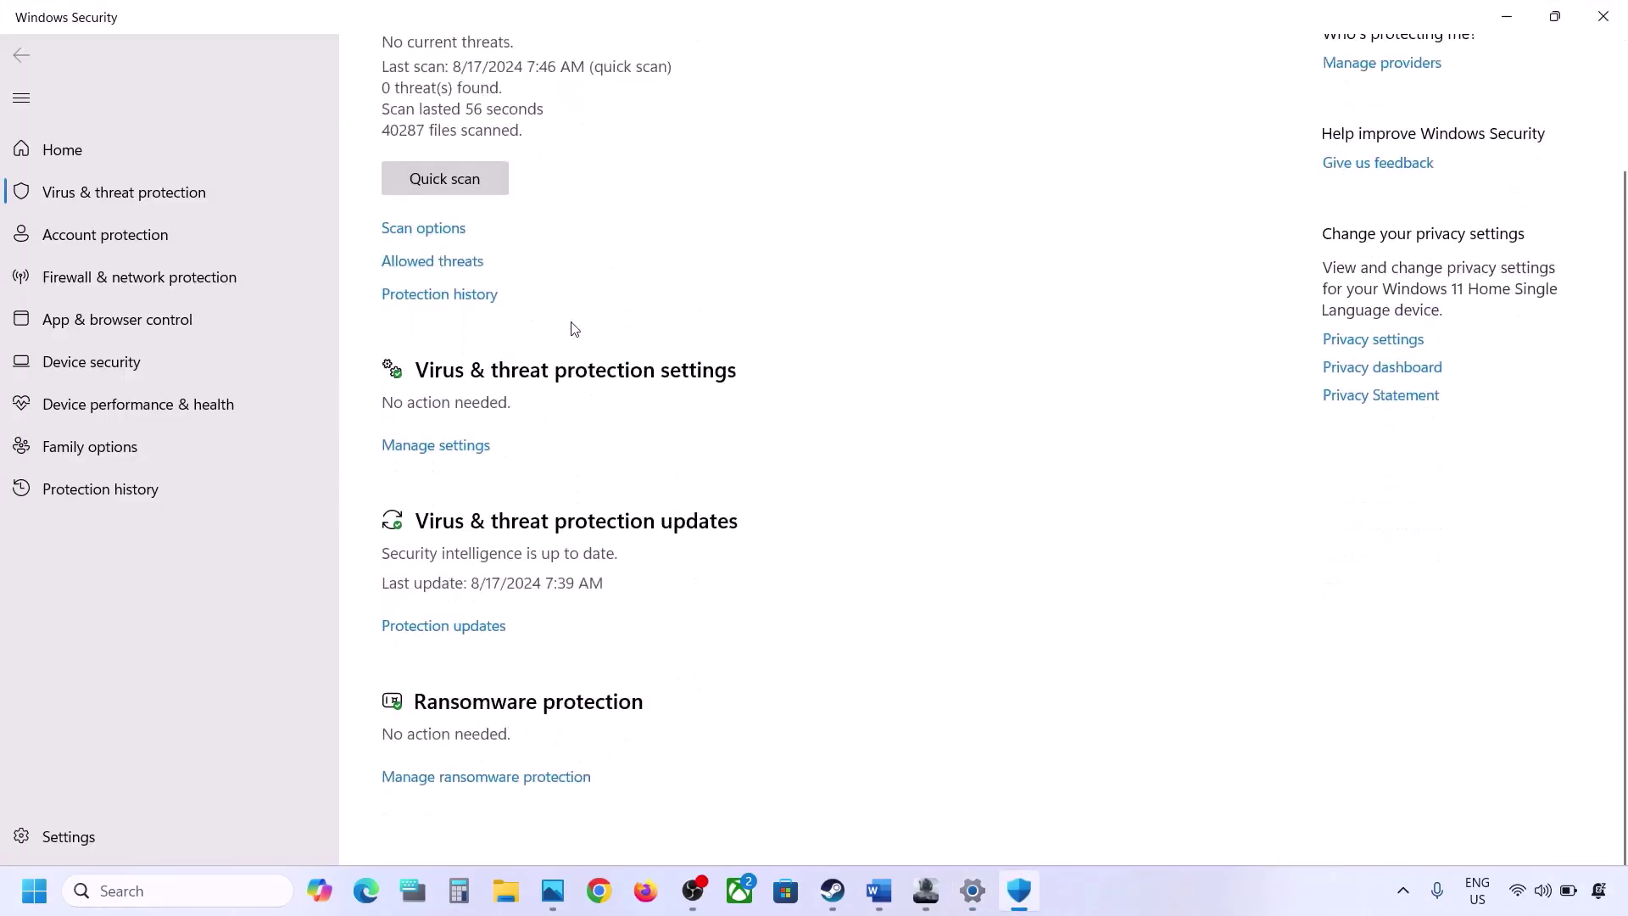
left_click(508, 805)
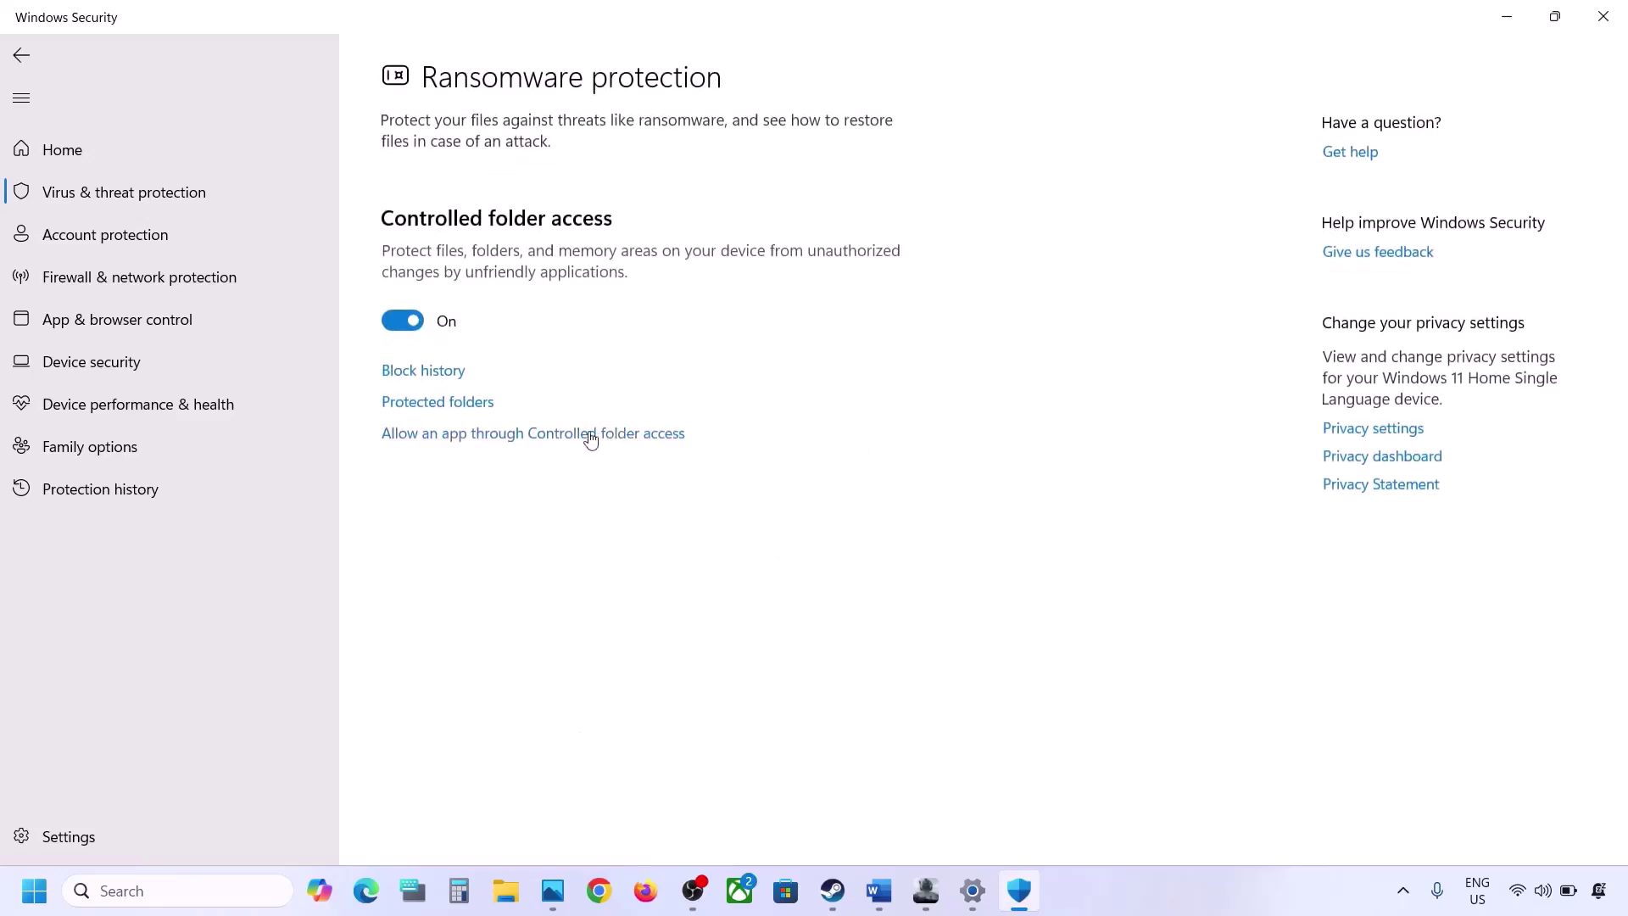
left_click(534, 434)
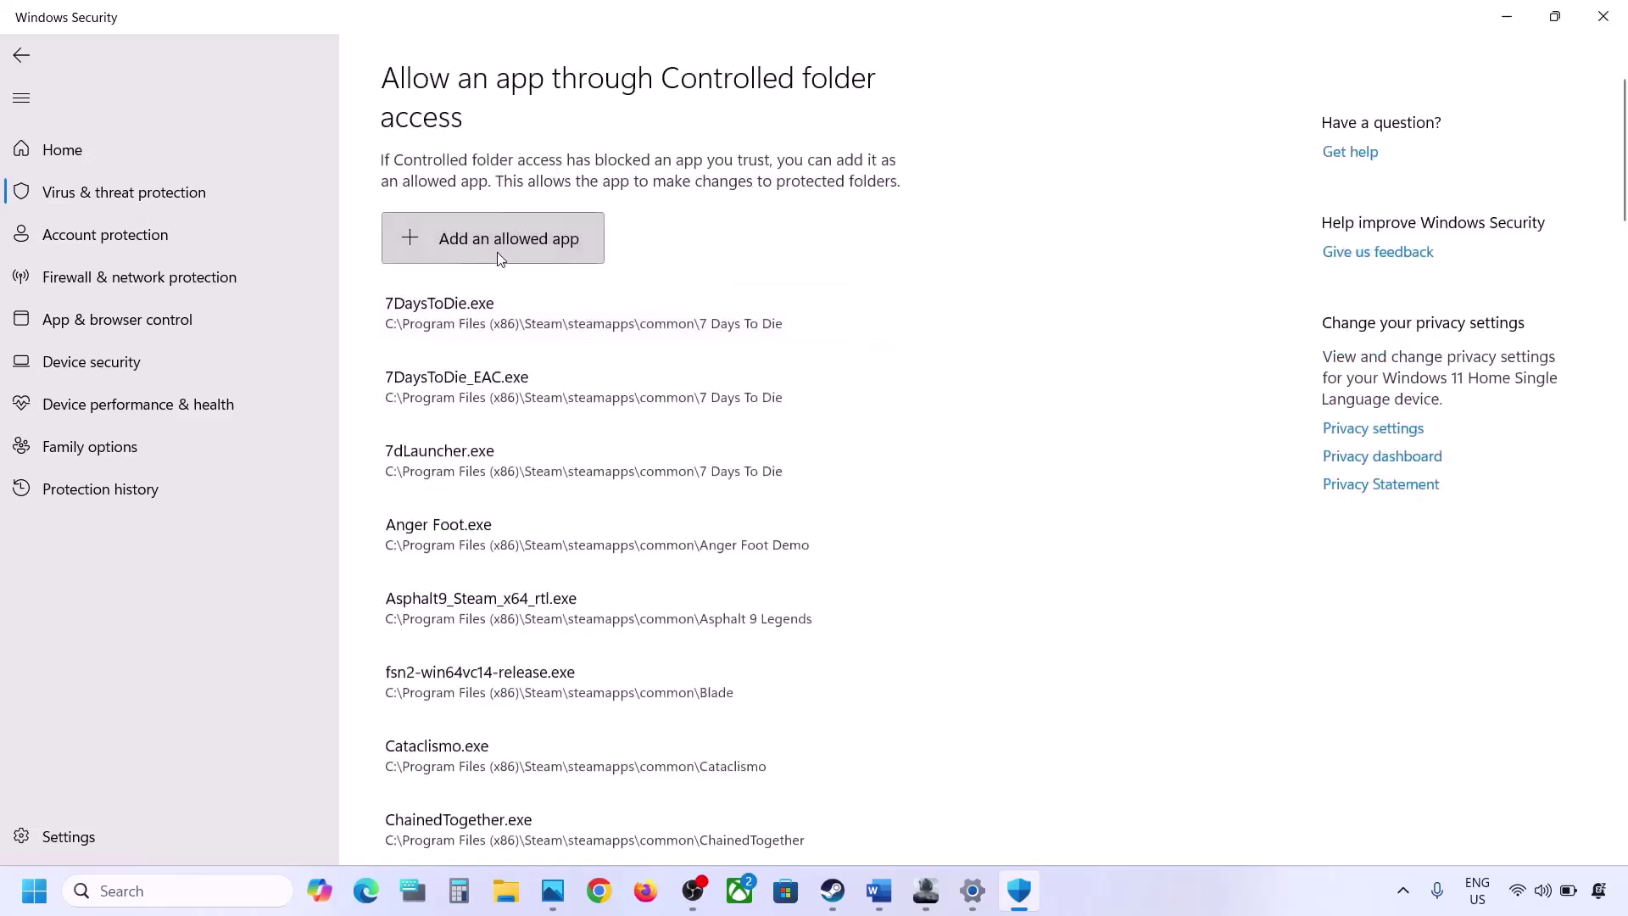
Add GameLoader.exe from C:\Arena Breakout Infinite\ABInfinite\Binaries\Win64 as an allowed app.
left_click(495, 249)
left_click(470, 321)
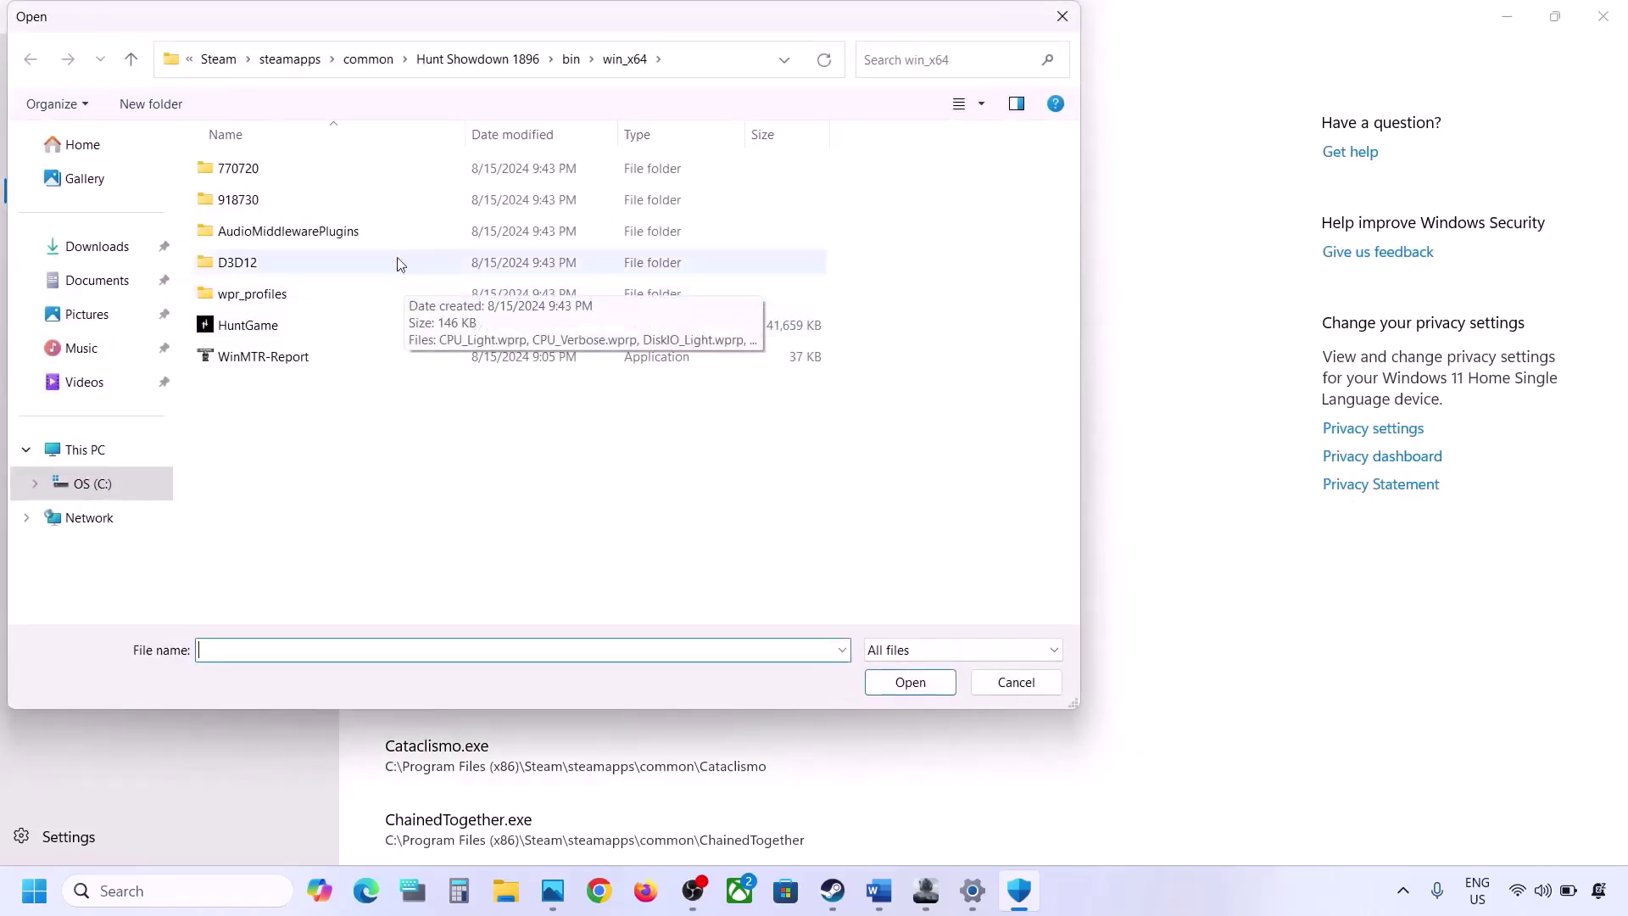
left_click(89, 452)
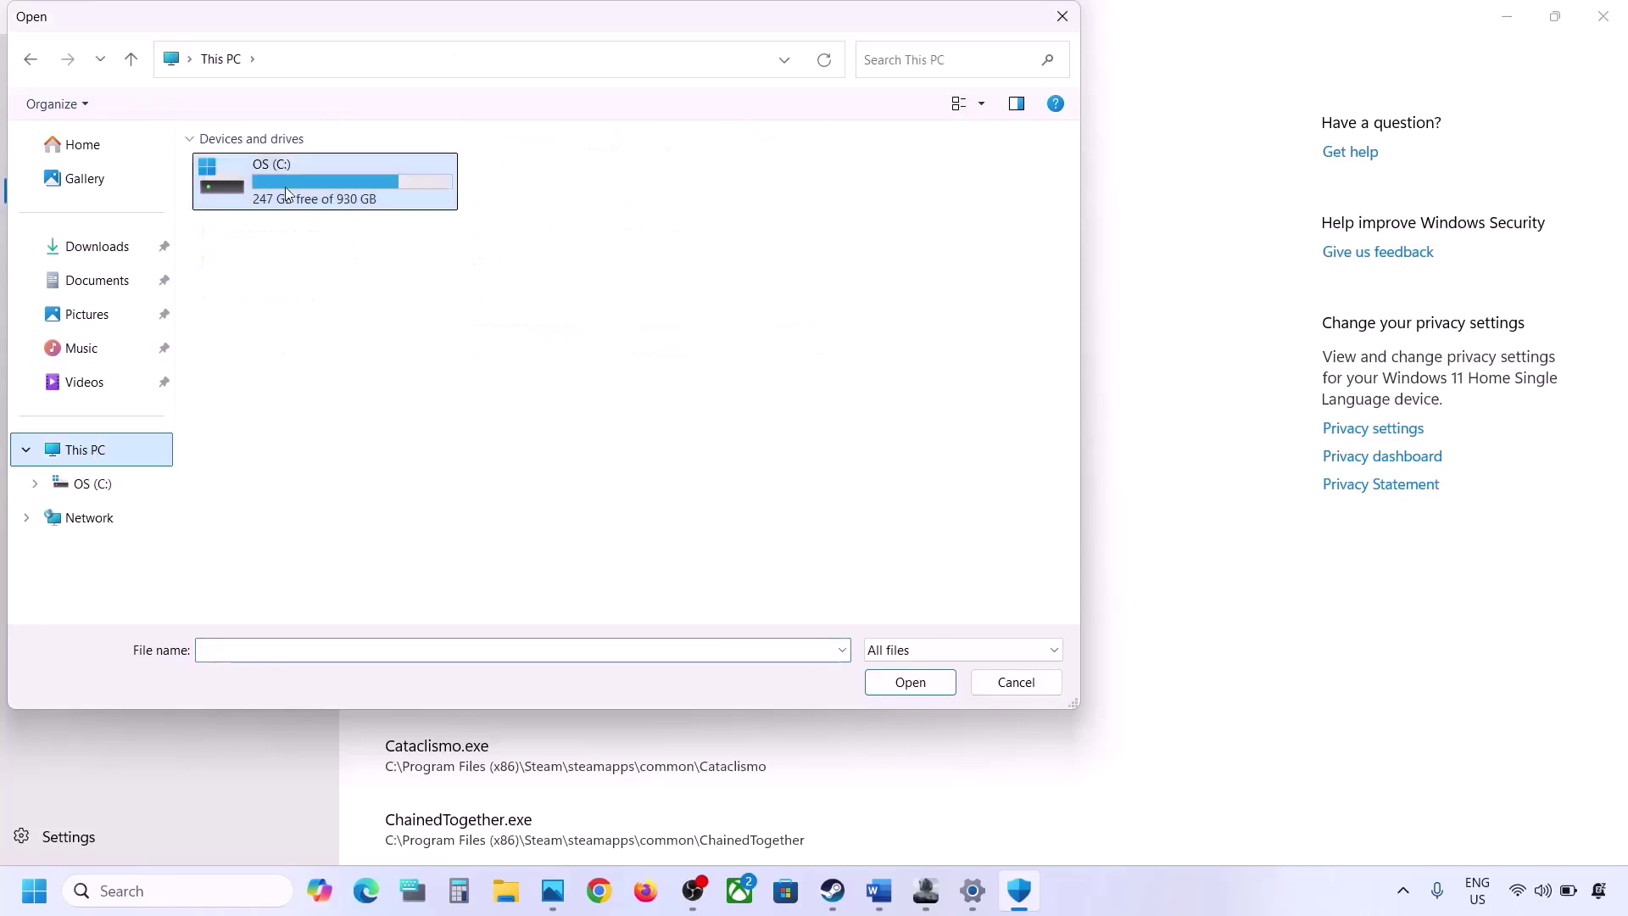
double_click(285, 187)
double_click(339, 324)
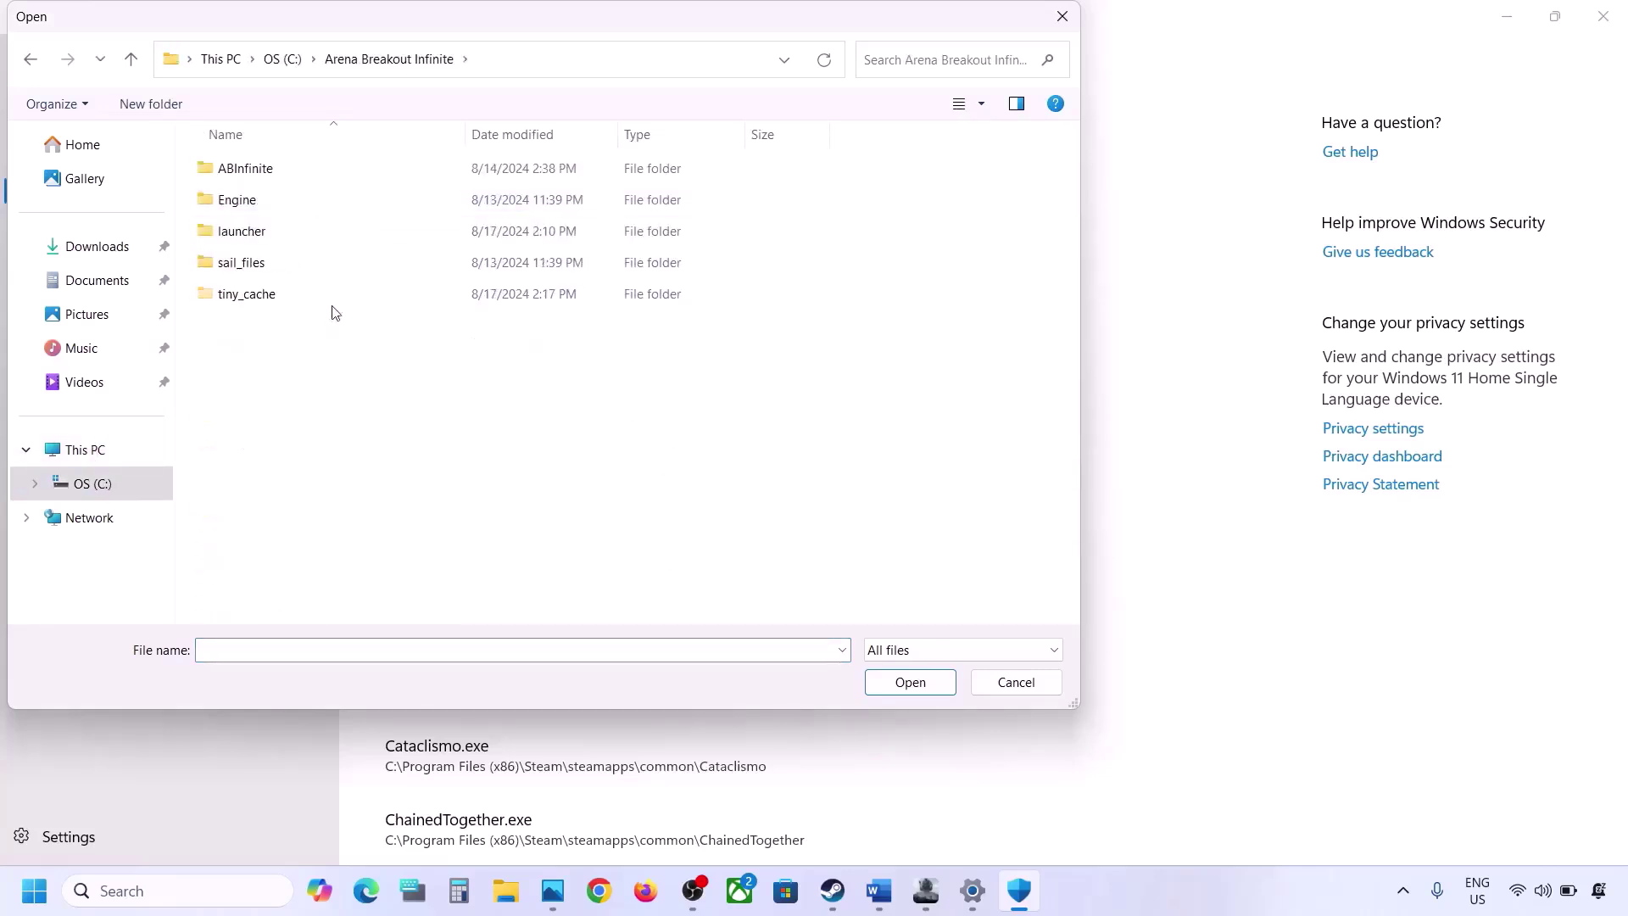
double_click(276, 168)
double_click(277, 176)
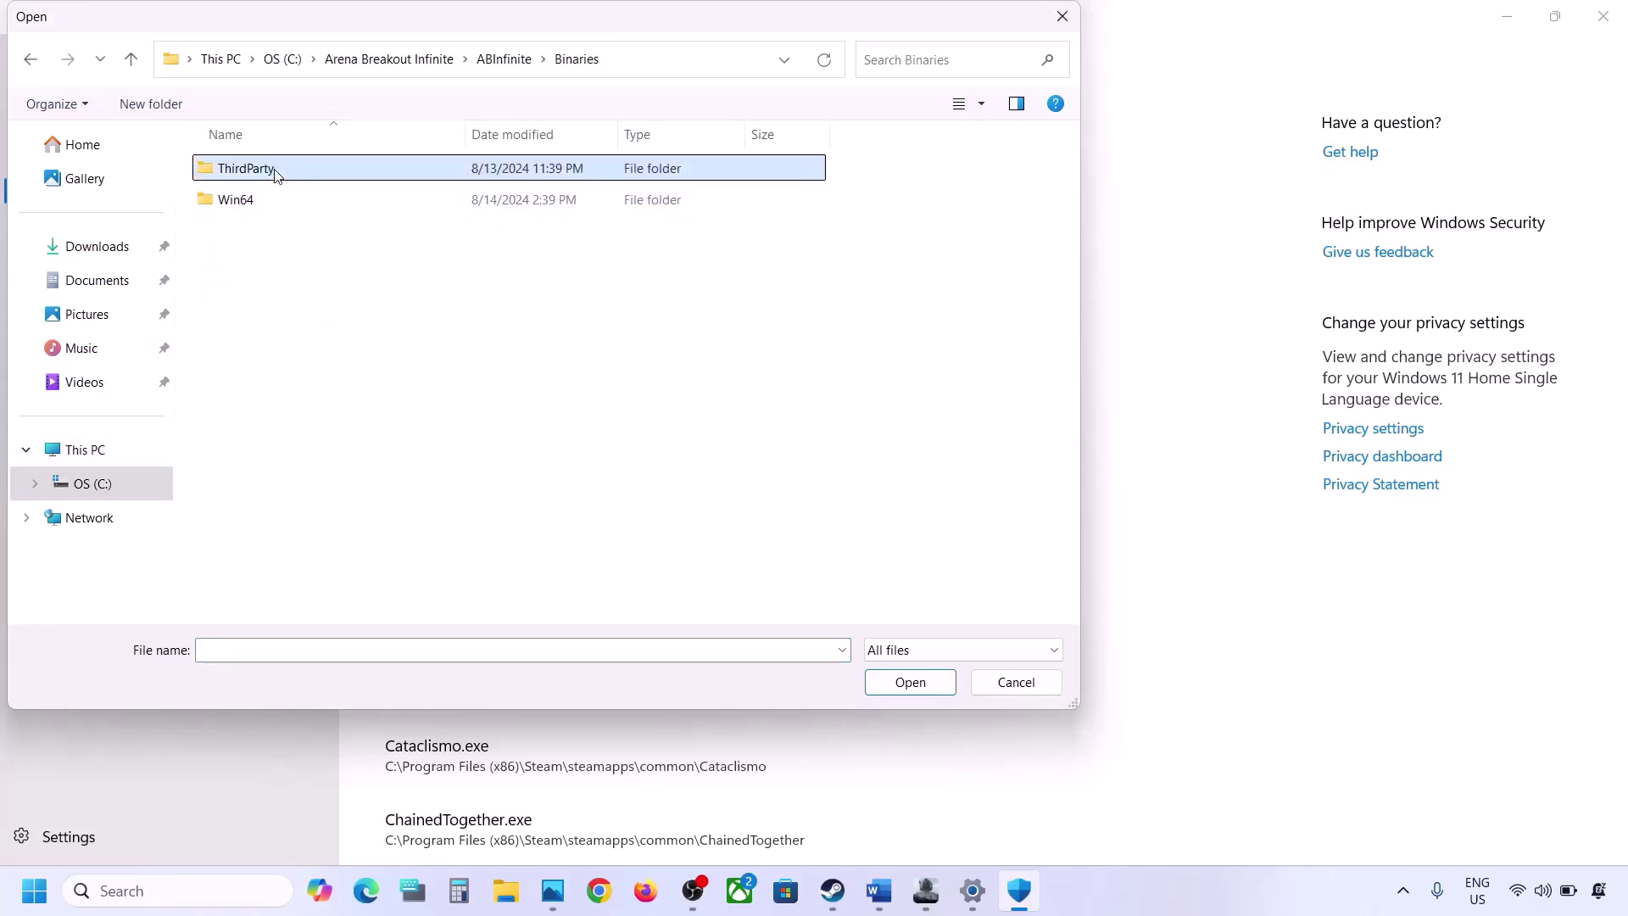
double_click(254, 200)
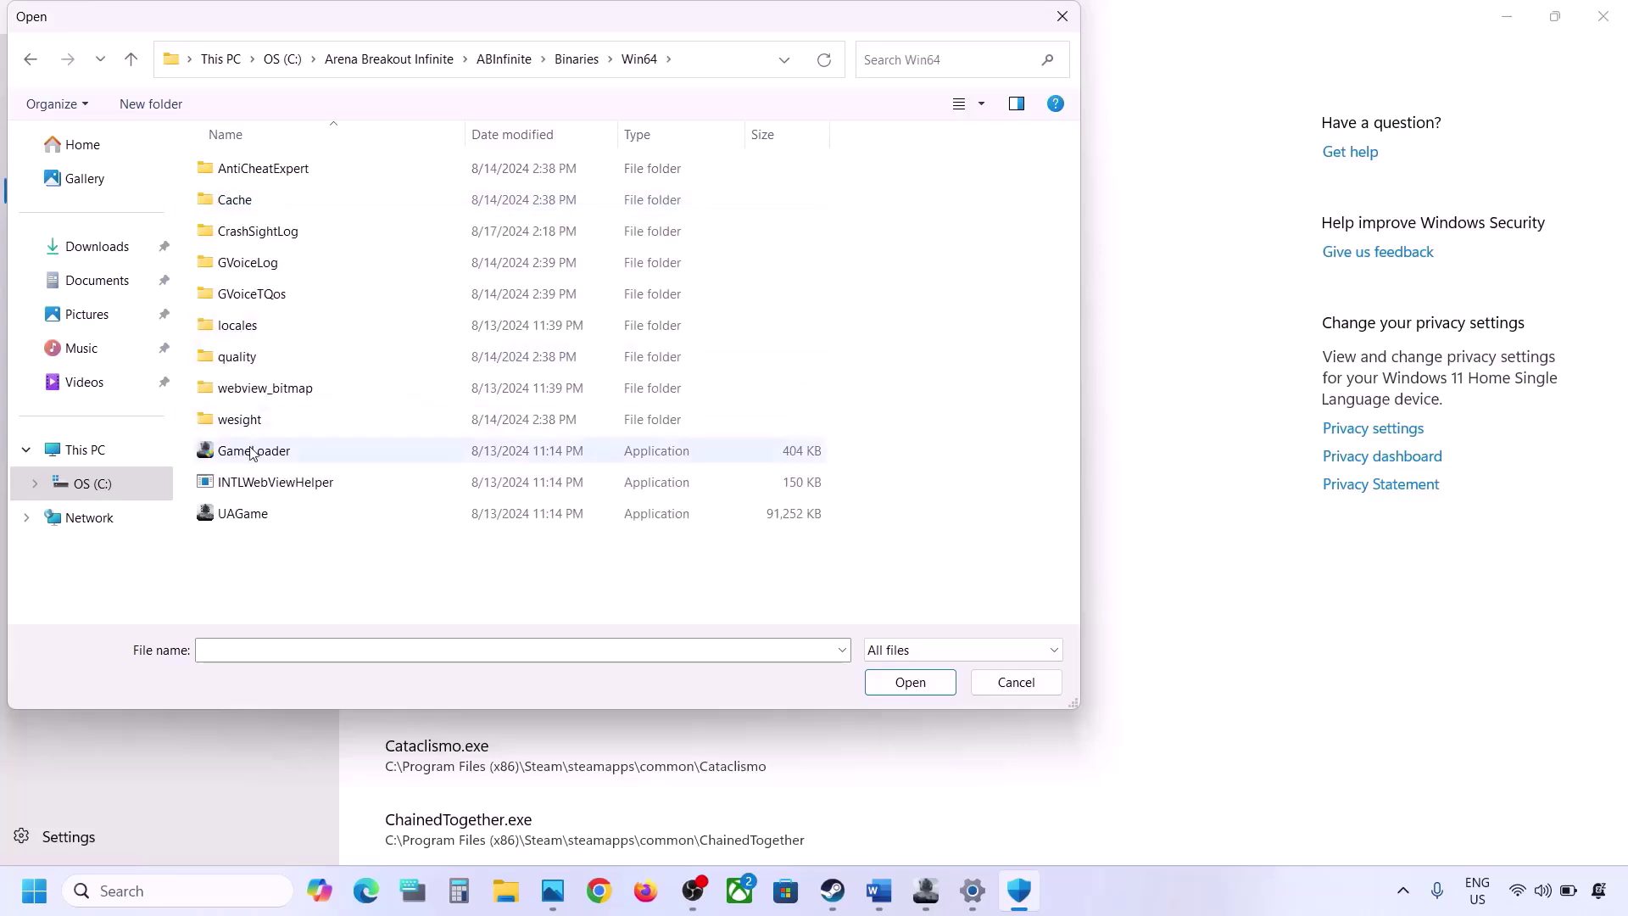
left_click(251, 453)
left_click(915, 683)
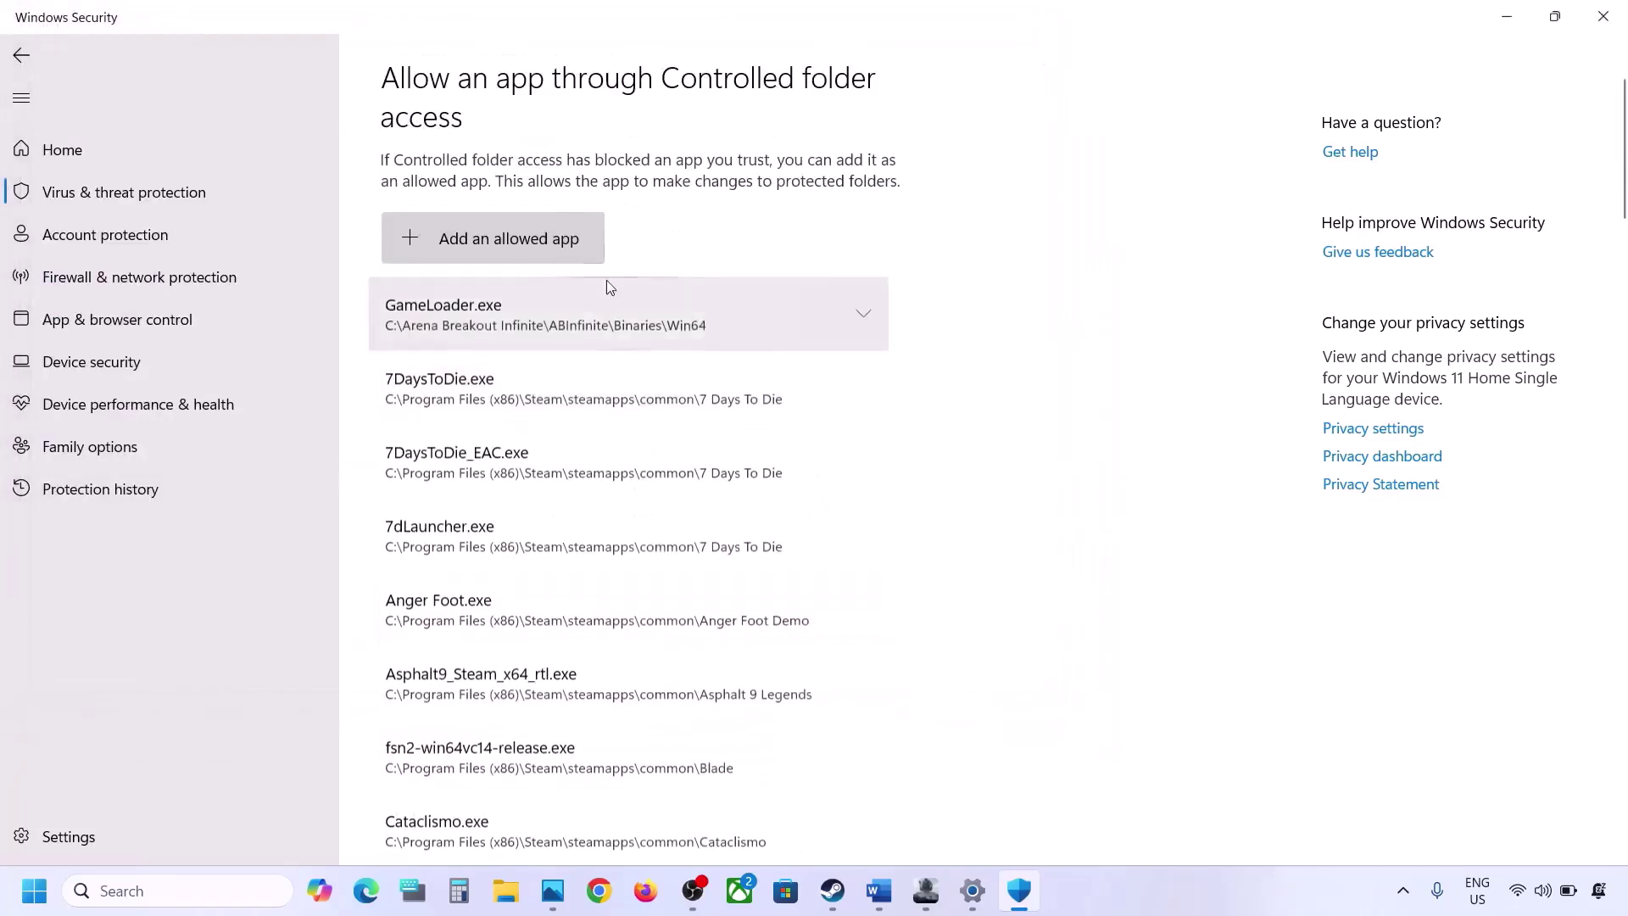
Add UAGame.exe from the same Win64 folder as an allowed app.
left_click(521, 244)
left_click(483, 324)
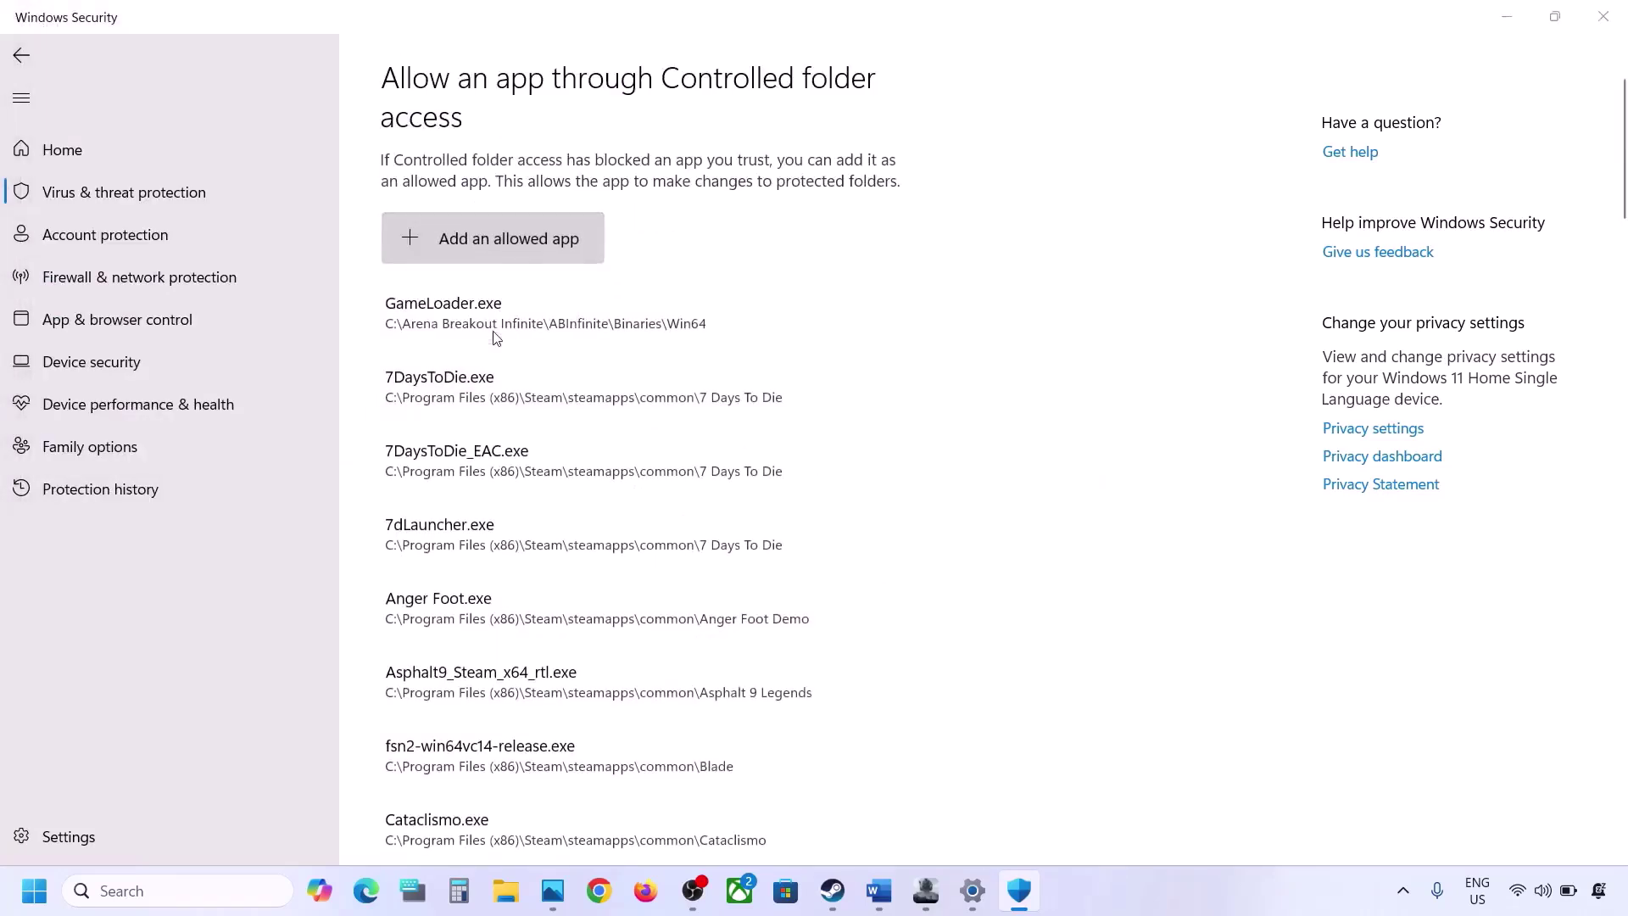
left_click(251, 517)
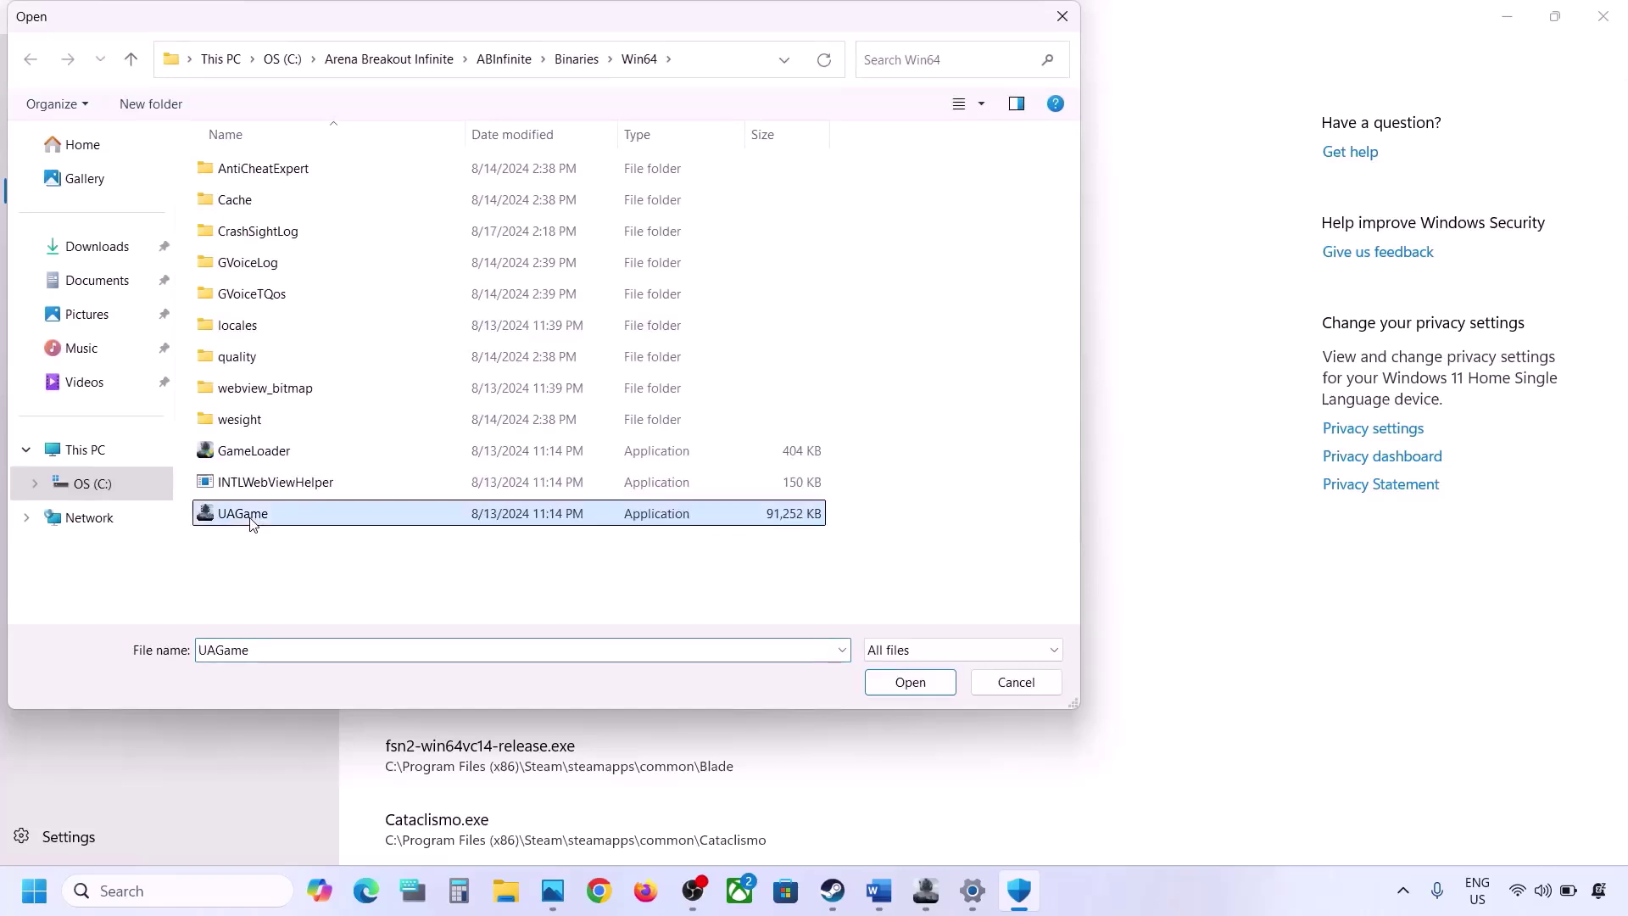
left_click(882, 687)
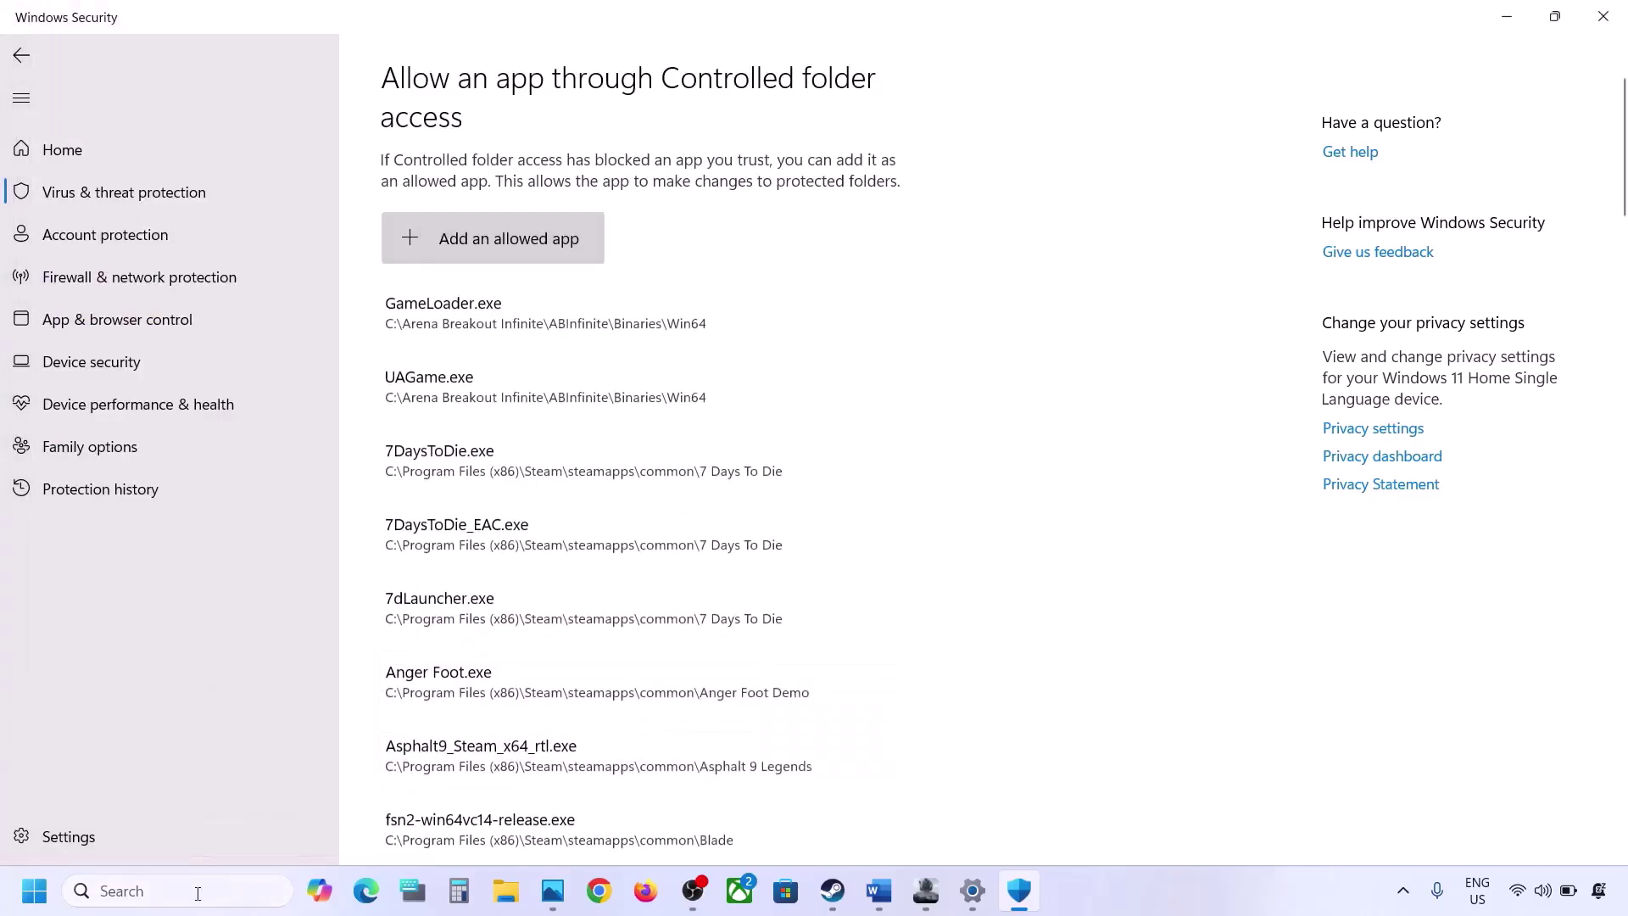
Open Control Panel's Windows Defender Firewall allowed-apps list and unlock it for editing.
left_click(199, 890)
type("control")
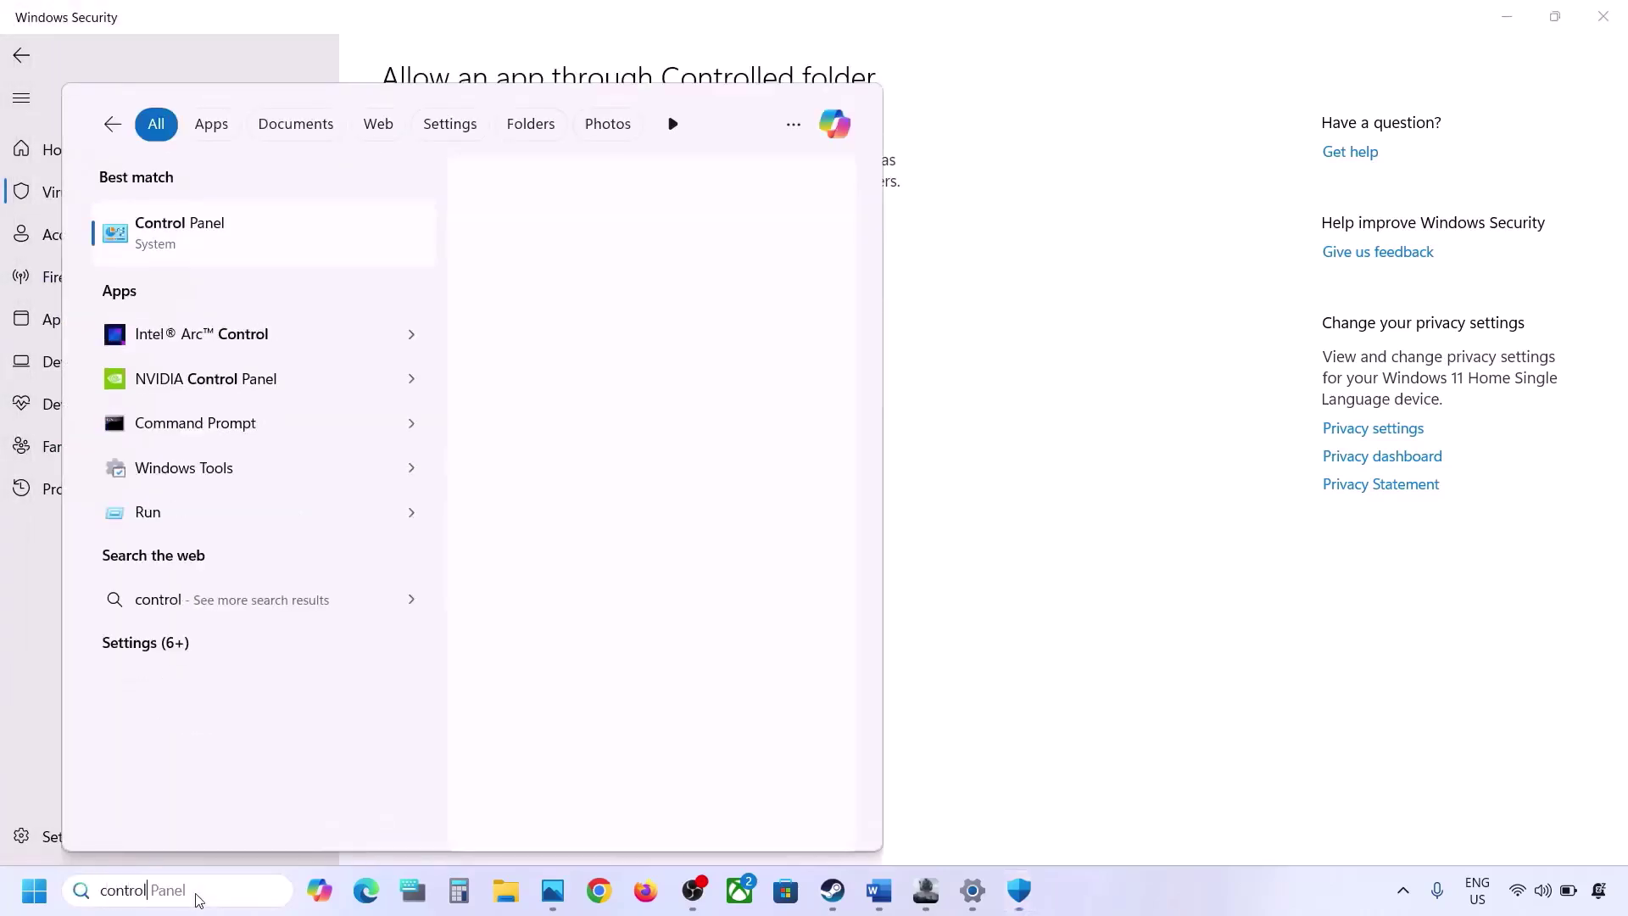
key("Return")
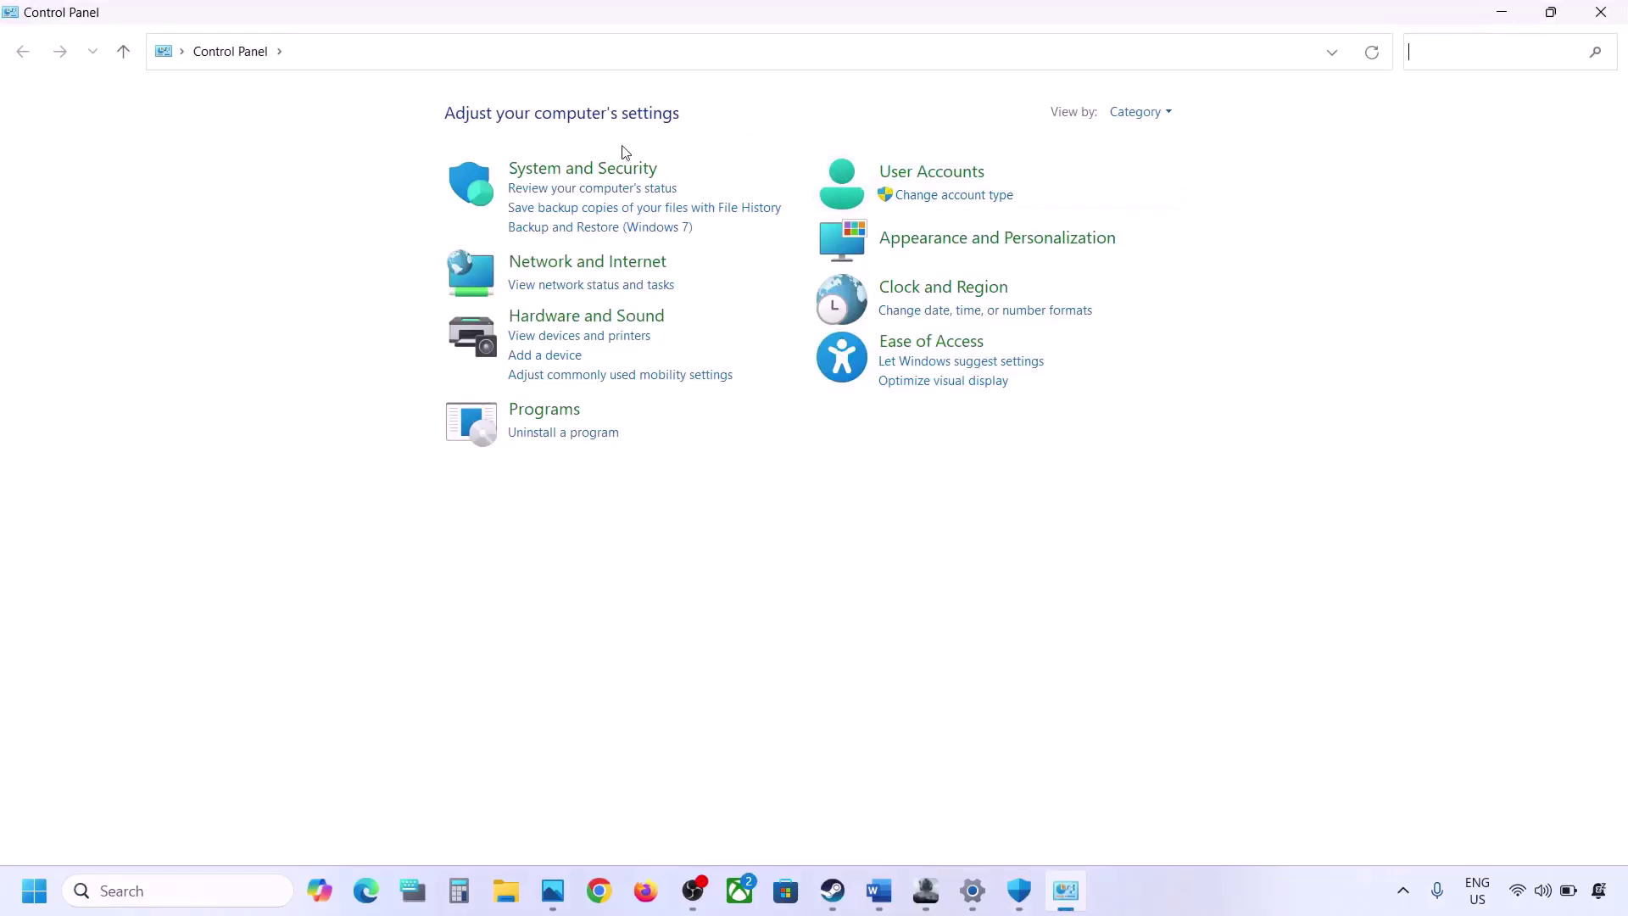
left_click(604, 172)
left_click(367, 187)
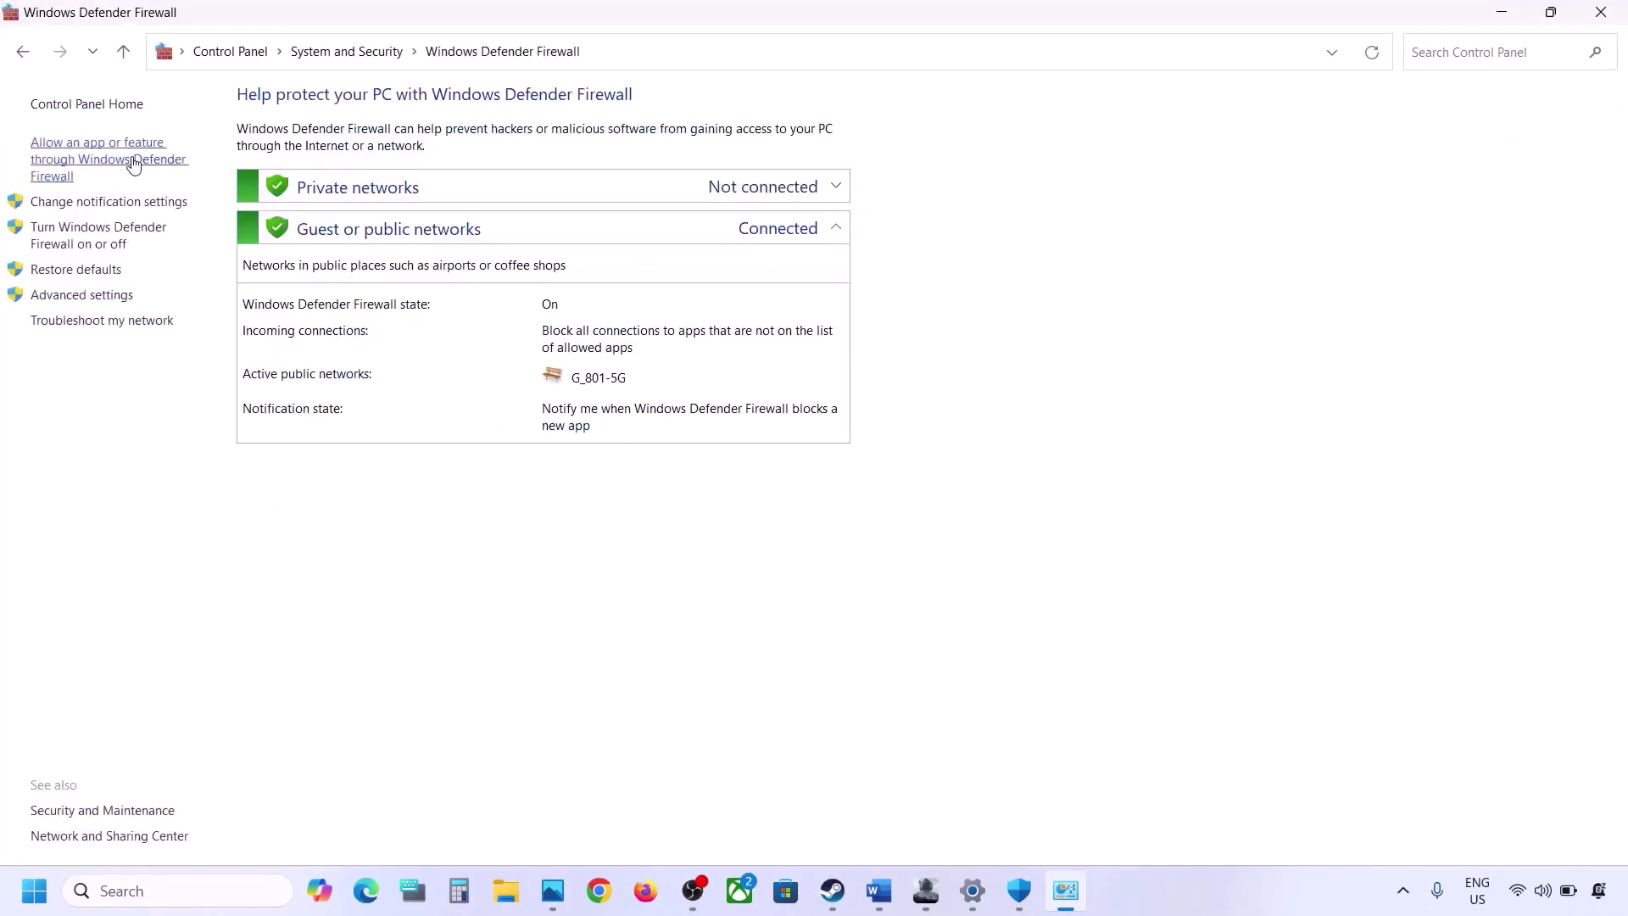
left_click(133, 163)
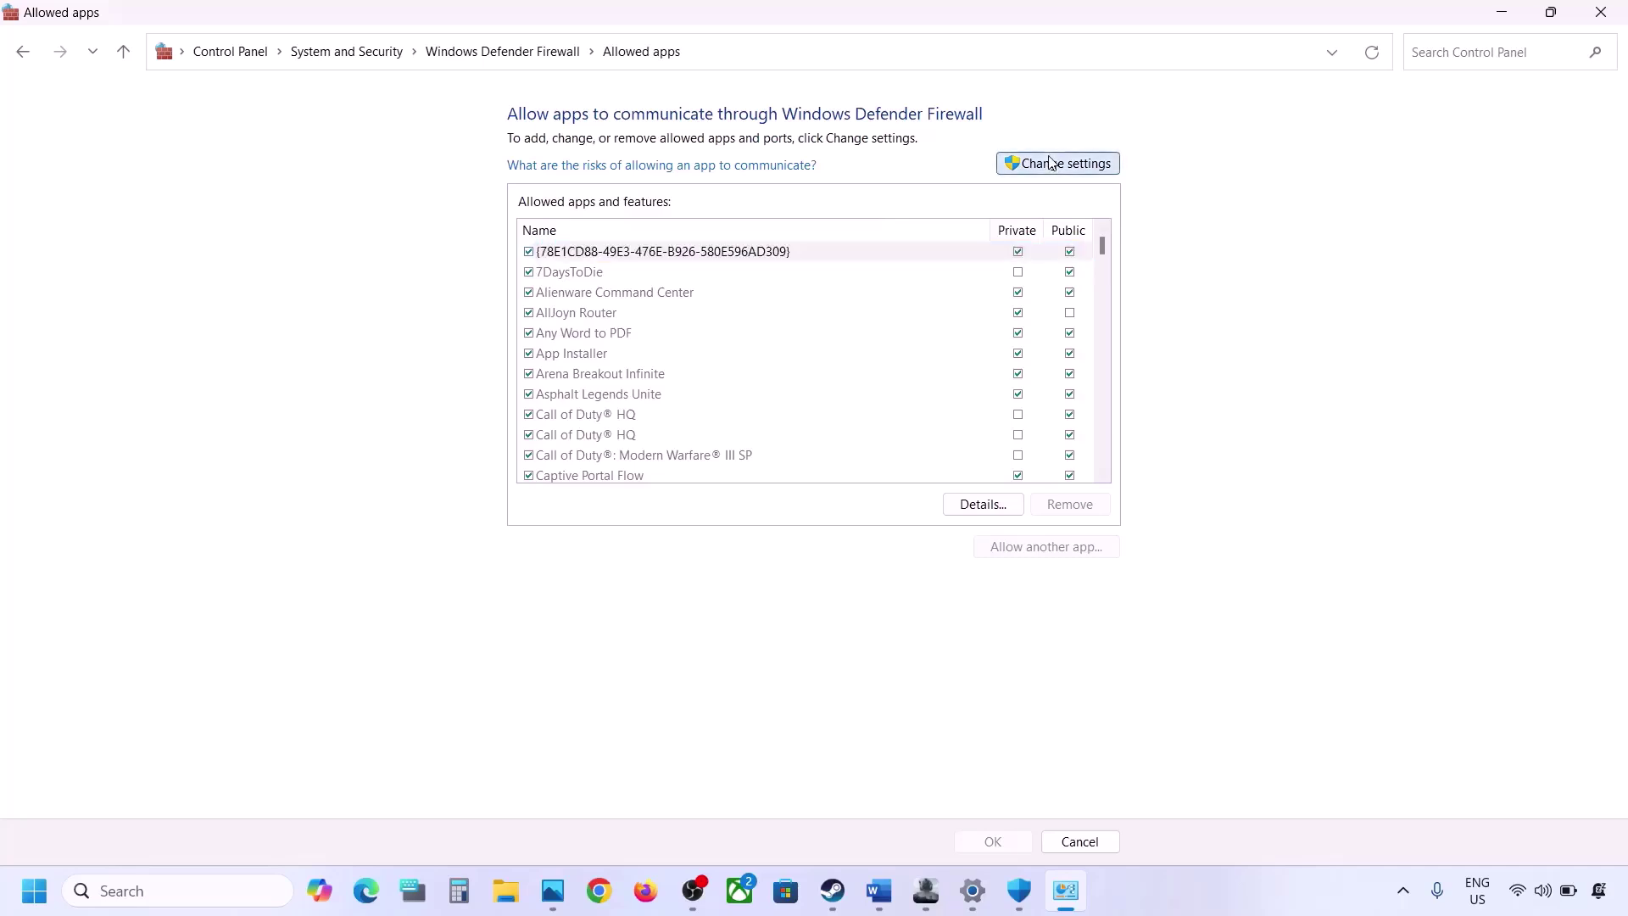
left_click(1049, 162)
Try adding GameLoader from the Win64 folder, which is already in the firewall exceptions.
left_click(1059, 547)
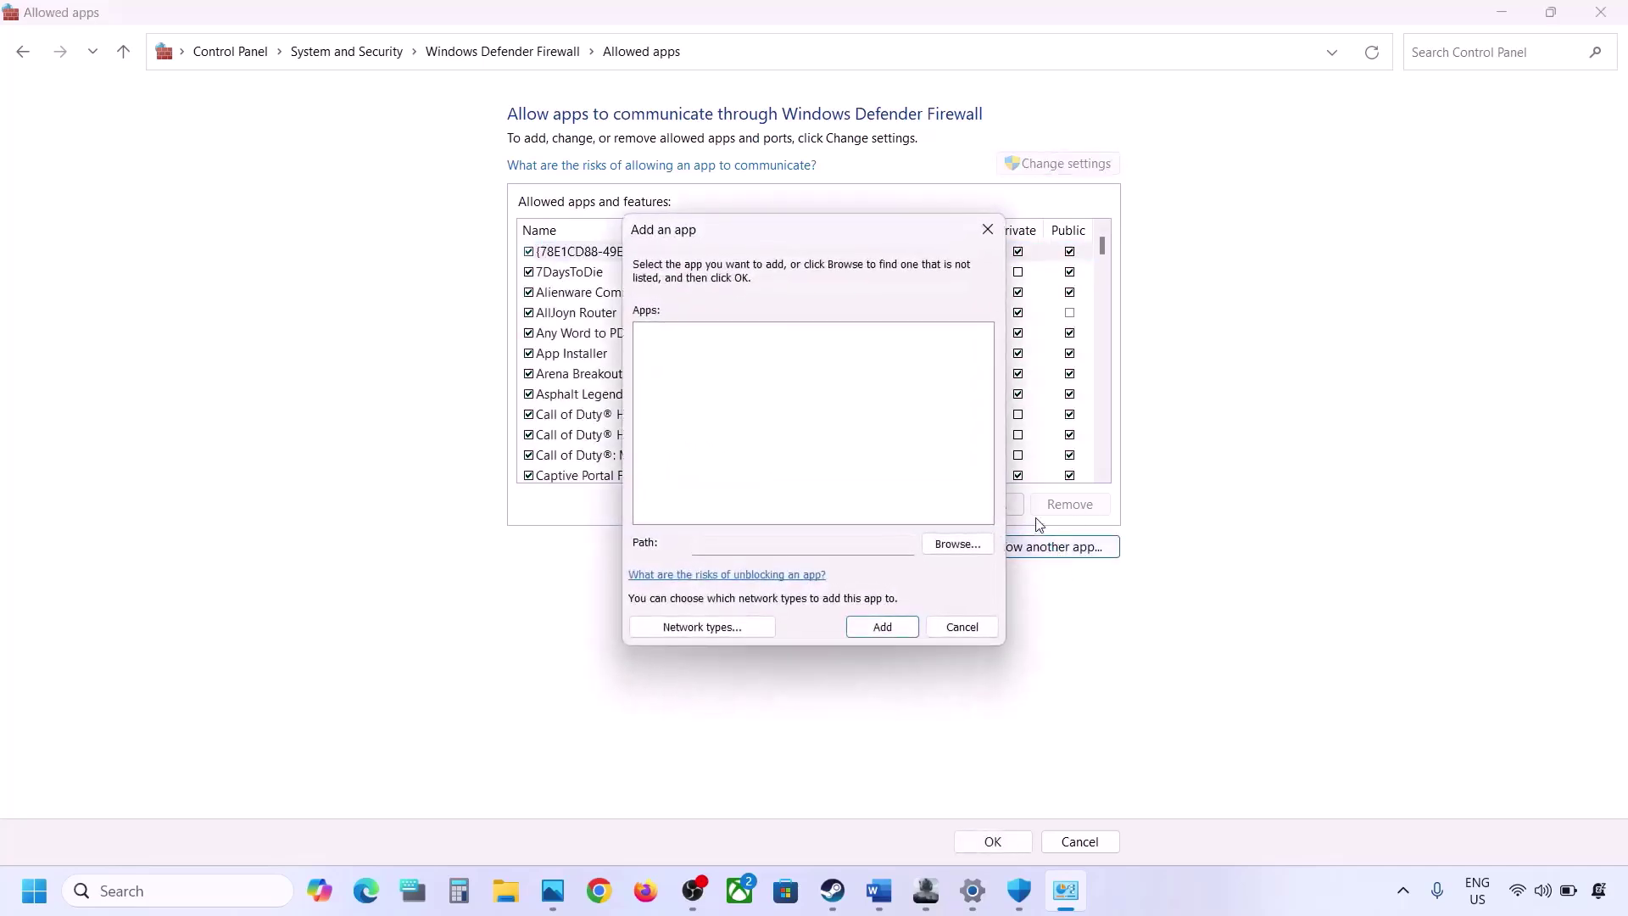
left_click(957, 544)
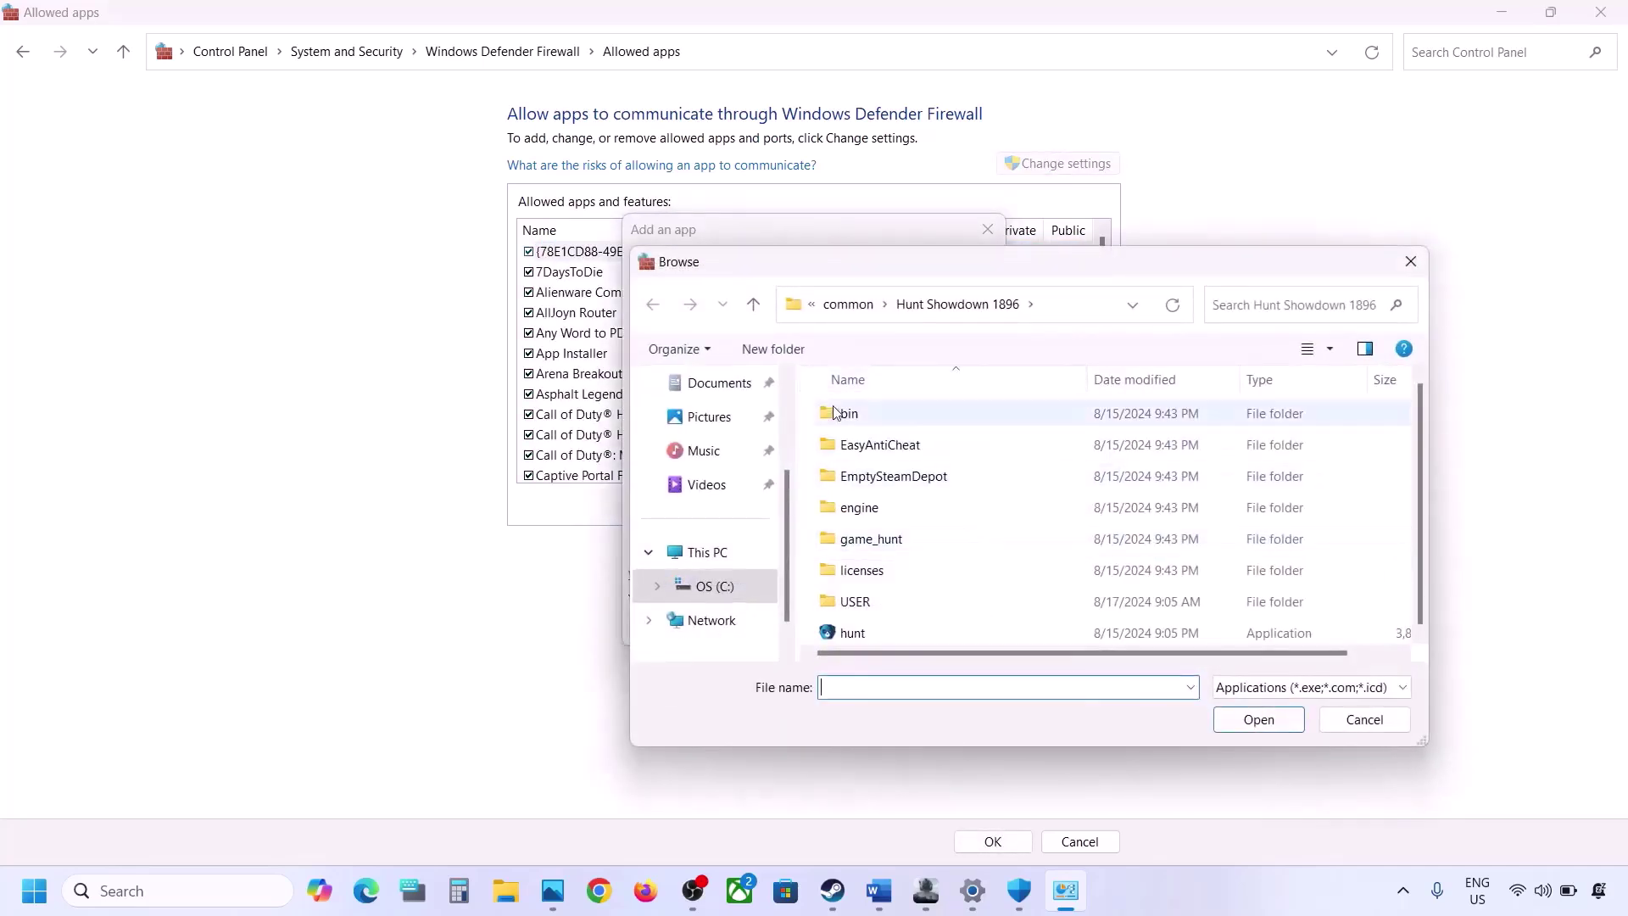
left_click(721, 582)
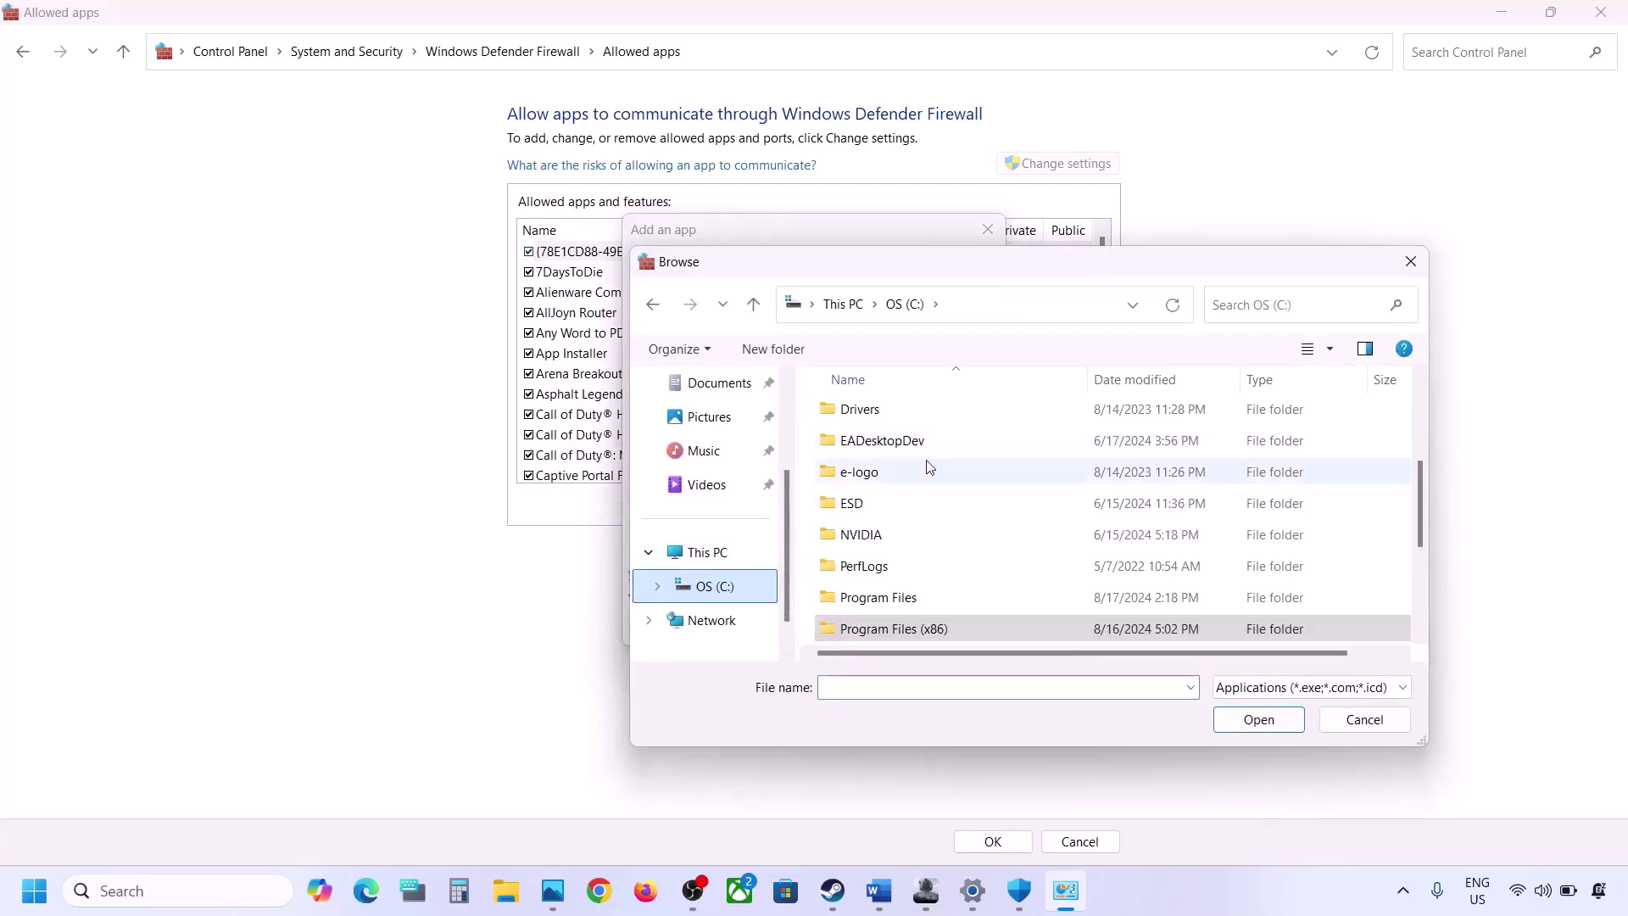
double_click(907, 570)
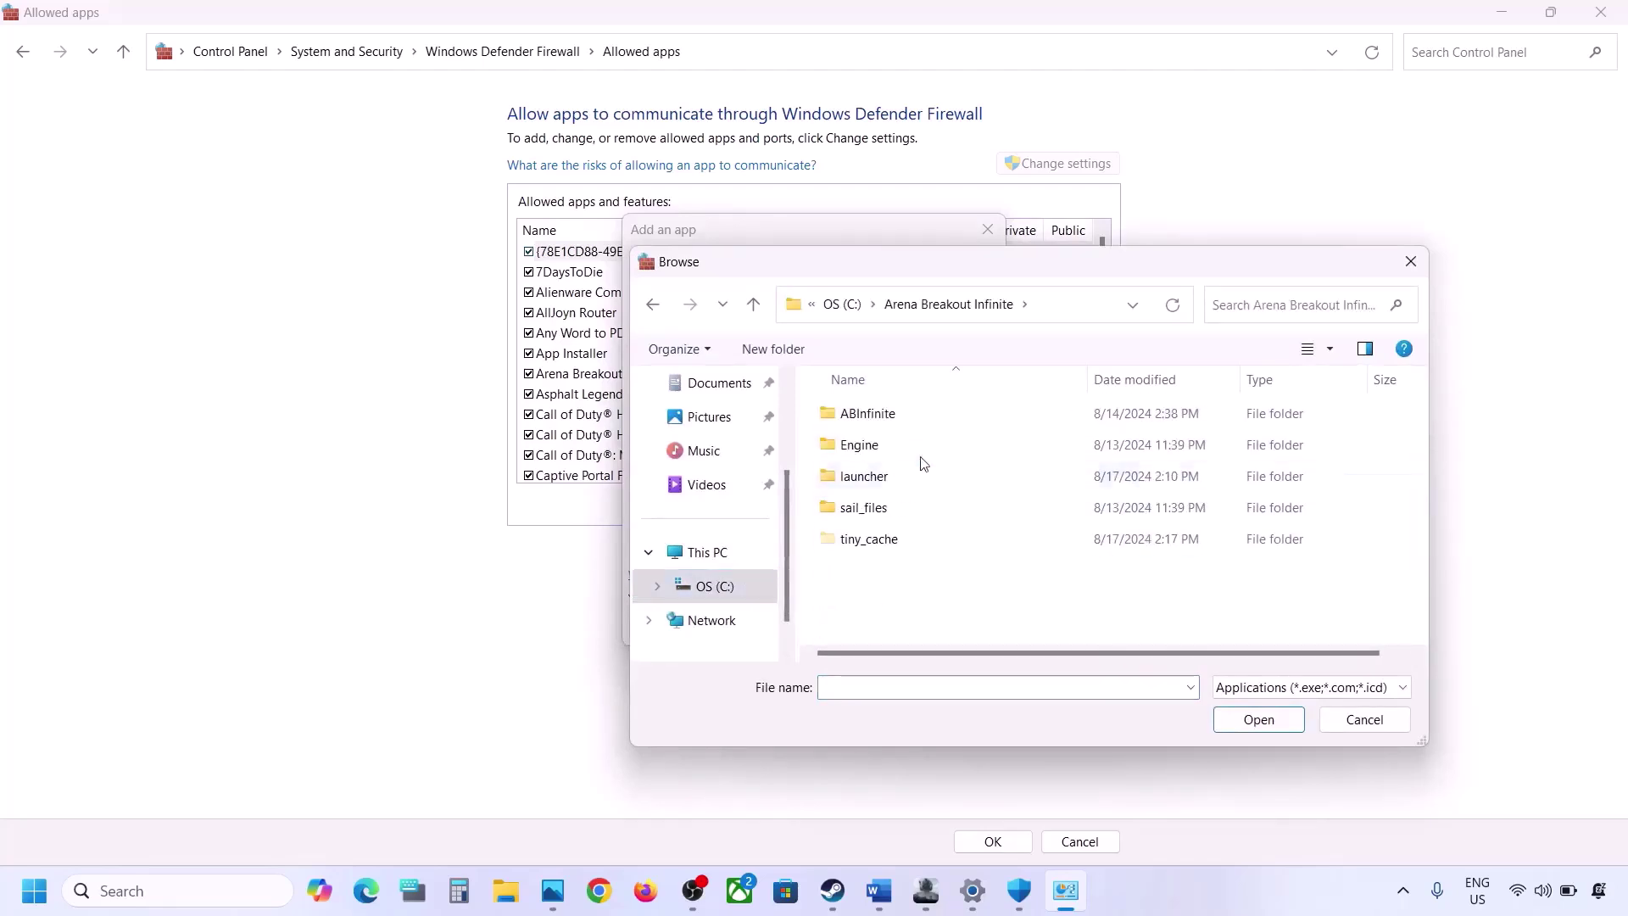
double_click(893, 415)
double_click(893, 415)
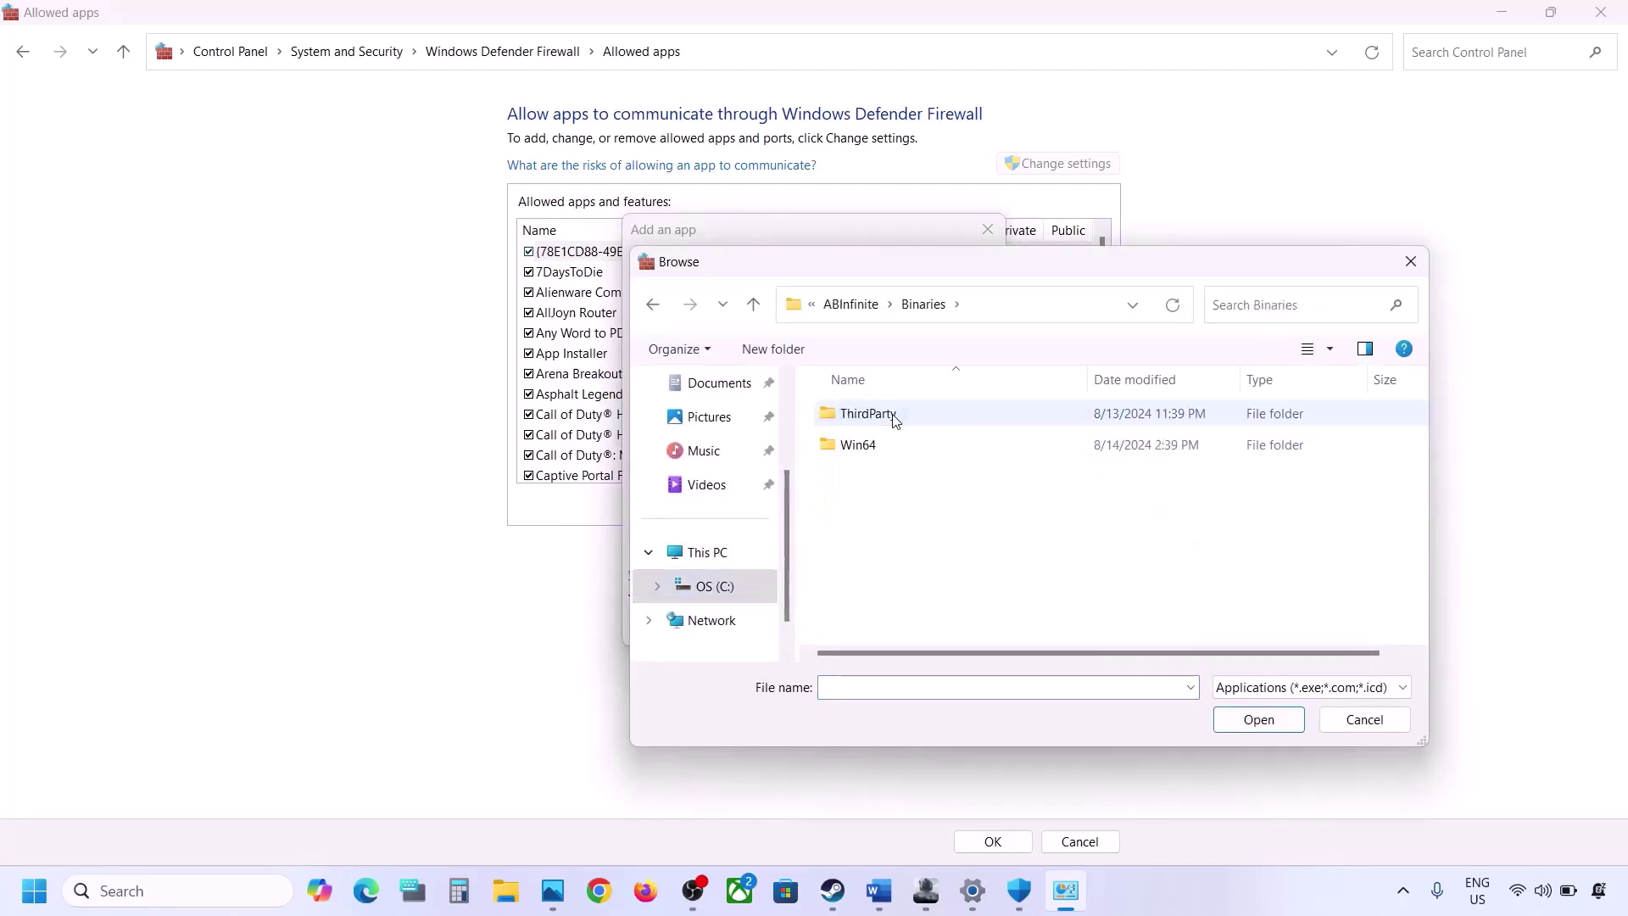
double_click(873, 446)
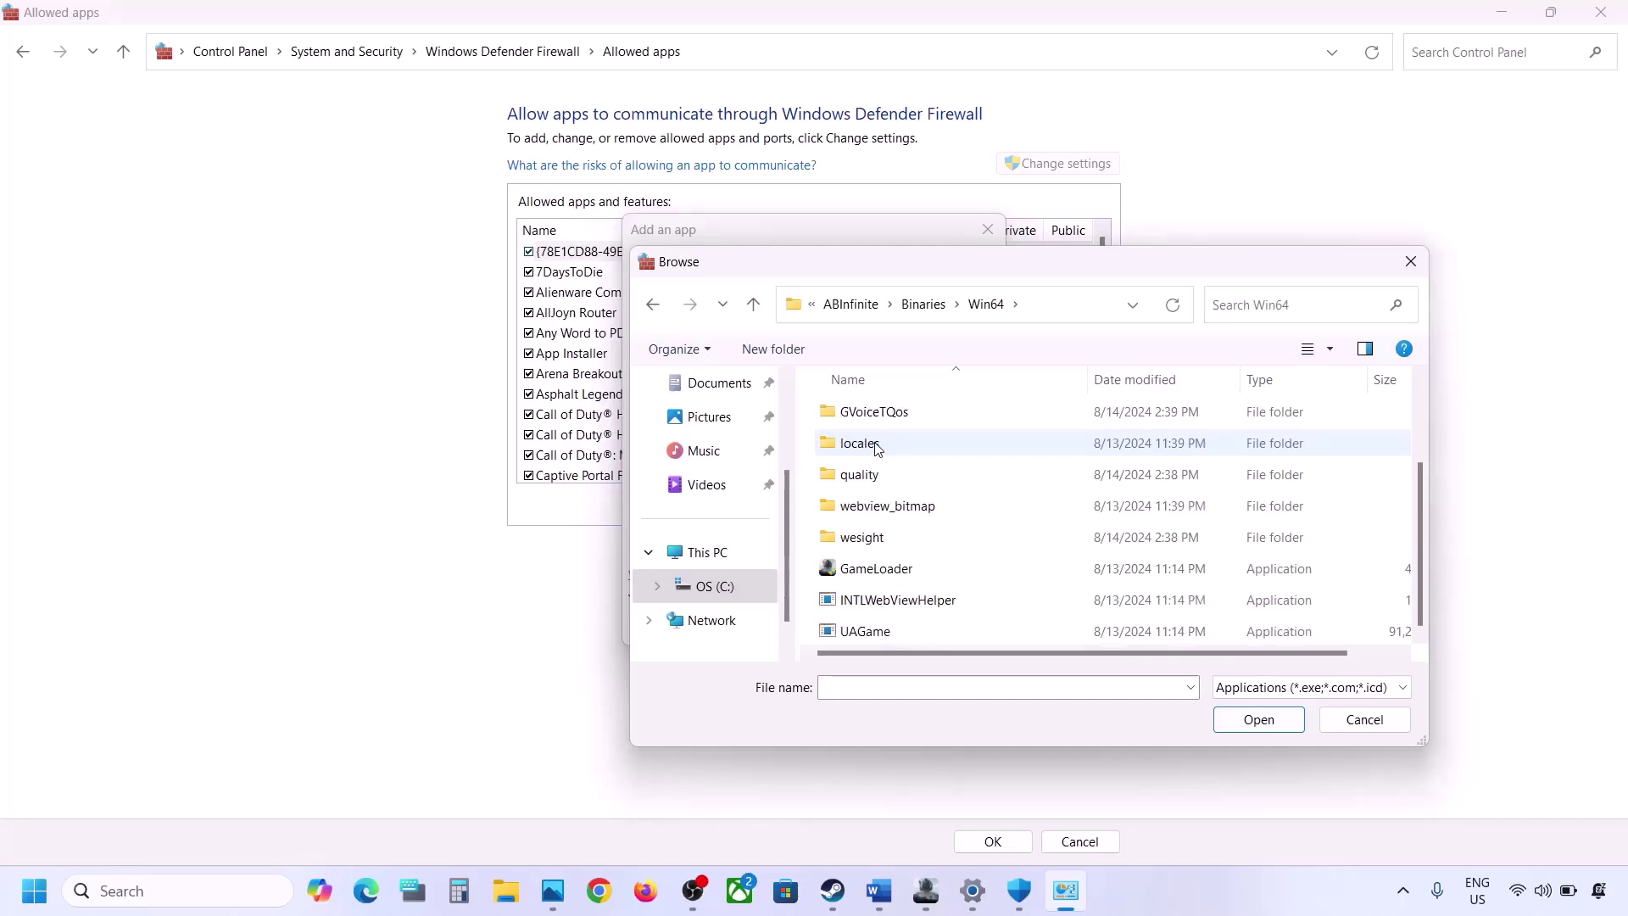
left_click(914, 571)
left_click(1256, 718)
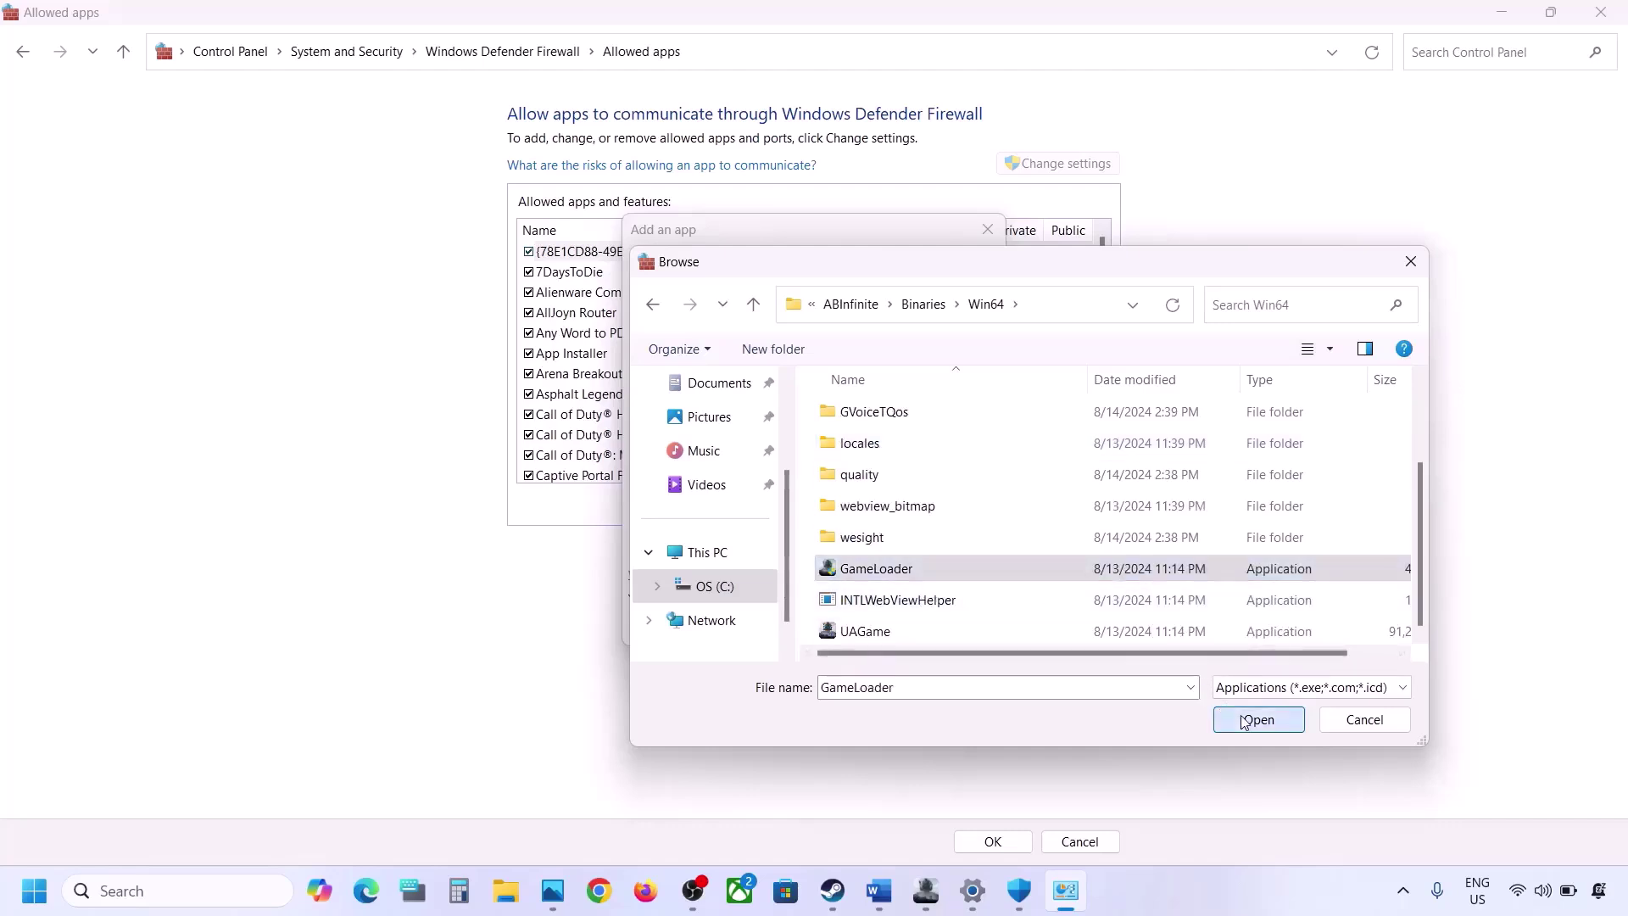
left_click(875, 626)
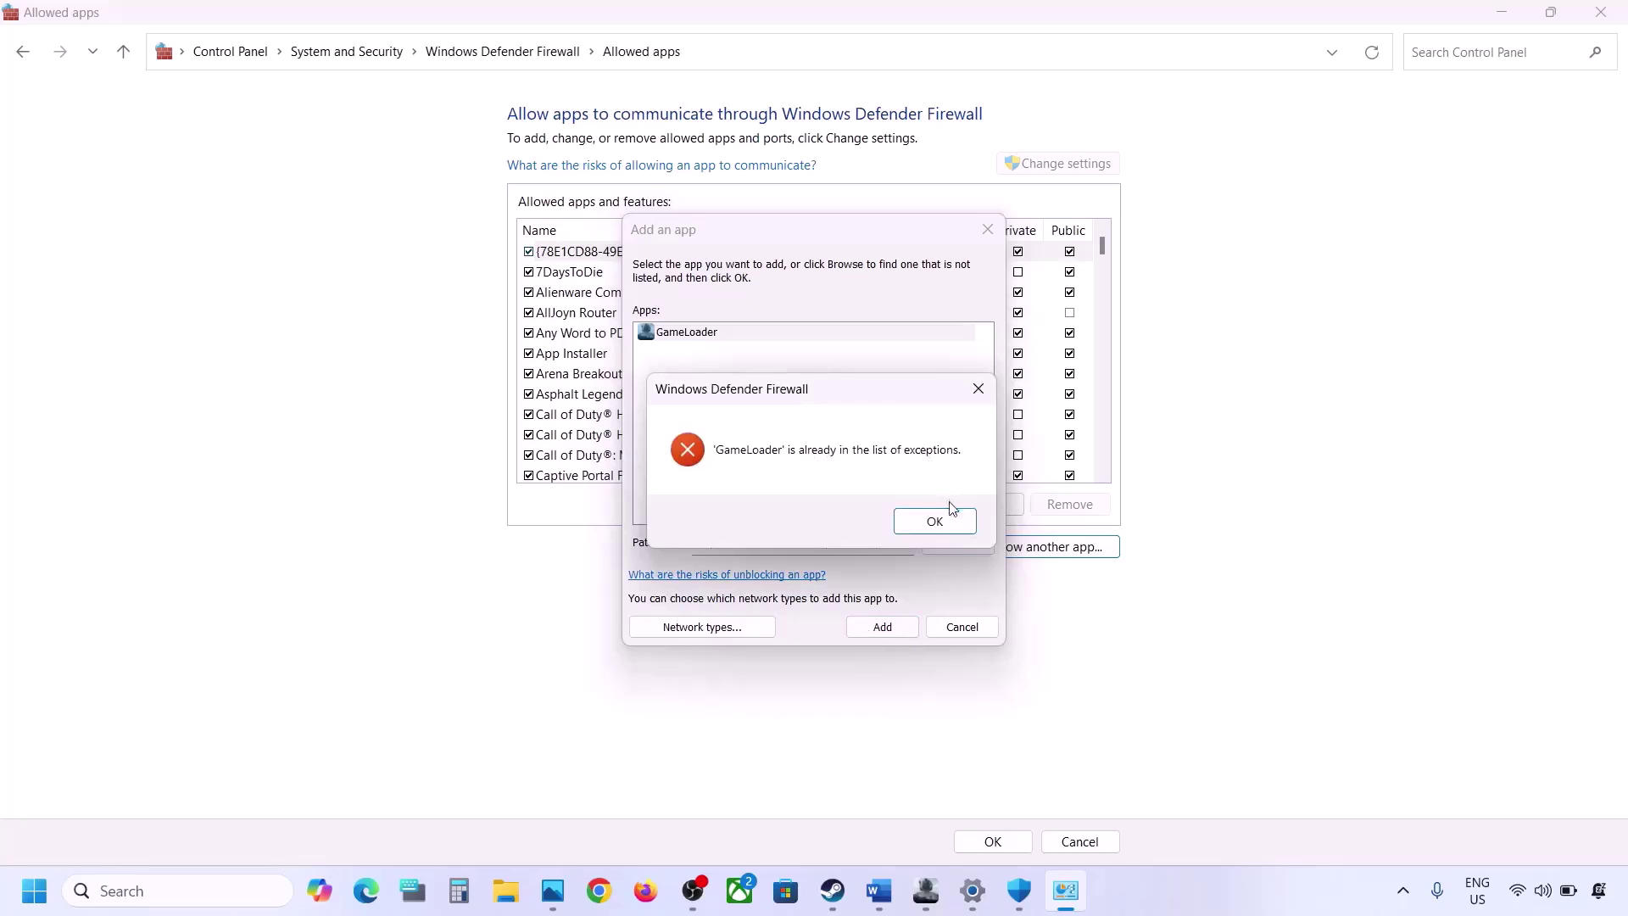
left_click(936, 520)
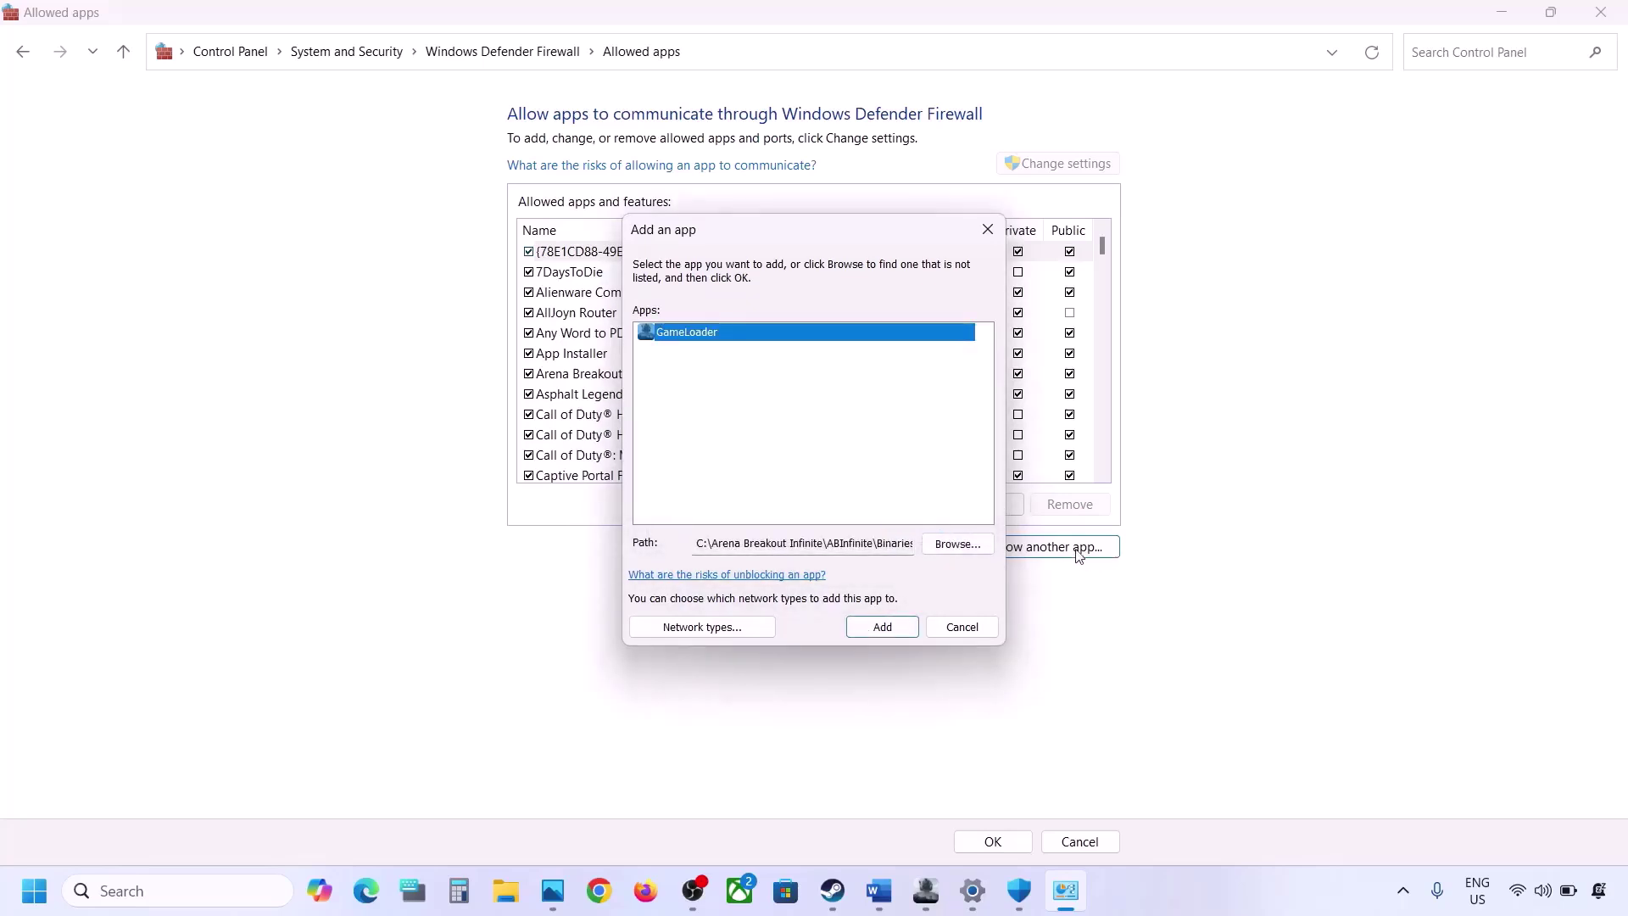
Try adding UAGame as well, dismiss the already-in-exceptions error, and cancel.
left_click(958, 543)
scroll(960, 520, "down", 1)
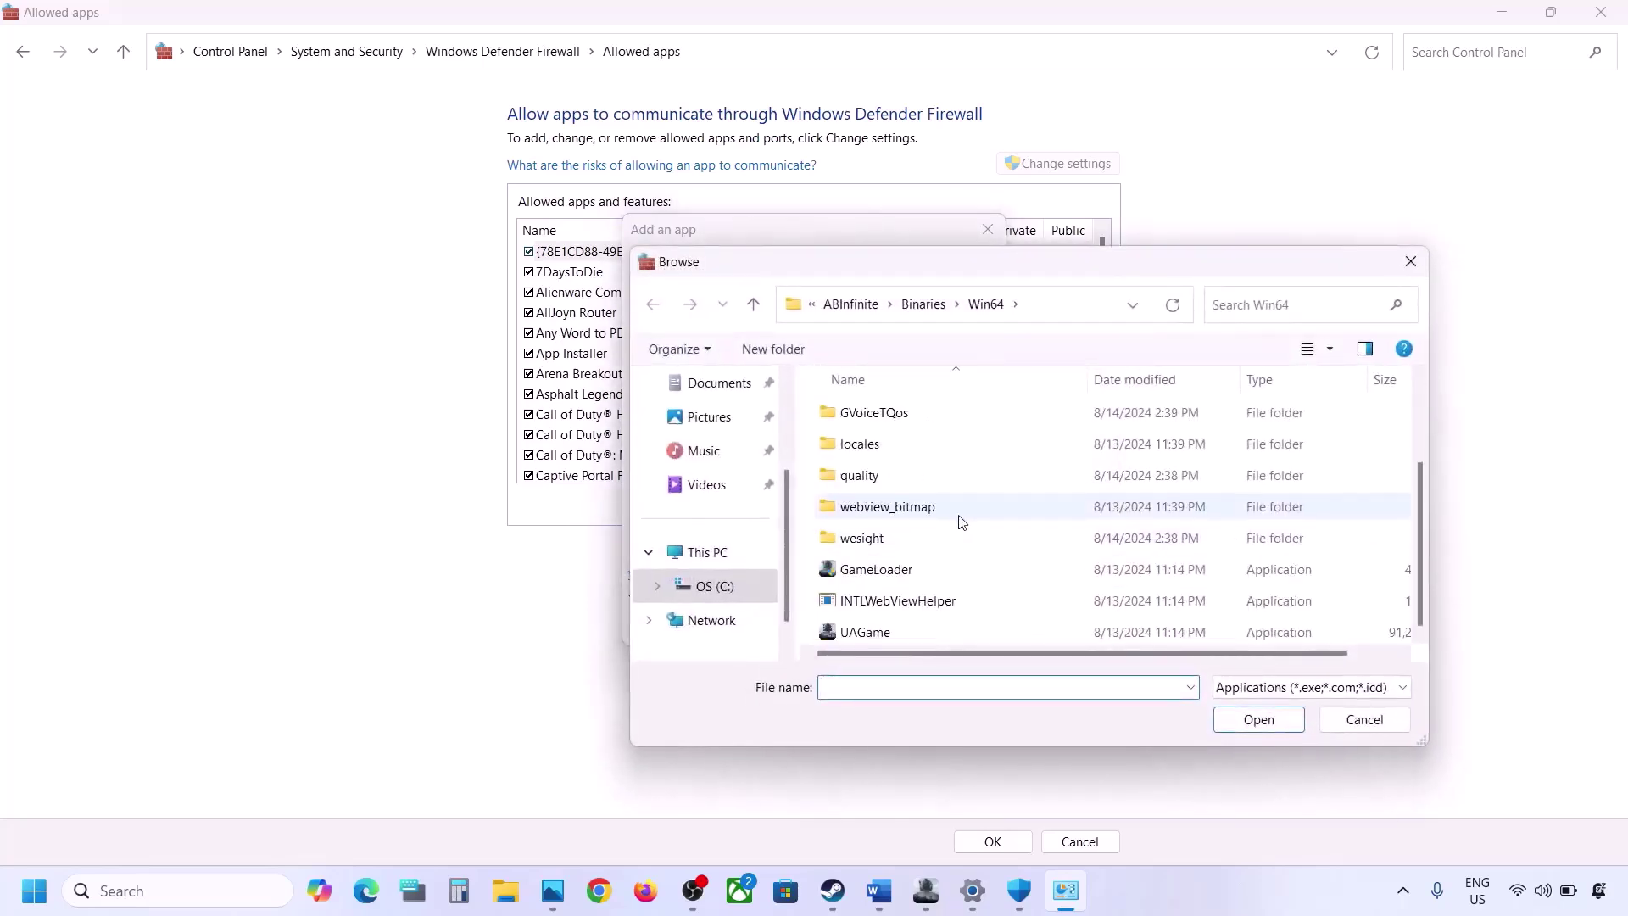
left_click(883, 632)
left_click(1241, 715)
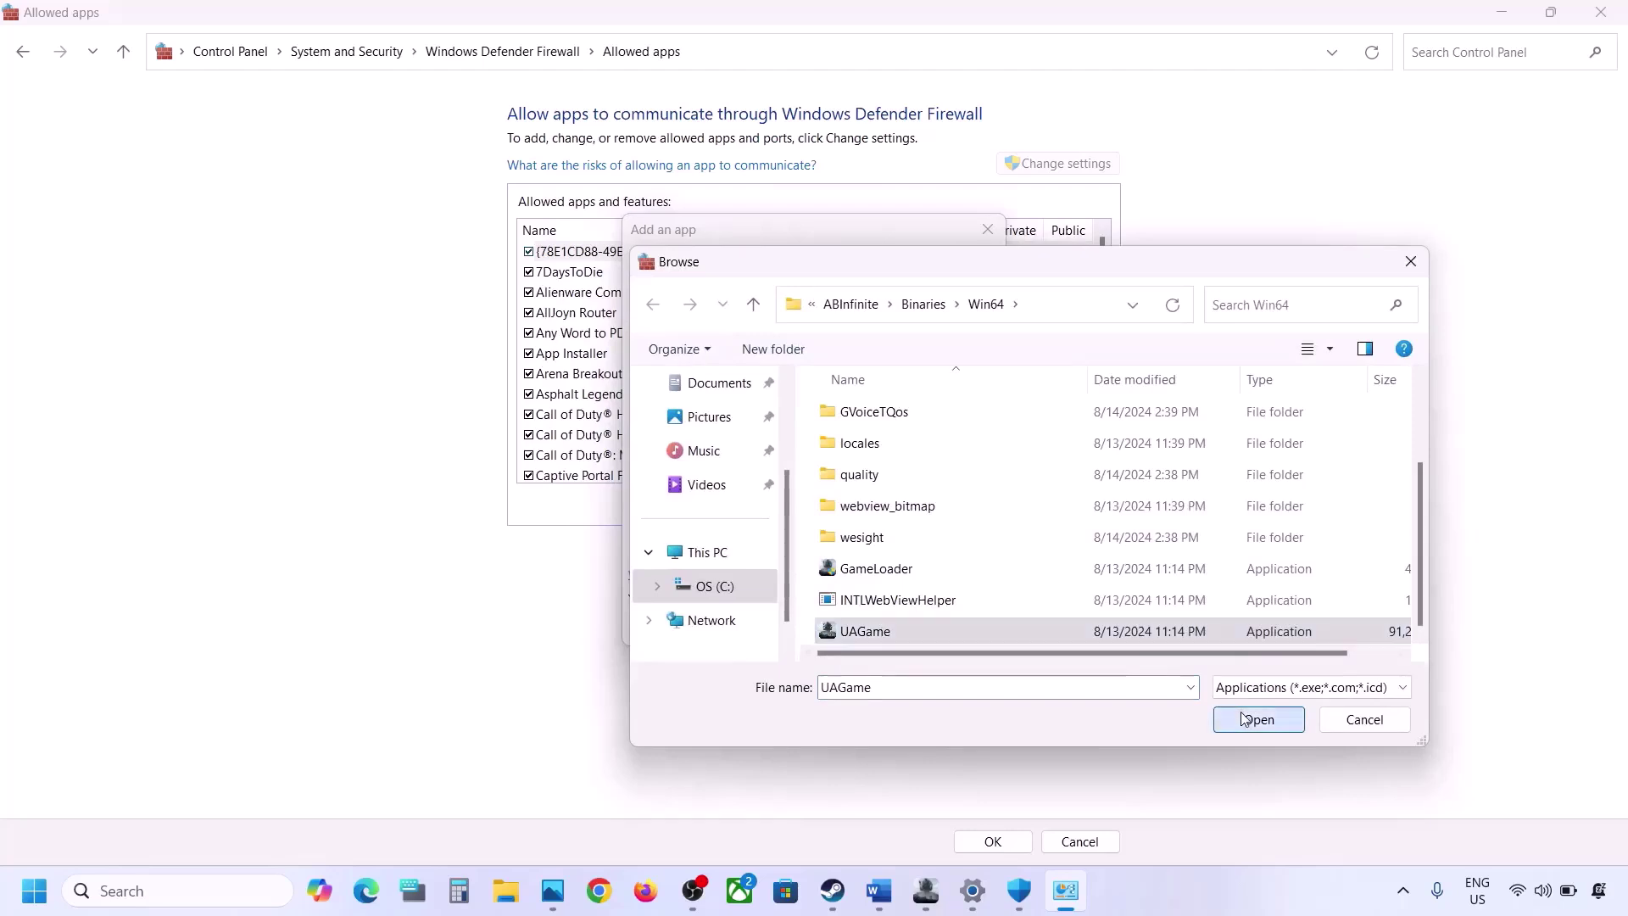
left_click(879, 628)
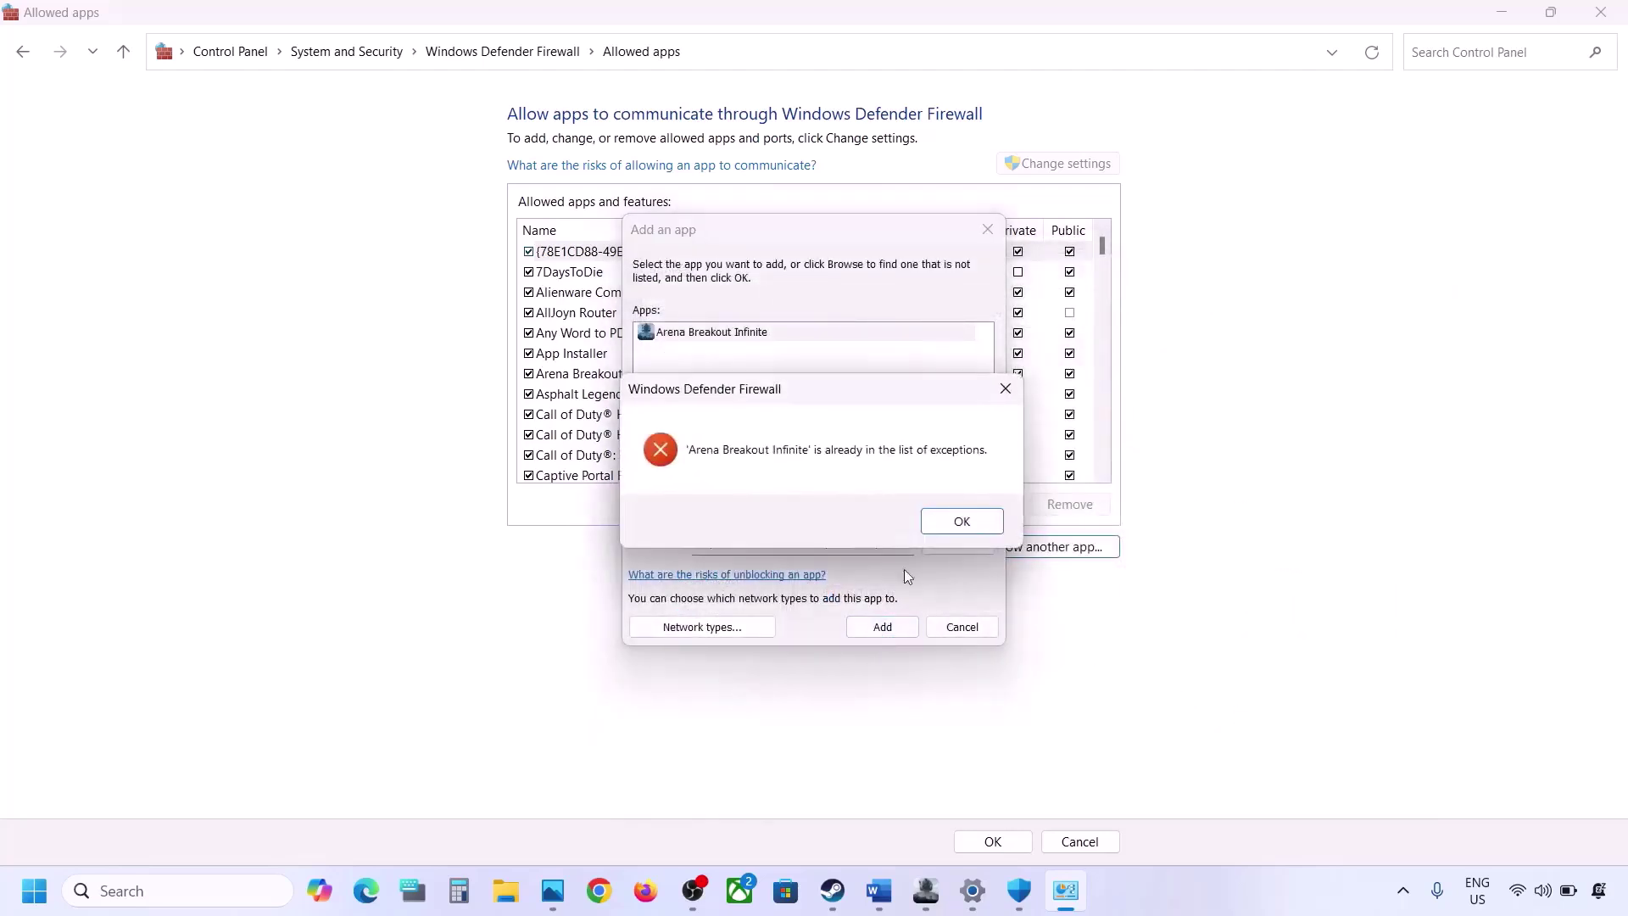
left_click(943, 525)
left_click(963, 626)
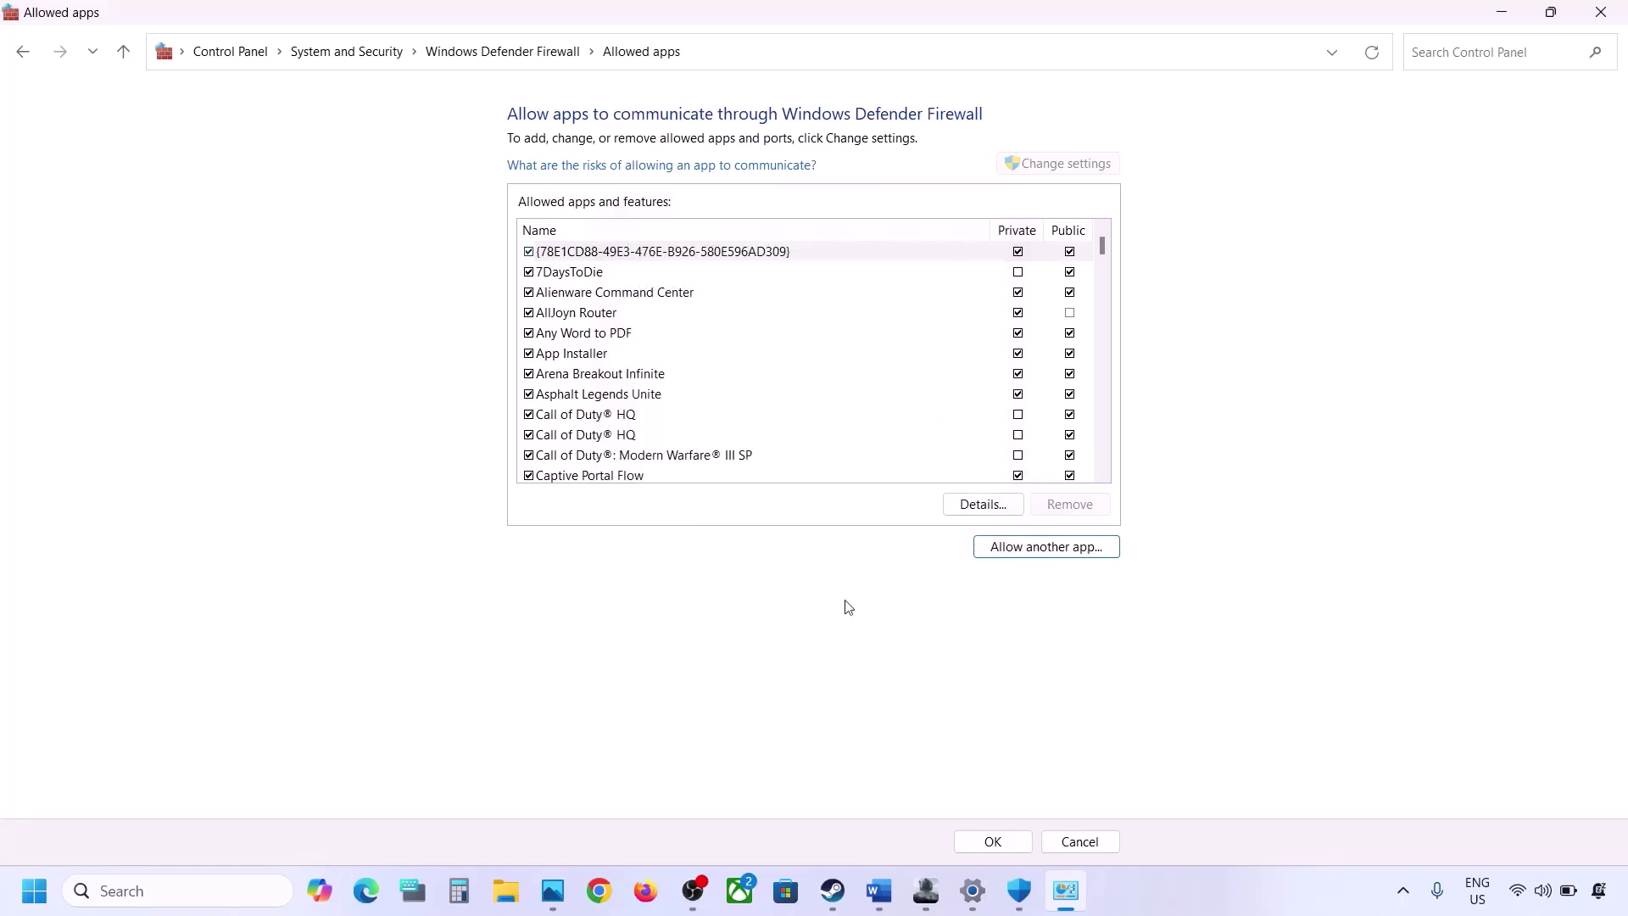
Close the firewall, Windows Security and Settings windows, and mark Step 9 in Word.
left_click(637, 378)
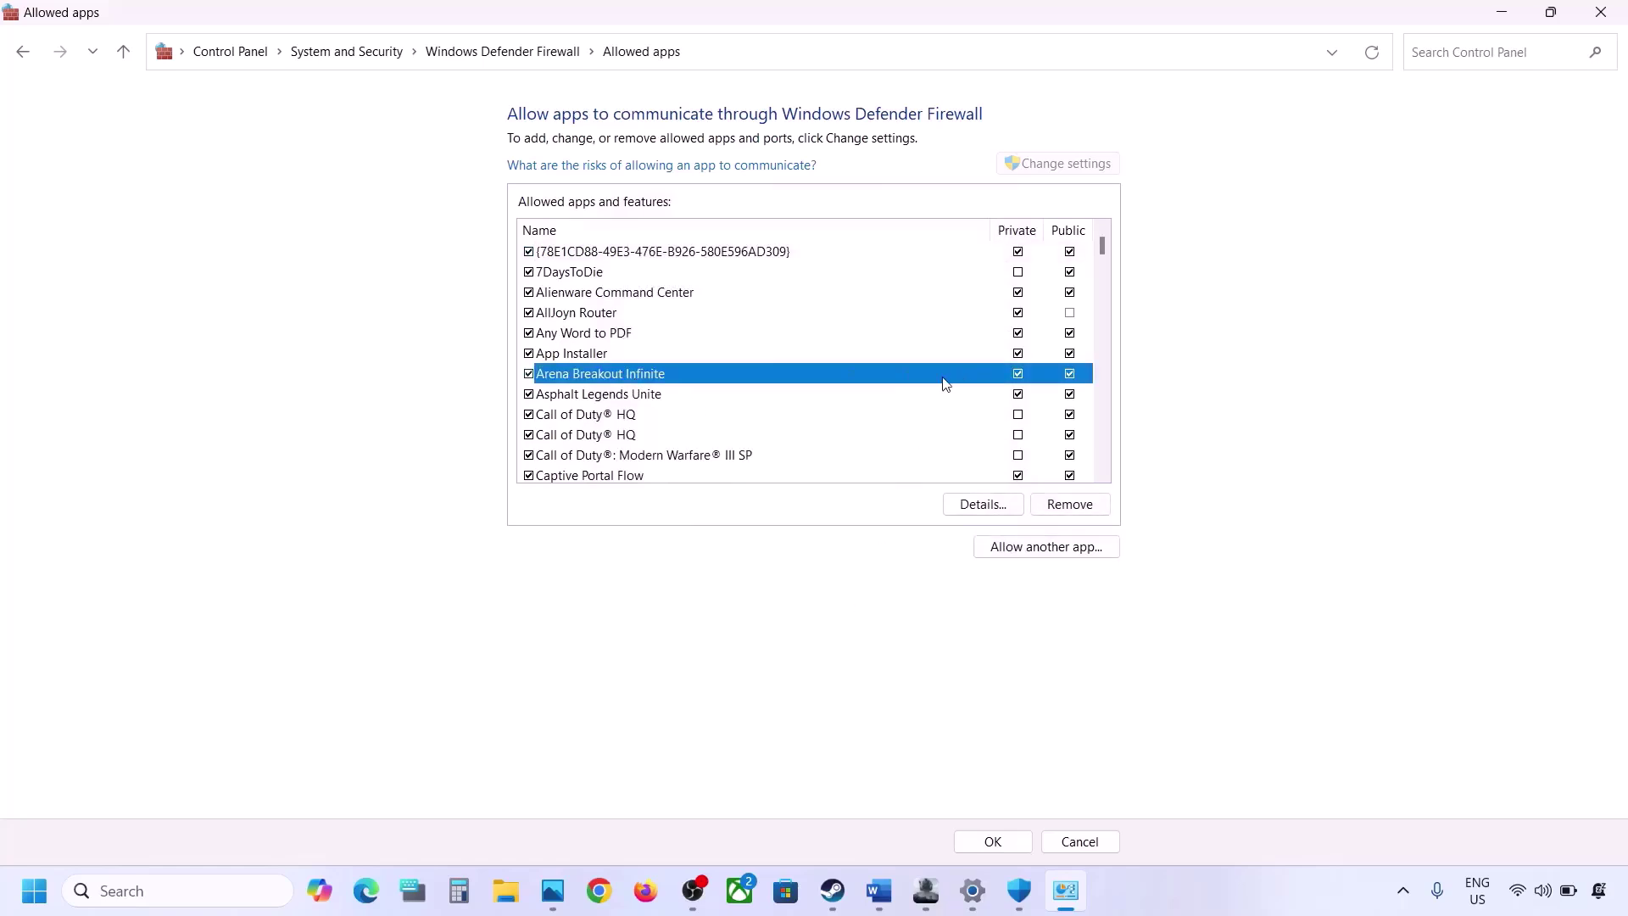
left_click(1601, 12)
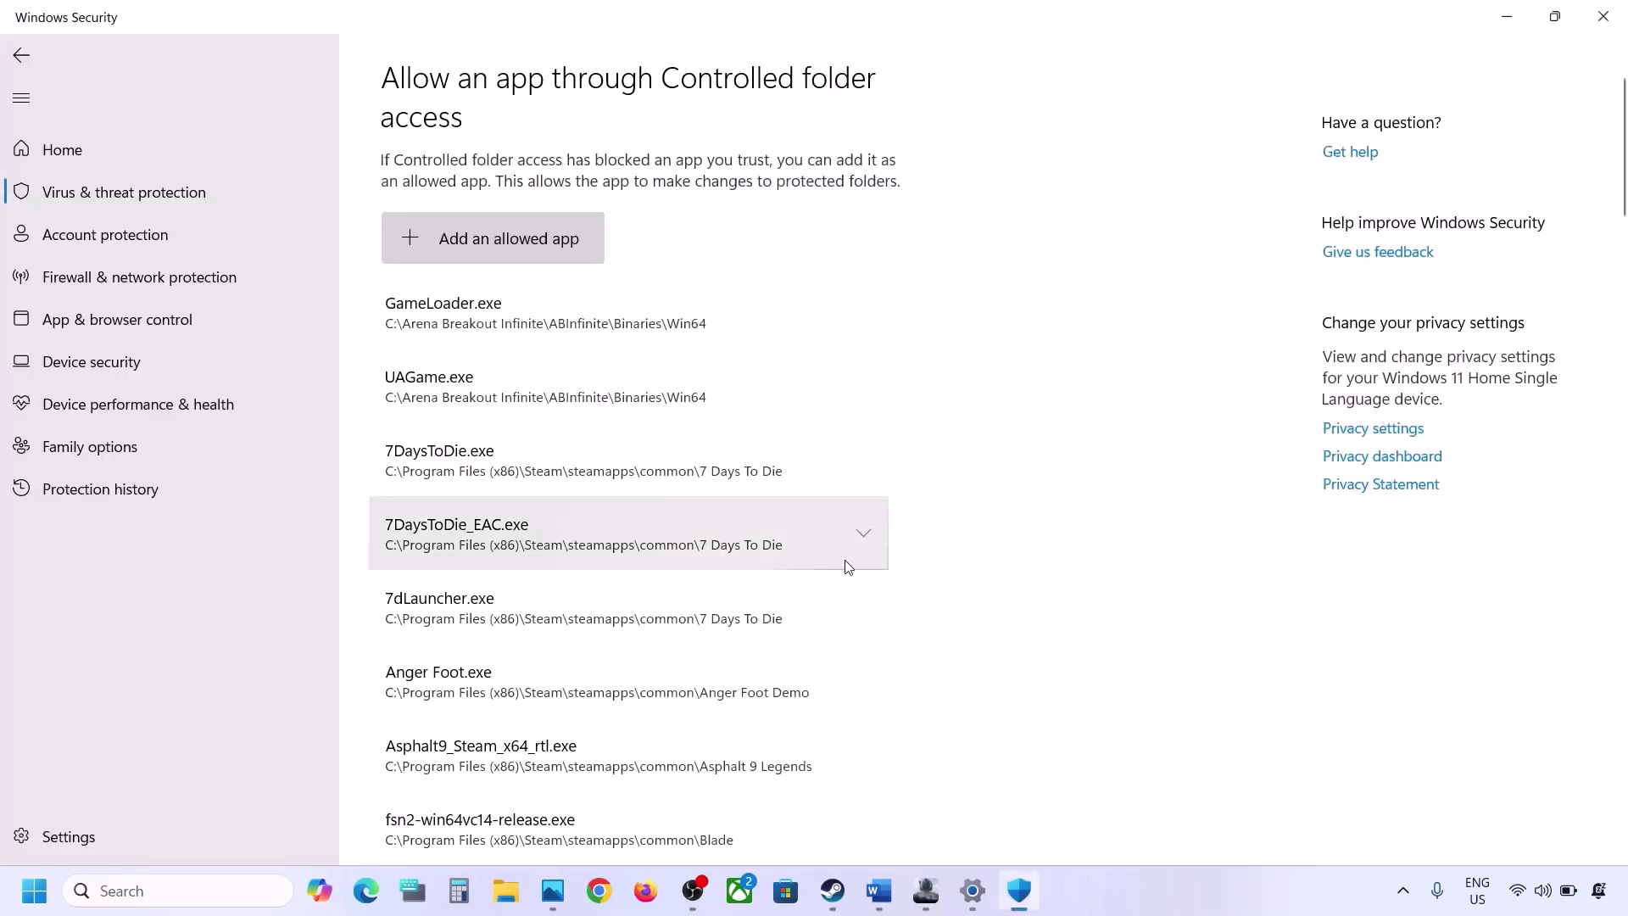
left_click(1615, 16)
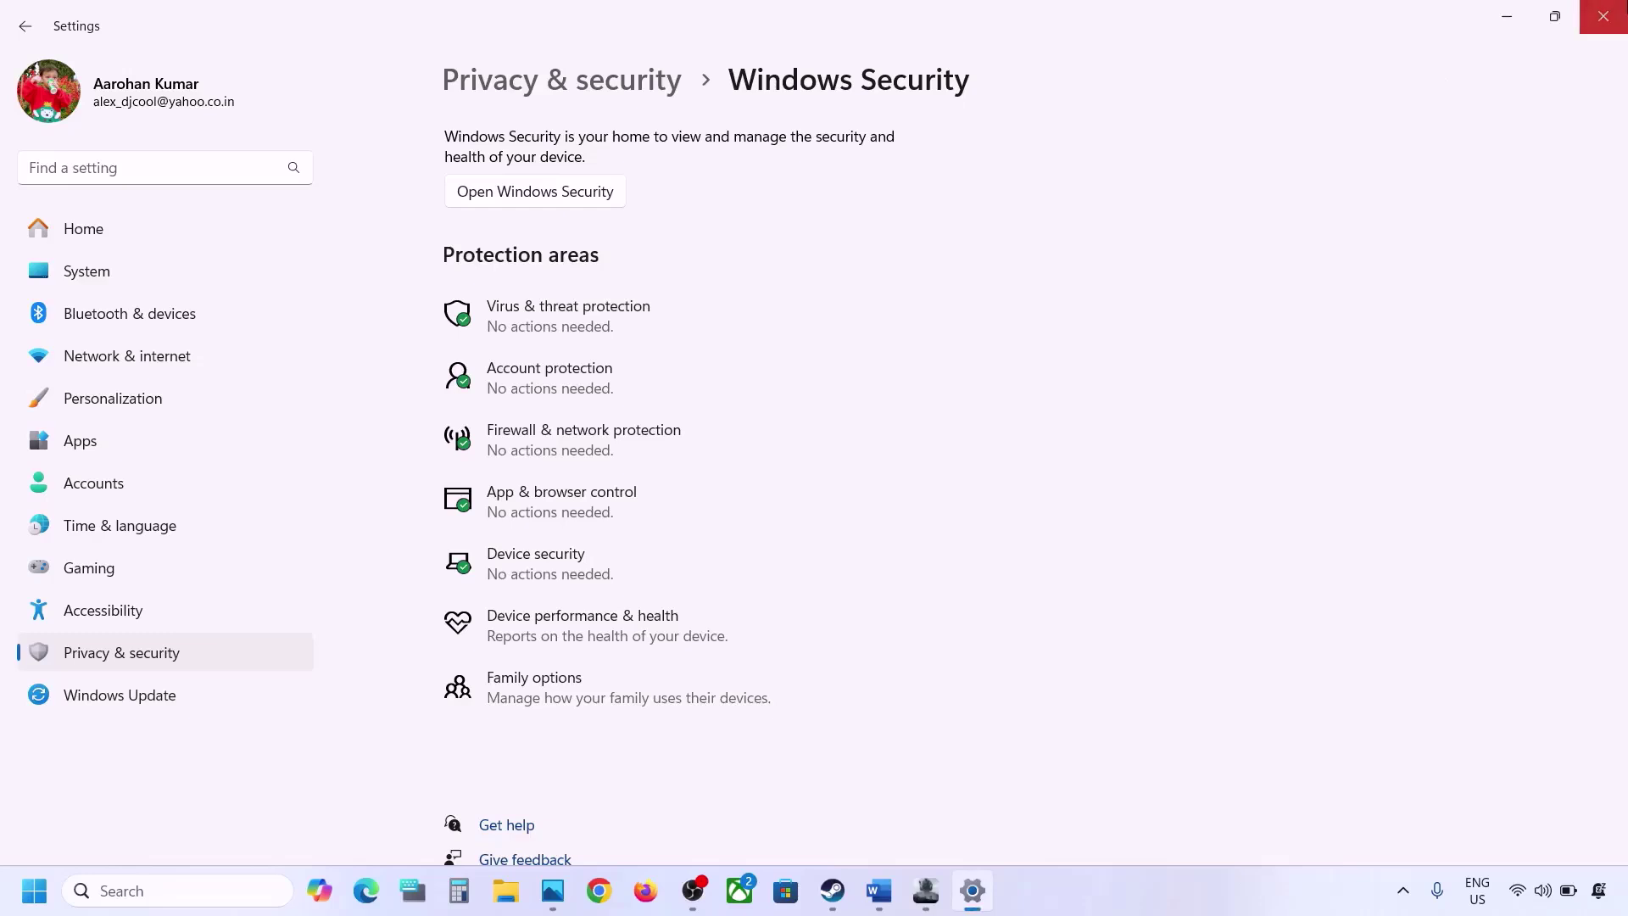
left_click(1607, 12)
scroll(525, 619, "down", 3)
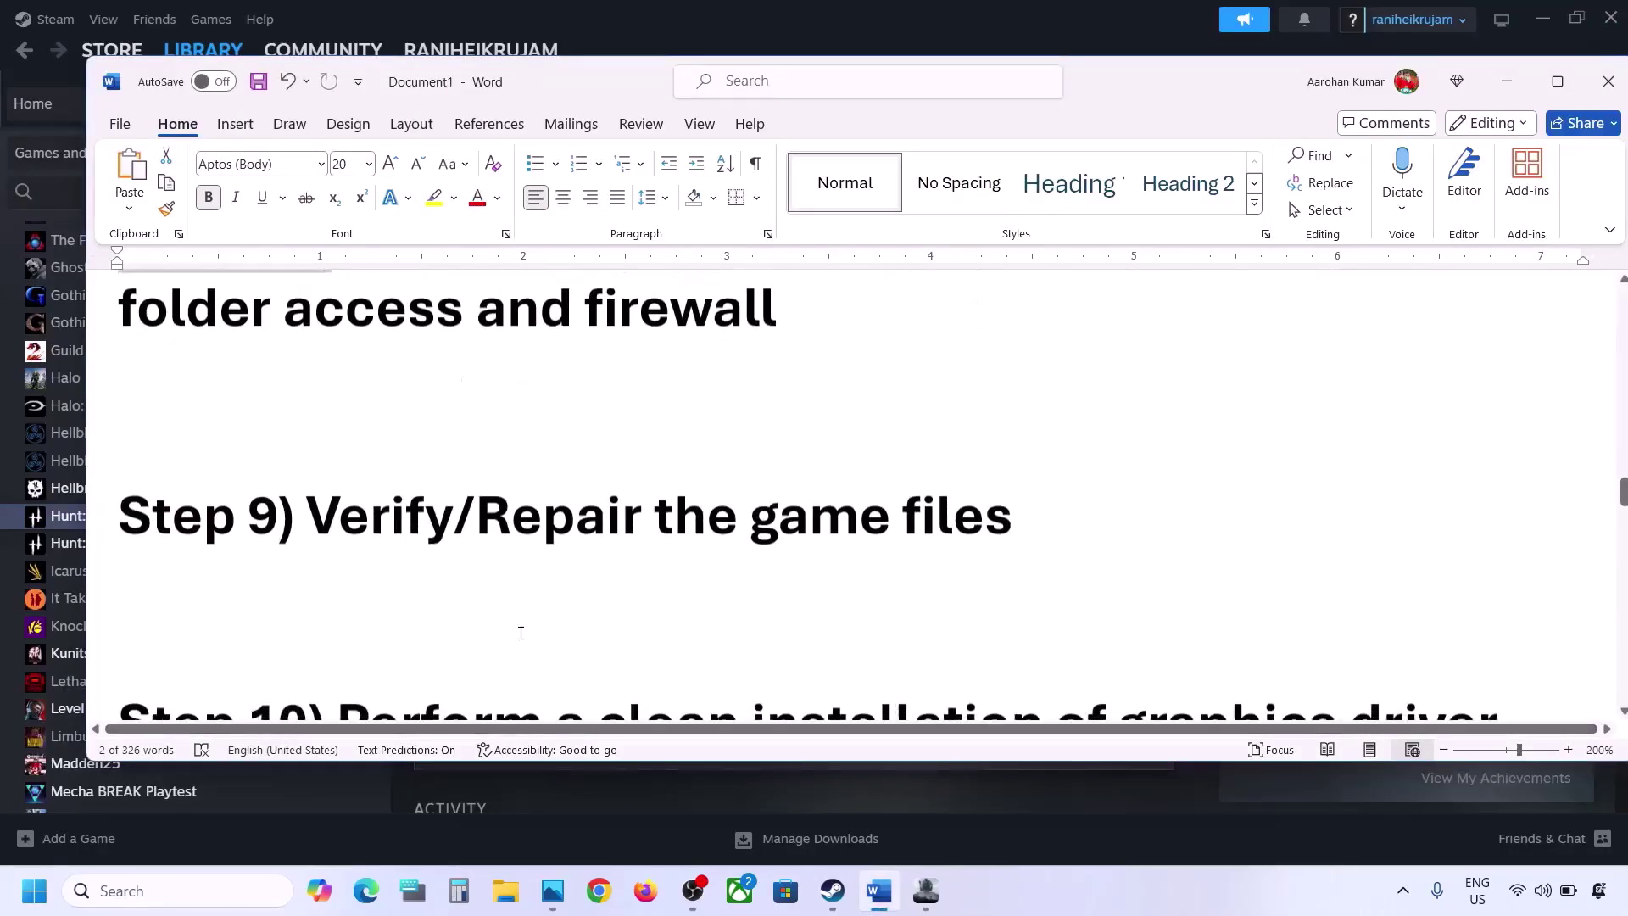
left_click_drag(359, 520, 1011, 521)
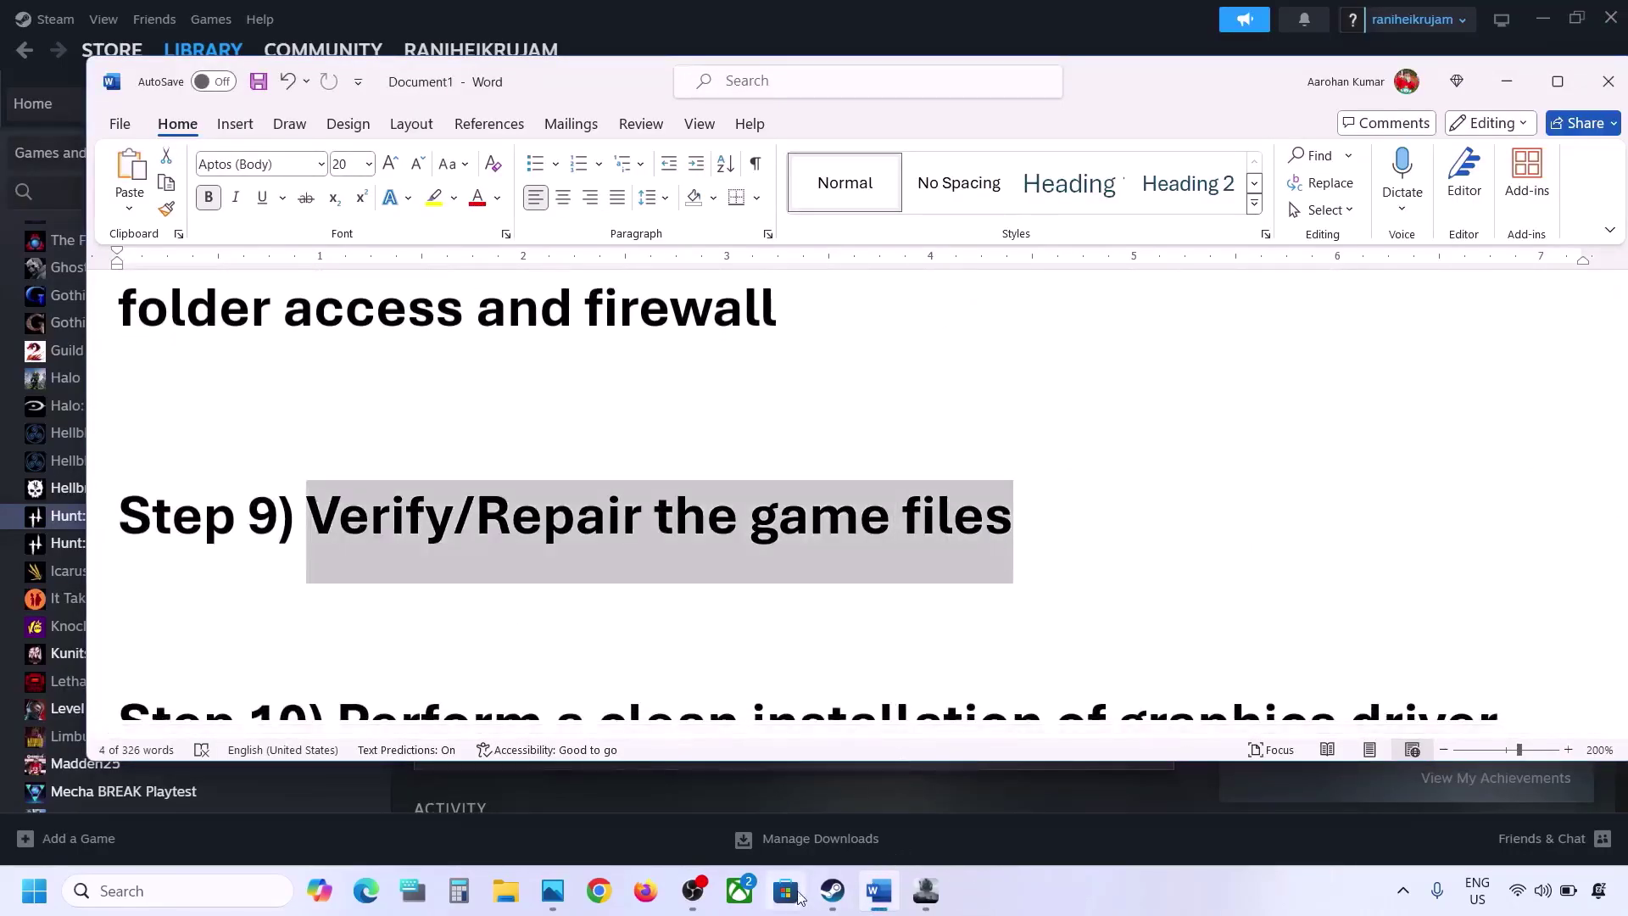
Run Repair from GAME SETTINGS in the Arena Breakout launcher to check game files.
left_click(925, 891)
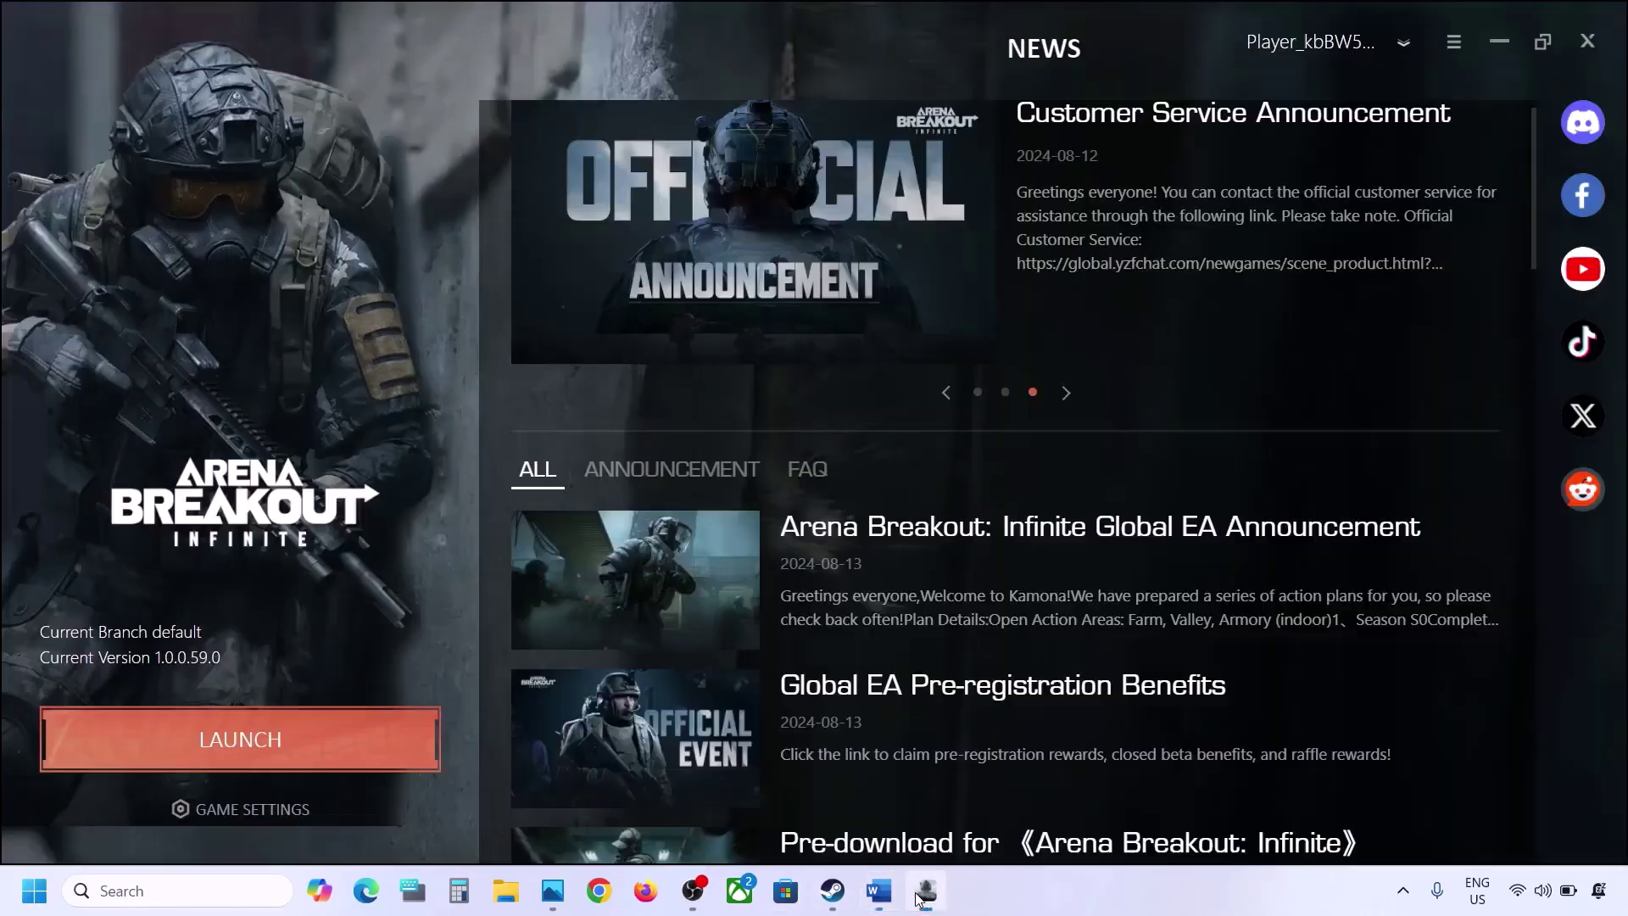
left_click(264, 829)
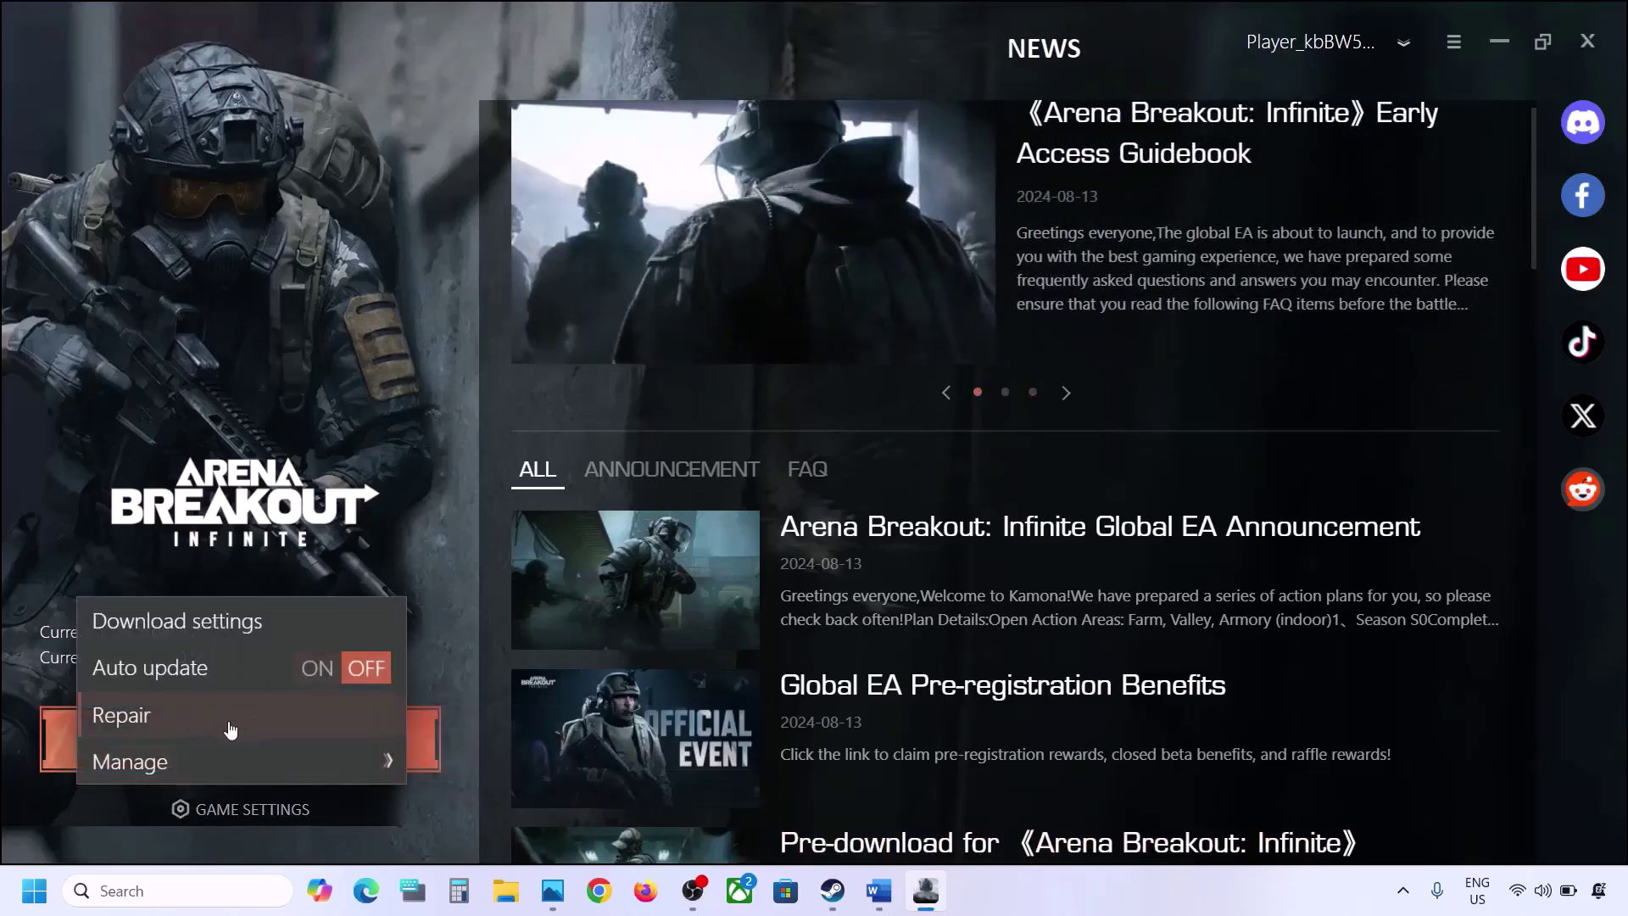
left_click(229, 730)
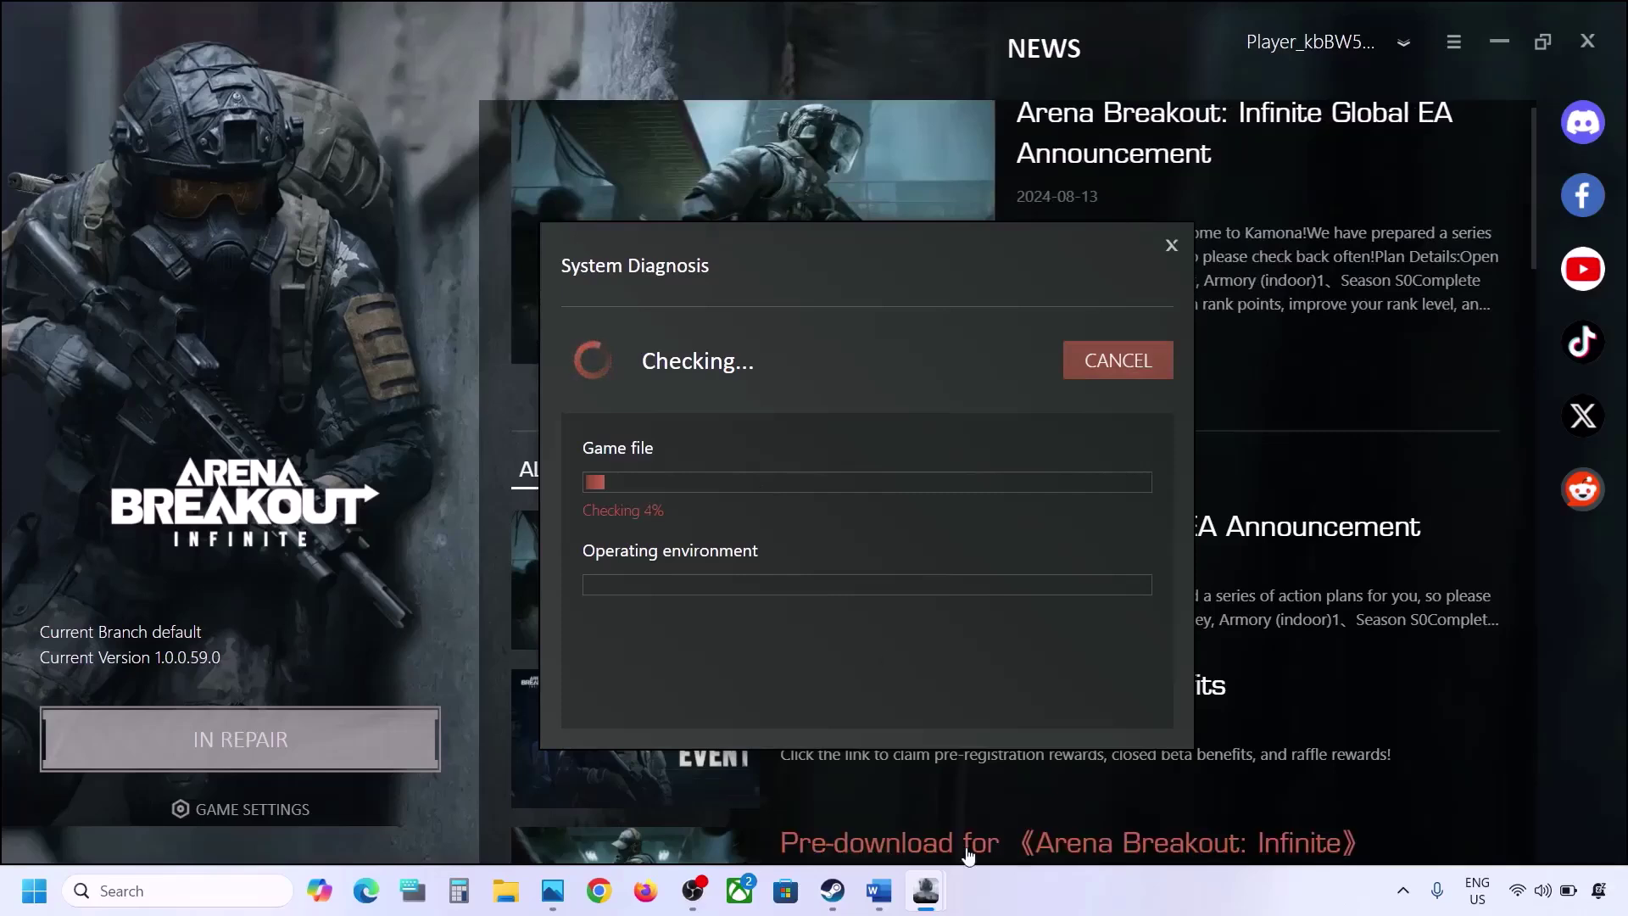
View the Installed Files page of Hunt: Showdown 1896's Steam properties, then close it.
left_click(833, 889)
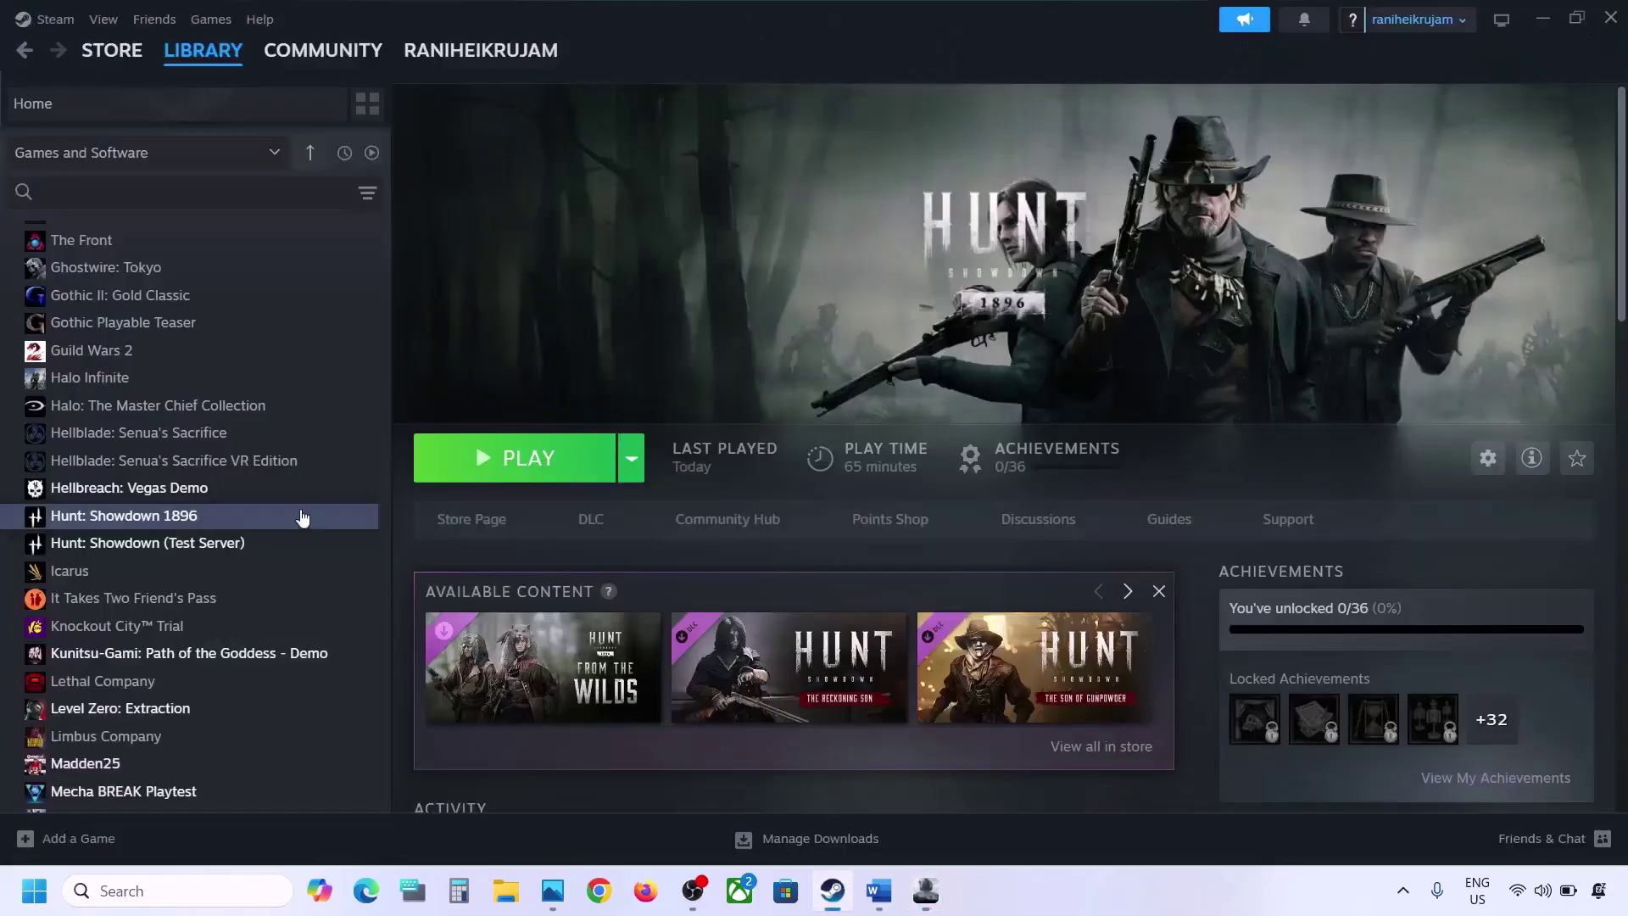
right_click(303, 514)
left_click(328, 667)
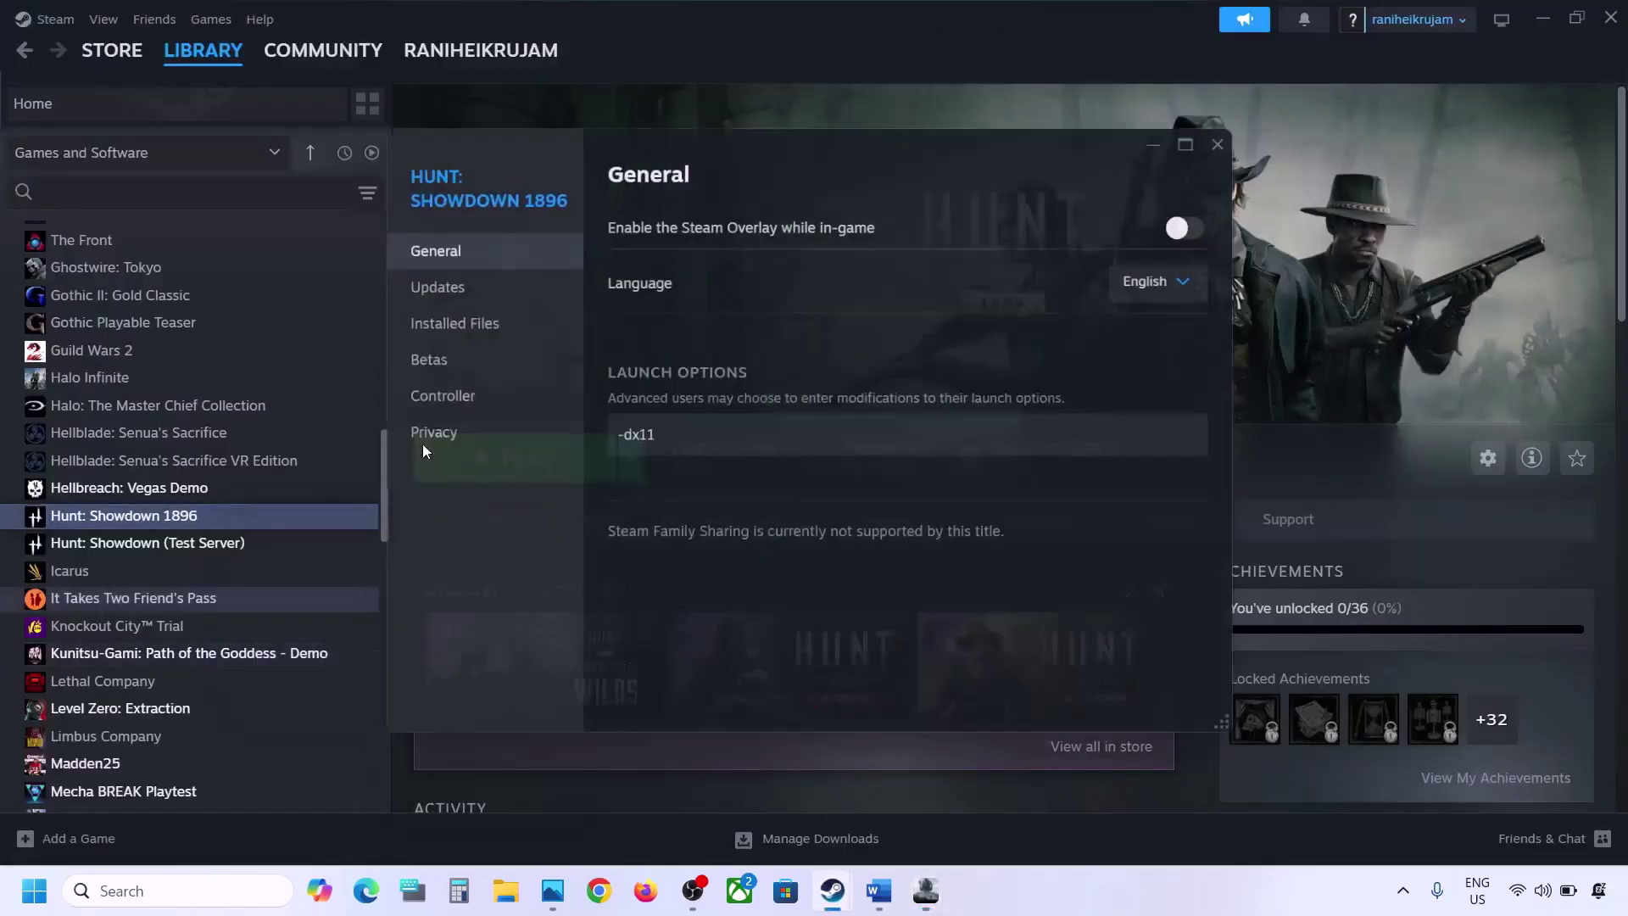
left_click(415, 330)
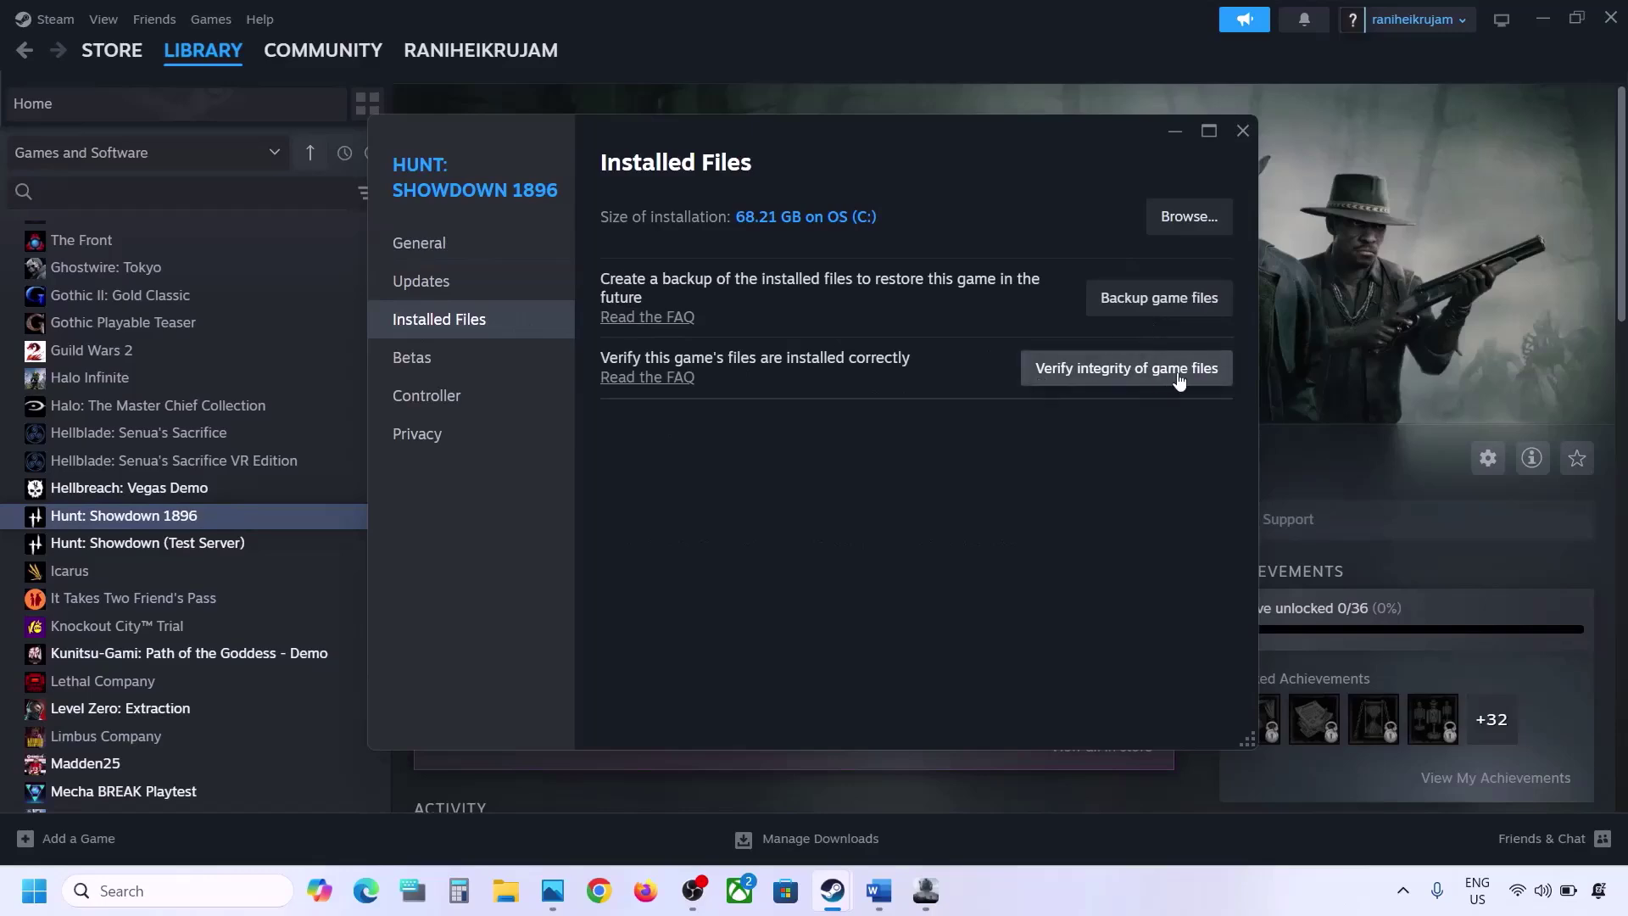
left_click(1243, 131)
In the Word guide, highlight the Step 10 heading and the NVIDIA and AMD driver links.
left_click(878, 890)
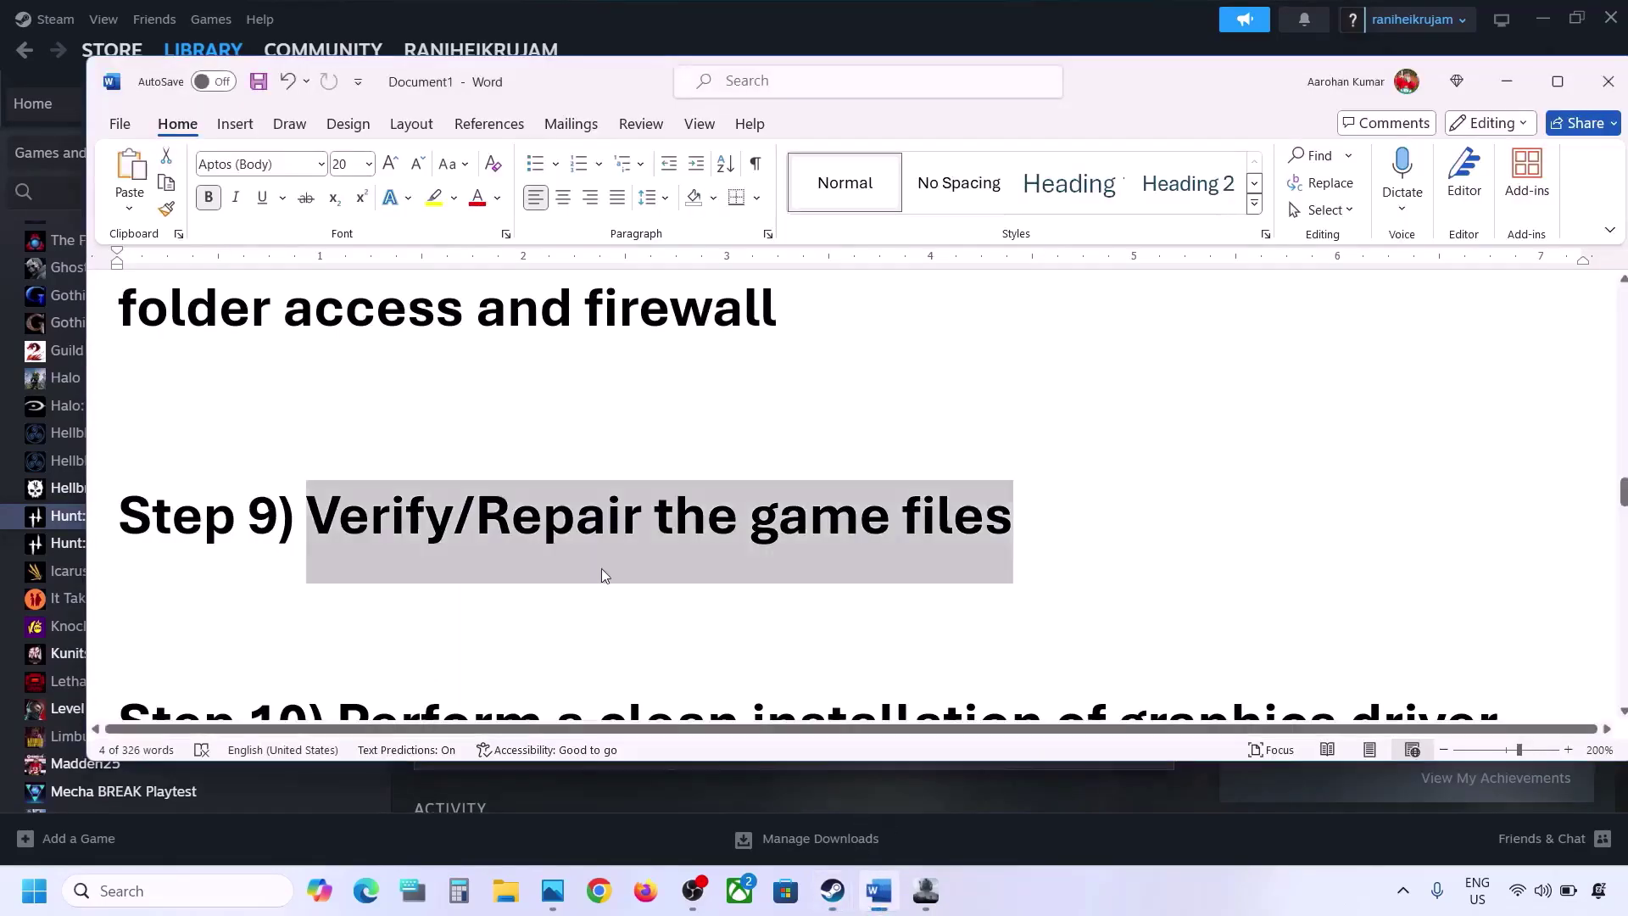
scroll(597, 575, "down", 5)
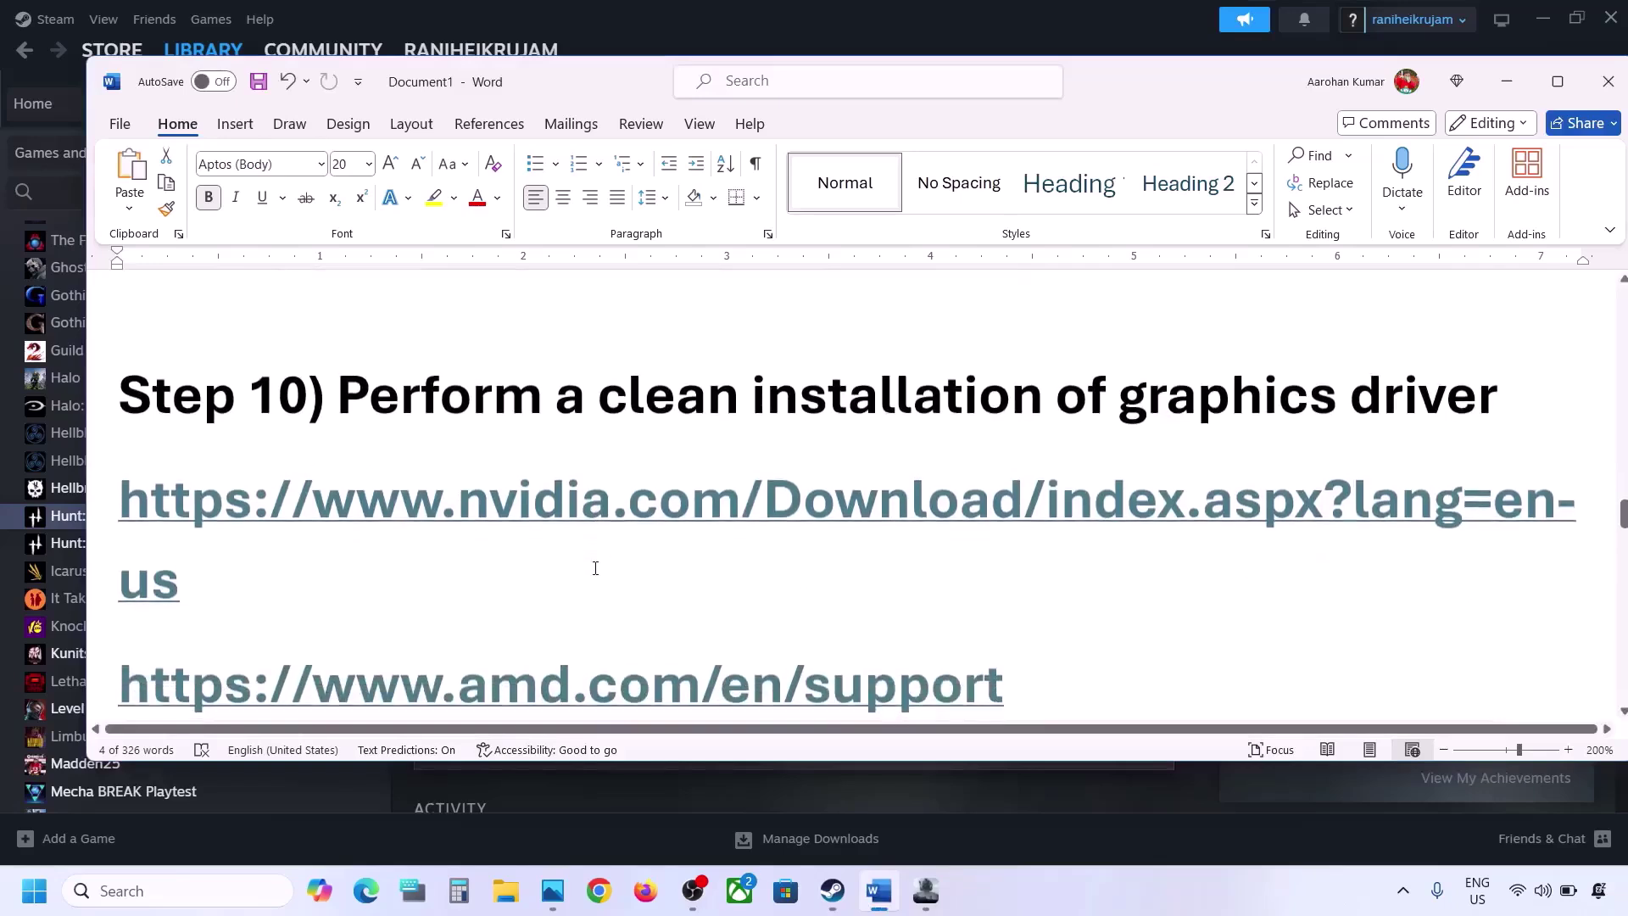
left_click_drag(387, 391, 1500, 395)
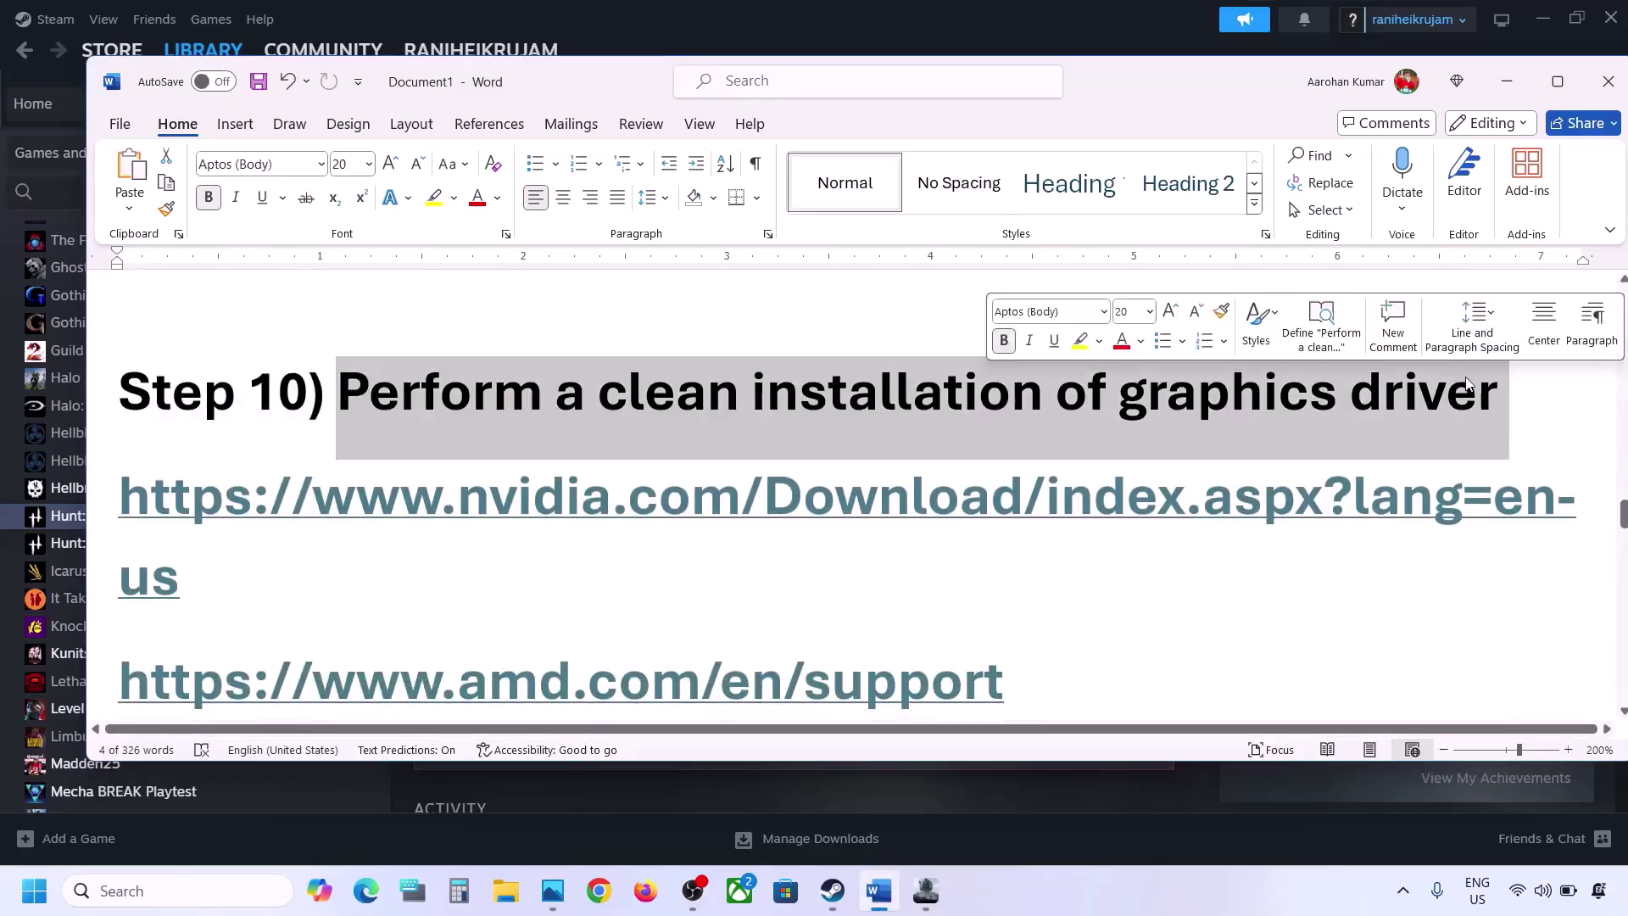
left_click_drag(261, 550, 129, 486)
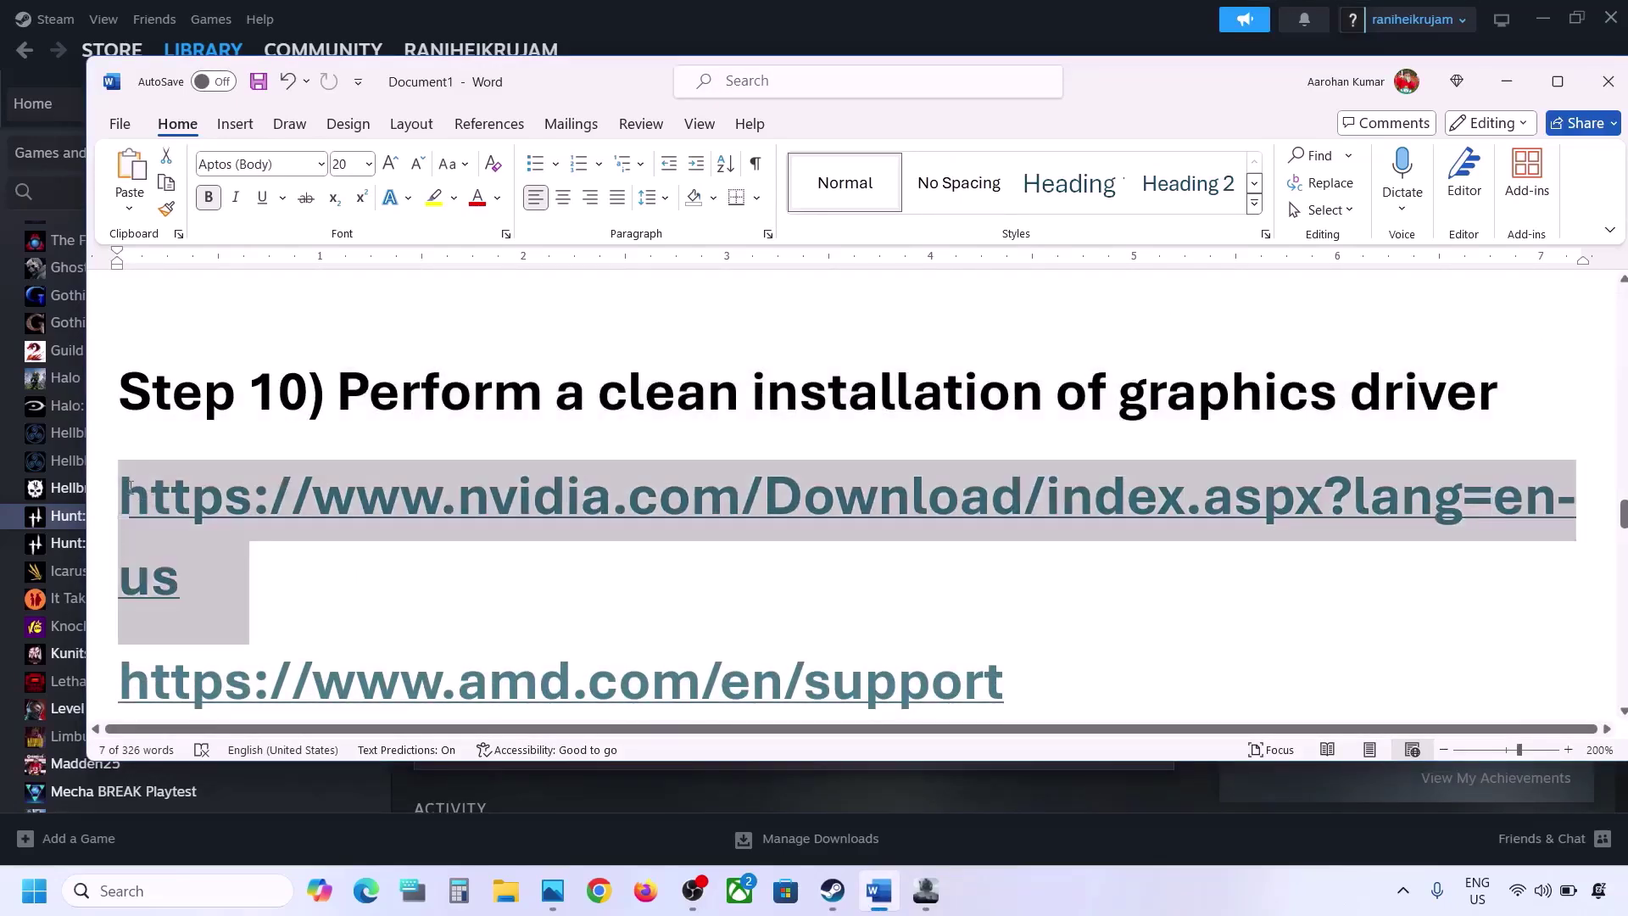
triple_click(1013, 665)
scroll(294, 526, "down", 1)
left_click_drag(210, 466, 128, 464)
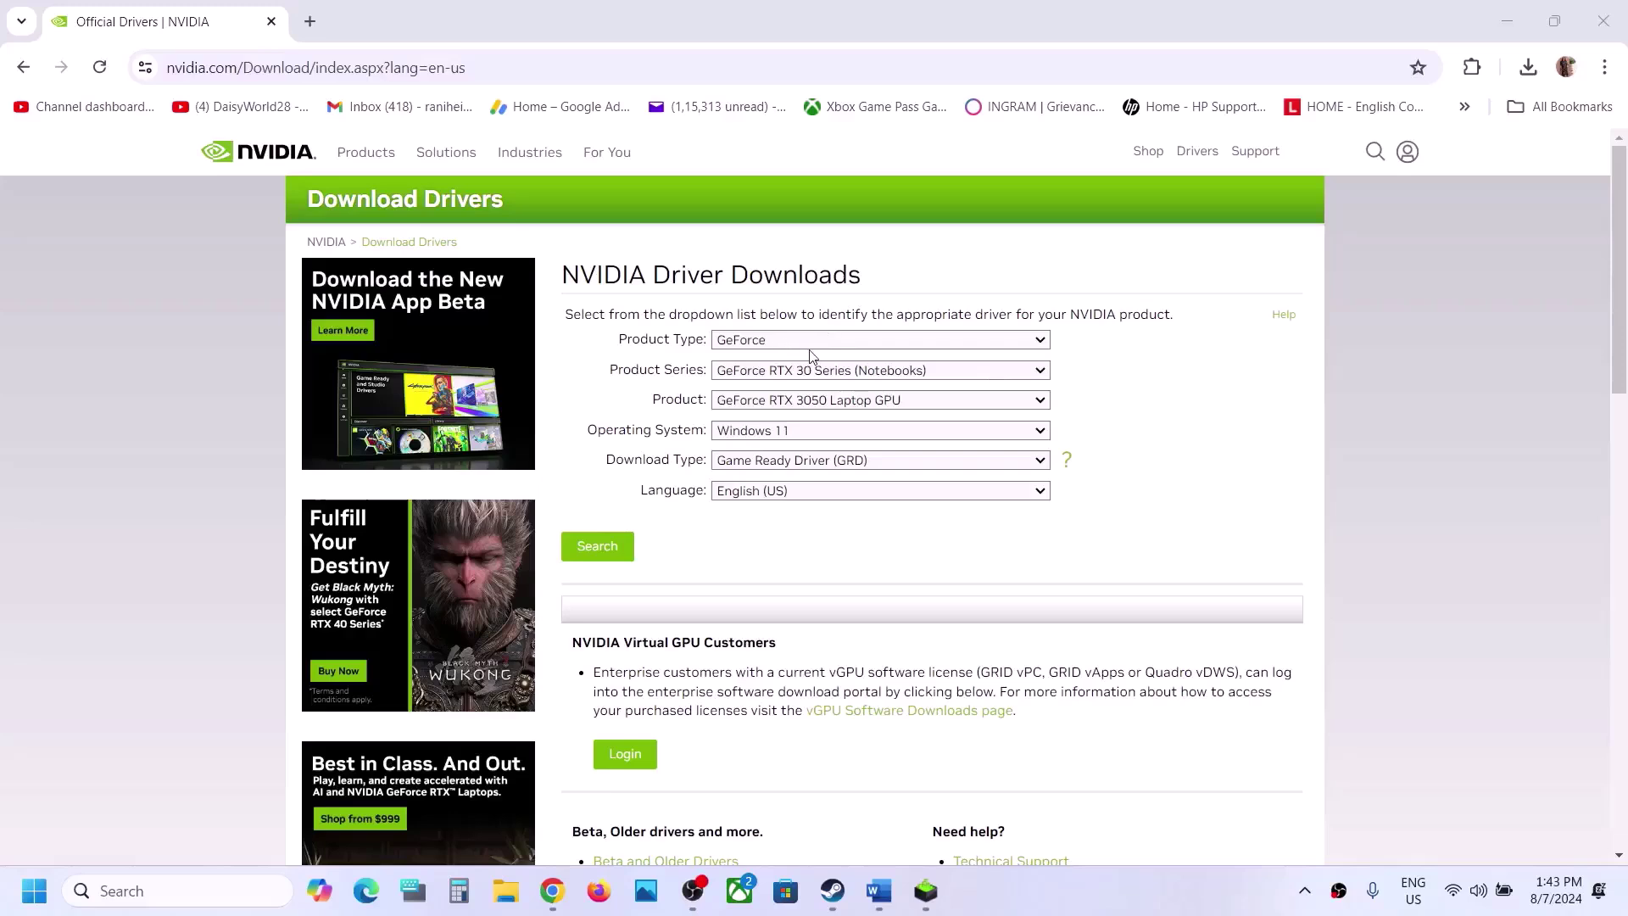
Pick GeForce, RTX 30 Series (Notebooks) and GeForce RTX 3050 Laptop GPU in the driver form.
left_click(777, 341)
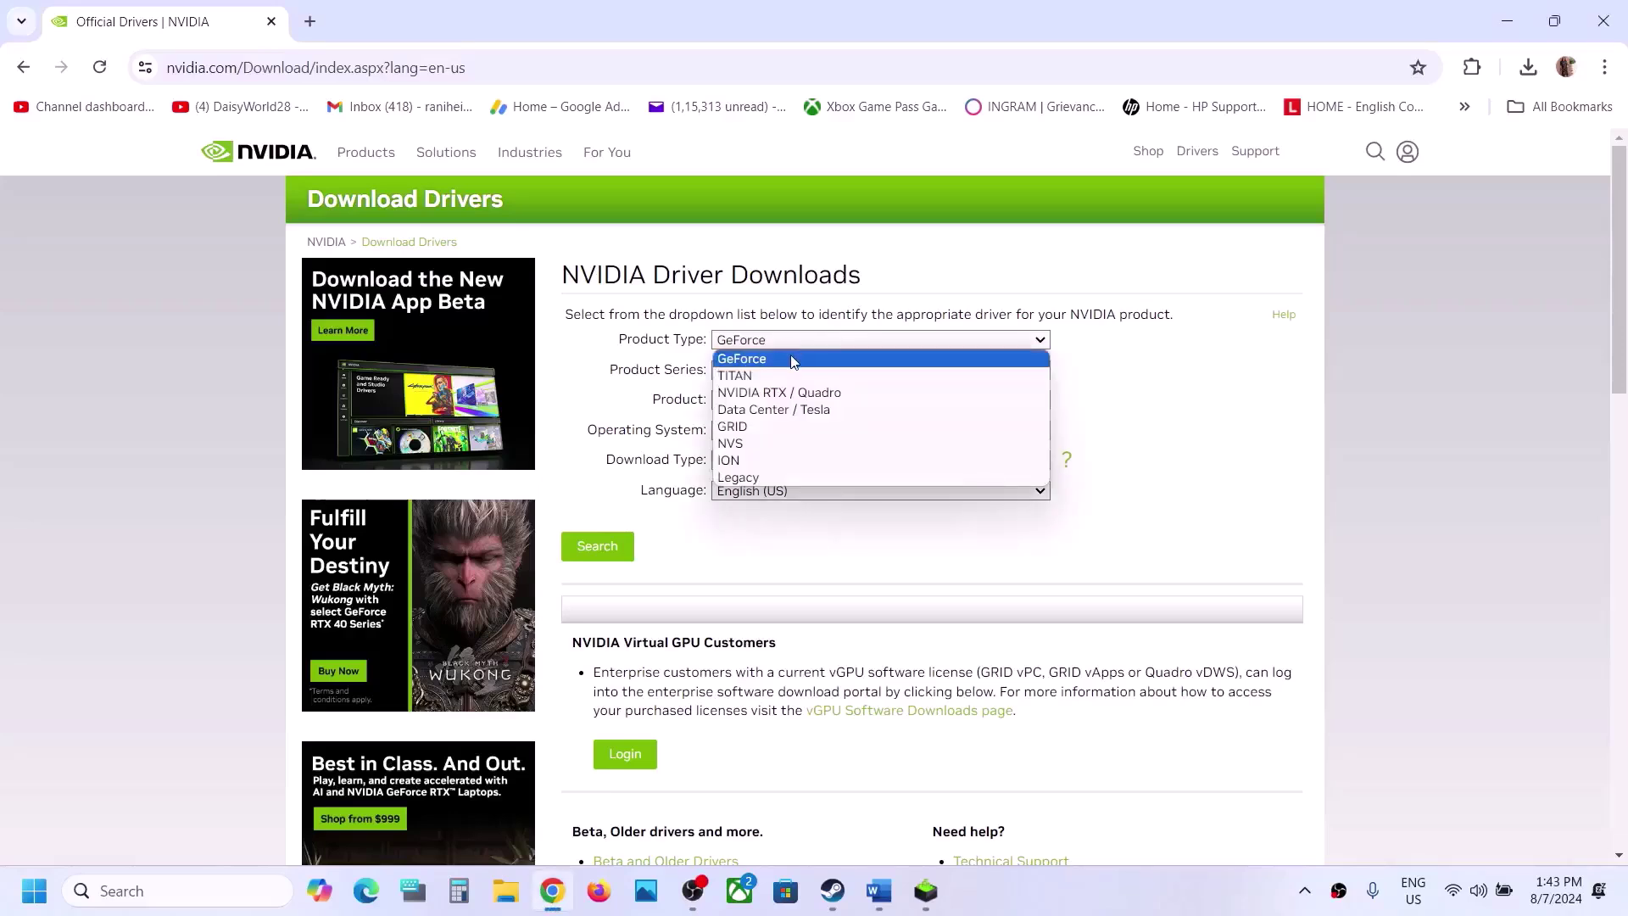
left_click(1184, 460)
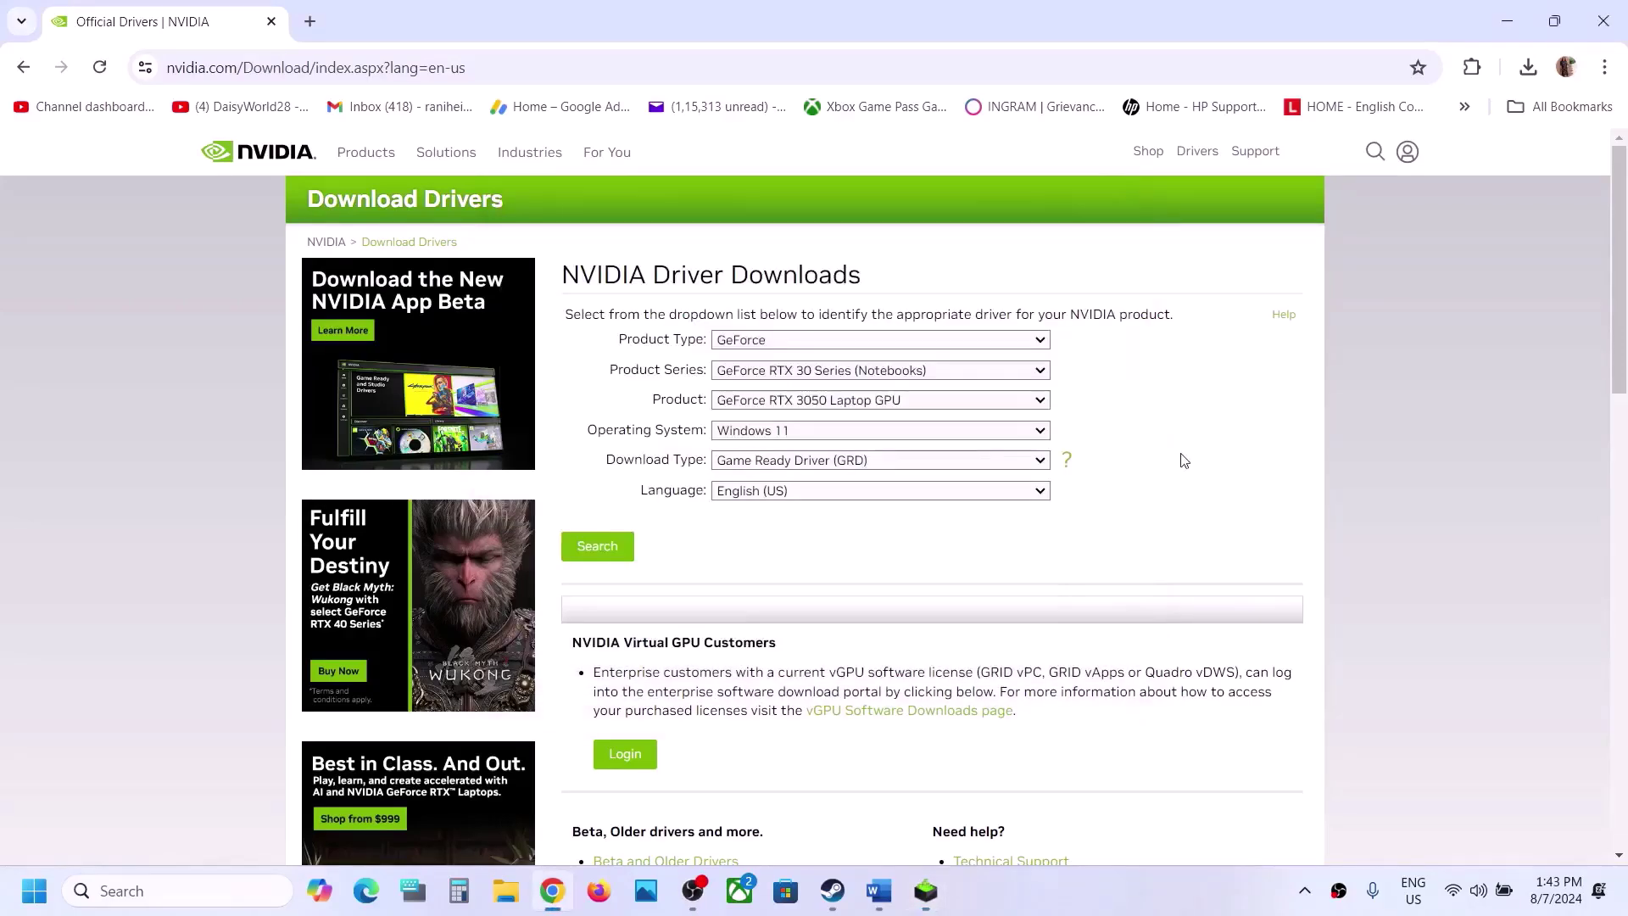
left_click(805, 341)
left_click(1195, 400)
left_click(903, 373)
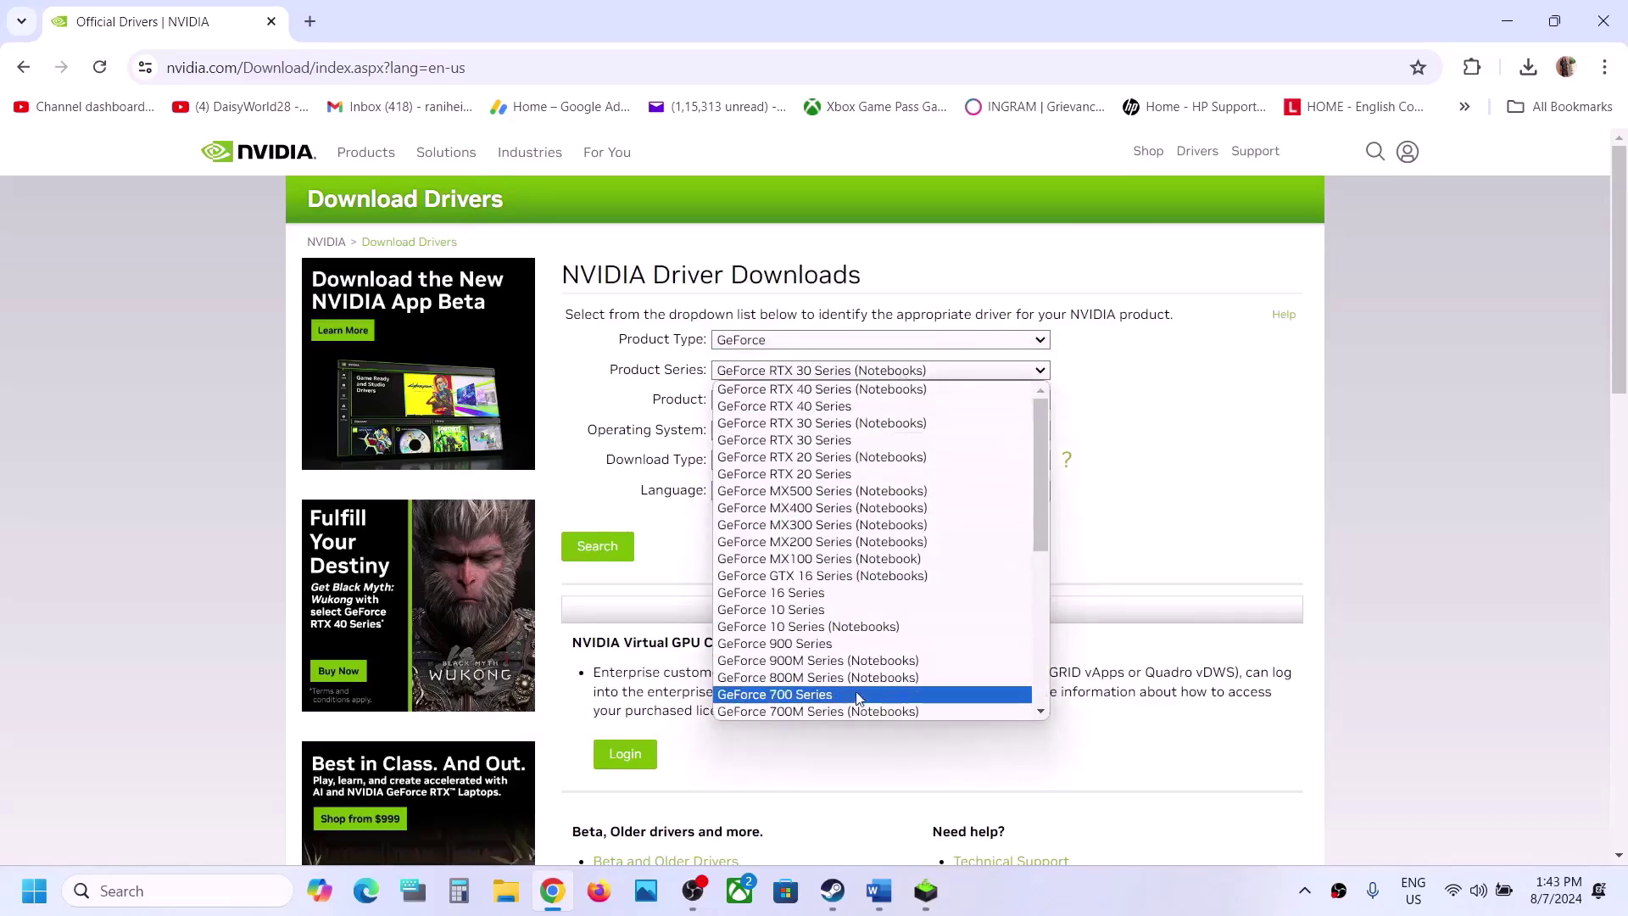
left_click(866, 427)
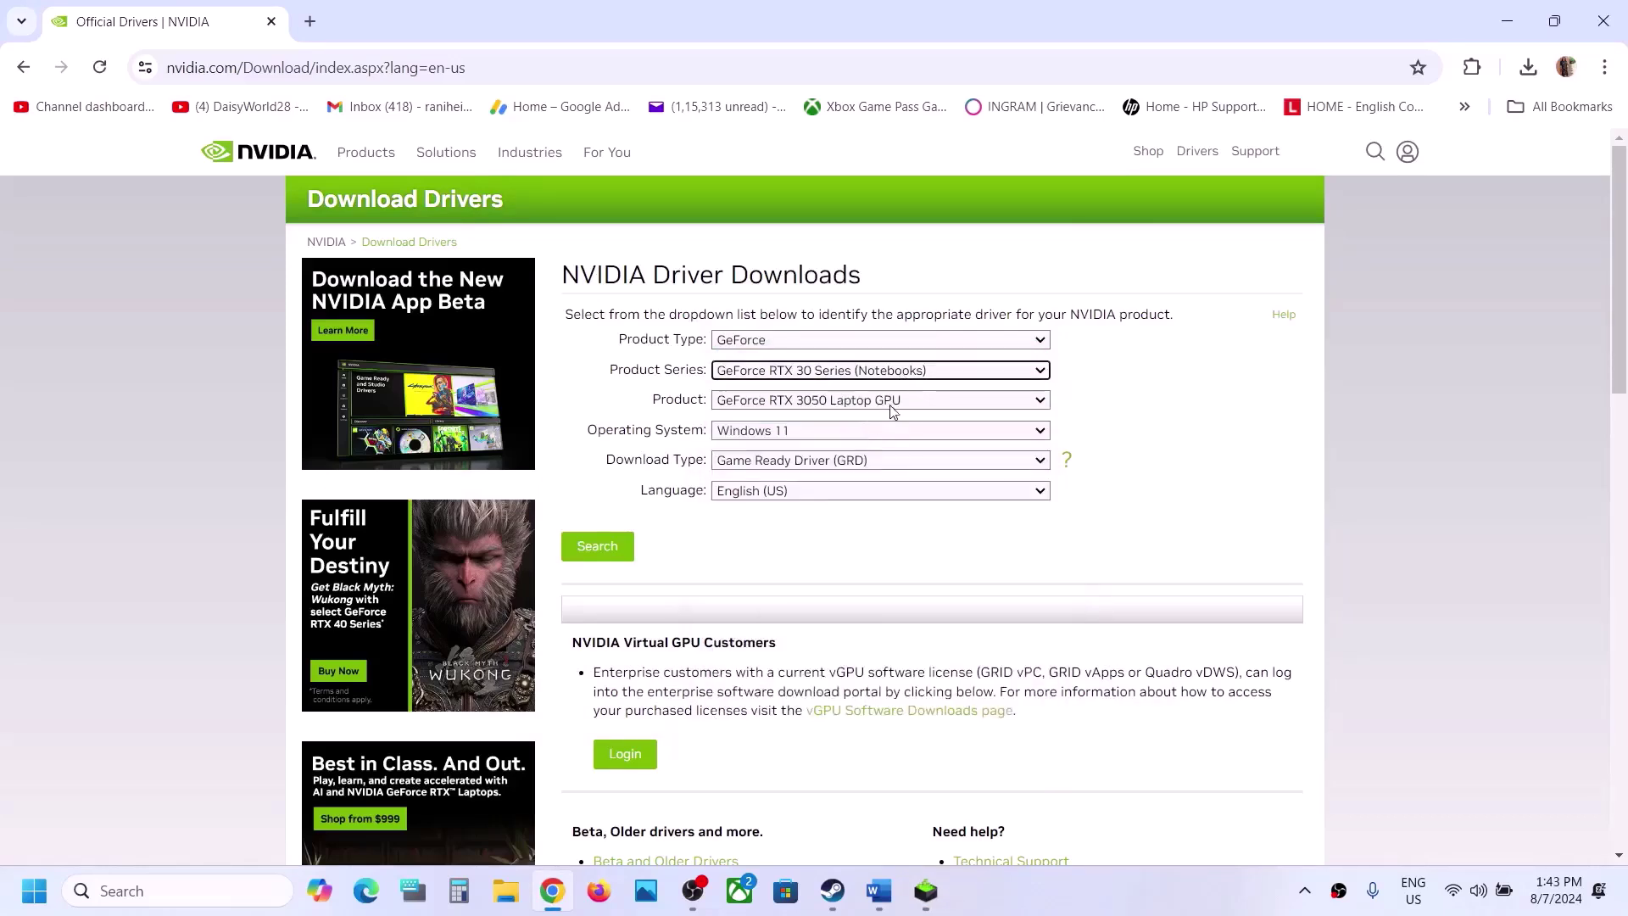
left_click(892, 402)
left_click(862, 527)
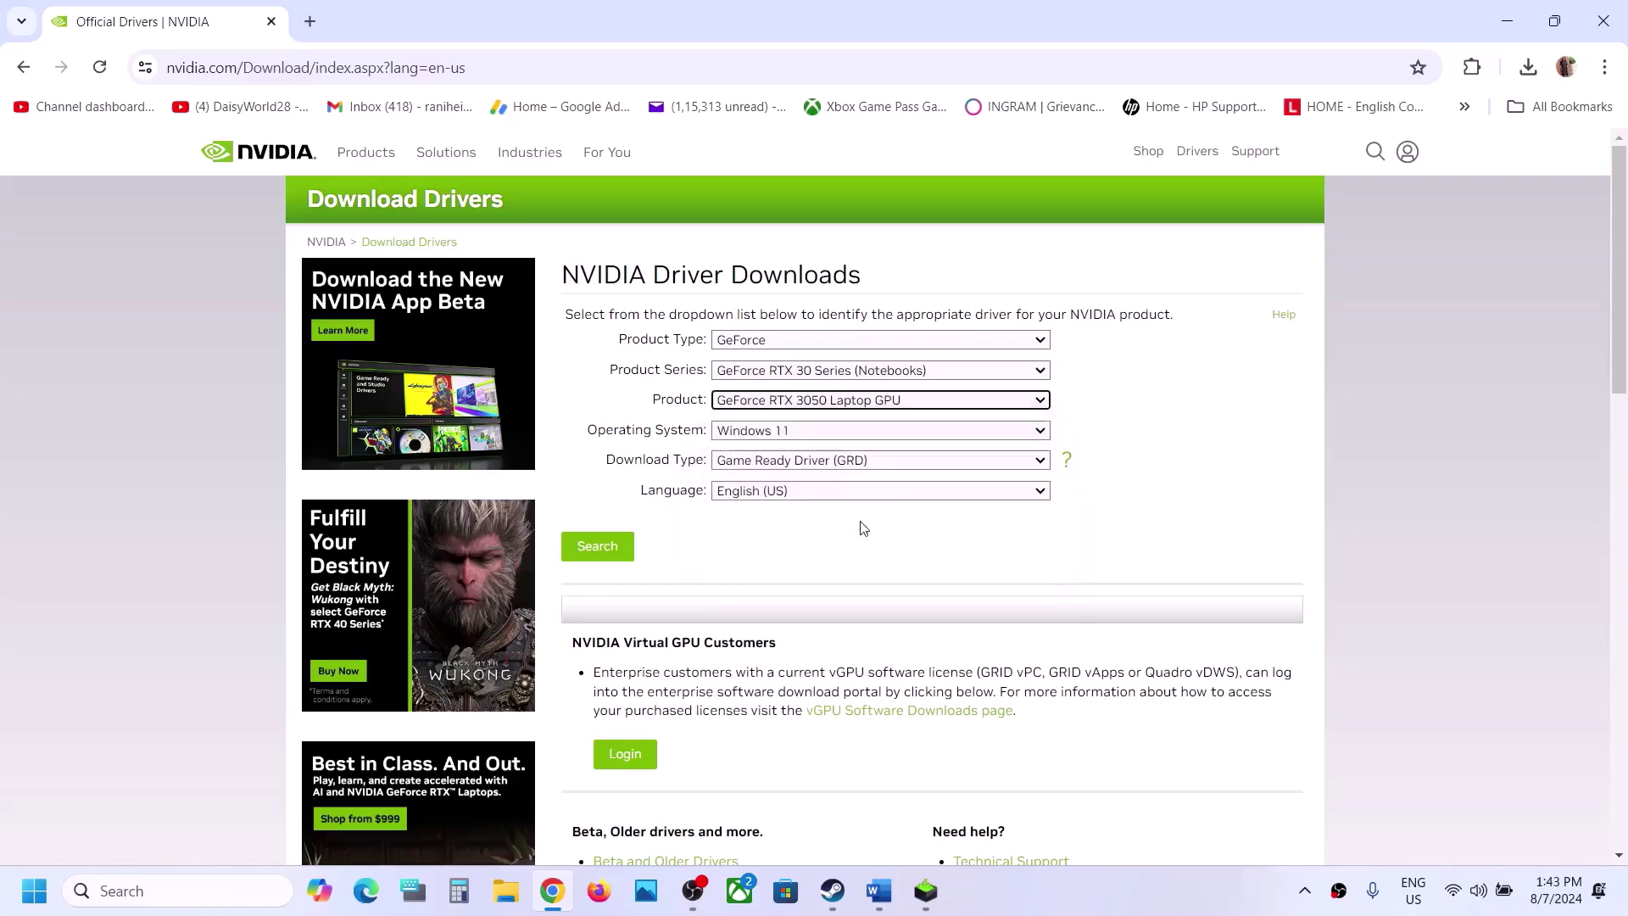
Set the OS to Windows 11, search, and download Game Ready Driver 560.81.
left_click(796, 433)
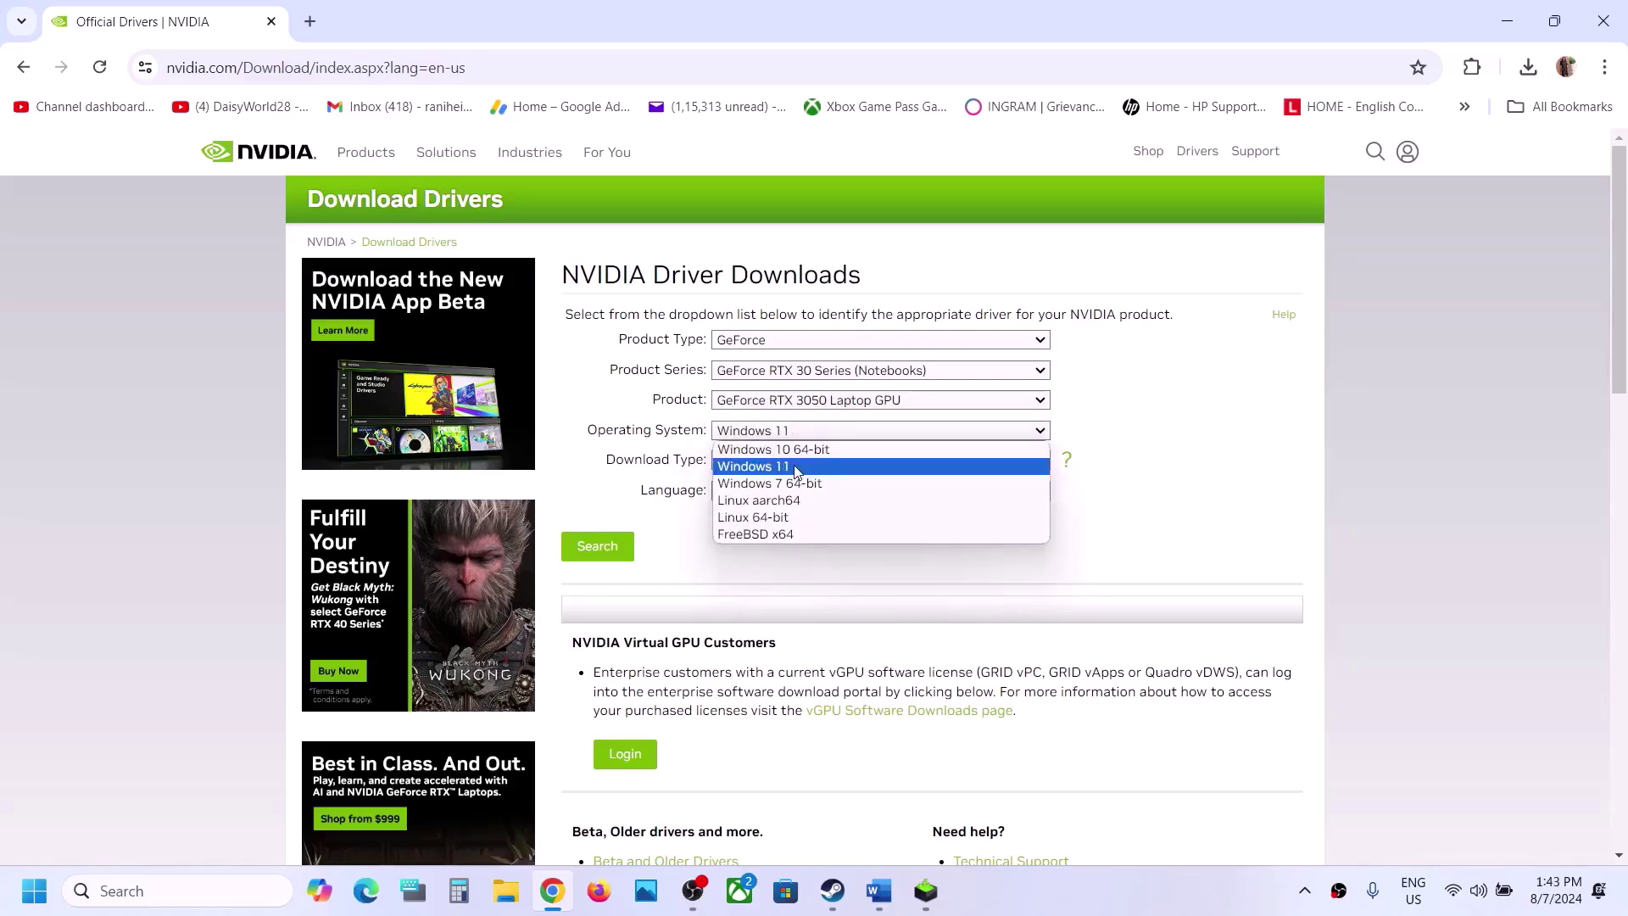
left_click(797, 468)
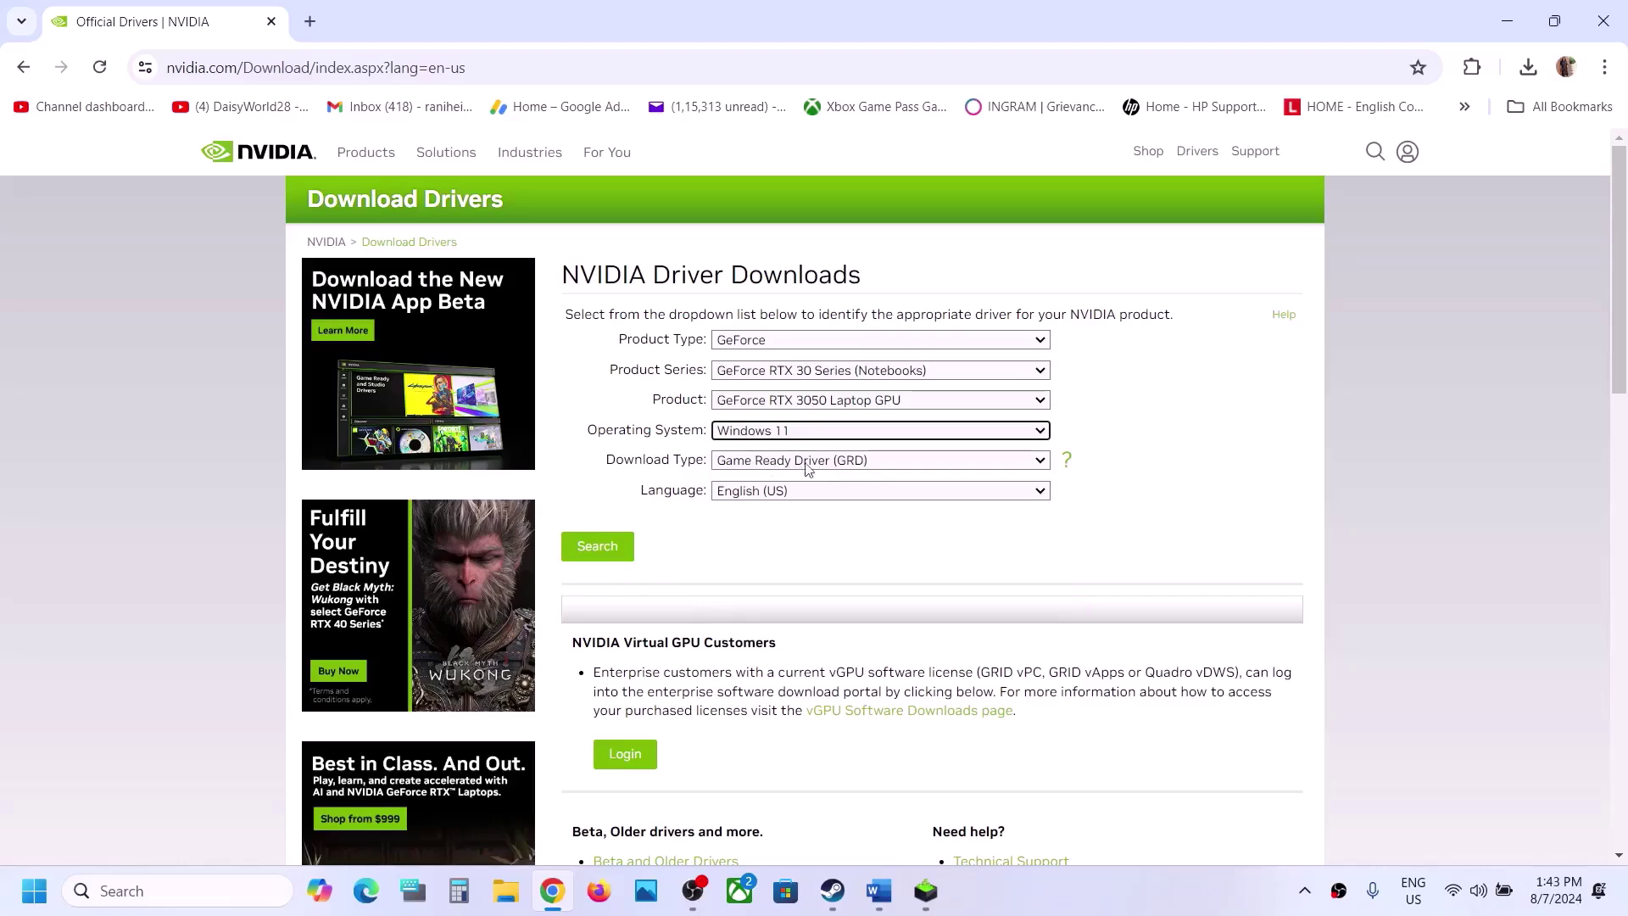
left_click(612, 548)
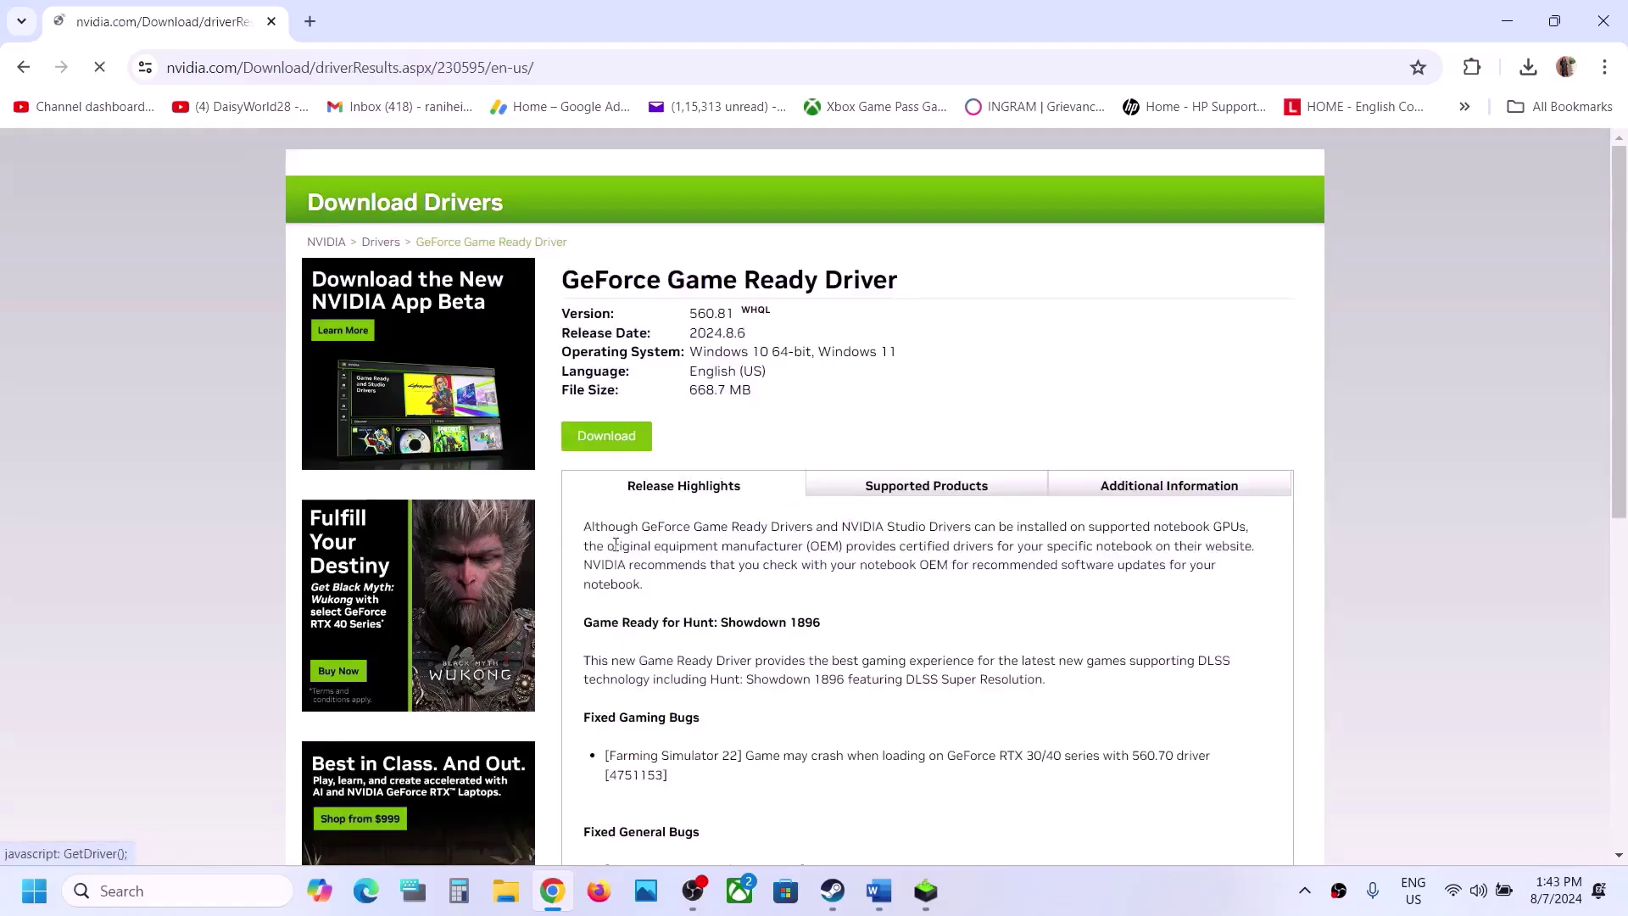
left_click(609, 437)
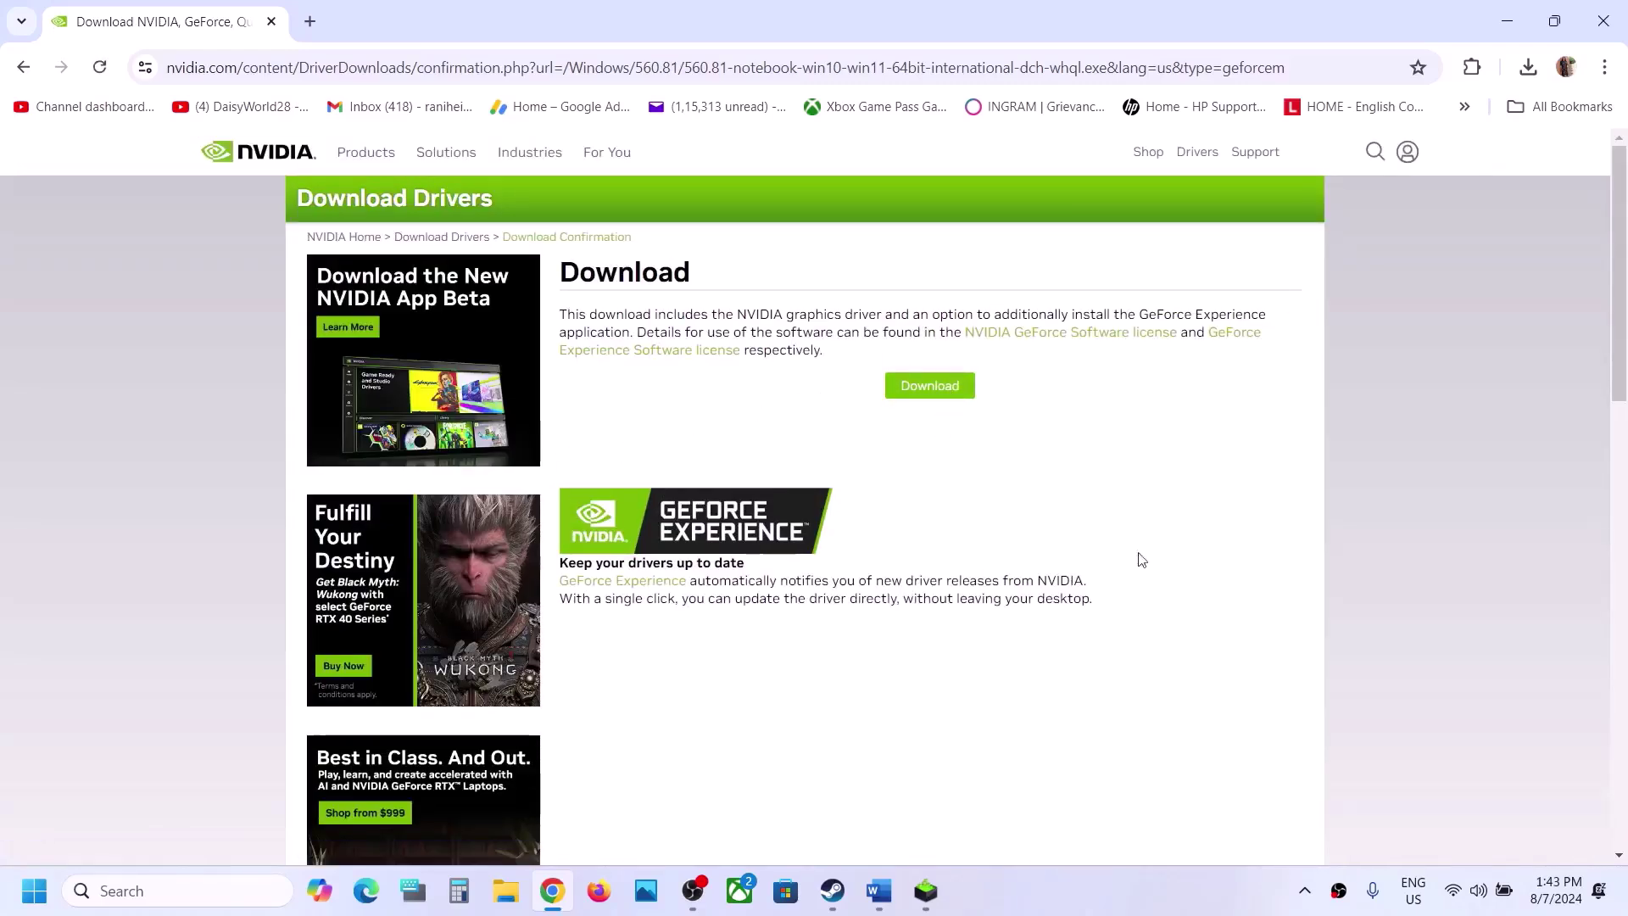
Run a Custom (Advanced) clean installation of driver 560.81, then show the Start menu power options.
left_click(925, 885)
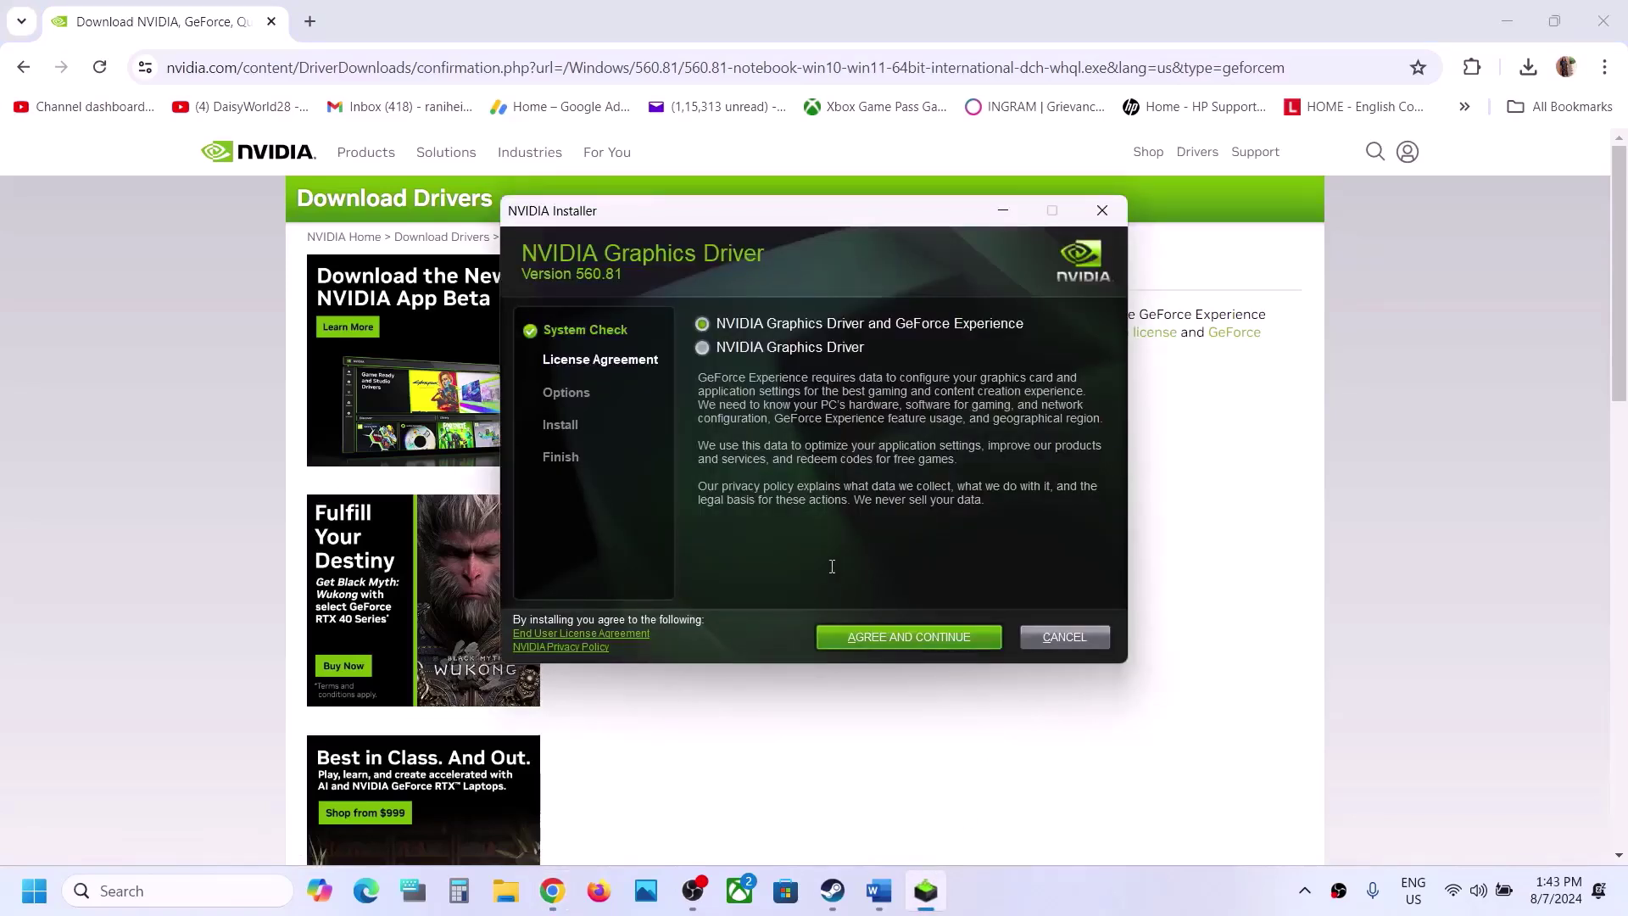
left_click(923, 636)
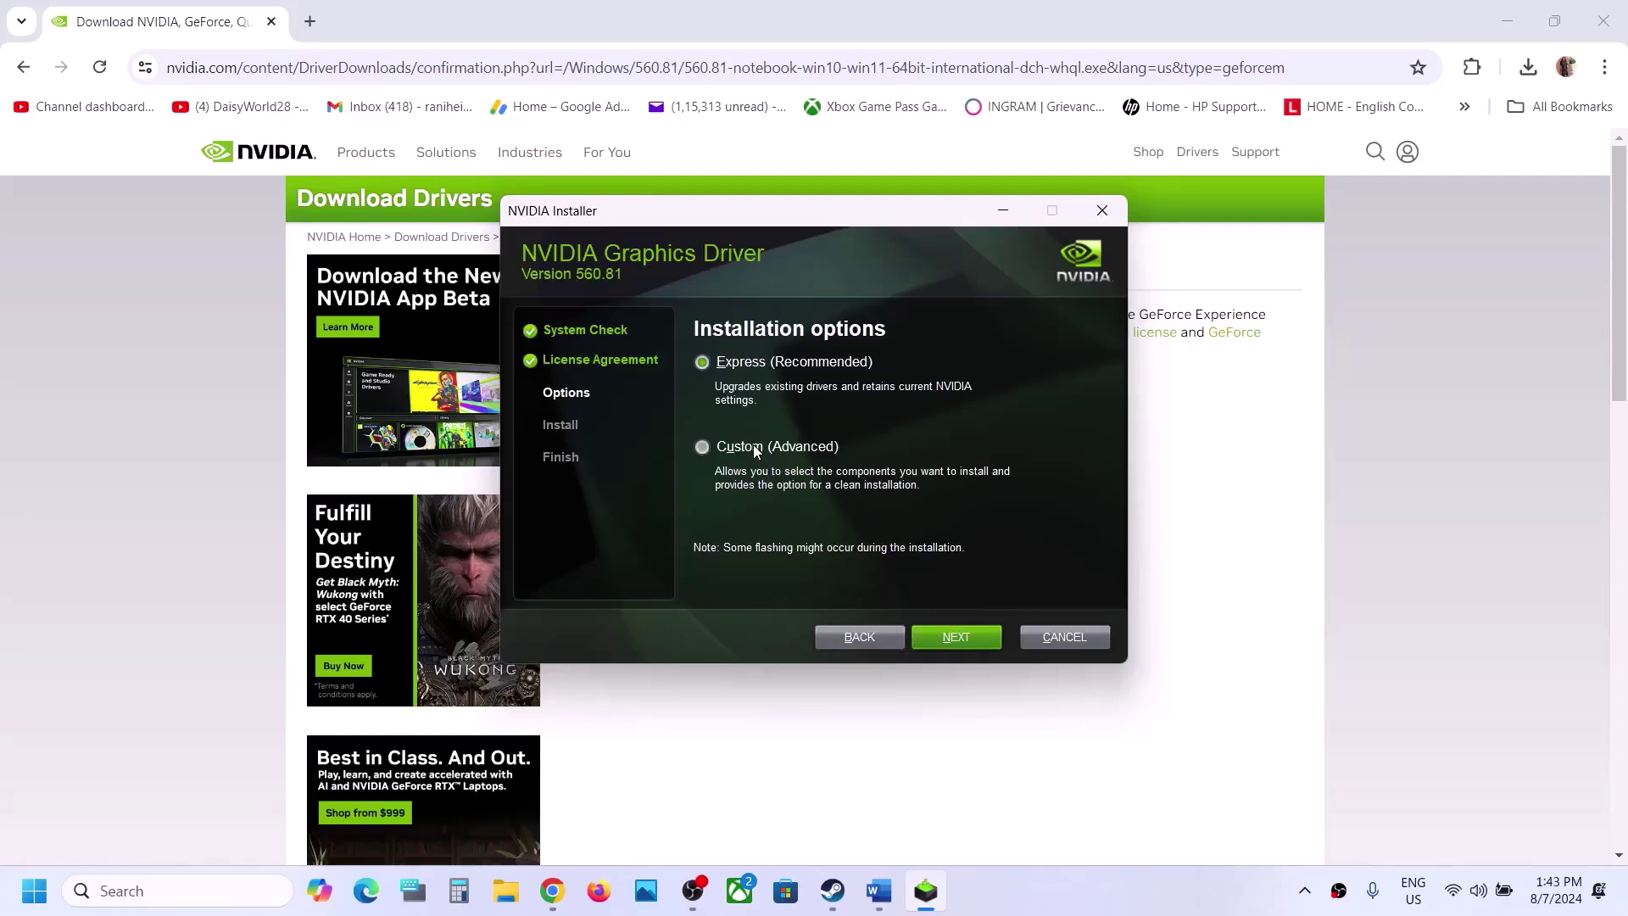
left_click(753, 444)
left_click(951, 636)
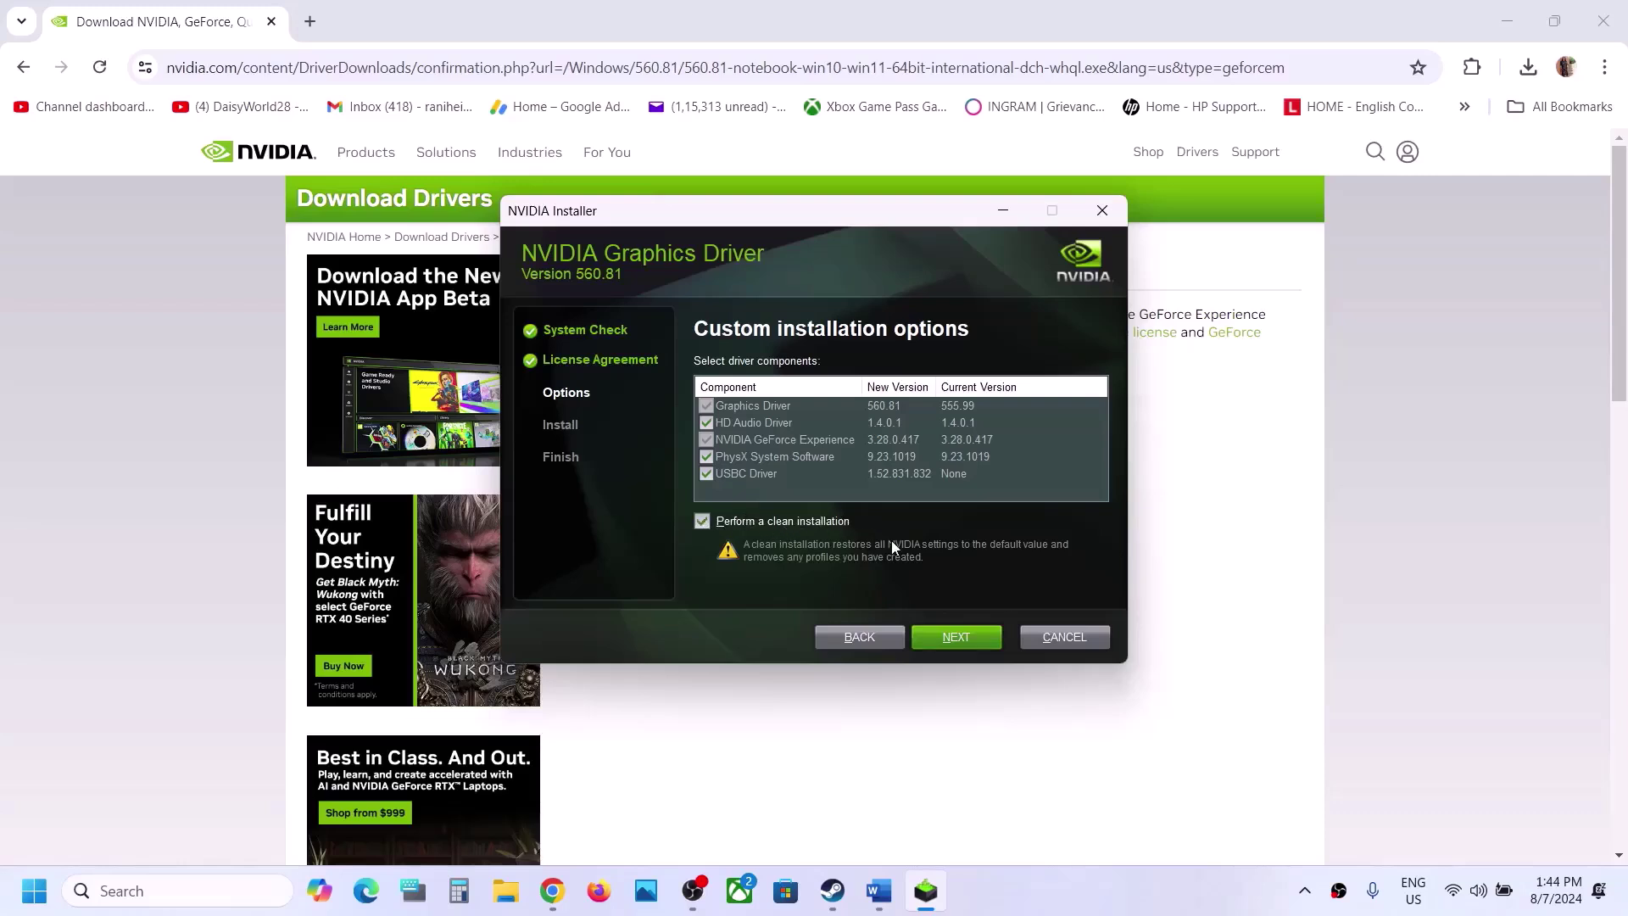
left_click(964, 639)
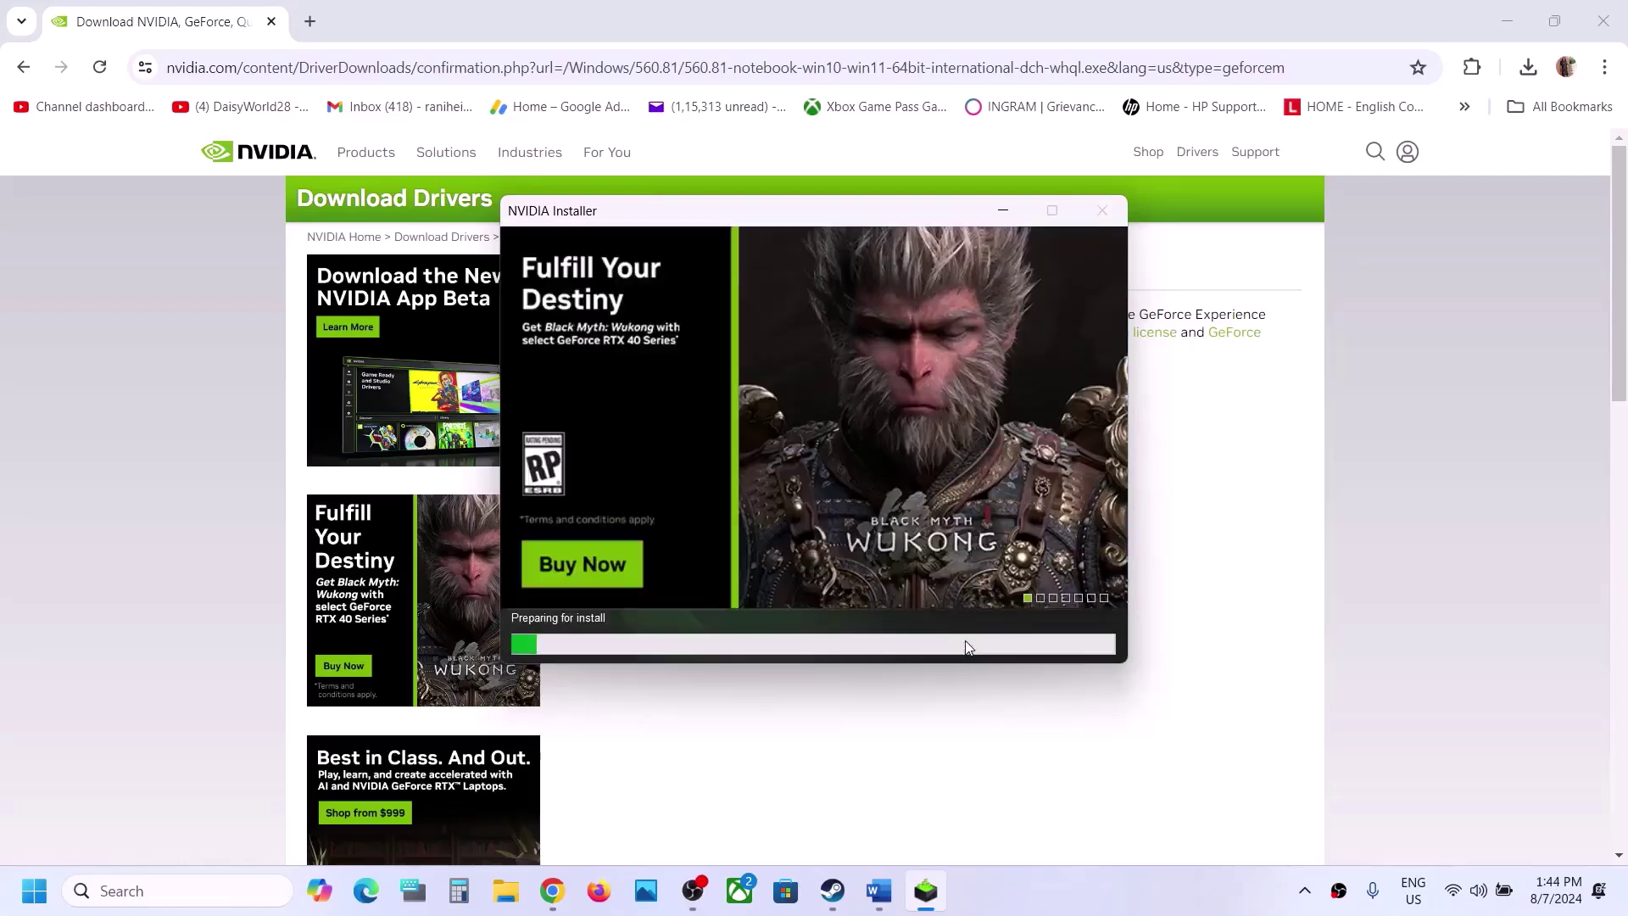
left_click(34, 891)
left_click(615, 816)
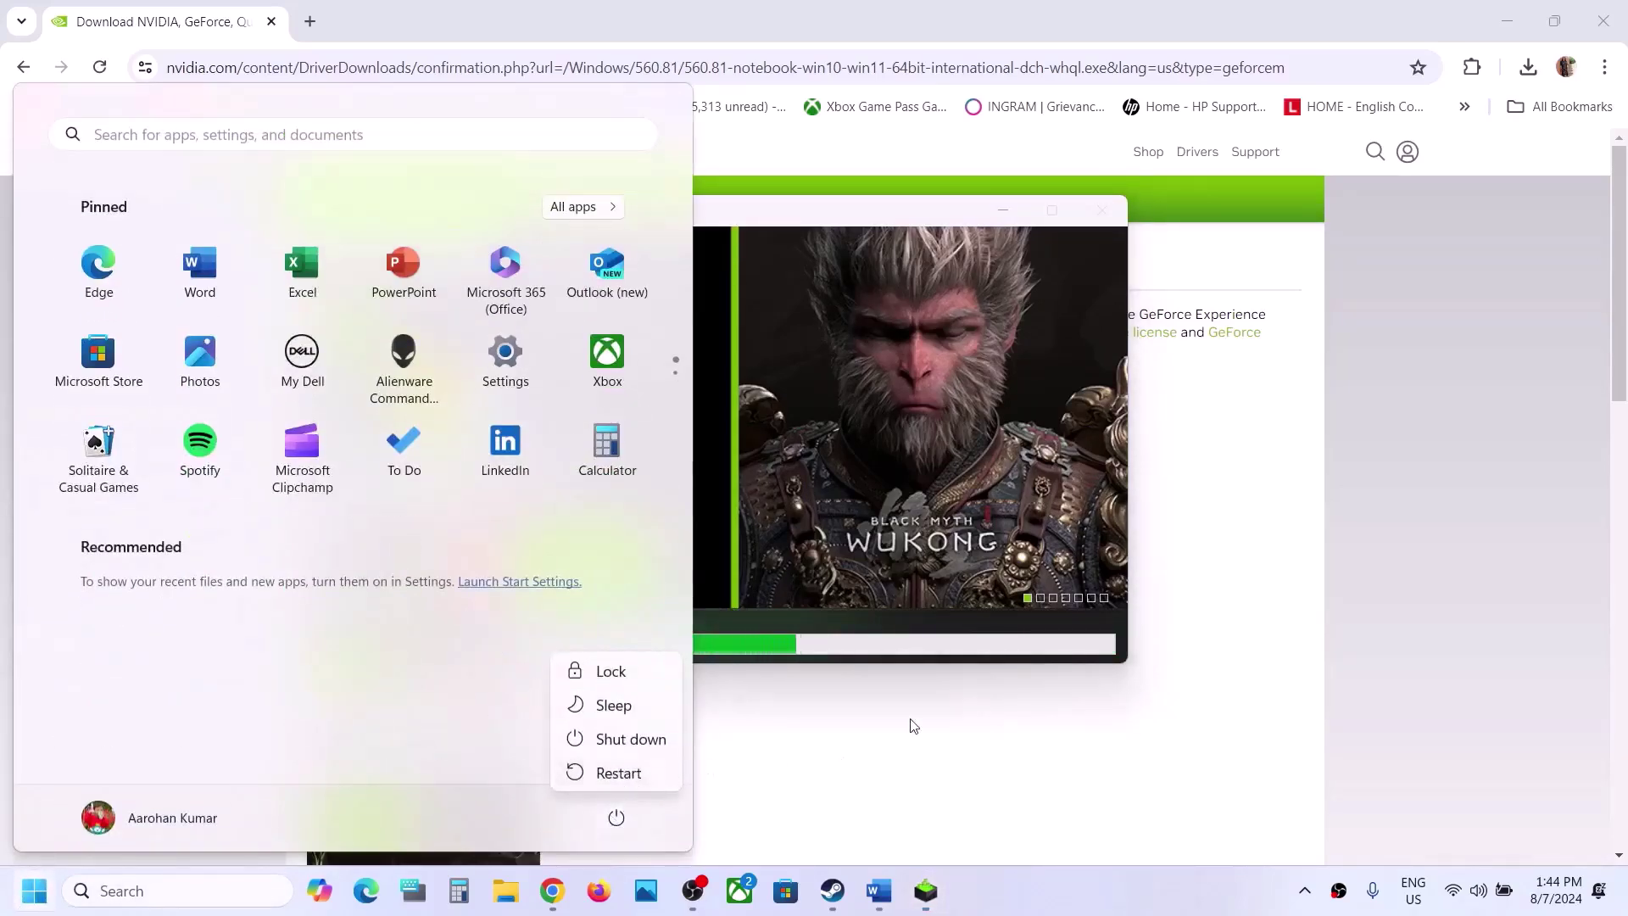
Dismiss the Start menu and highlight Step 11's 'Run the game on dedicated graphics card' in Word.
key("Escape")
left_click(968, 580)
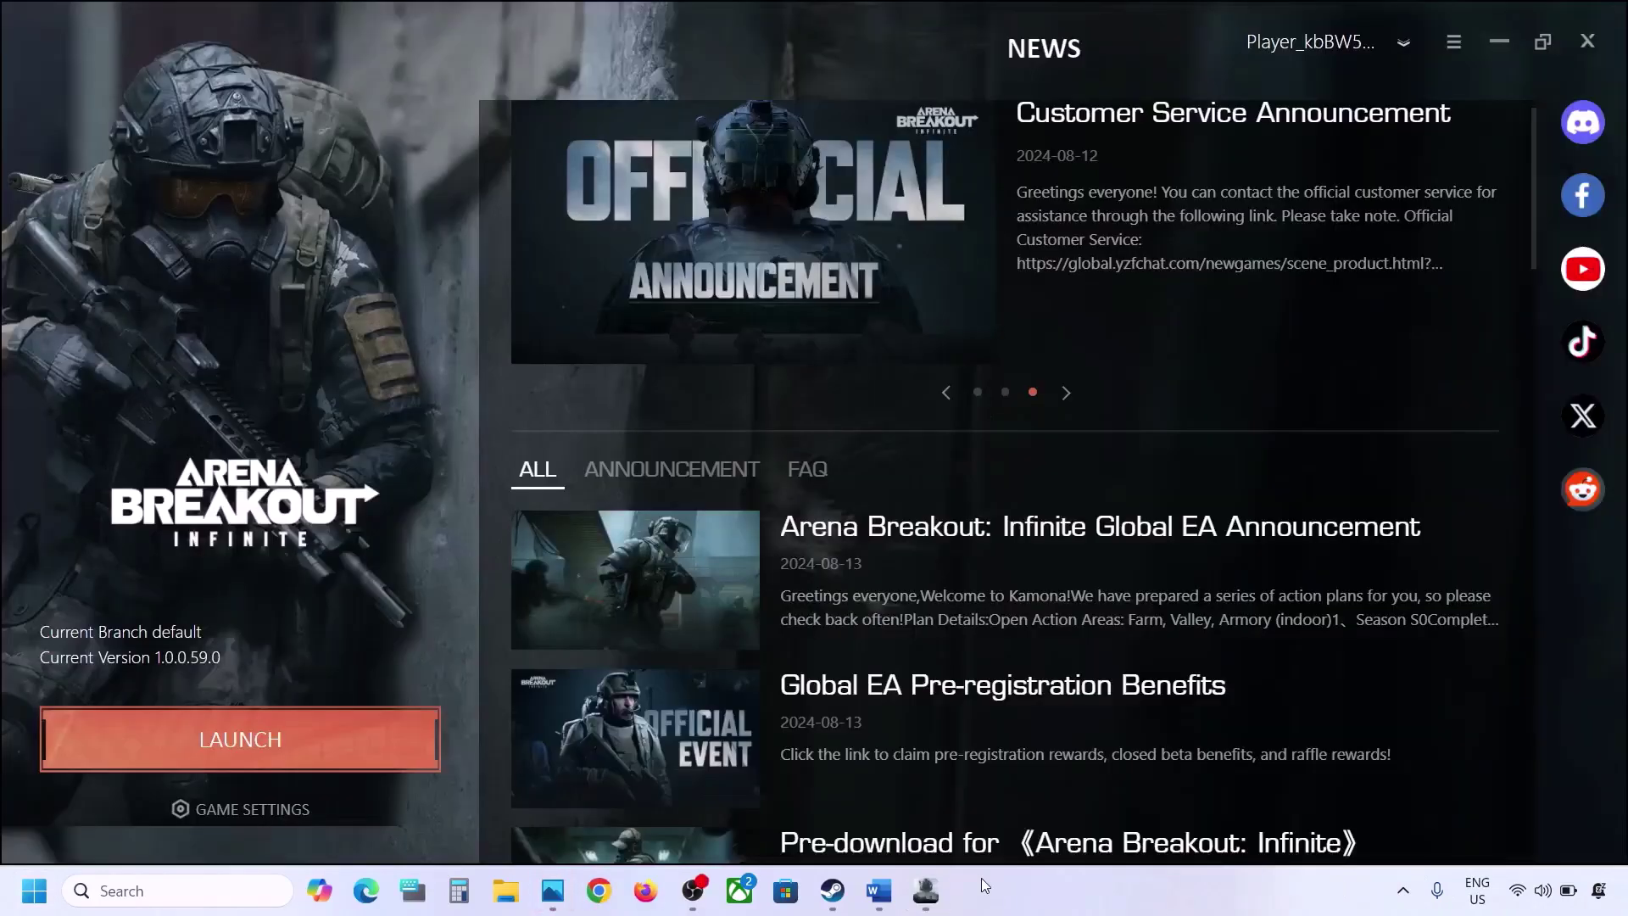
left_click(878, 890)
scroll(711, 554, "down", 5)
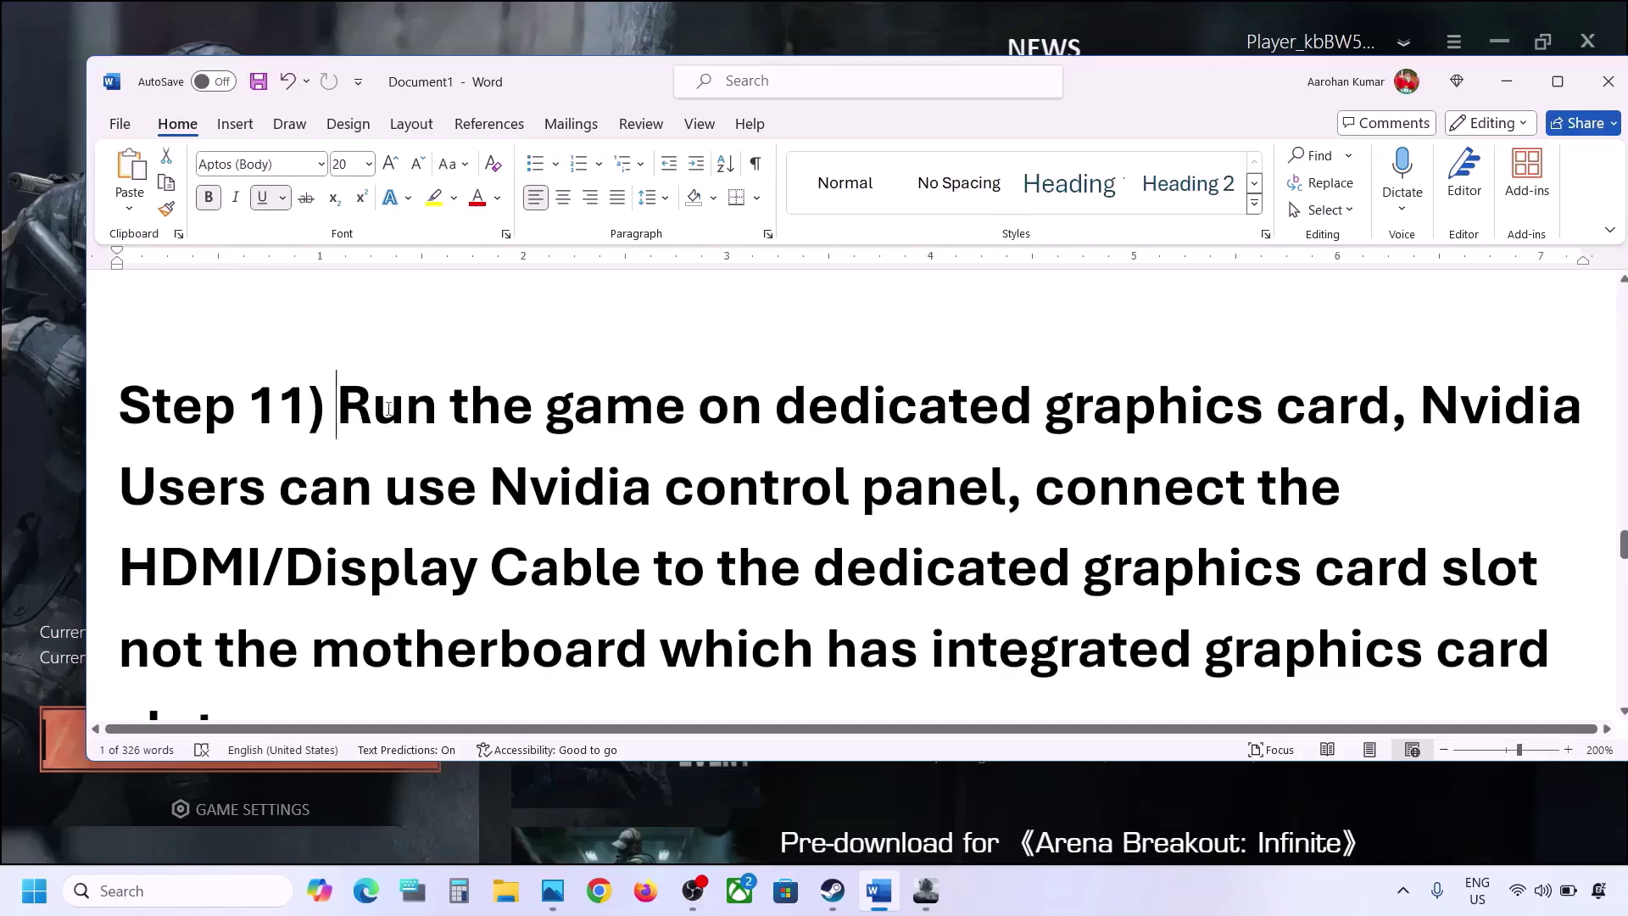
left_click_drag(387, 408, 1390, 409)
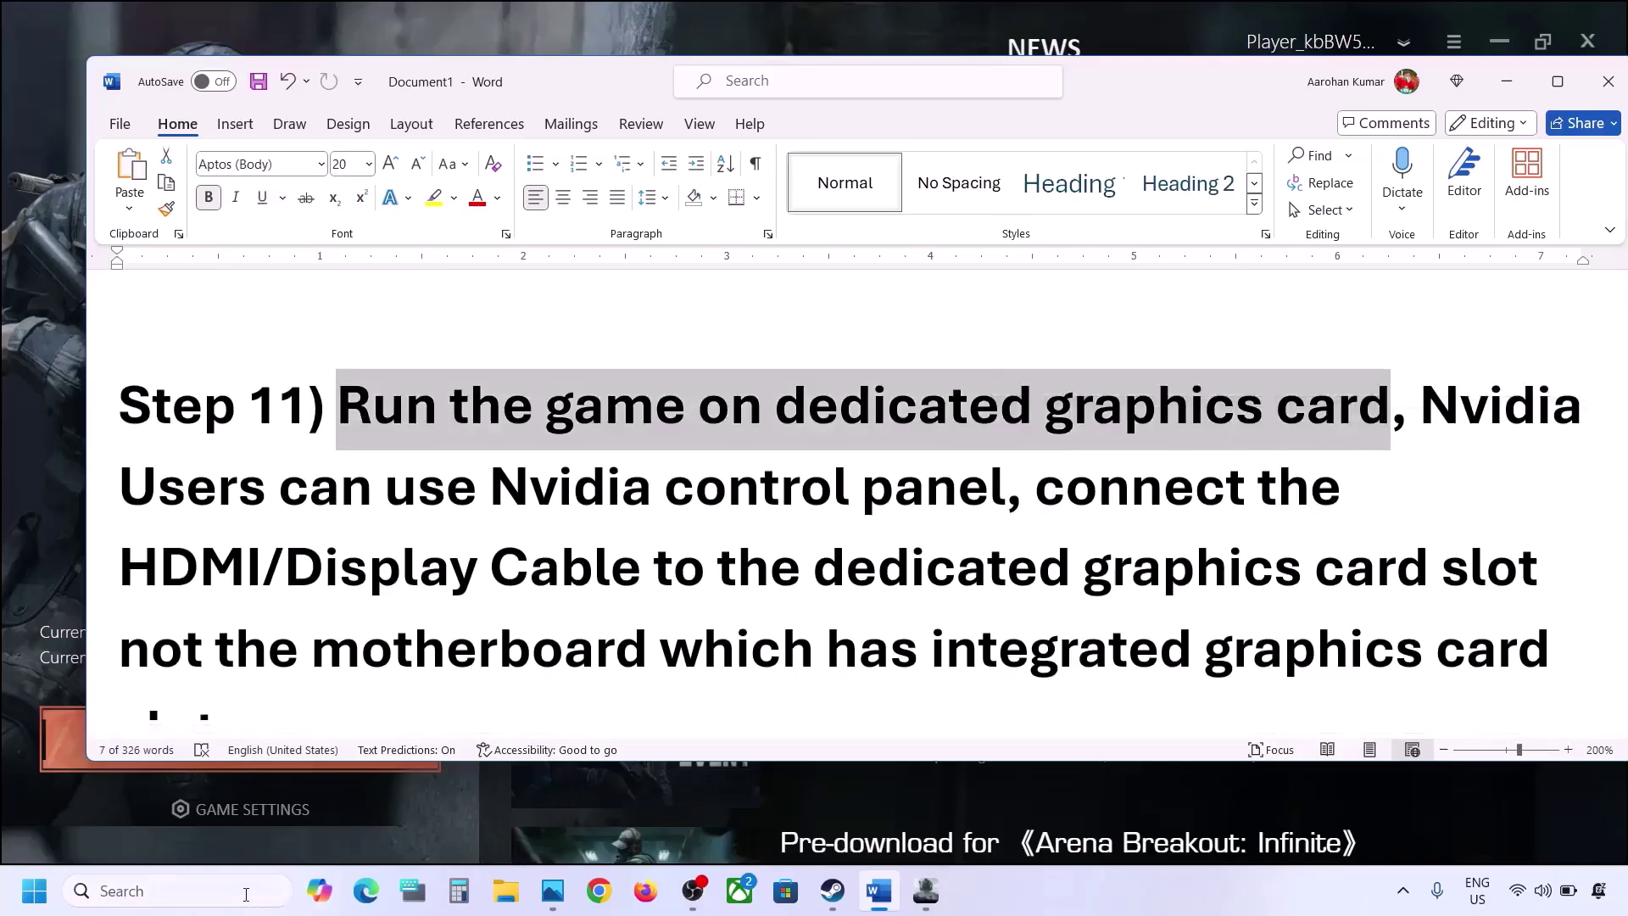
left_click(245, 895)
In Graphics settings, add GameLoader from C:\Arena Breakout Infinite\ABInfinite\Binaries\Win64 as a custom app.
type("graphic")
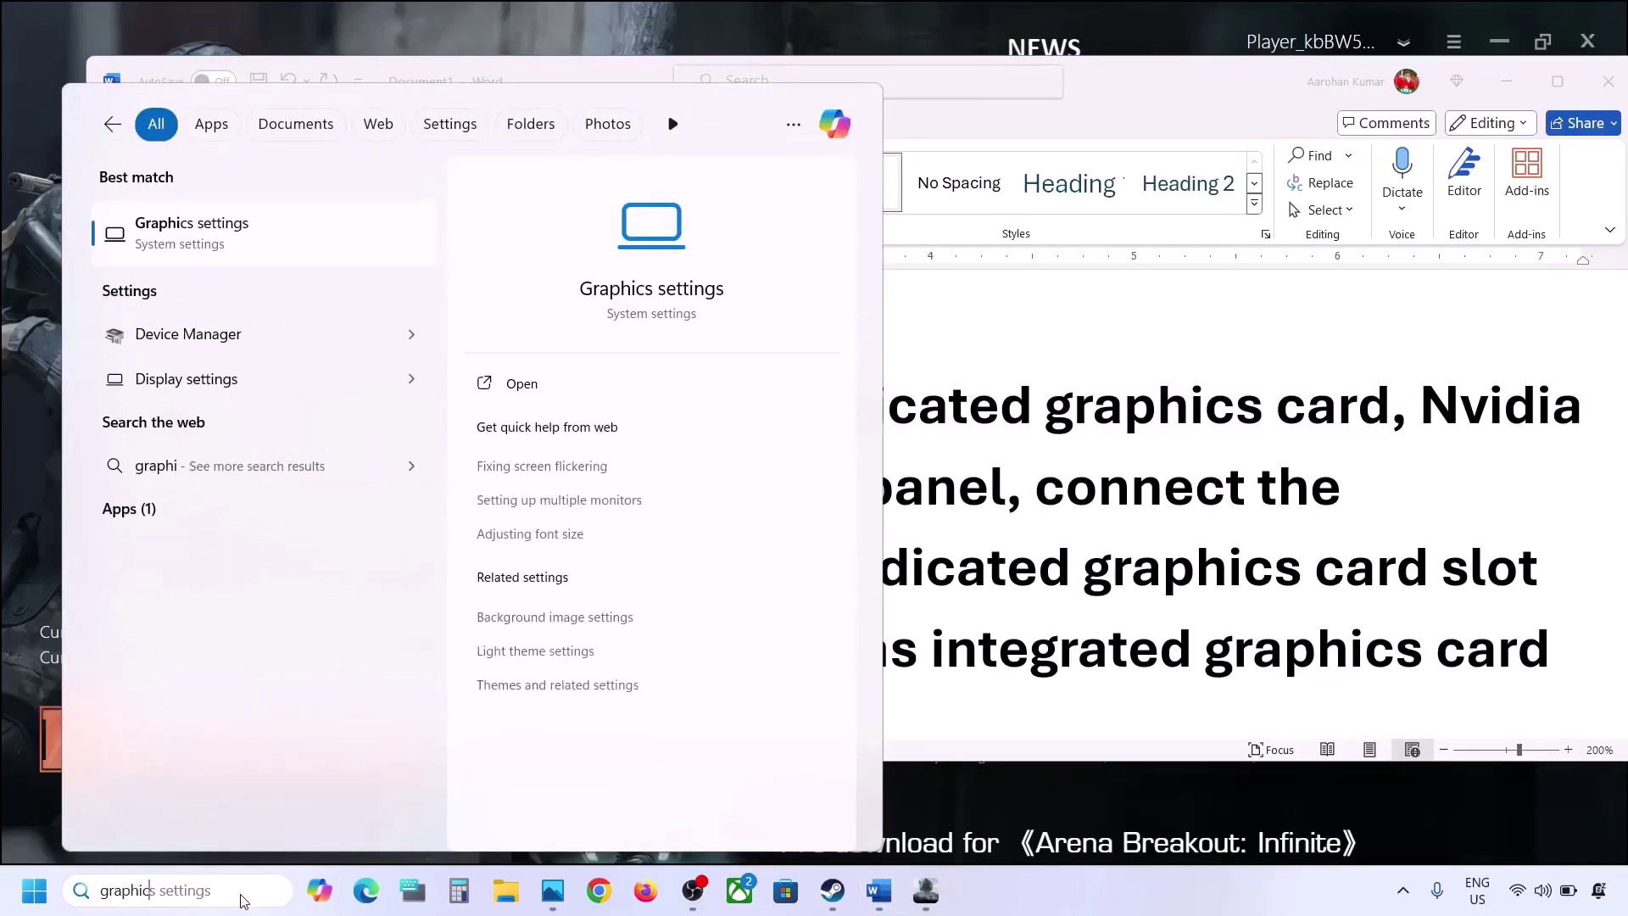
type("s")
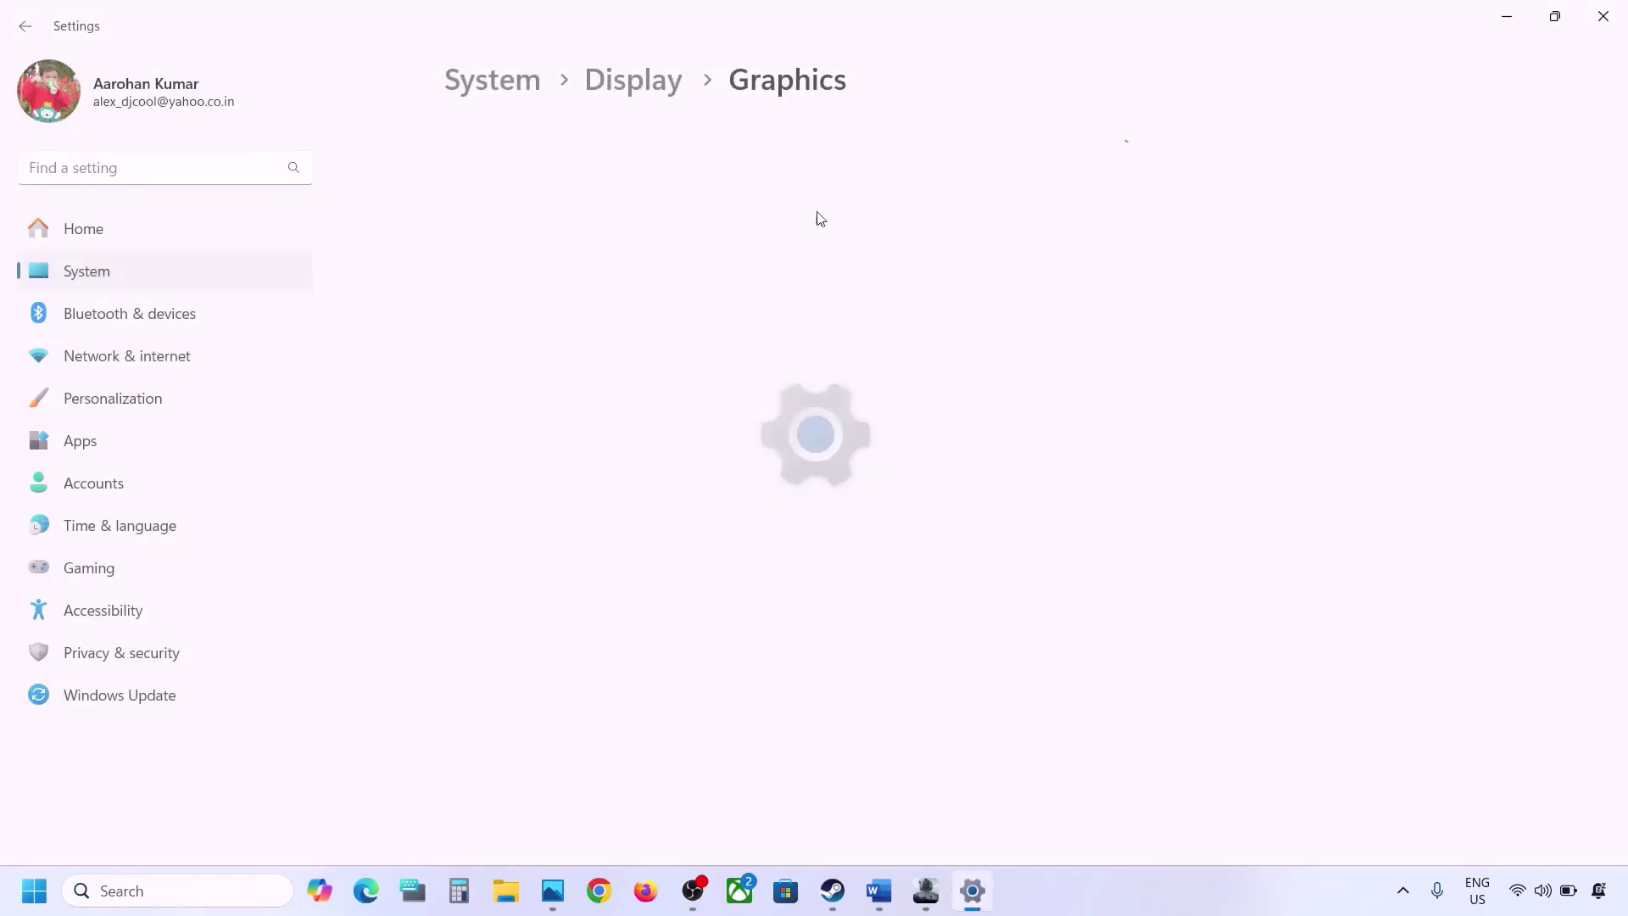
left_click(523, 379)
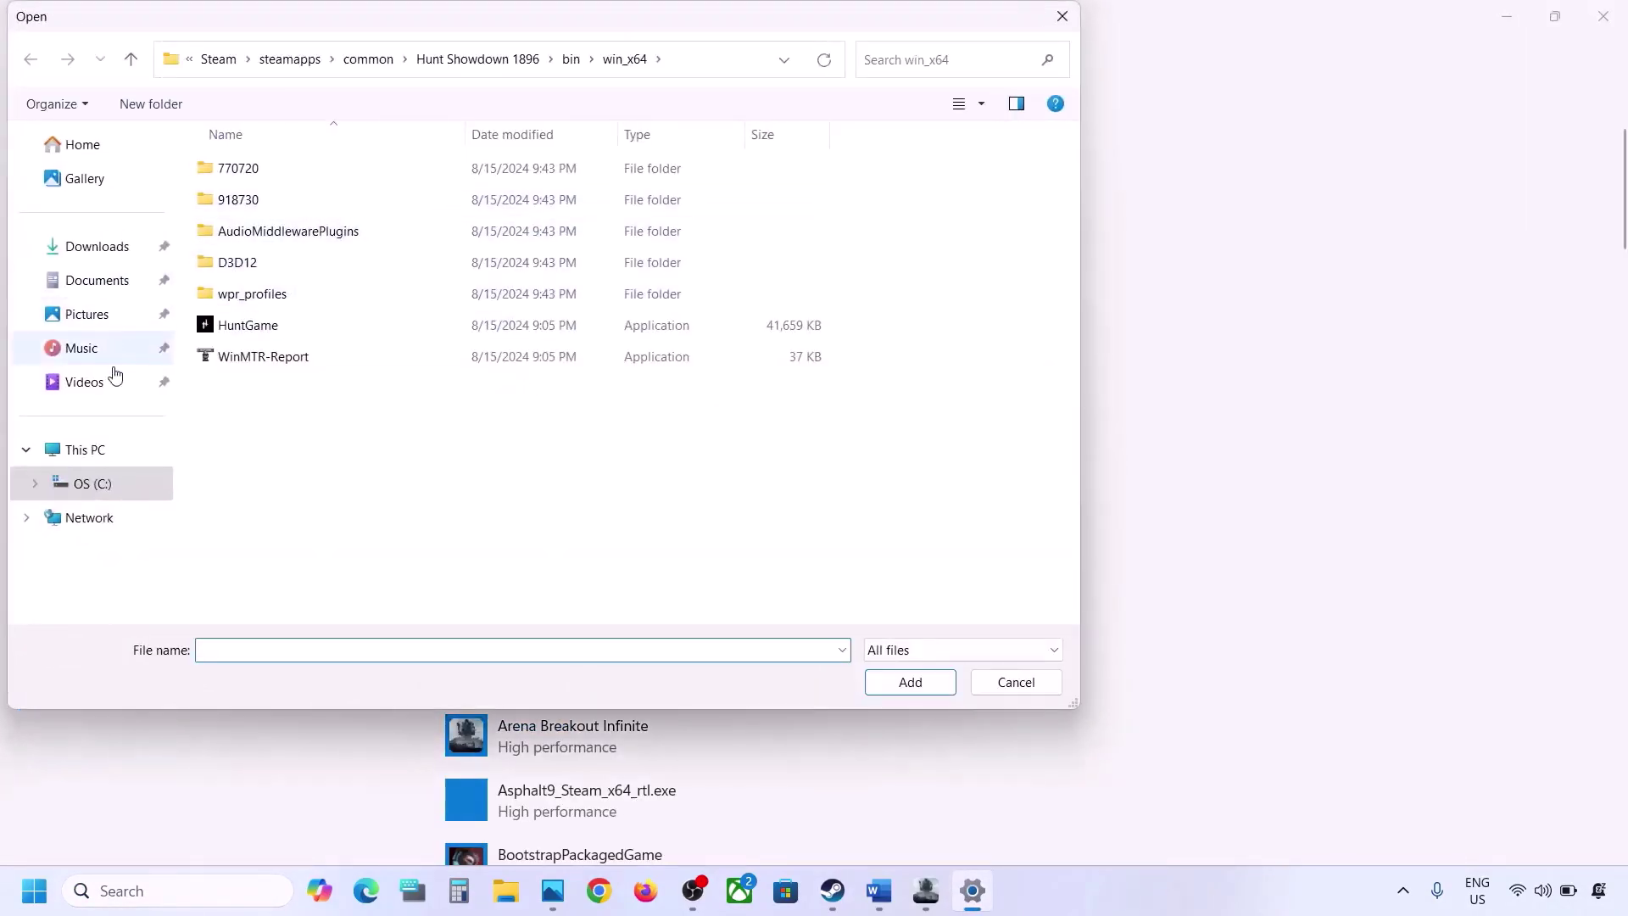
left_click(85, 449)
double_click(327, 202)
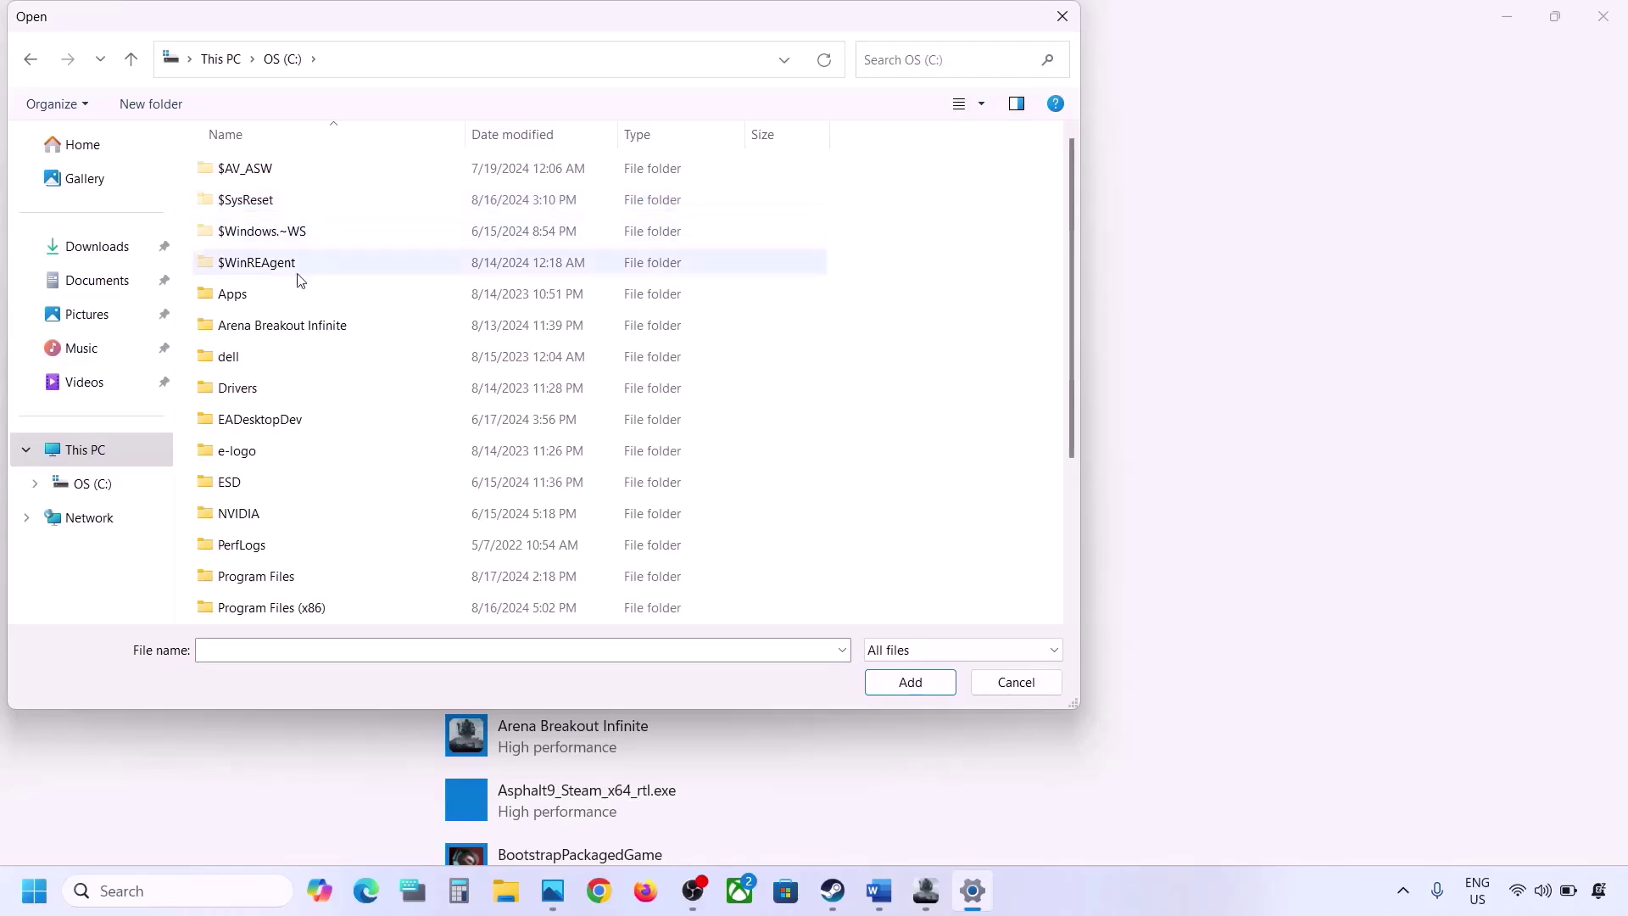
double_click(284, 327)
double_click(251, 172)
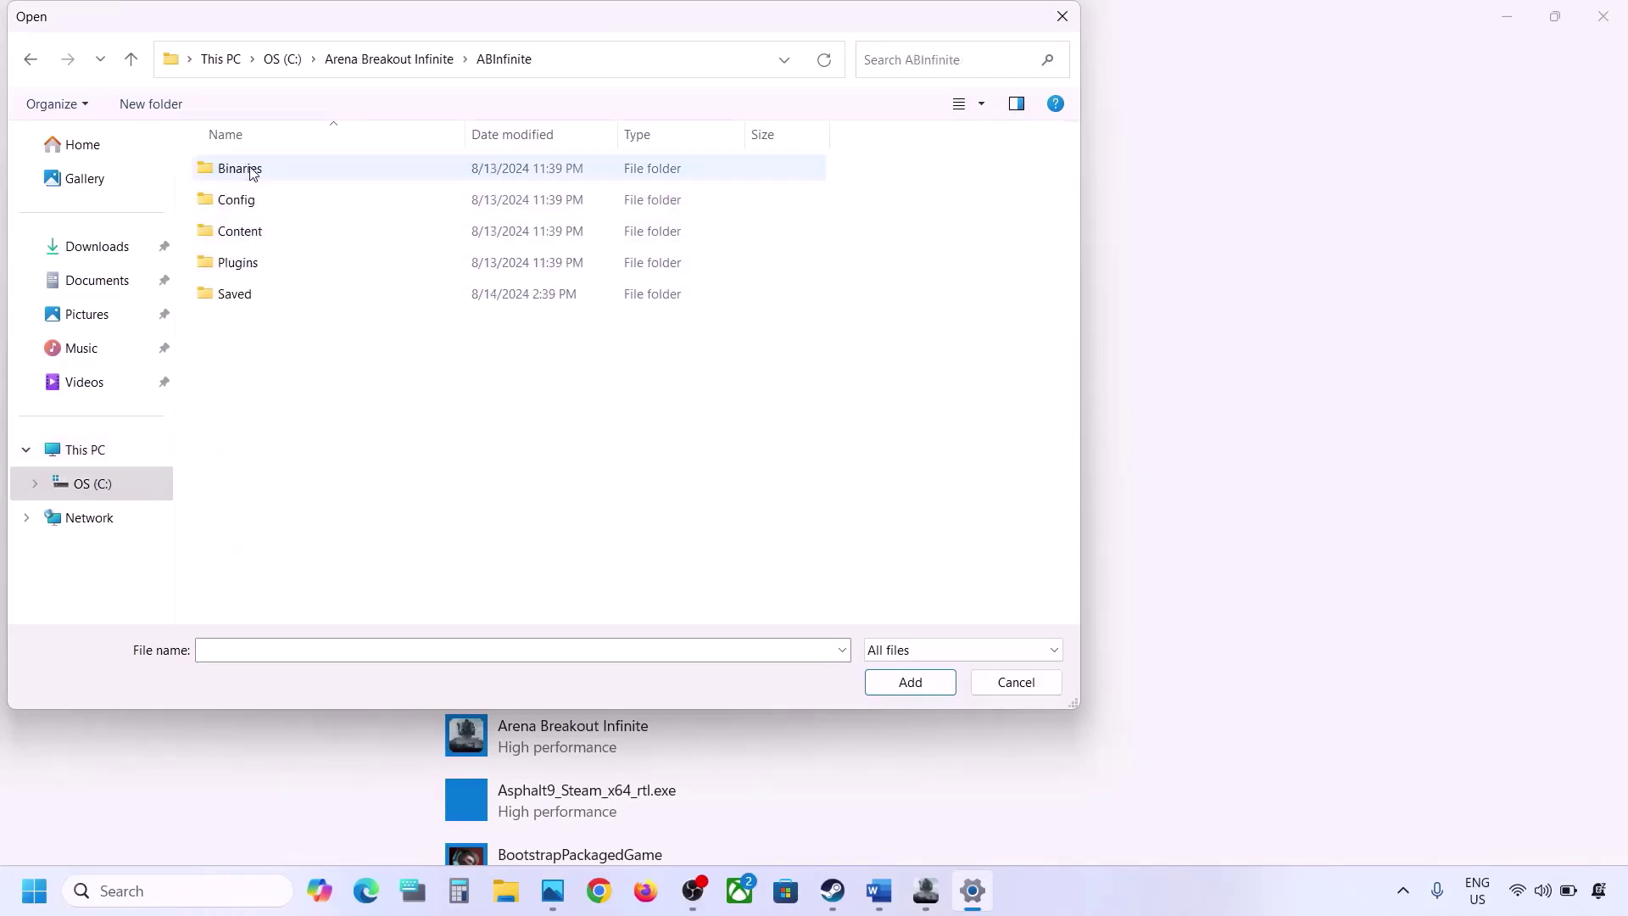
double_click(245, 168)
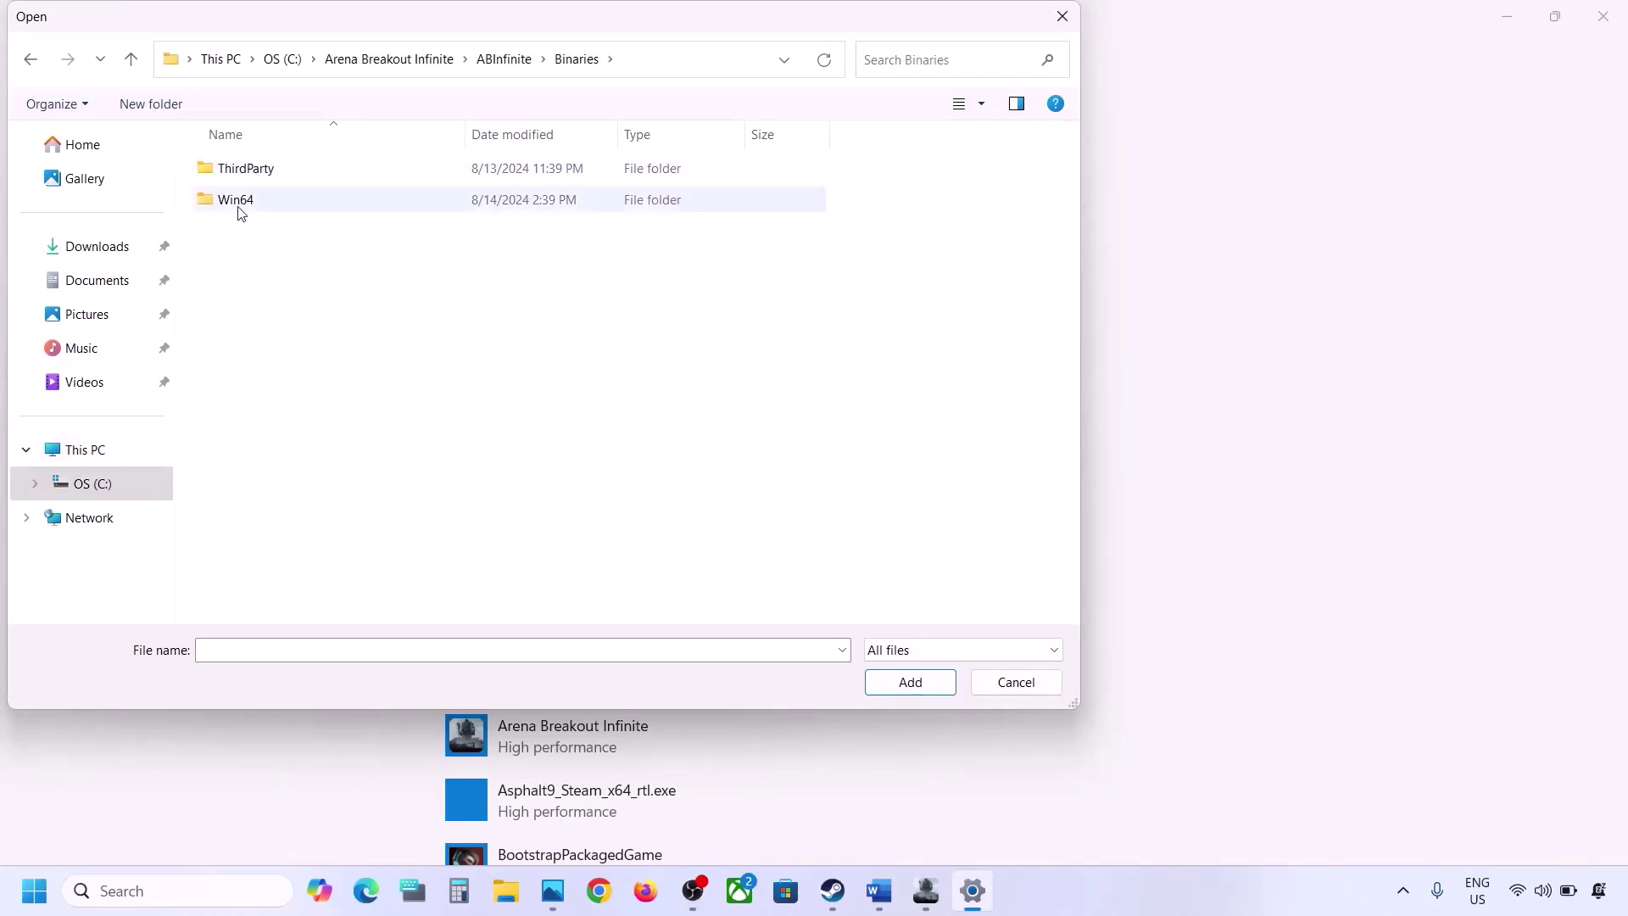
double_click(238, 206)
left_click(295, 395)
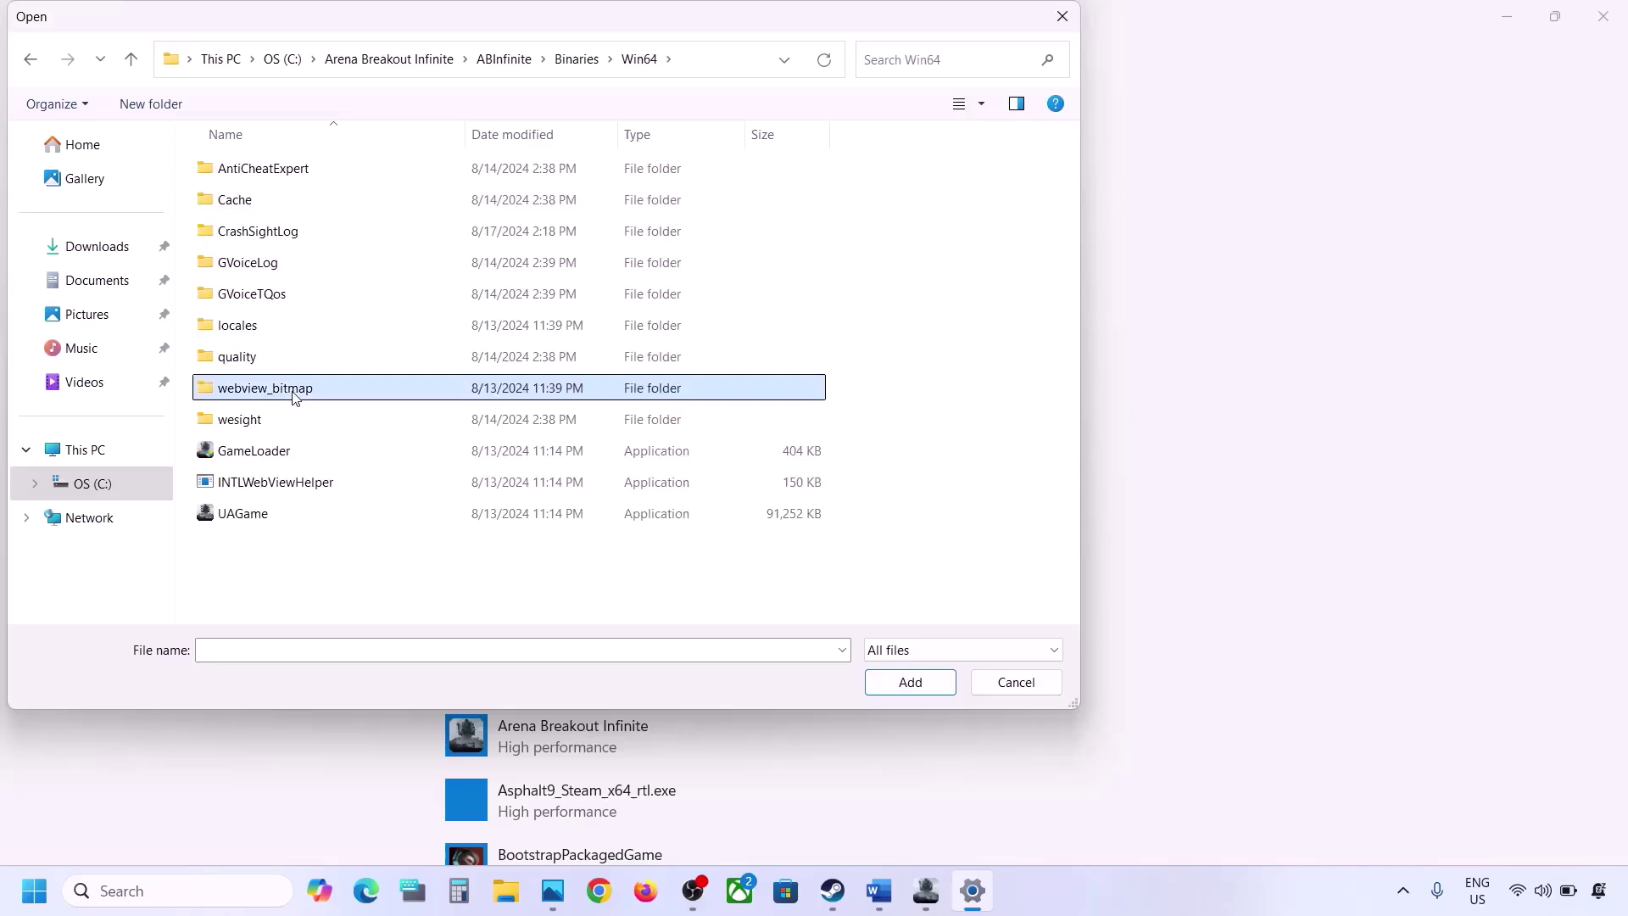
left_click(251, 458)
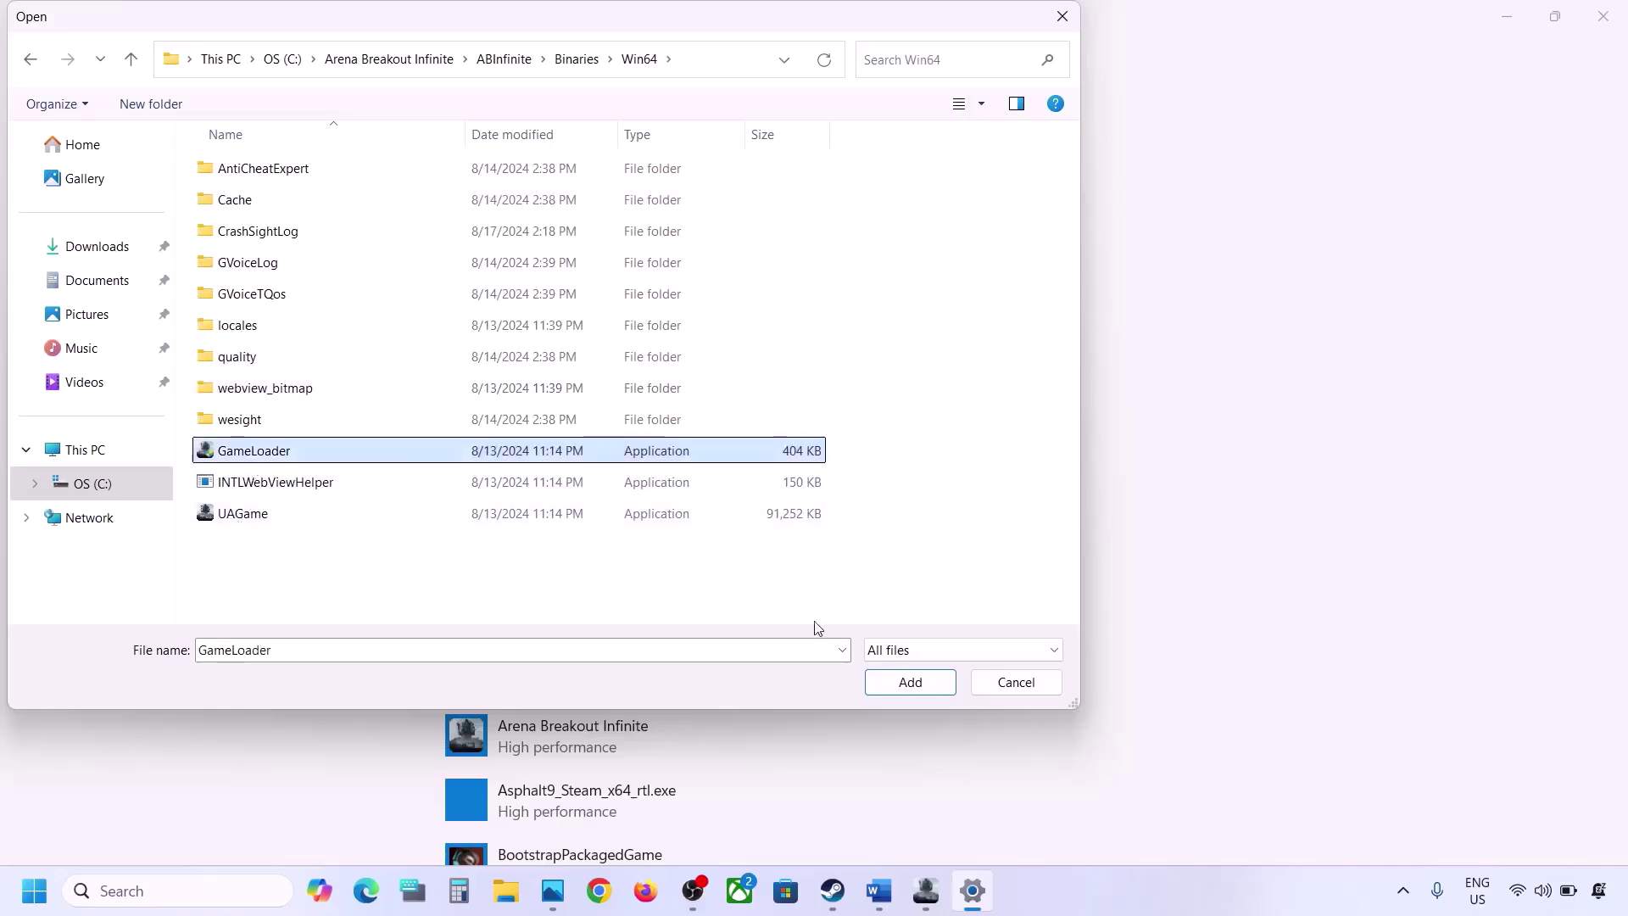
left_click(878, 680)
Filter the app list for 'game' and set GameLoader to High performance.
scroll(564, 672, "down", 1)
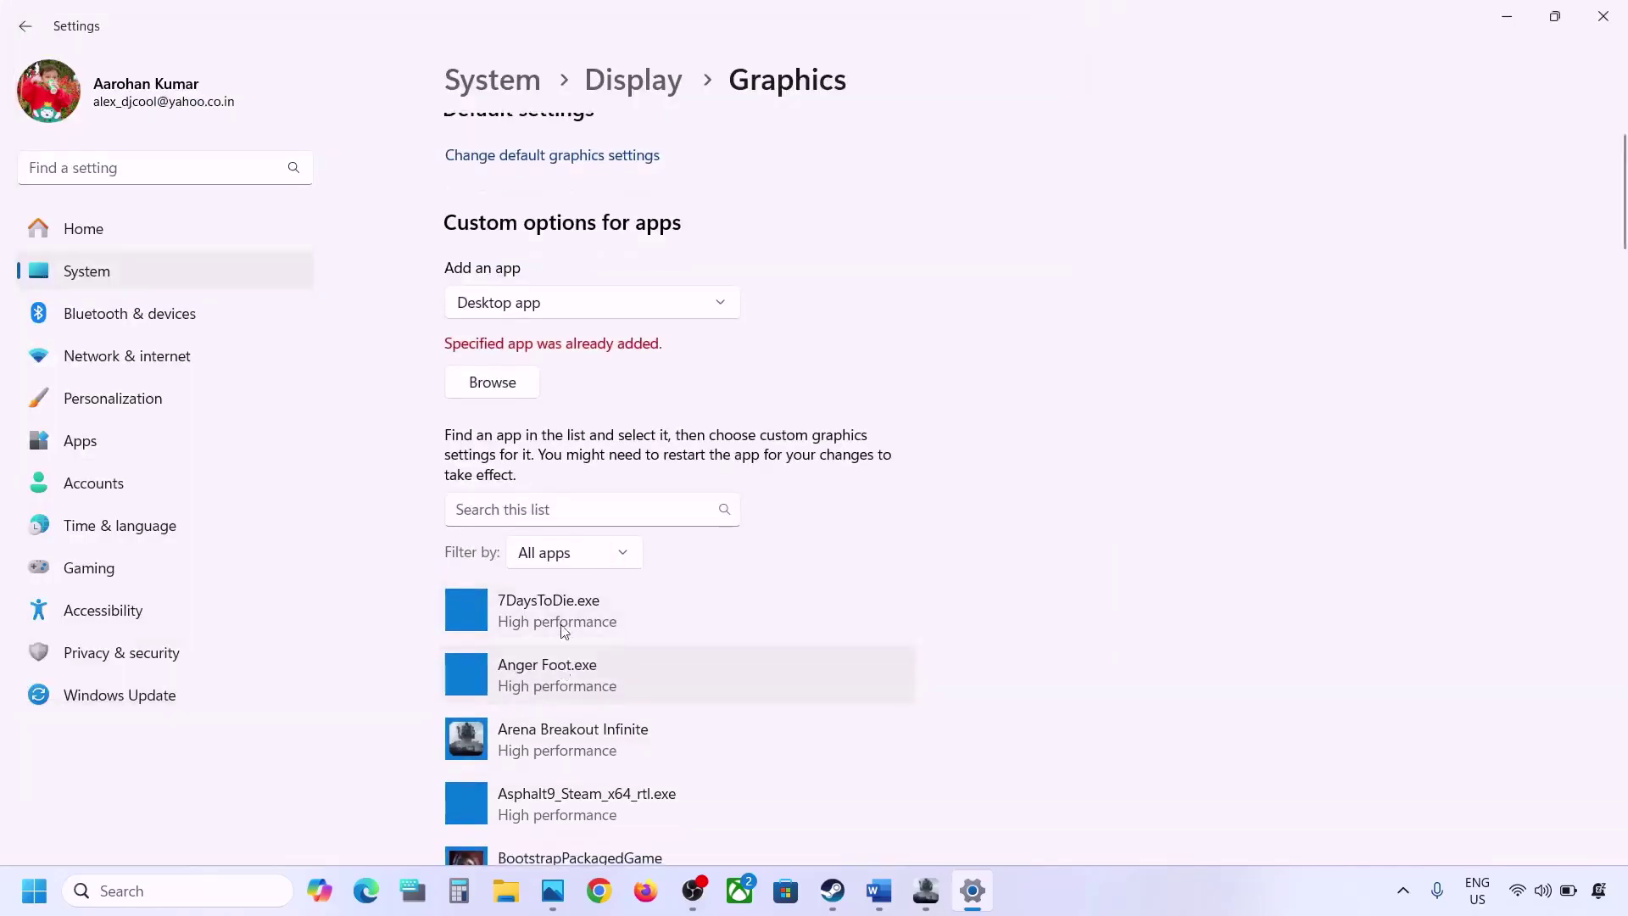
left_click(512, 508)
type("game")
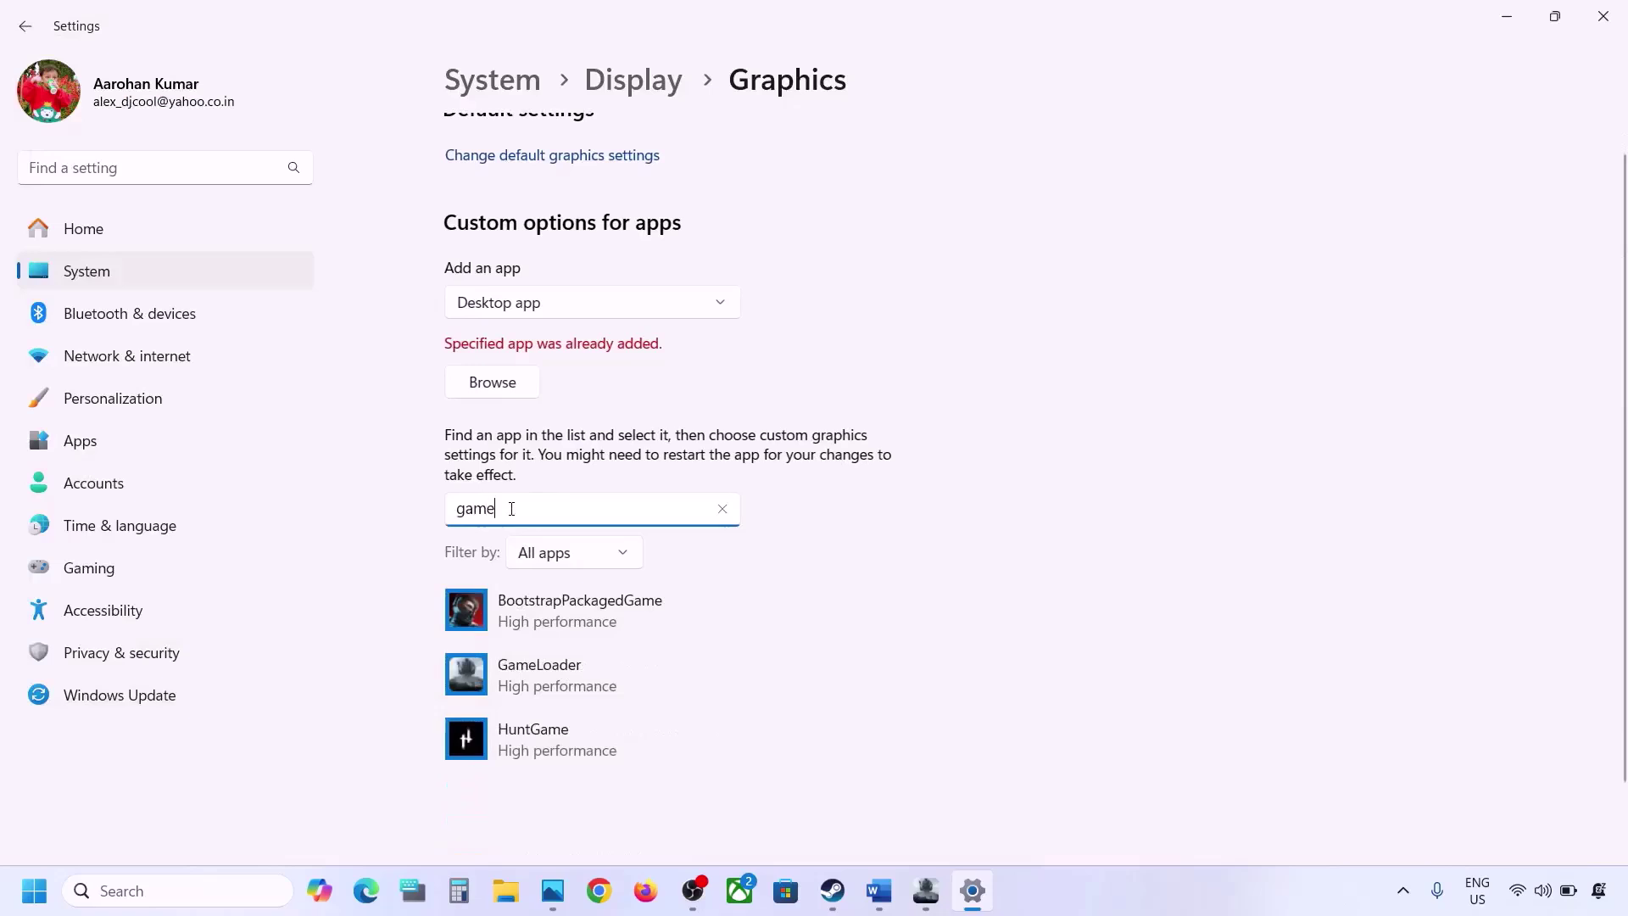
left_click(539, 665)
scroll(612, 678, "down", 3)
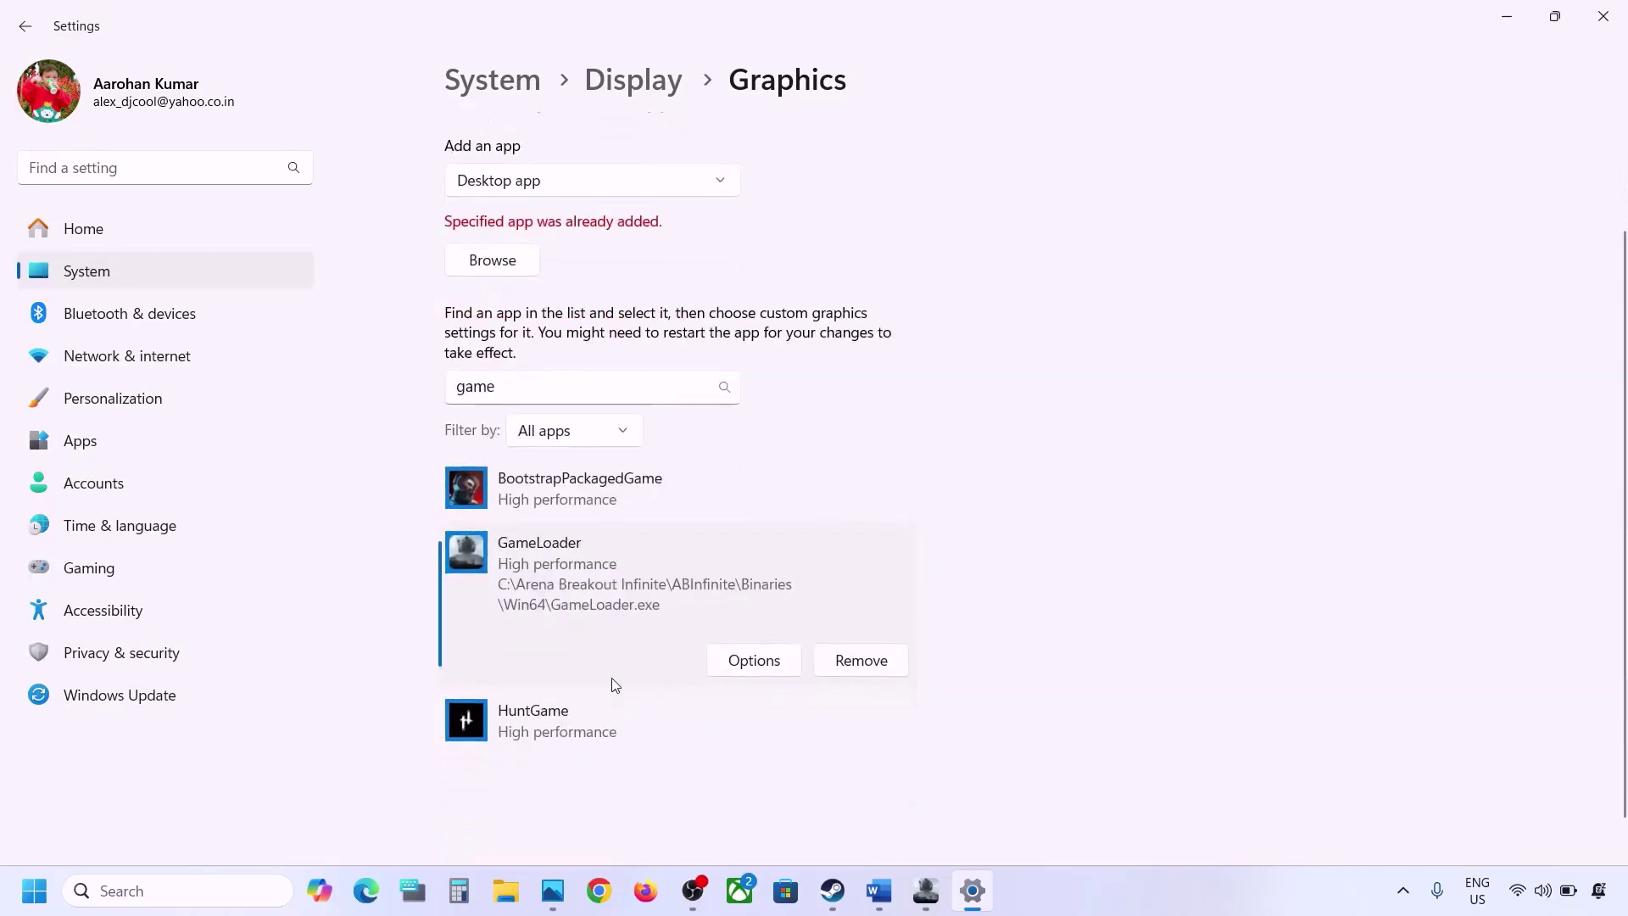
left_click(748, 670)
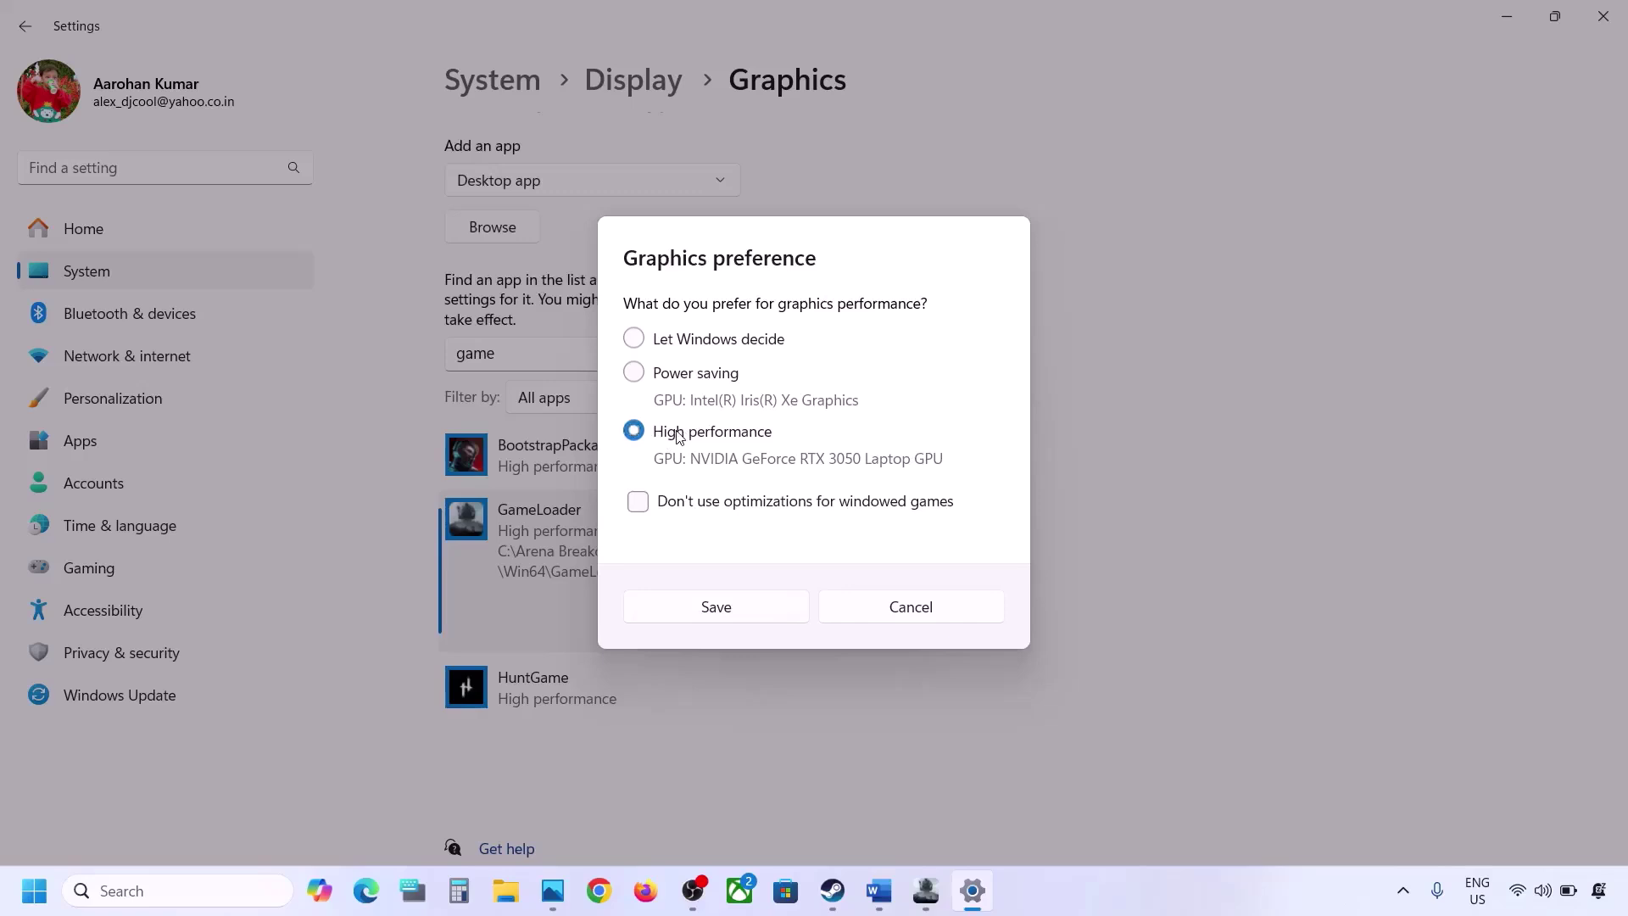
left_click(743, 610)
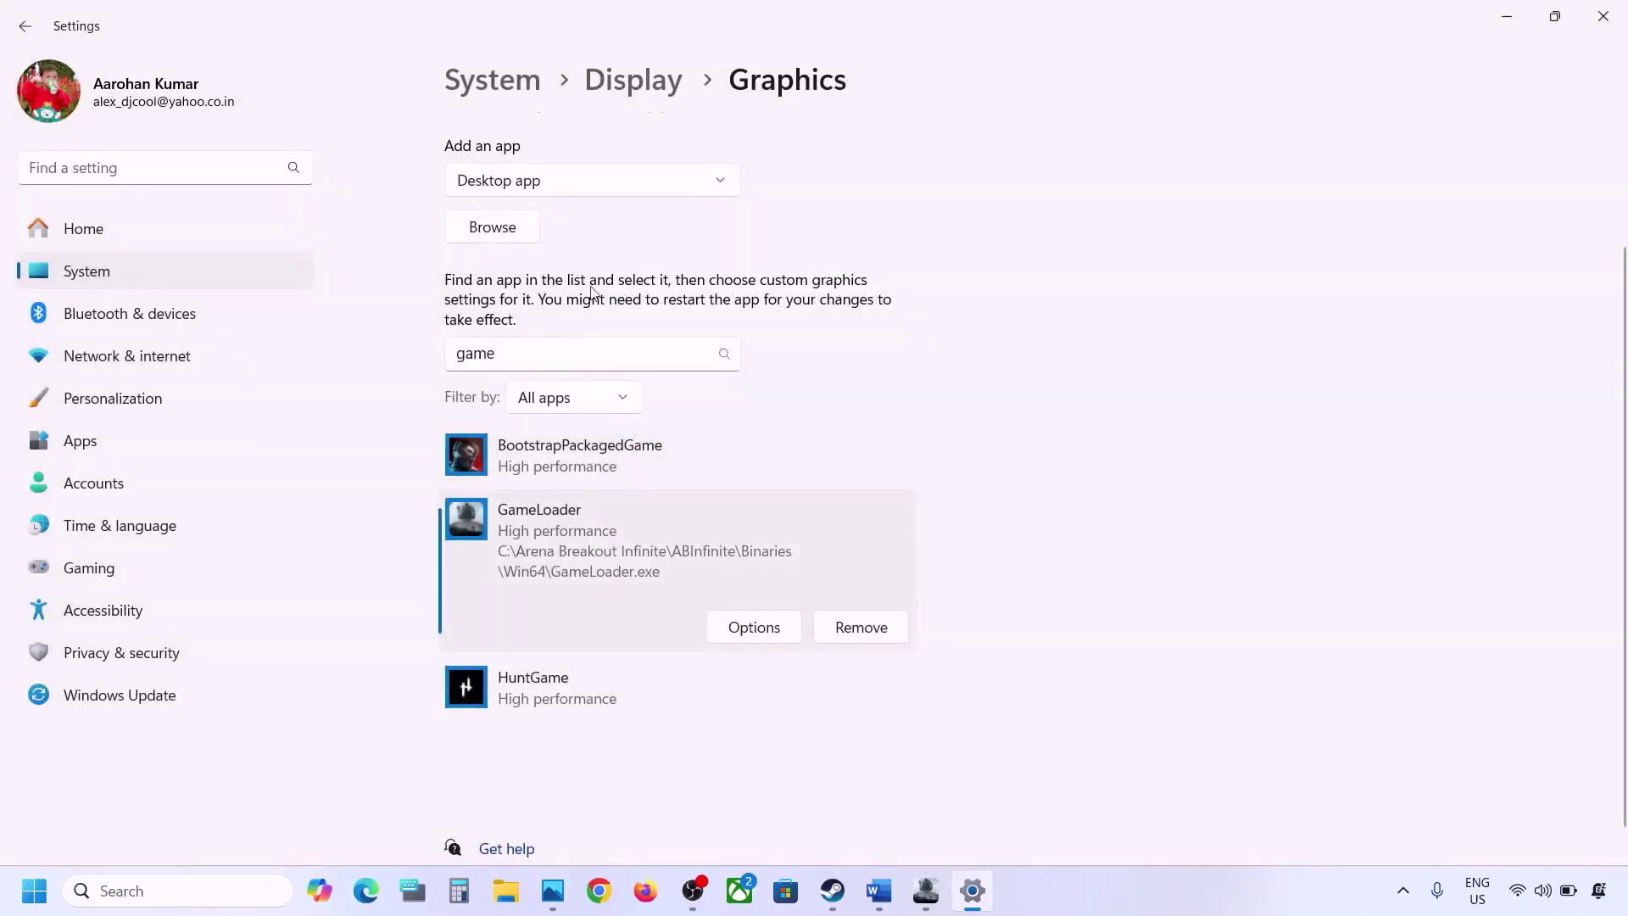
Add the UAGame executable as a custom app and filter the list by 'ua'.
left_click(513, 232)
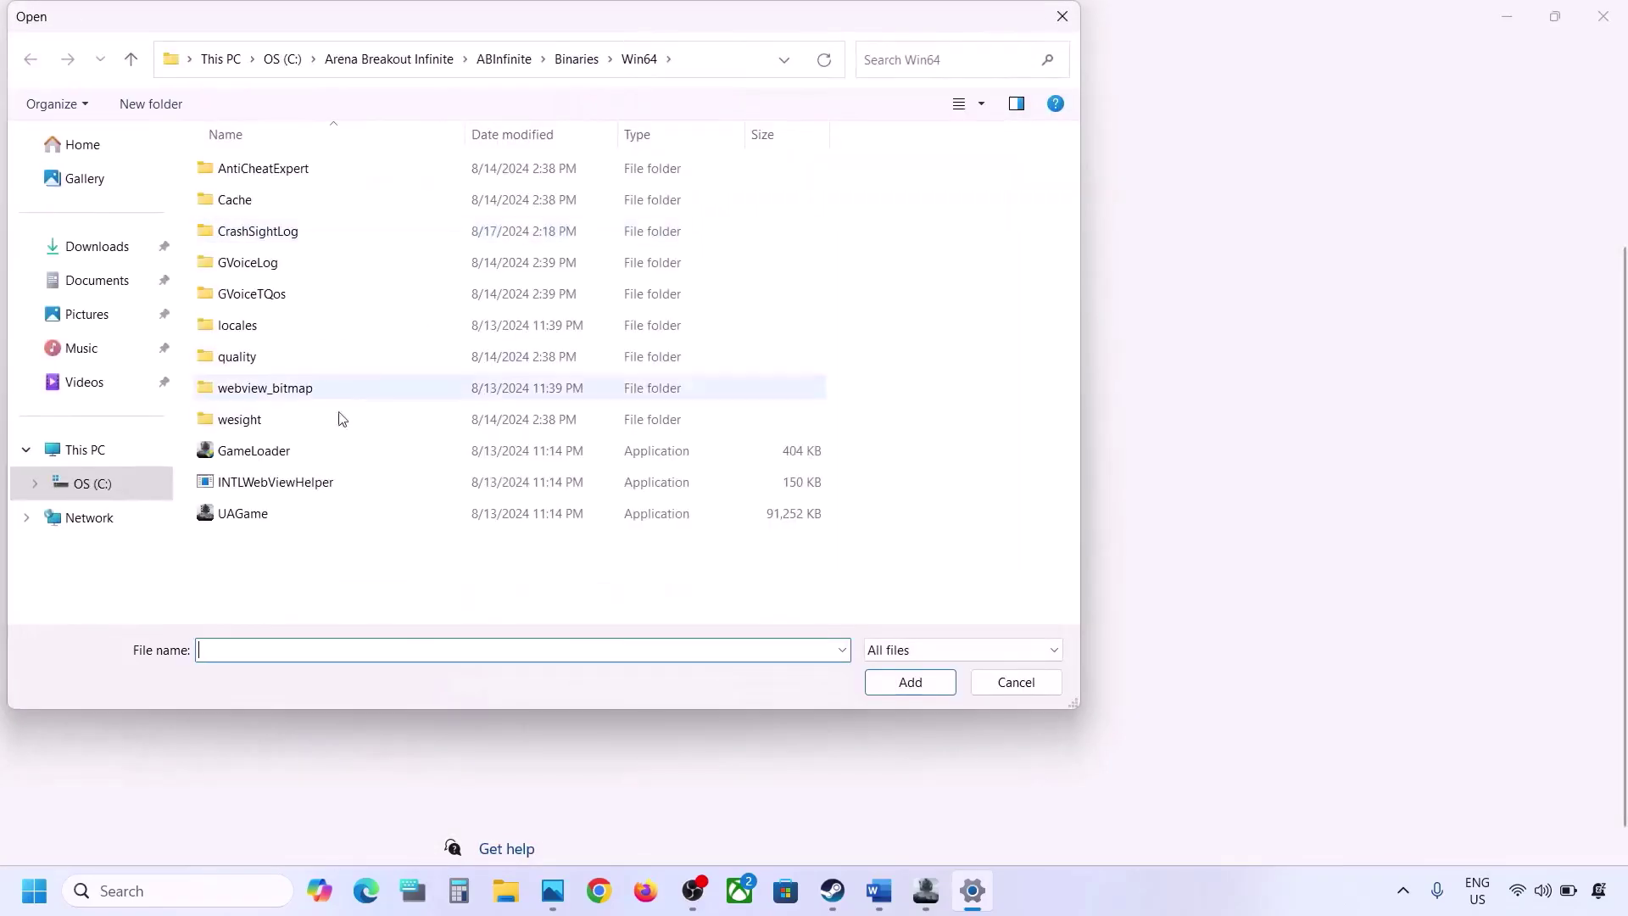
left_click(262, 519)
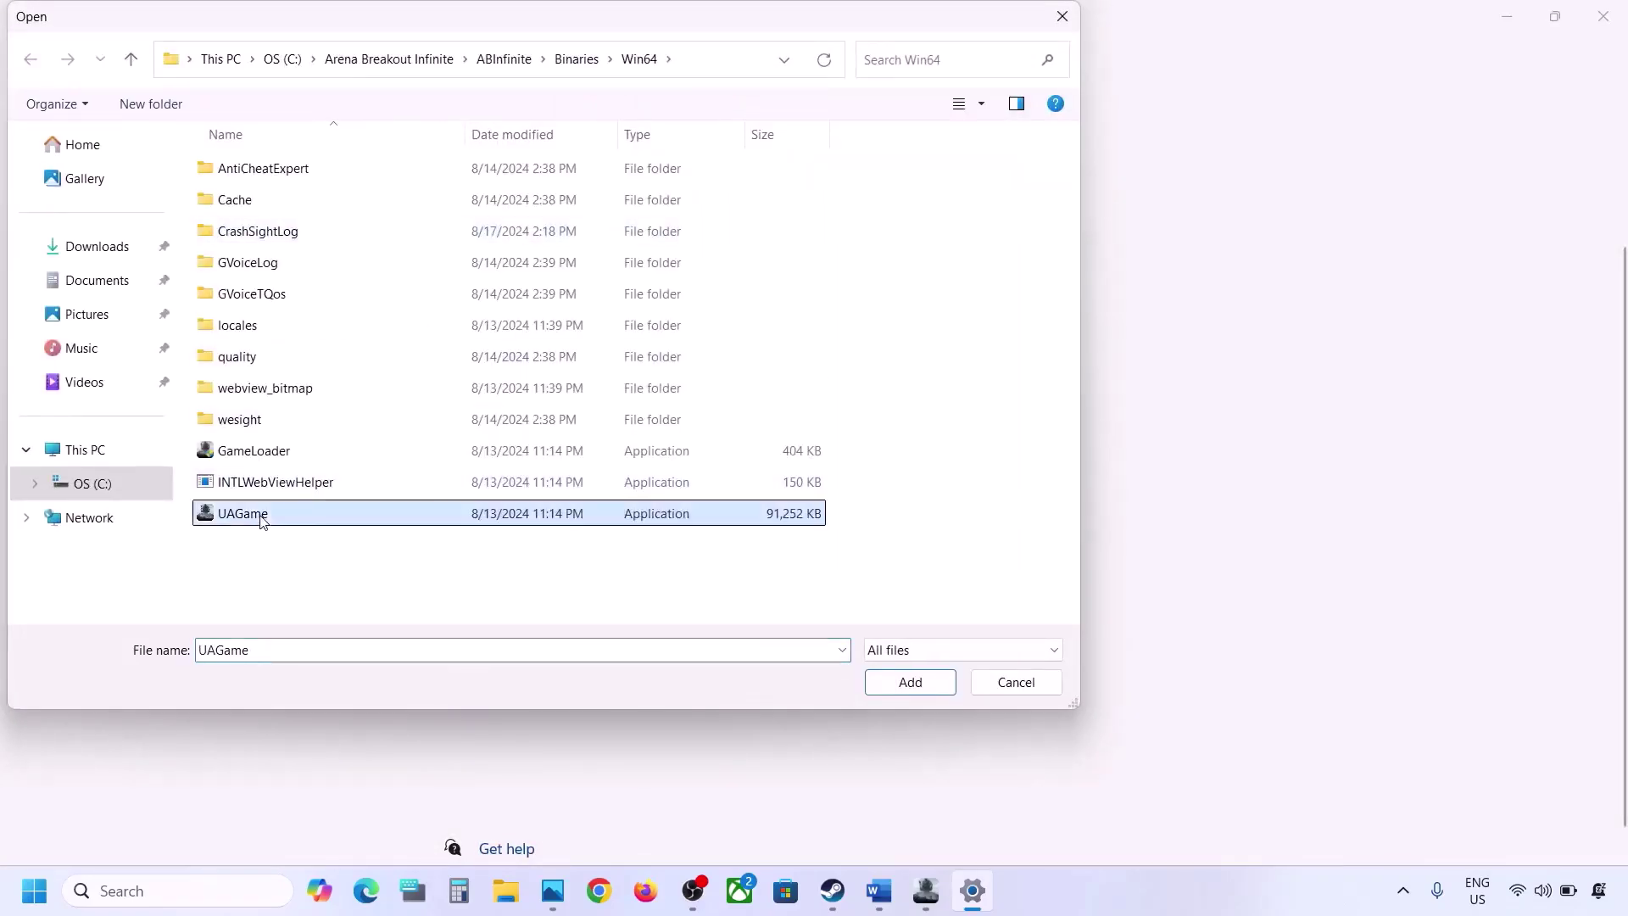
left_click(934, 686)
left_click(500, 380)
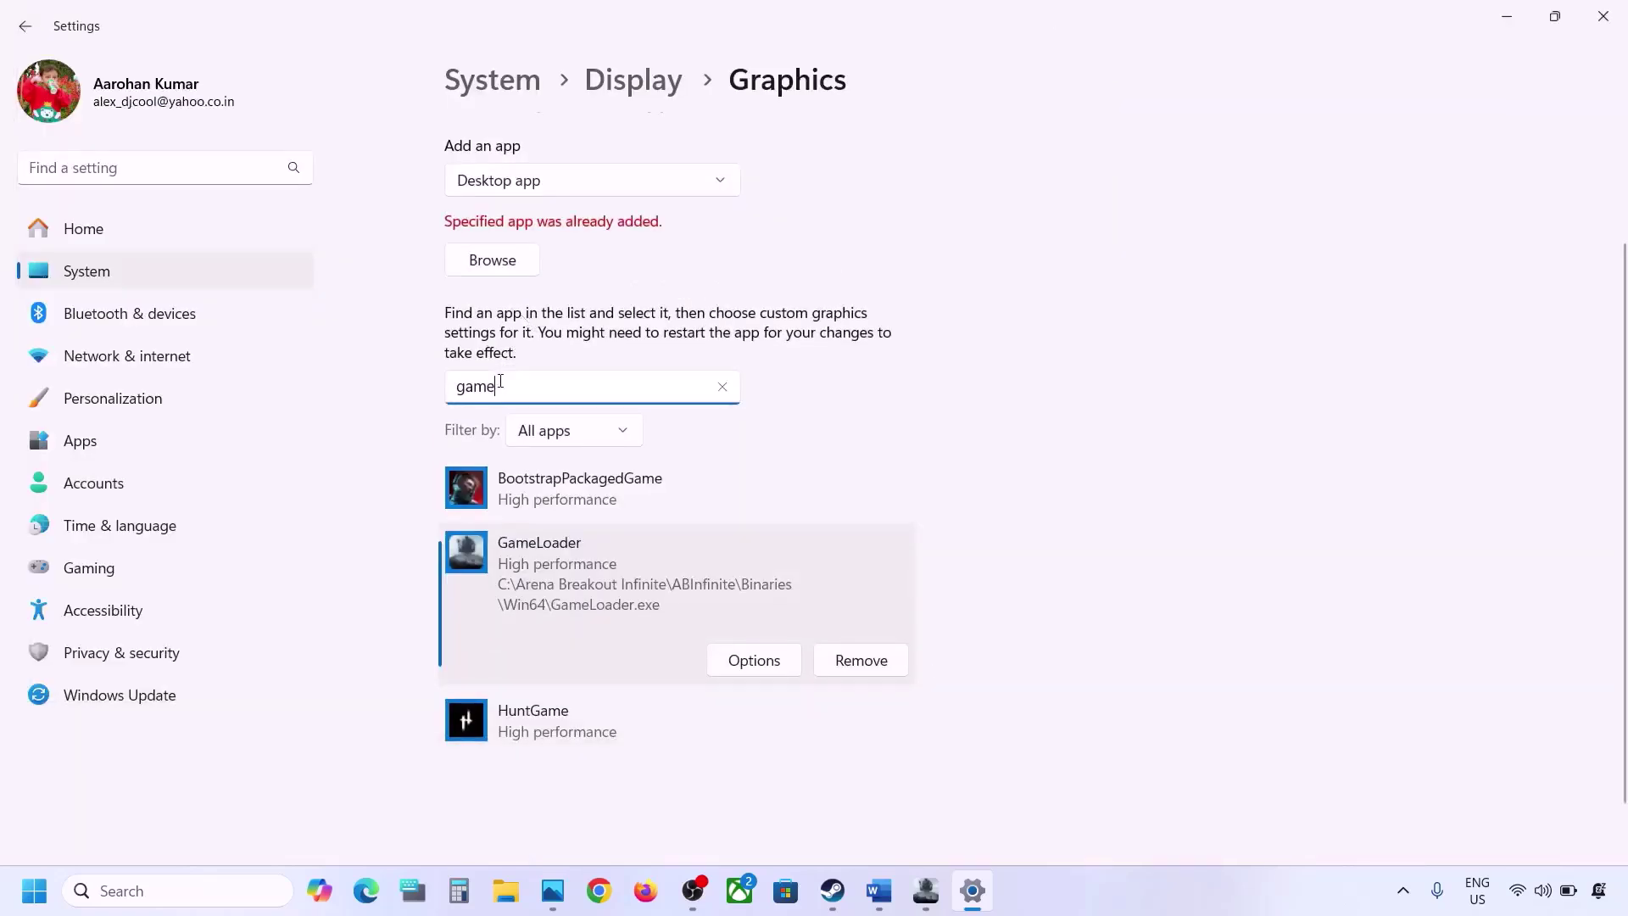
left_click_drag(500, 381, 433, 388)
type("ua")
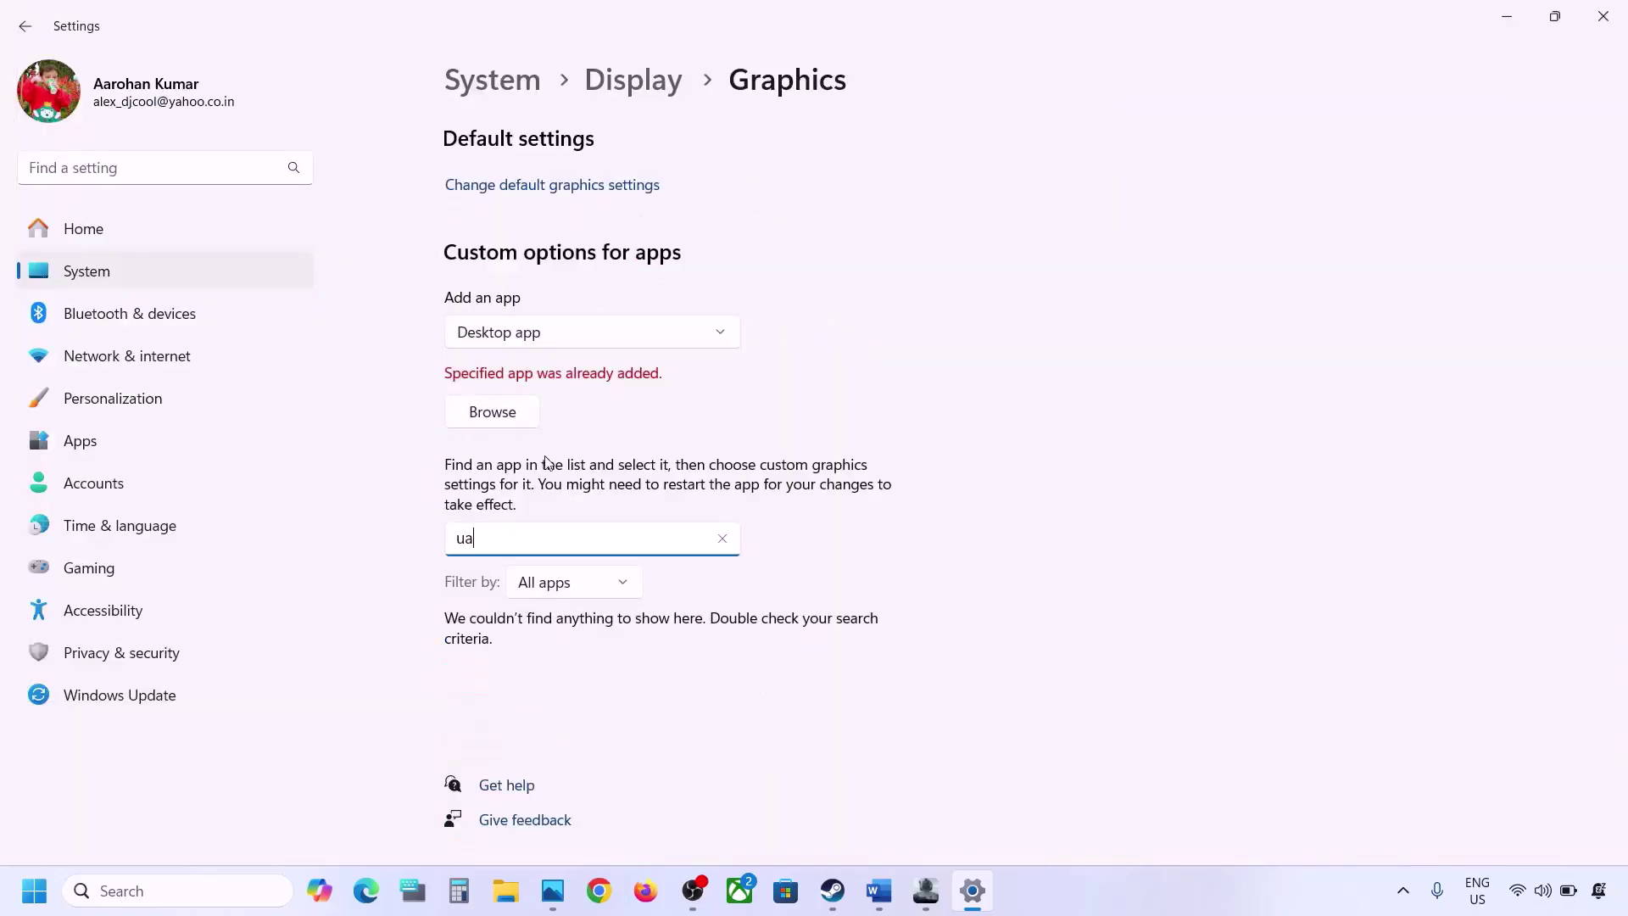
left_click(616, 450)
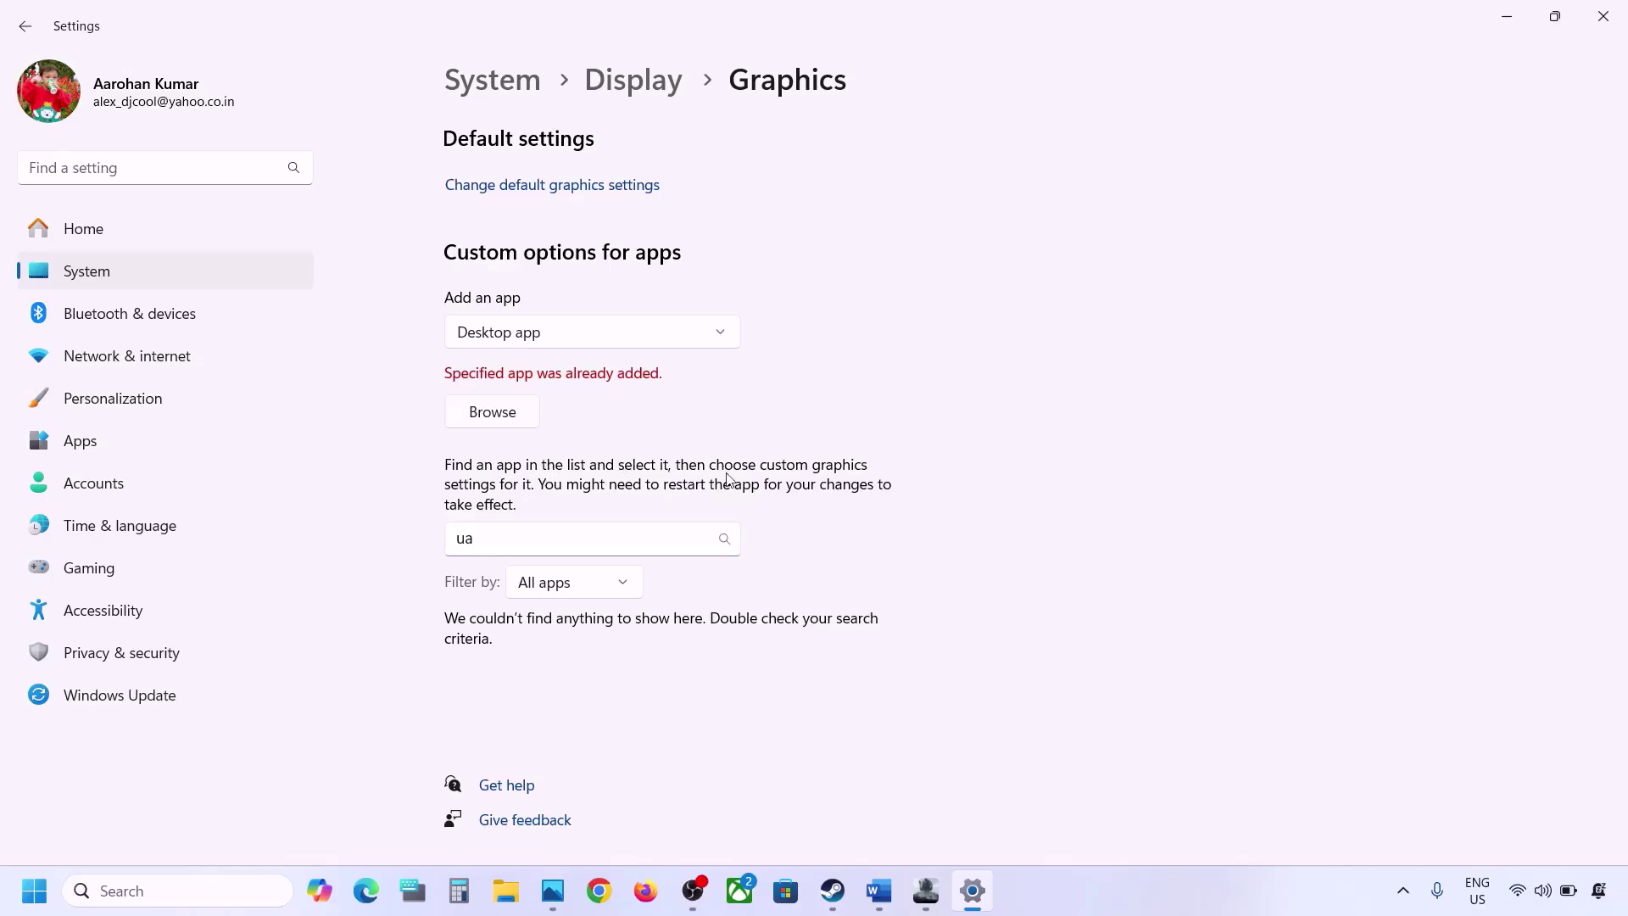
Clear the app search to restore the full list, then close Settings.
left_click(662, 535)
key("ctrl+a")
key("BackSpace")
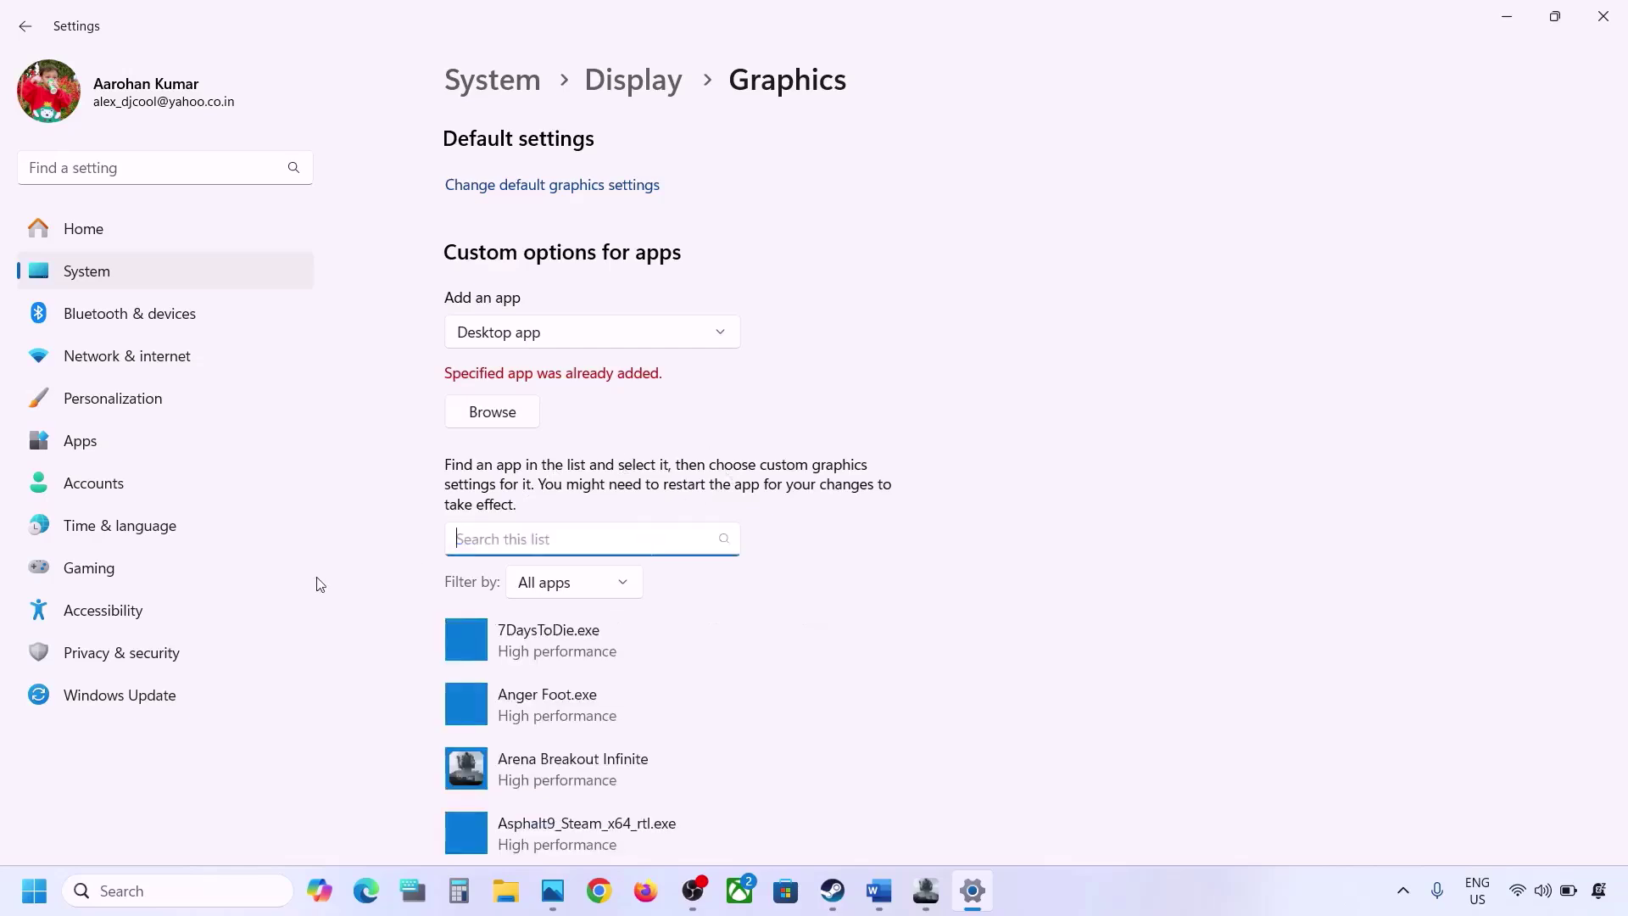
left_click(1603, 16)
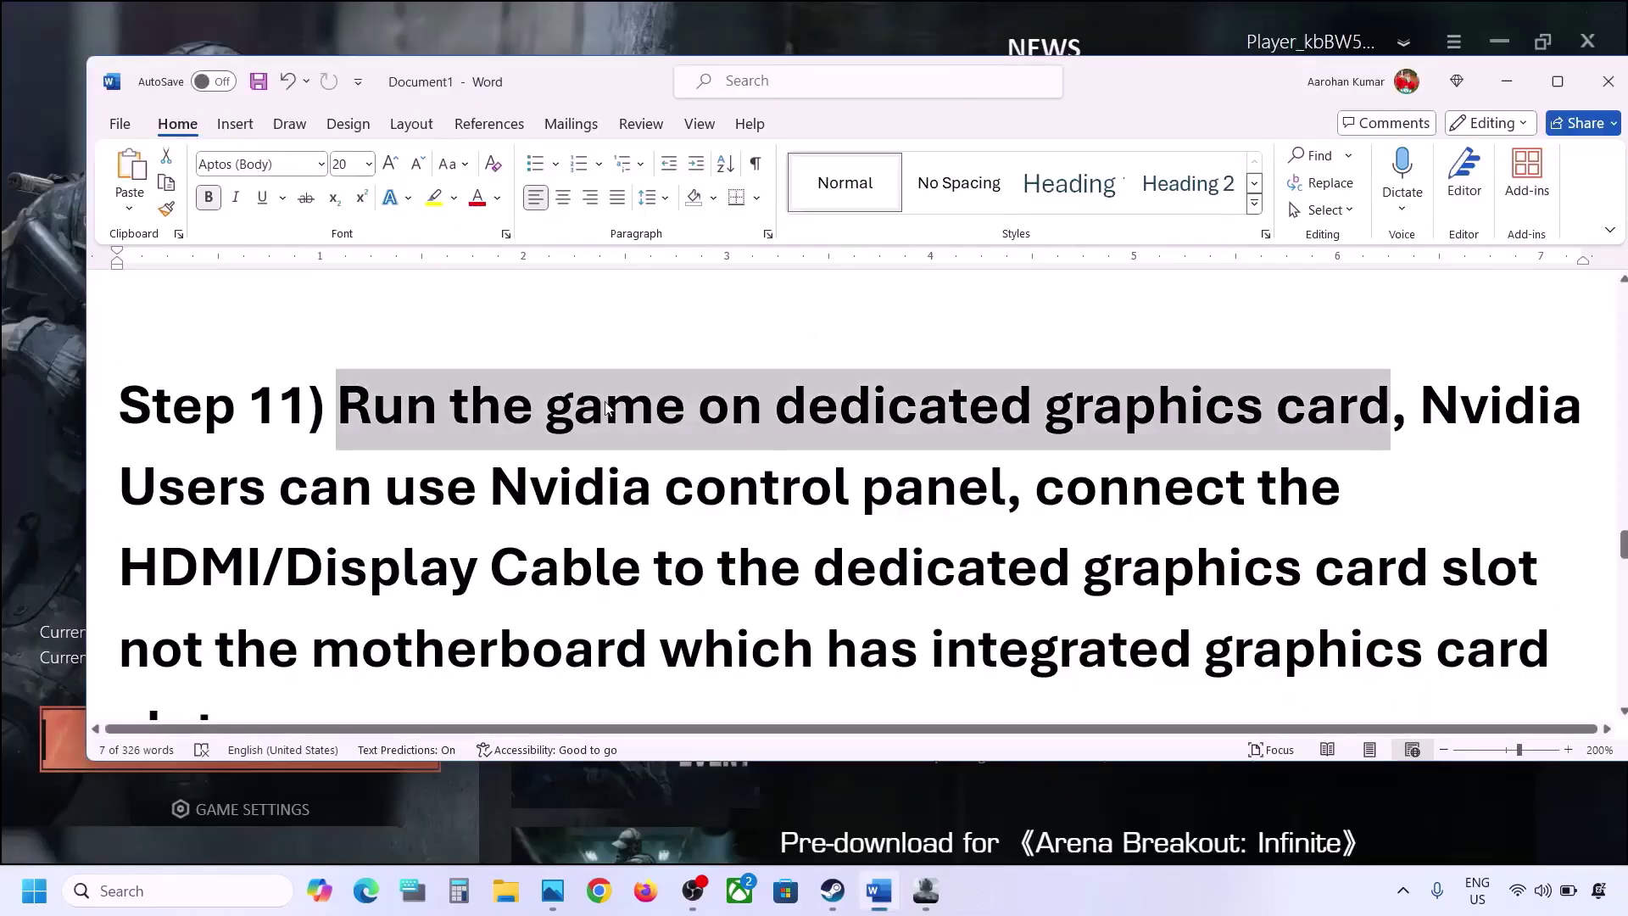
Highlight the Word guide's advice about connecting the HDMI/Display cable.
scroll(607, 407, "down", 1)
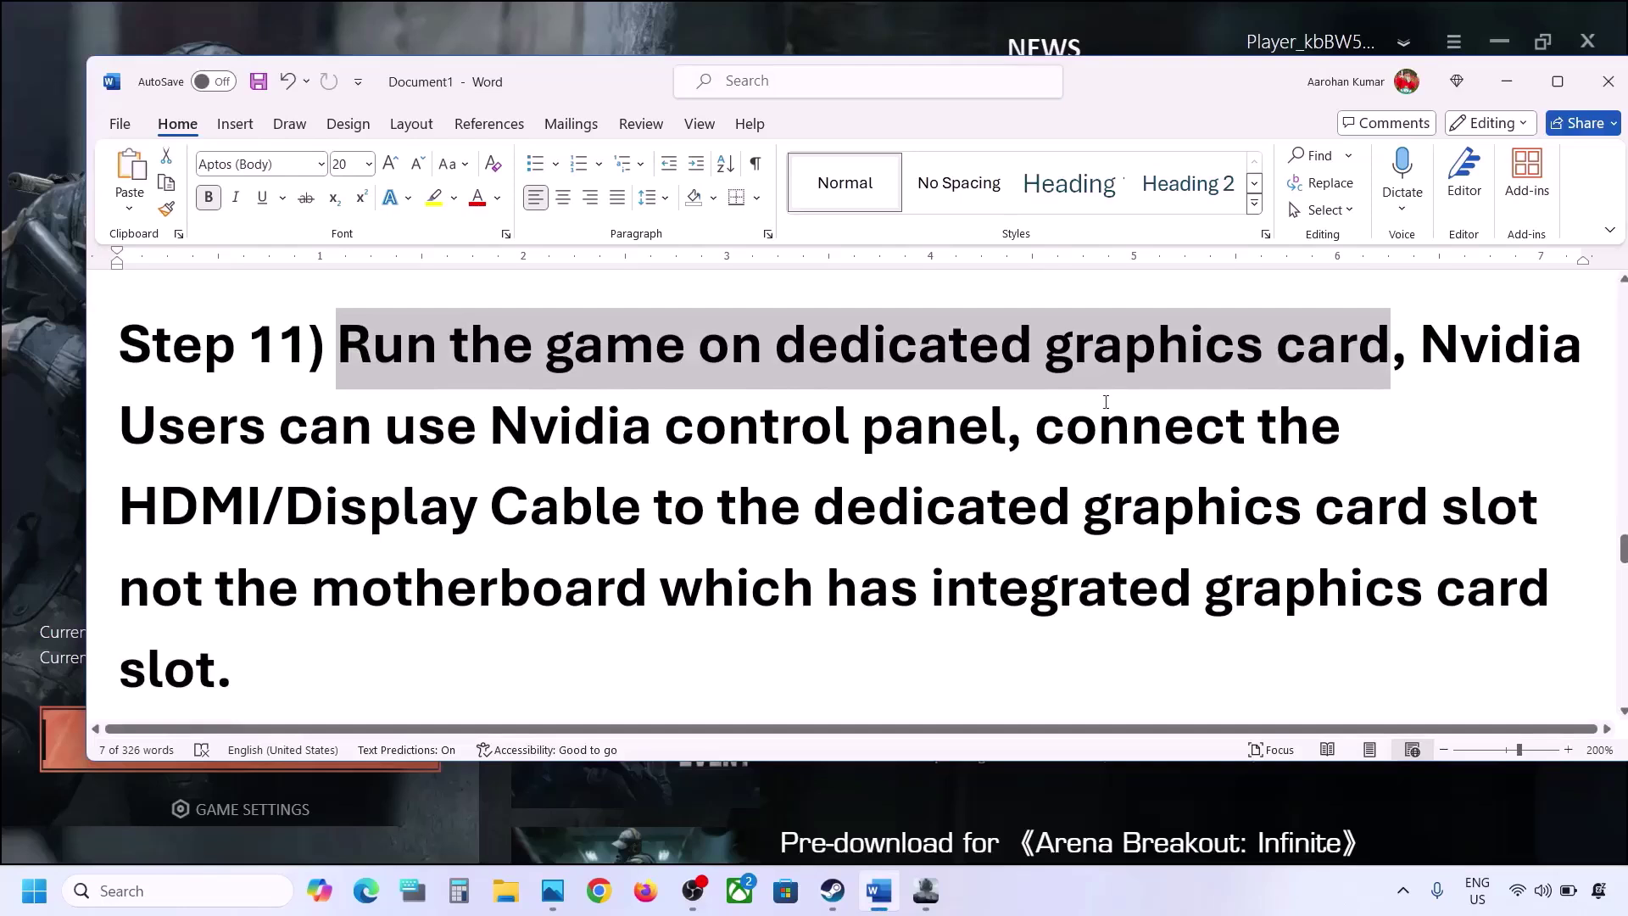
left_click_drag(1040, 425, 1204, 420)
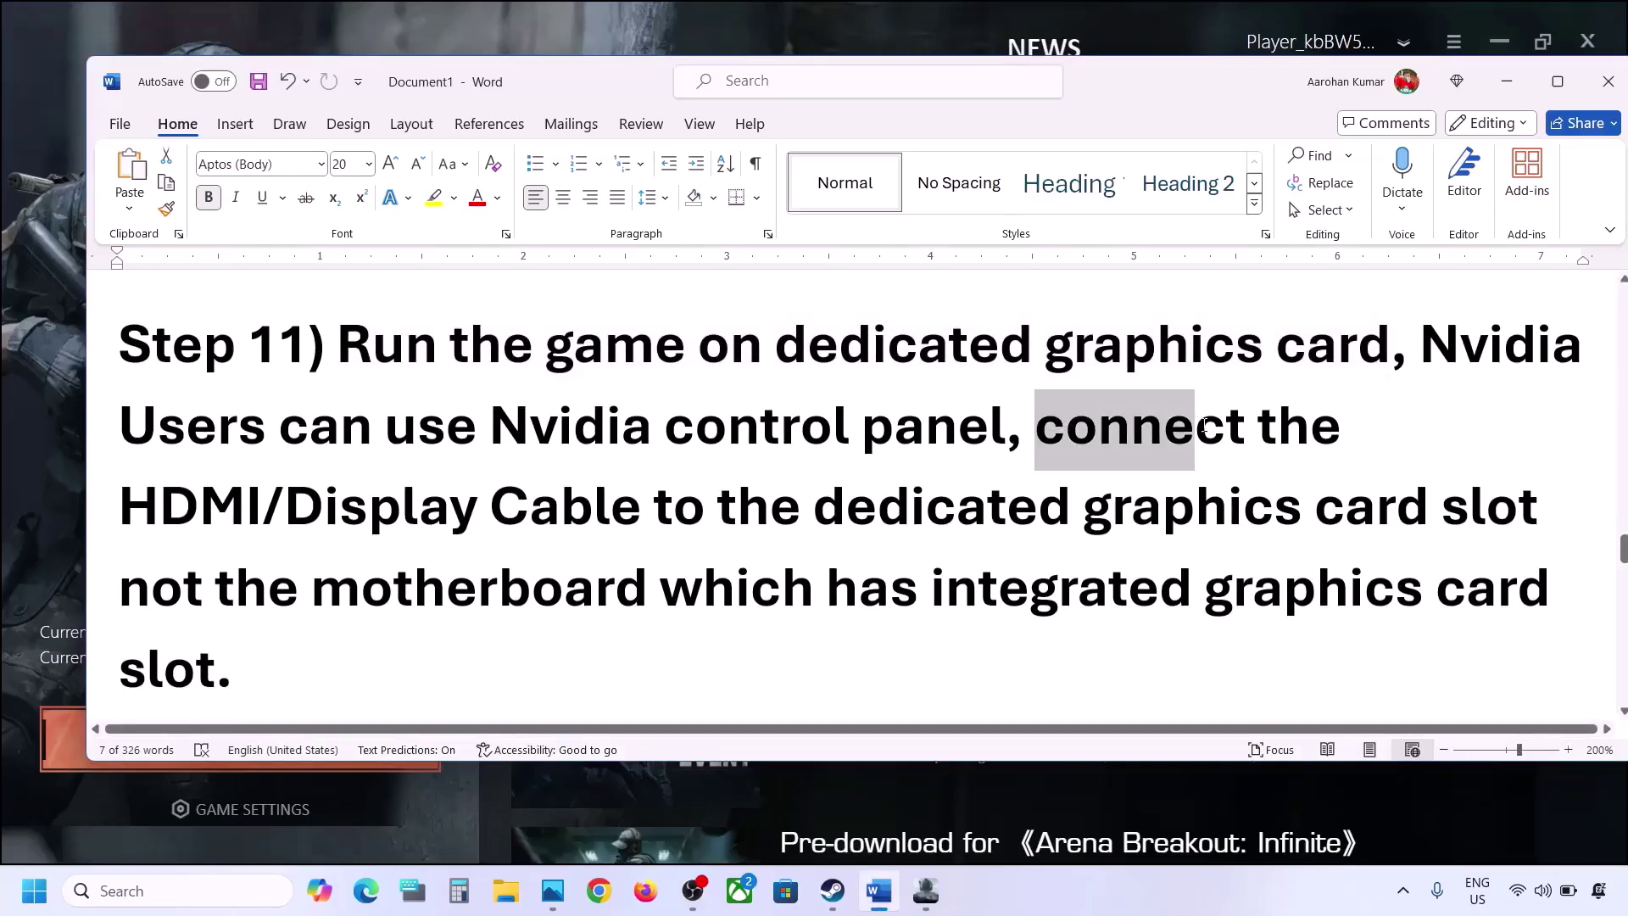
left_click_drag(1212, 425, 1431, 515)
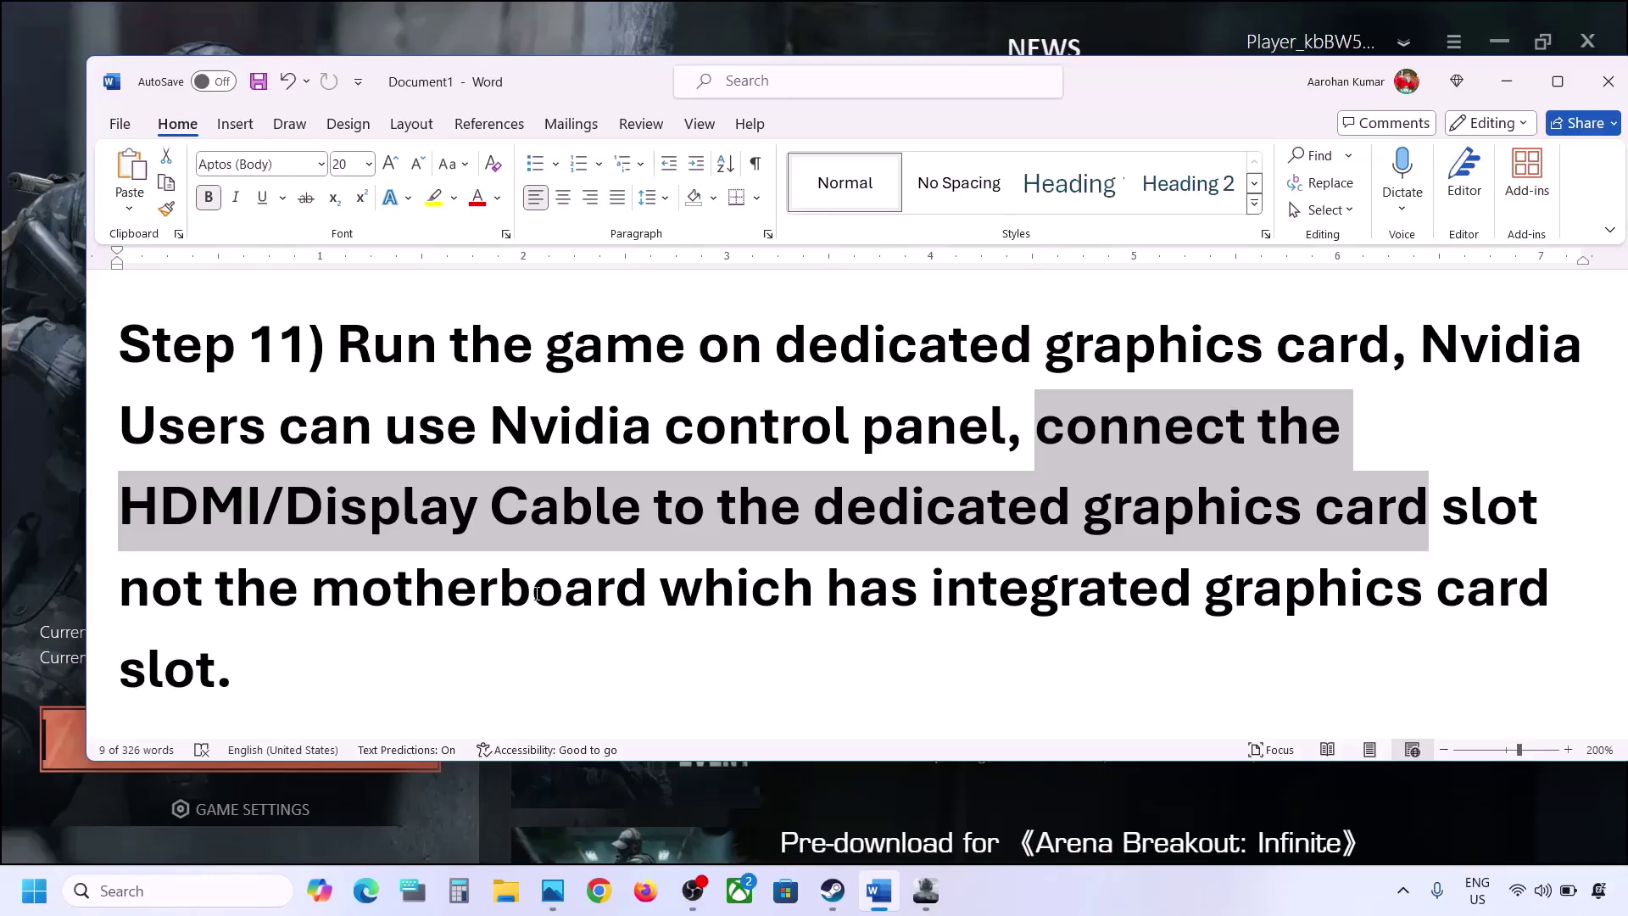
left_click(483, 595)
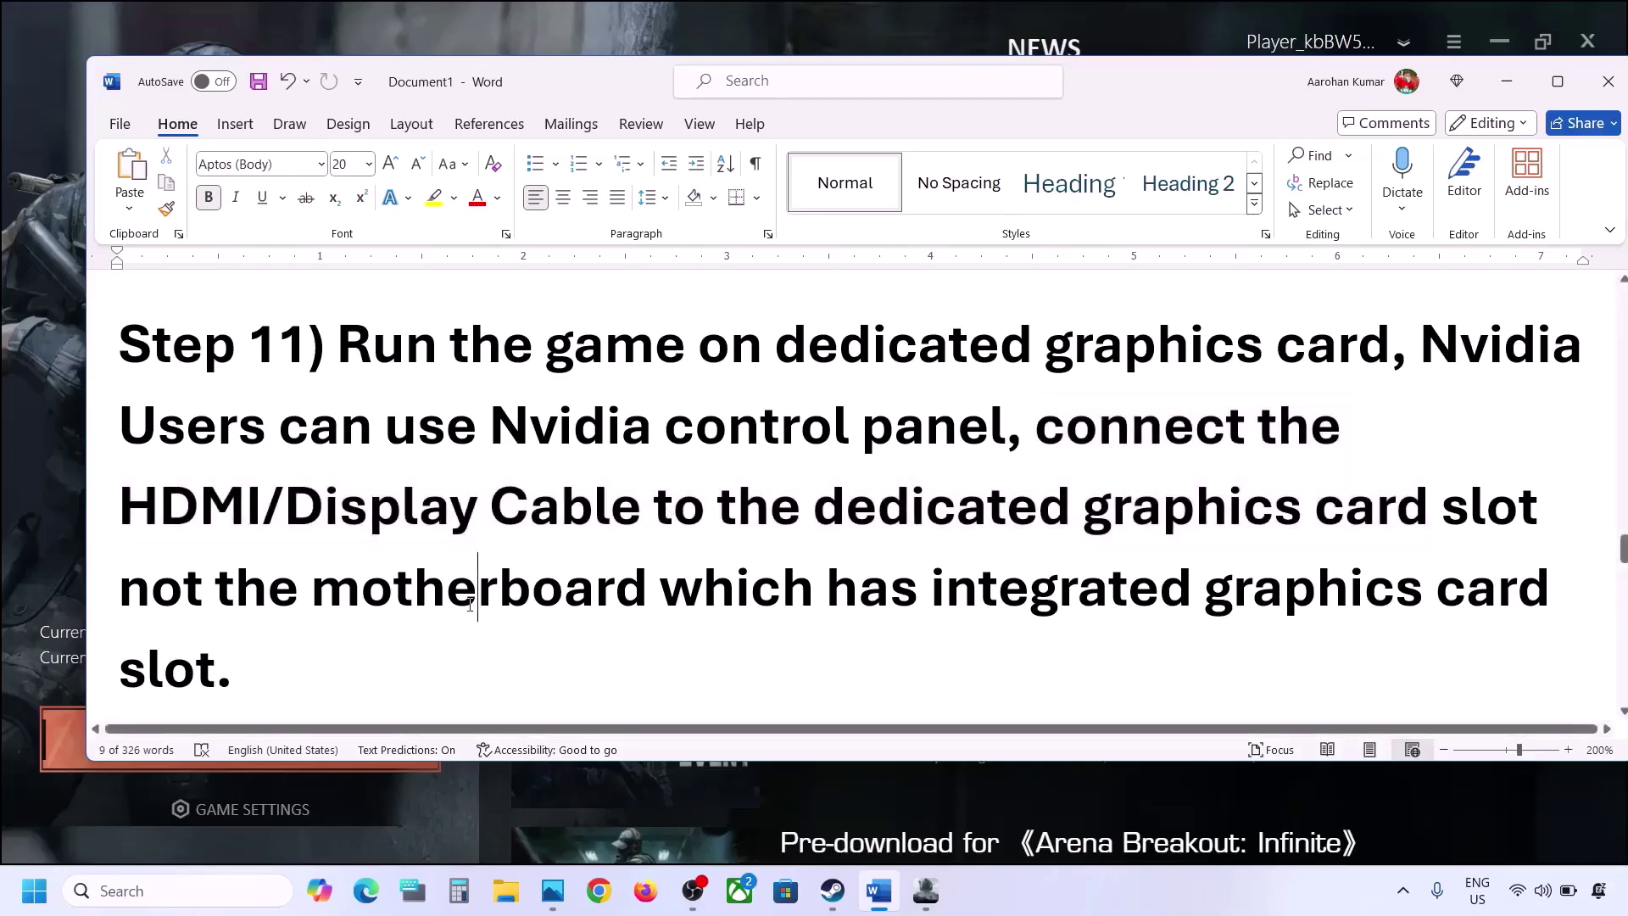
Scroll to Step 12 and highlight the 'Roll back graphics driver' heading.
scroll(469, 604, "down", 2)
scroll(470, 604, "down", 3)
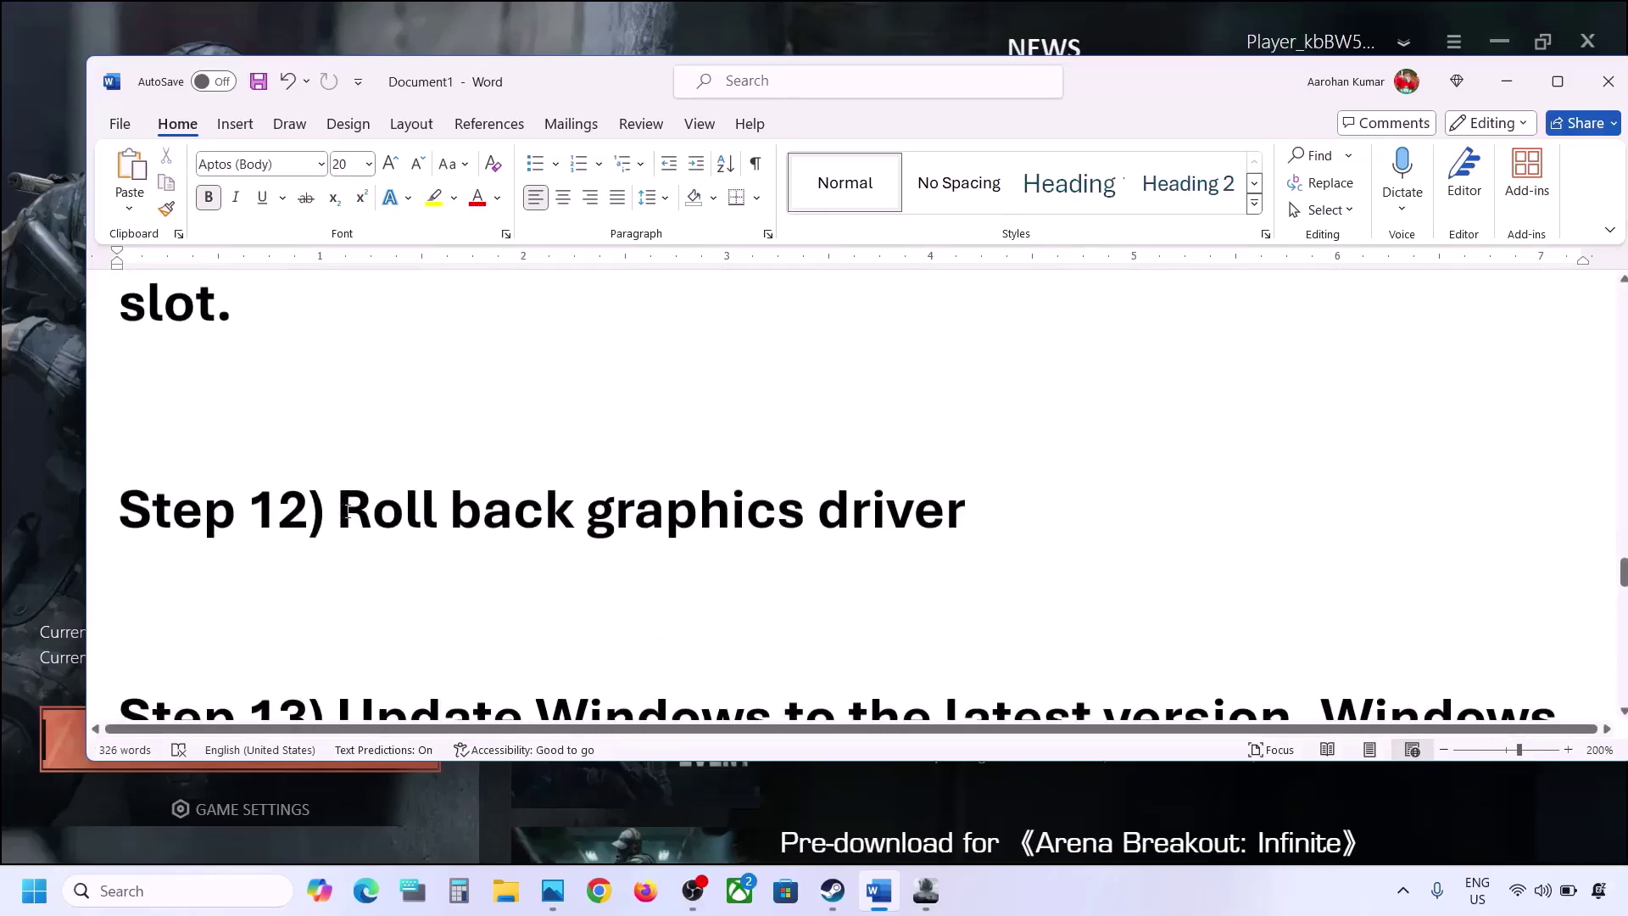
left_click_drag(345, 508, 965, 517)
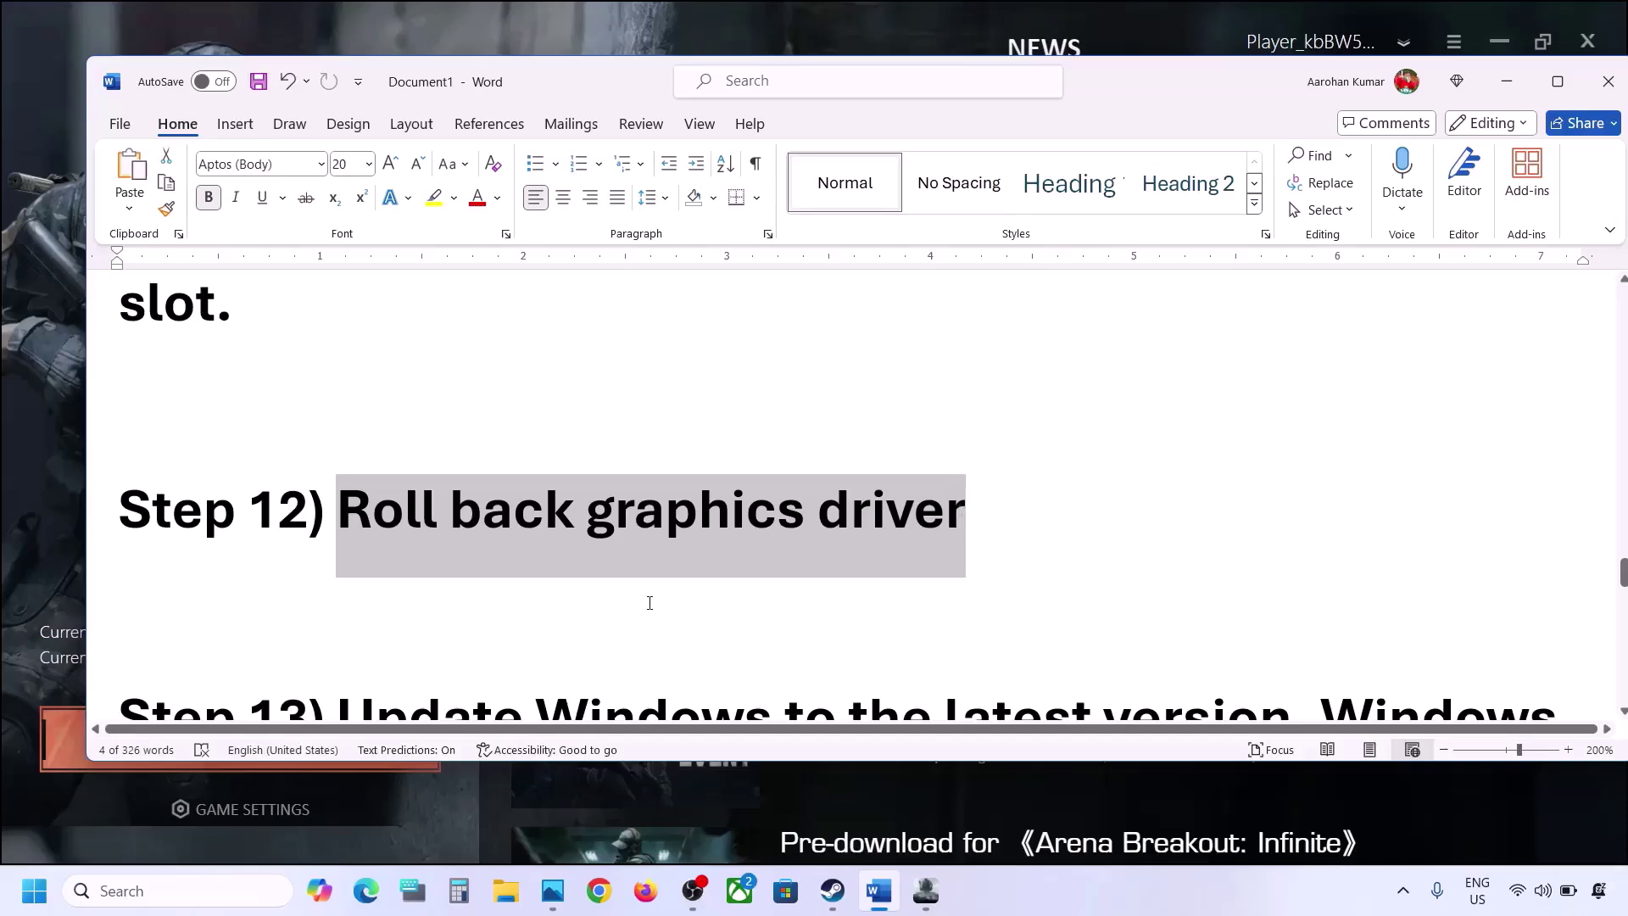
scroll(783, 530, "up", 10)
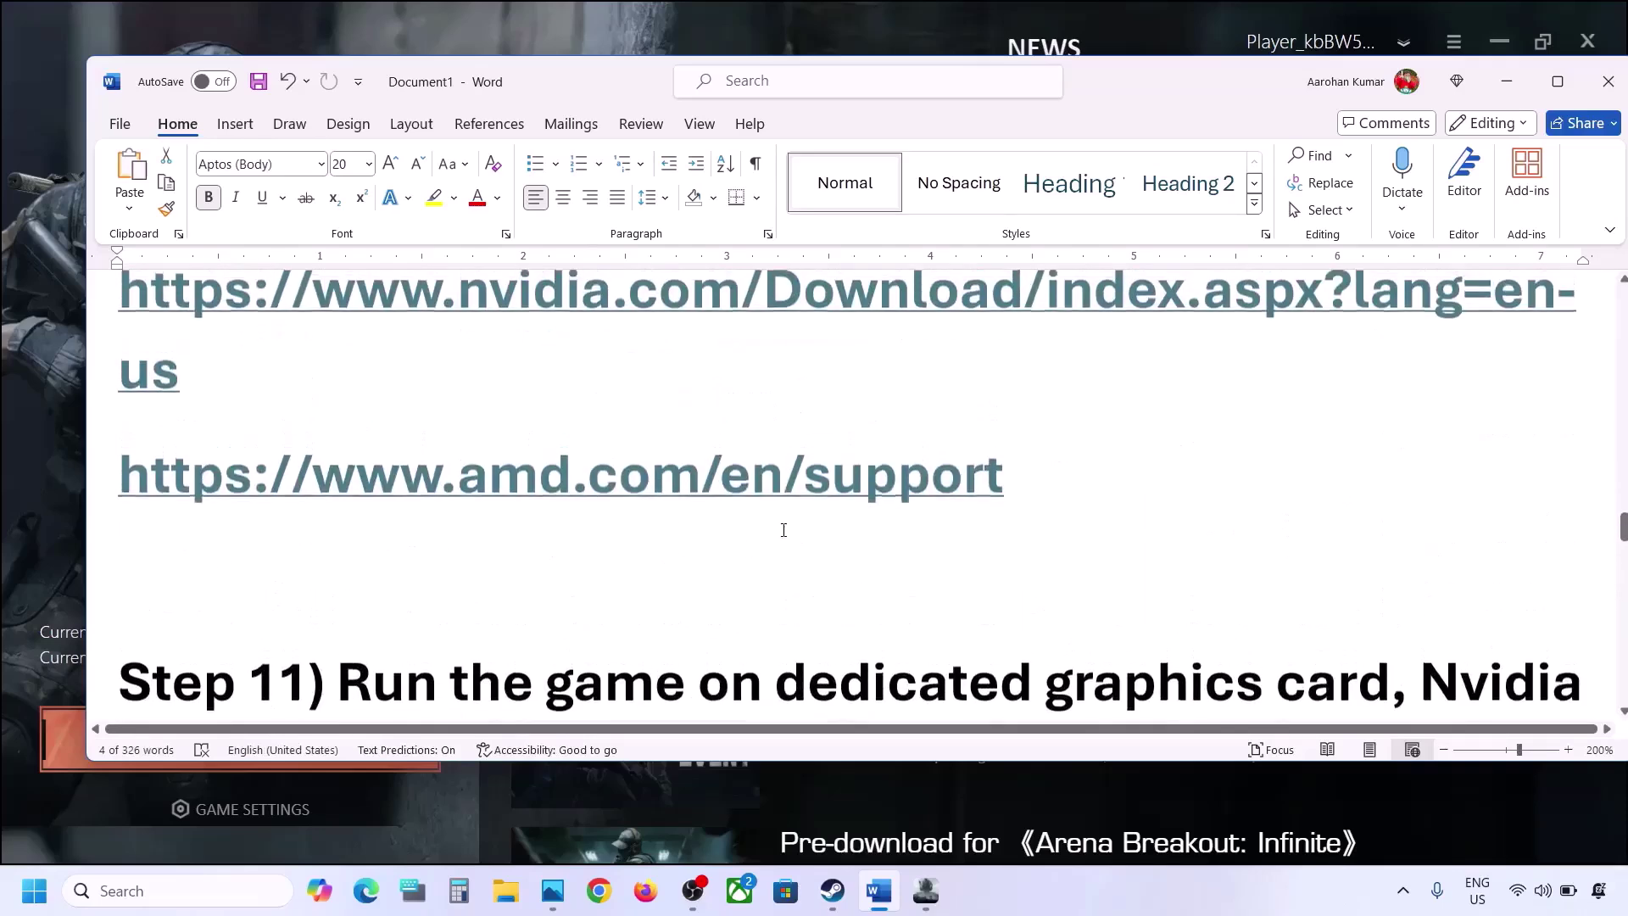
scroll(784, 530, "down", 12)
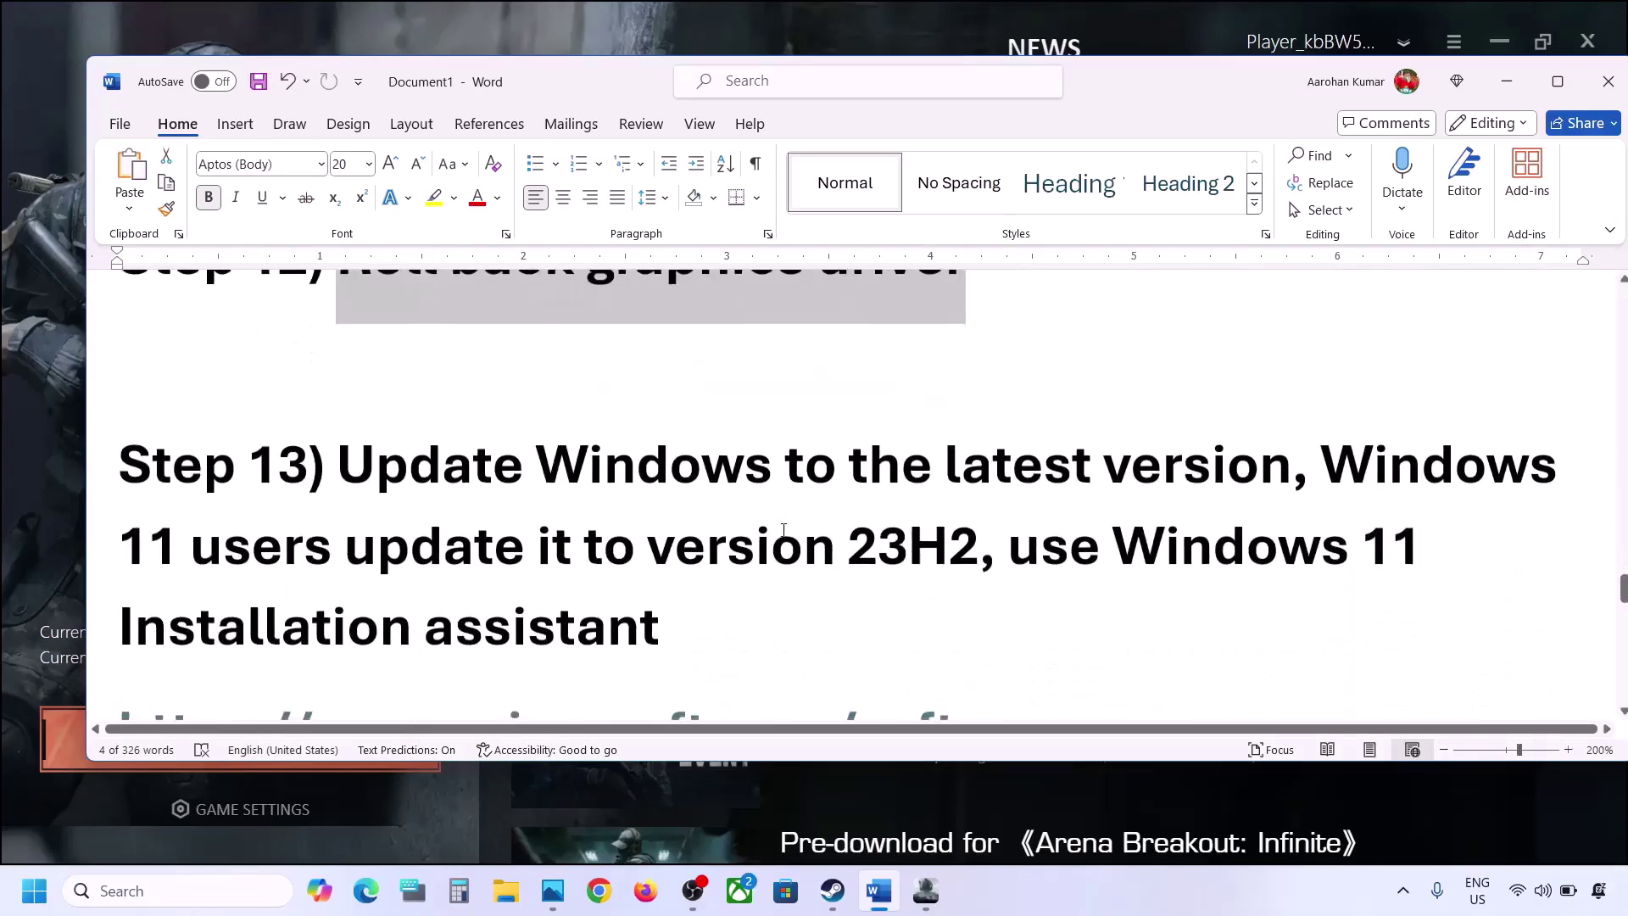
scroll(783, 530, "up", 3)
left_click(774, 534)
double_click(593, 543)
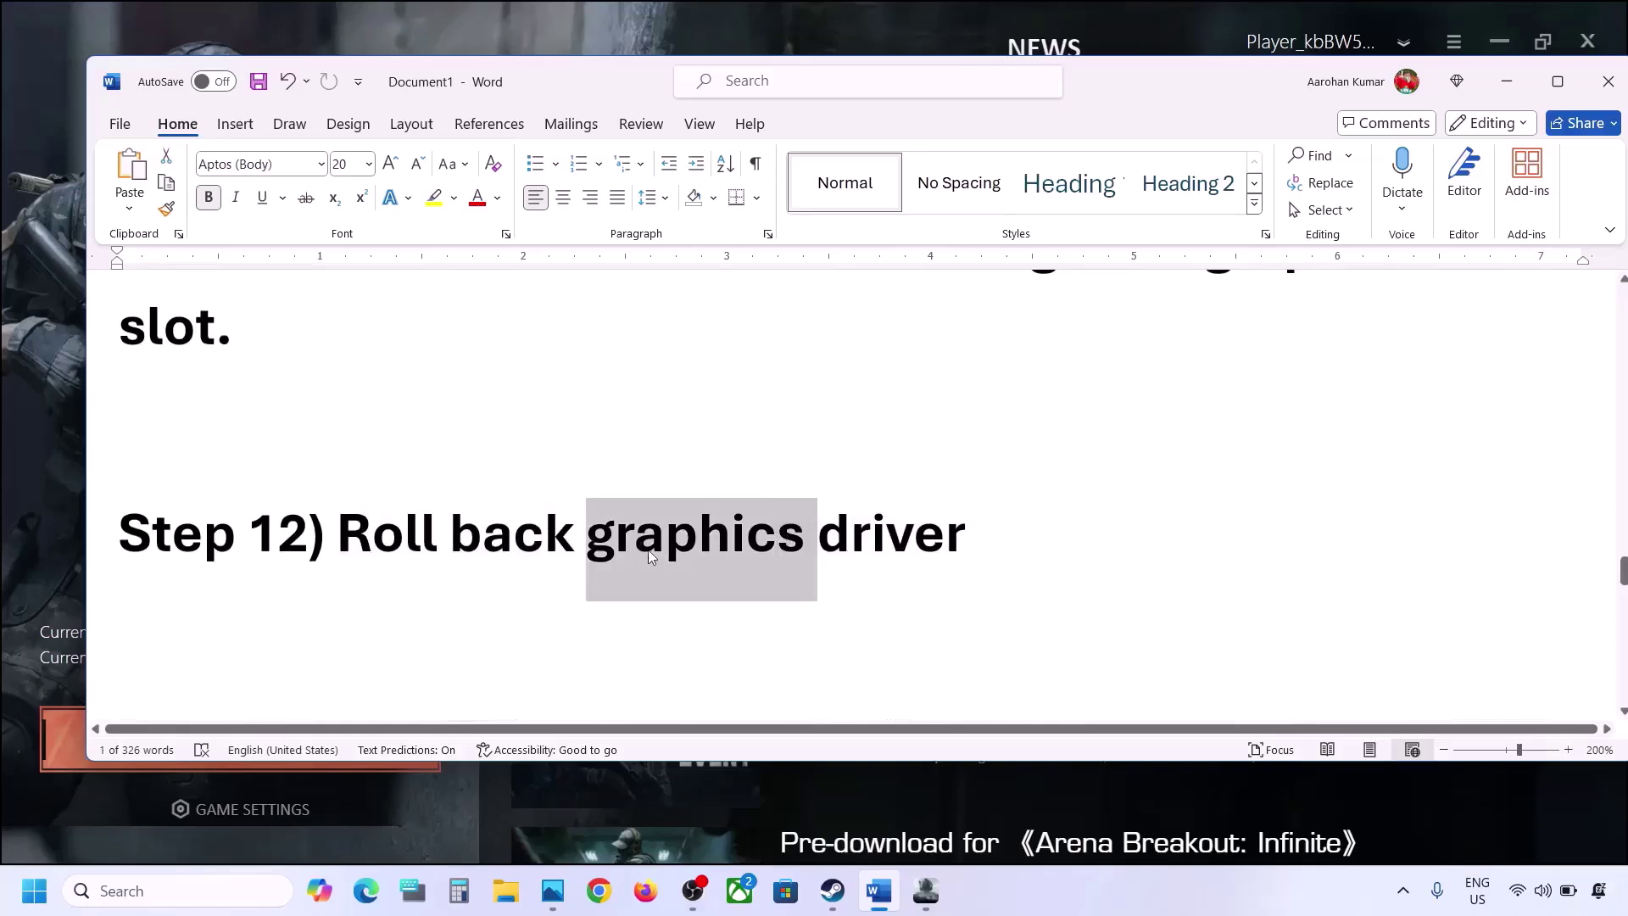
left_click(1094, 902)
Select the nvidia.com/en-us/geforce/drivers/ link and open it in the browser.
scroll(848, 594, "down", 1)
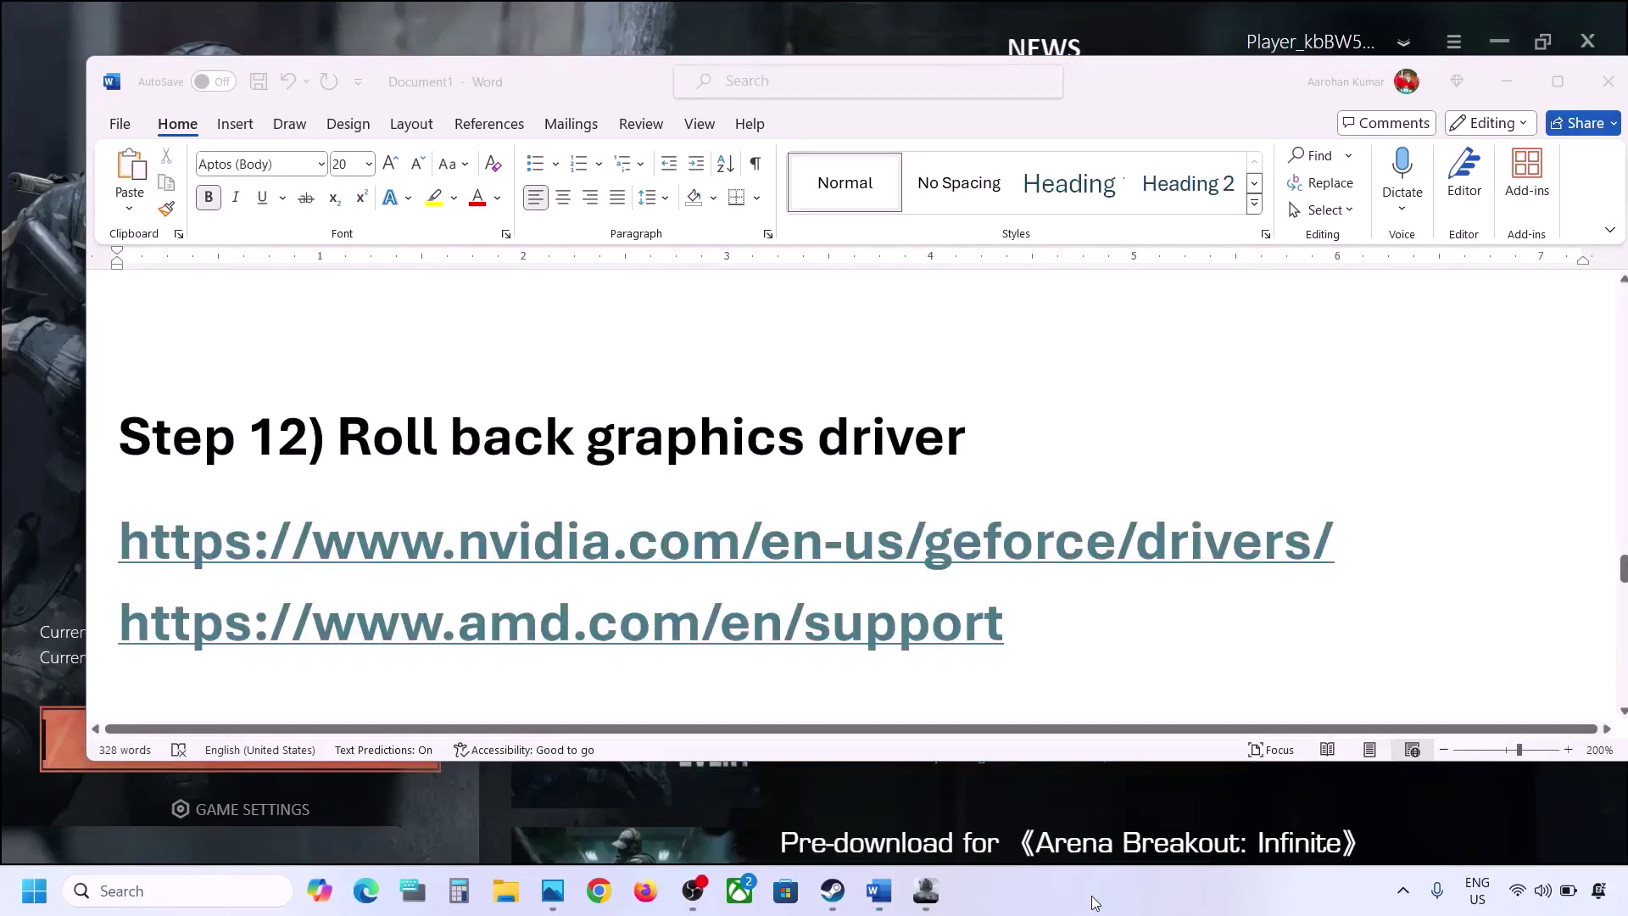
left_click(1357, 546)
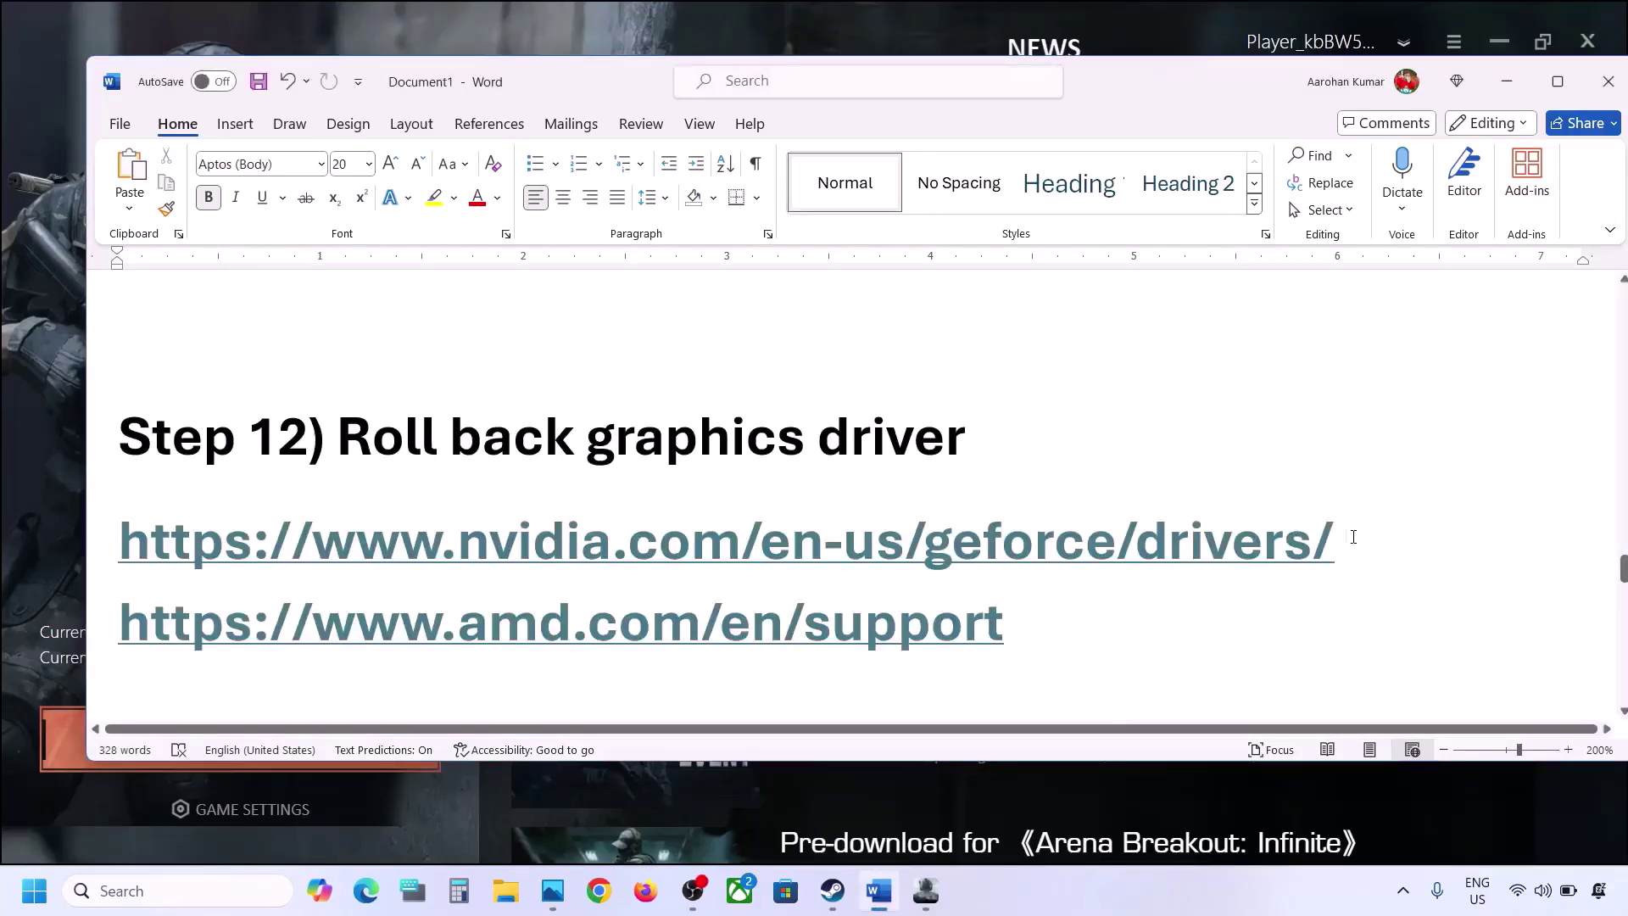
triple_click(1357, 546)
left_click(337, 542, "ctrl")
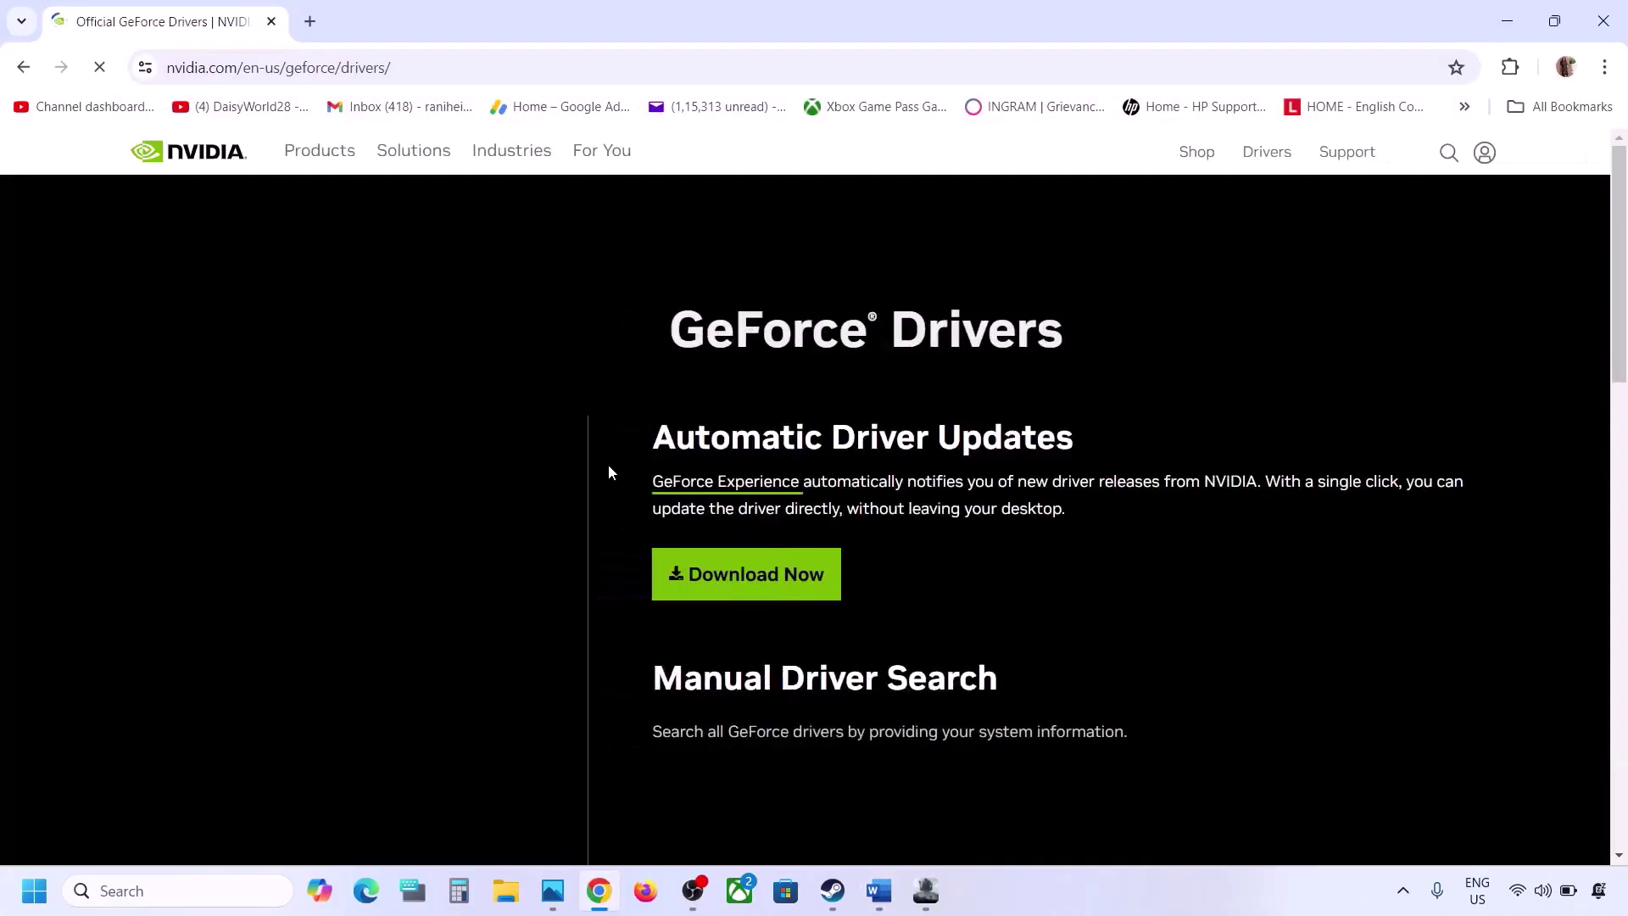
Run the Manual Driver Search for the GeForce RTX 3050 Laptop GPU.
scroll(609, 466, "down", 5)
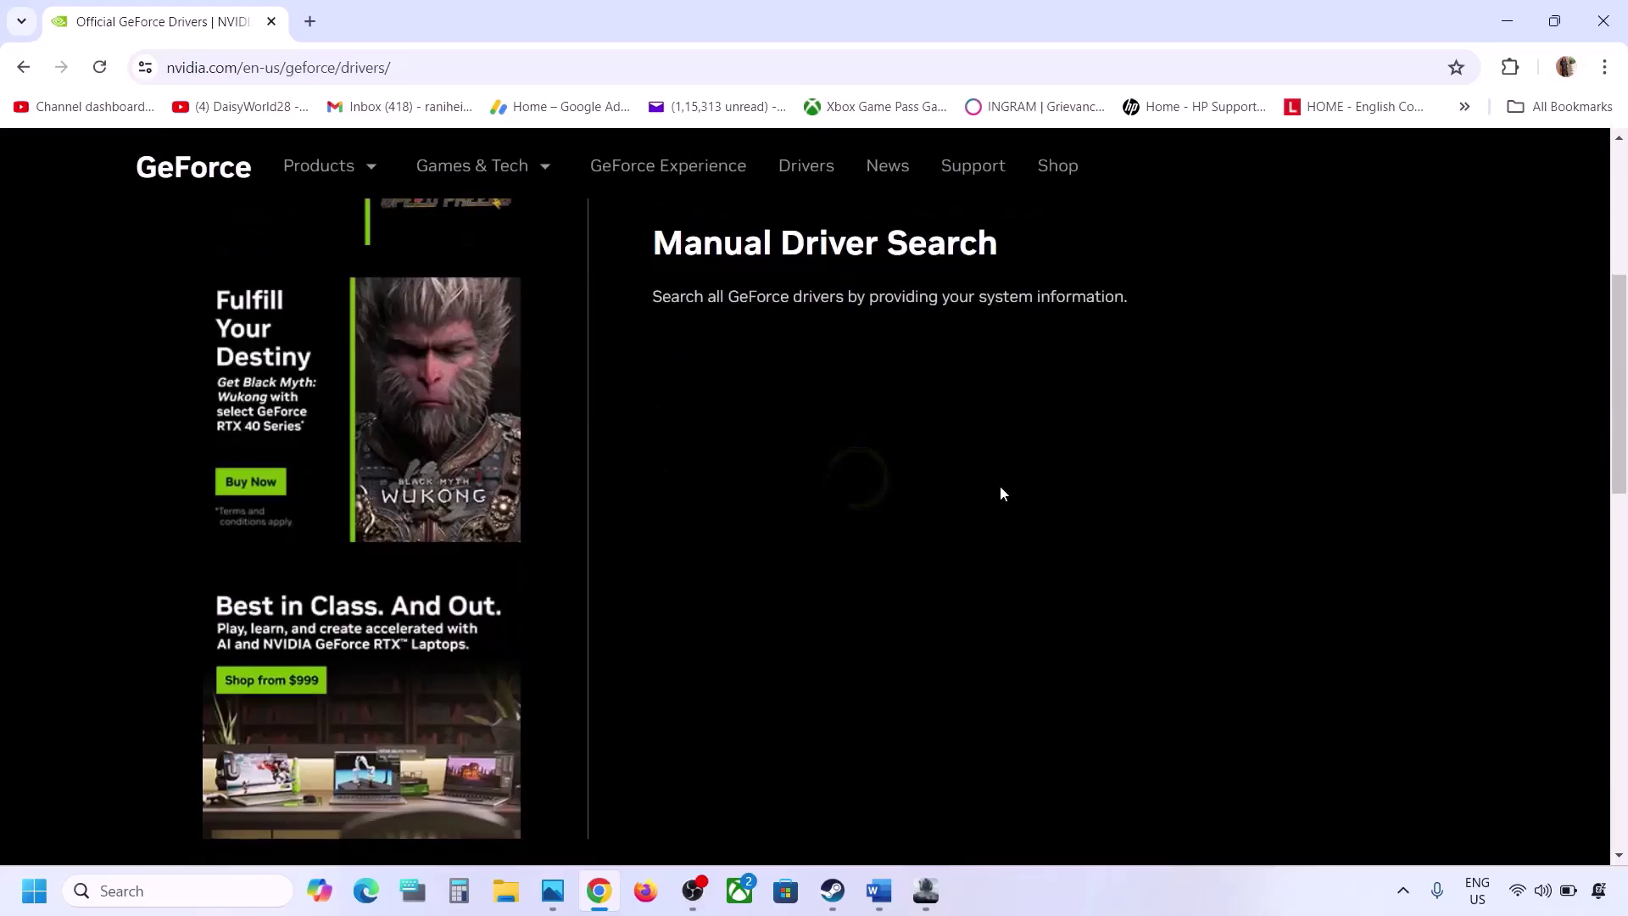
scroll(967, 644, "down", 1)
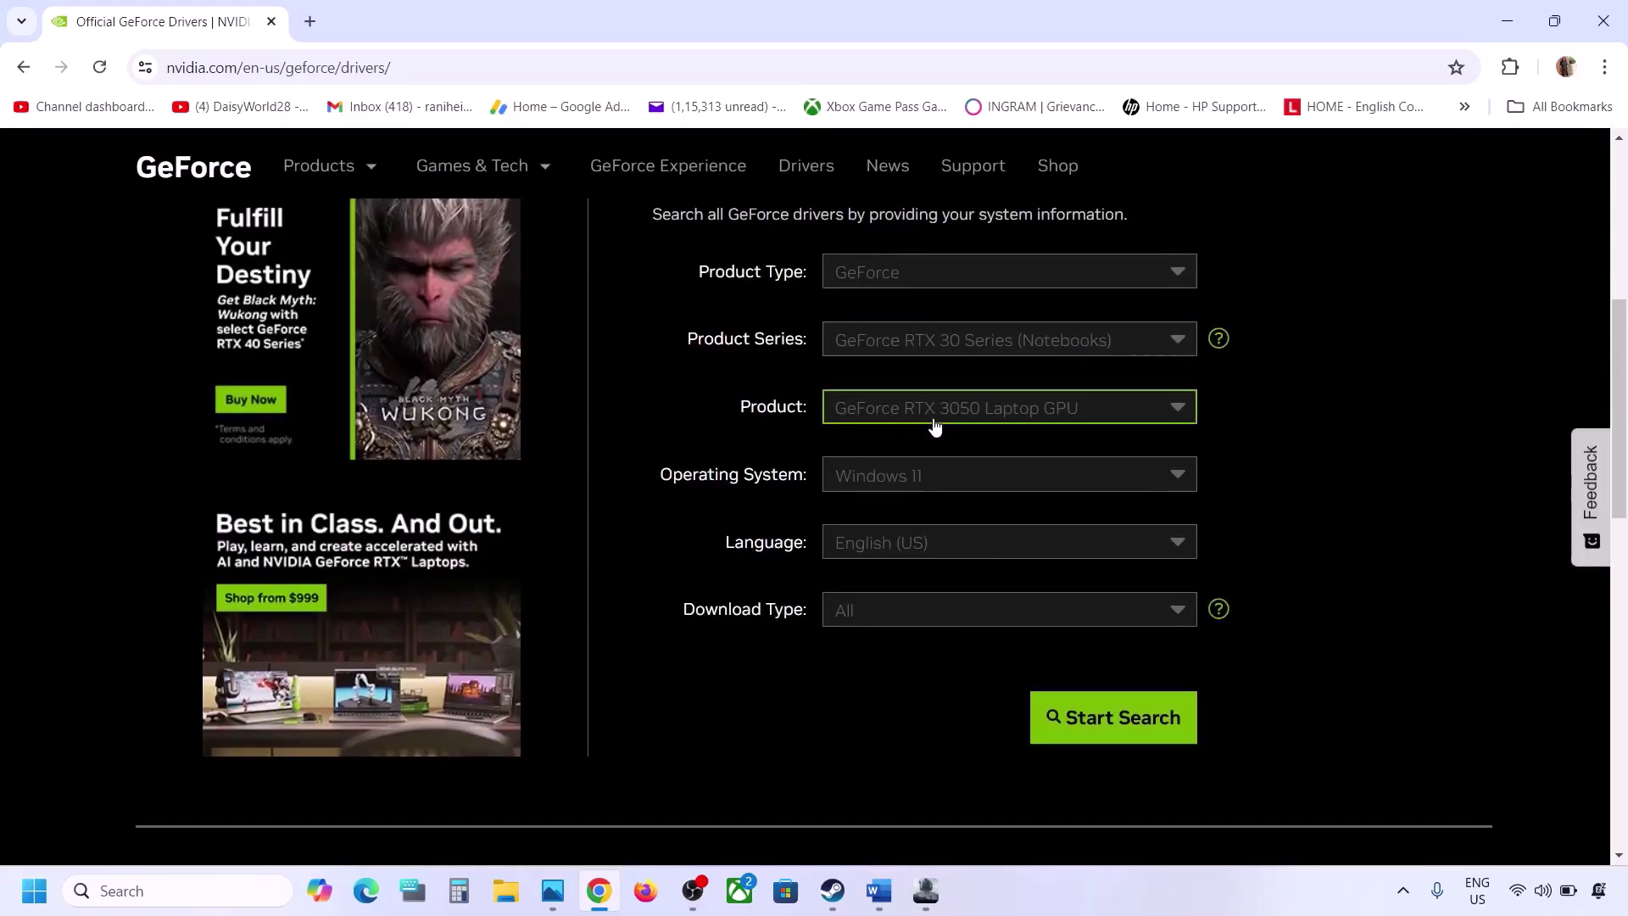
left_click(1089, 726)
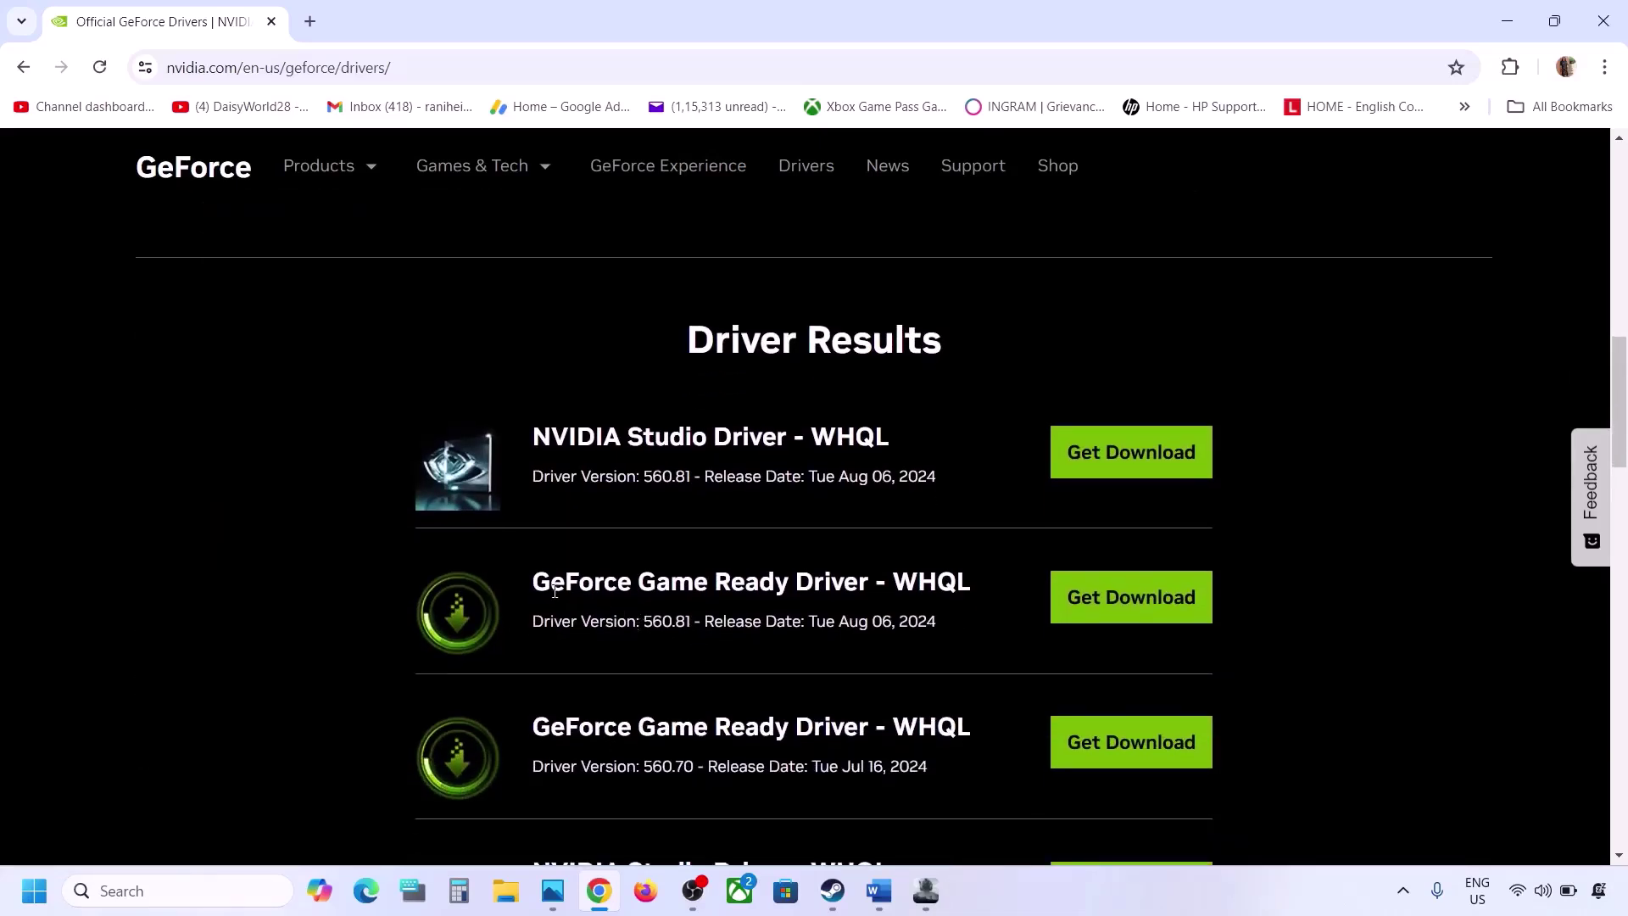
In the driver results, highlight the older Game Ready versions 560.70 and 556.12.
left_click_drag(551, 581, 757, 583)
left_click_drag(645, 622, 694, 622)
scroll(648, 658, "down", 1)
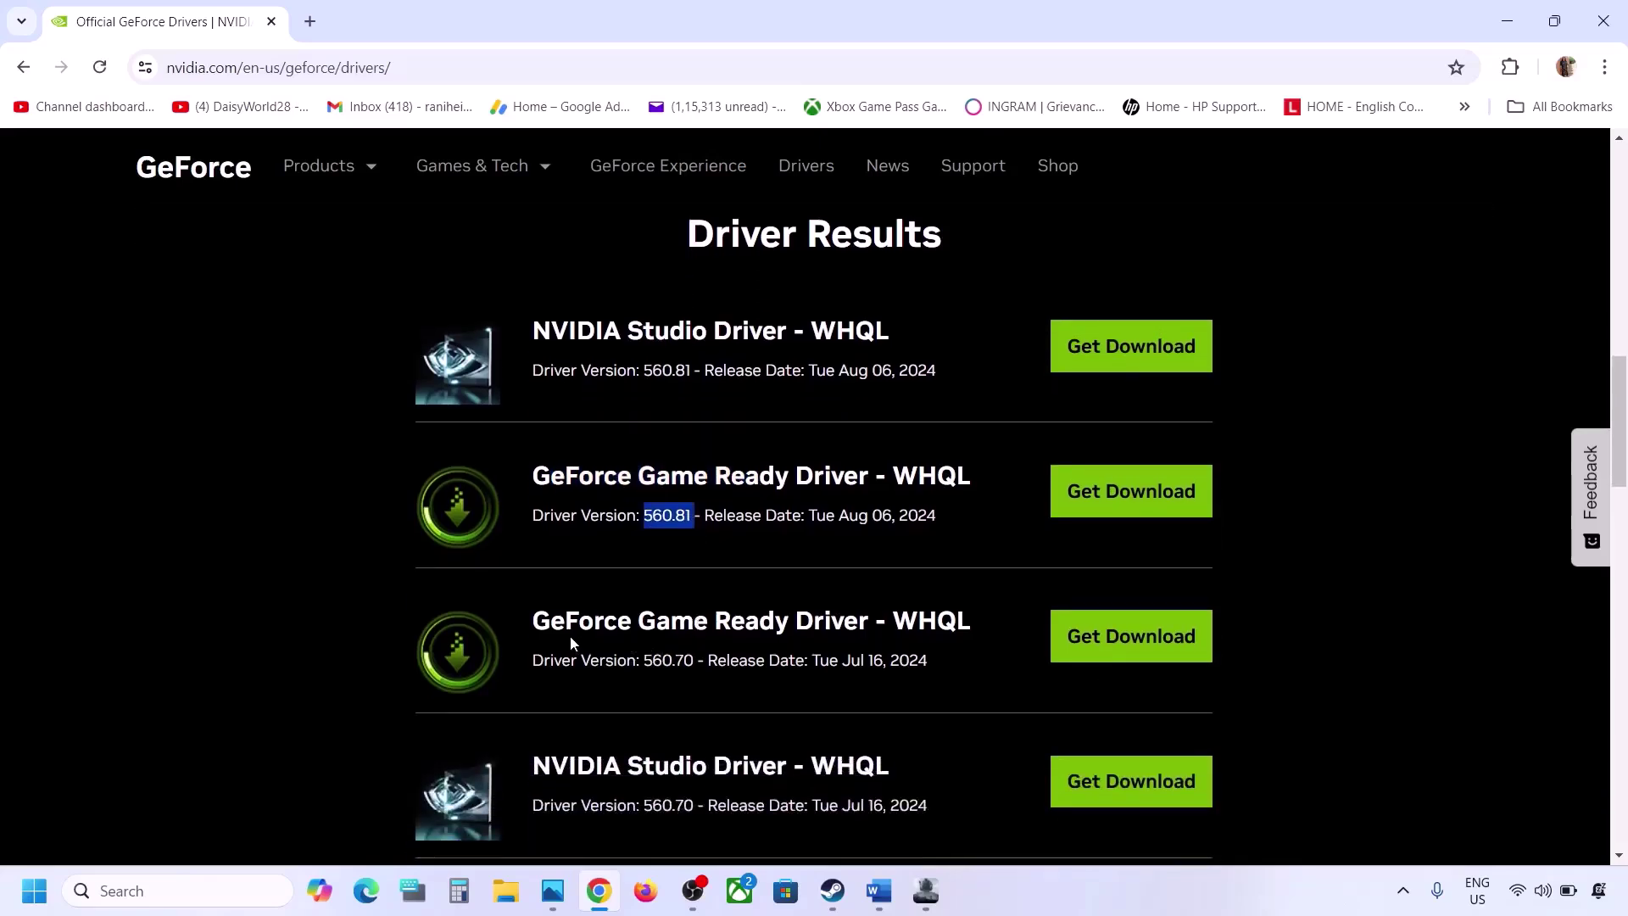
left_click_drag(647, 662, 694, 662)
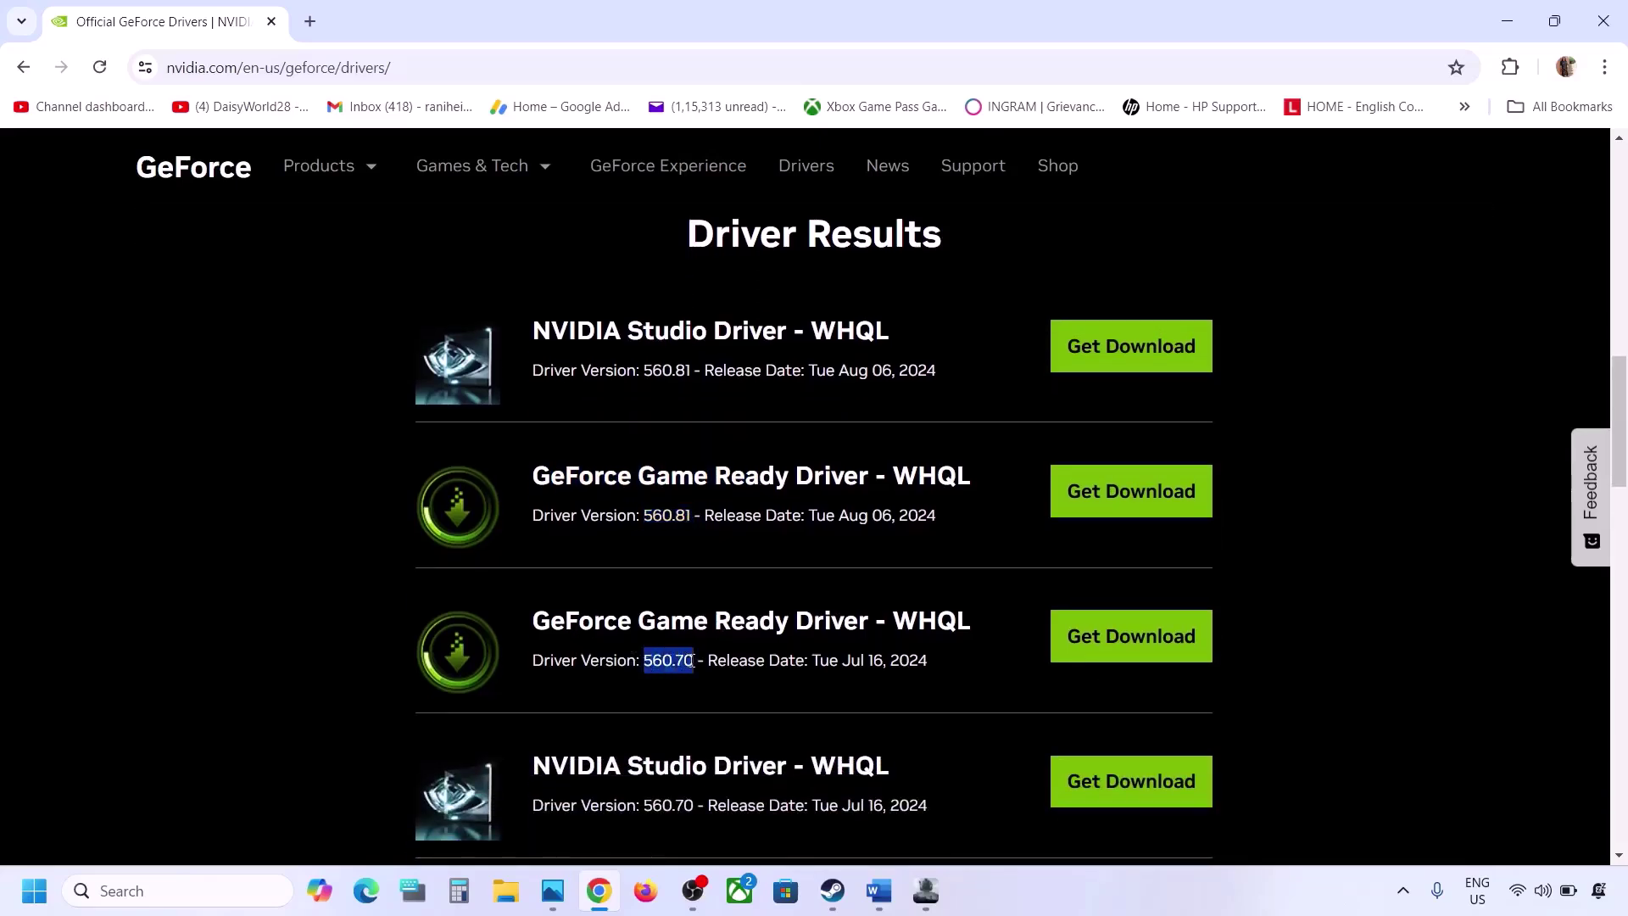
scroll(692, 659, "down", 2)
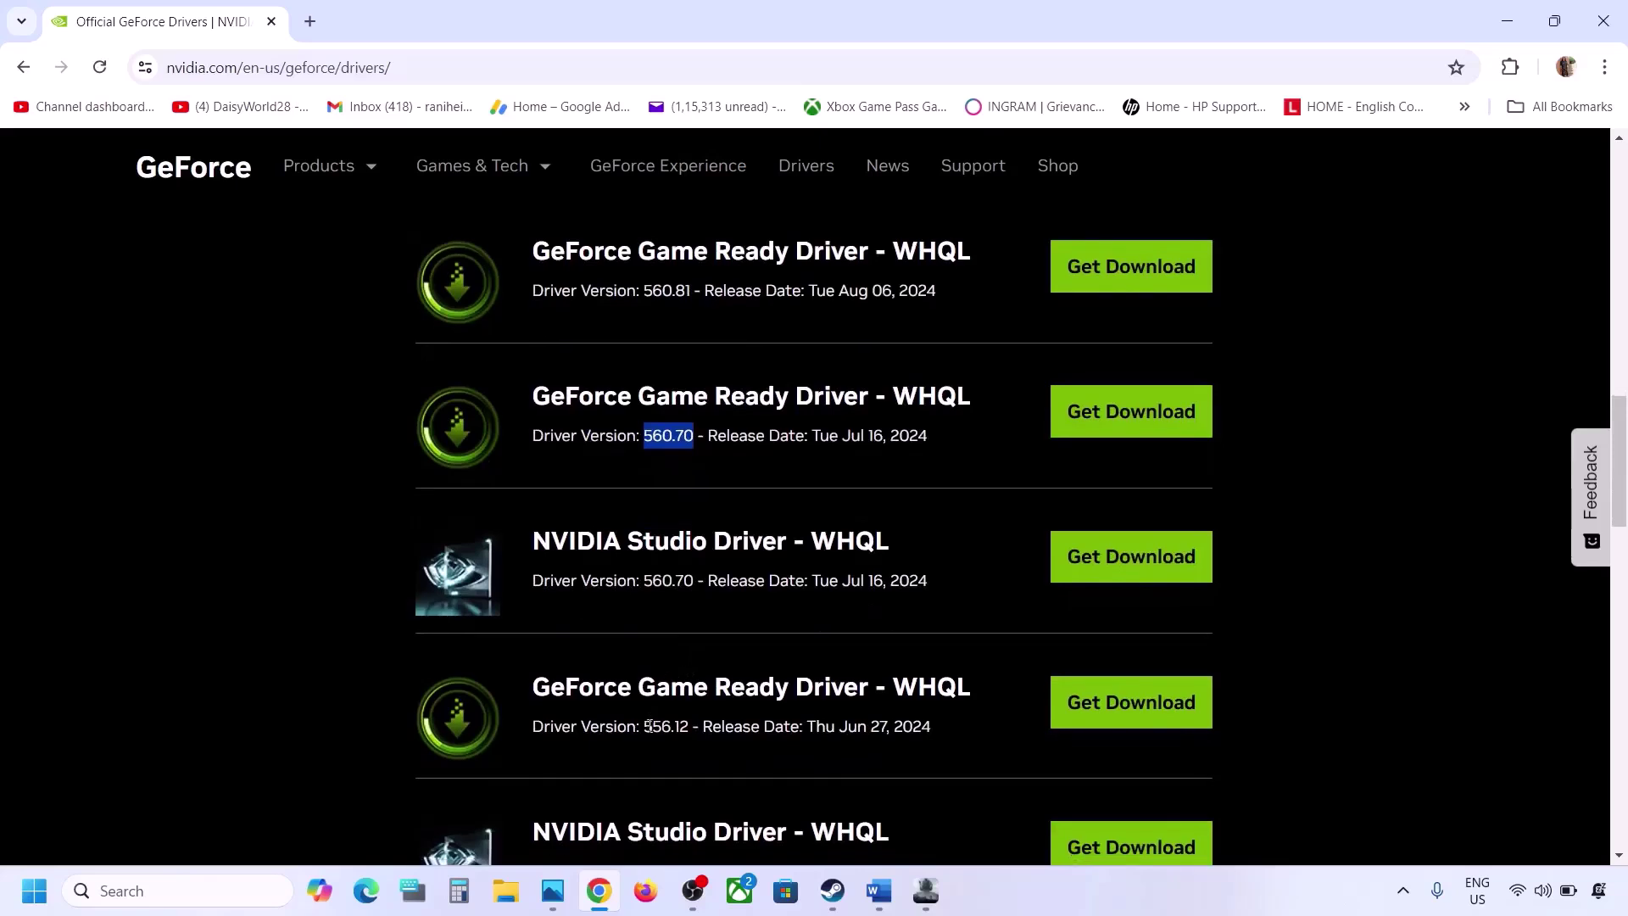
left_click(647, 733)
left_click_drag(647, 733, 691, 729)
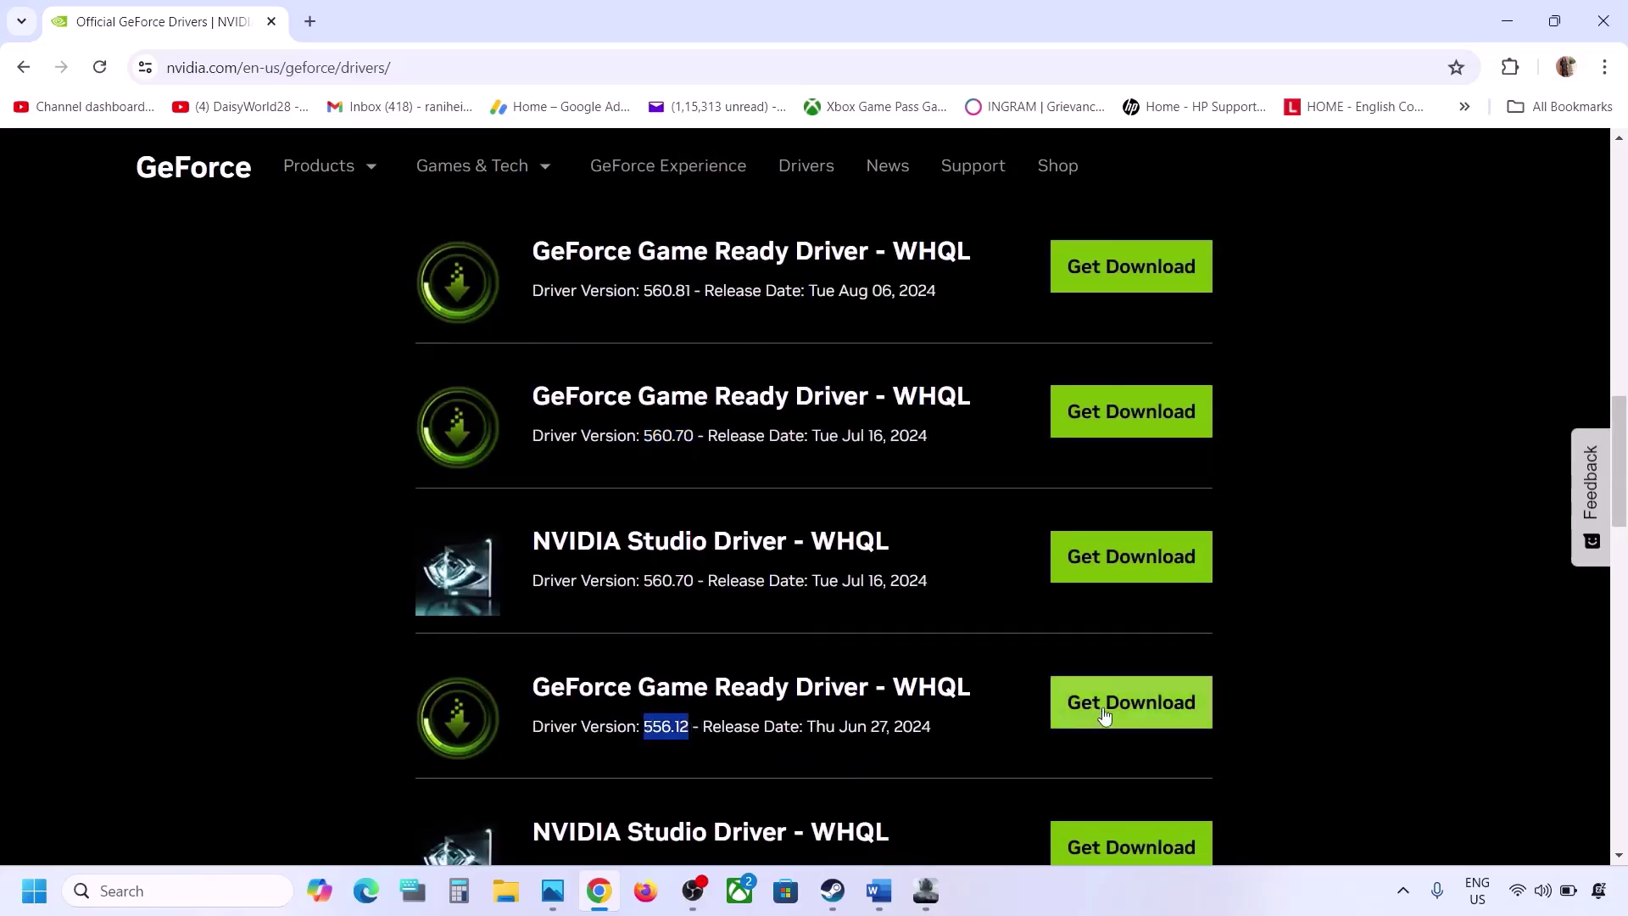